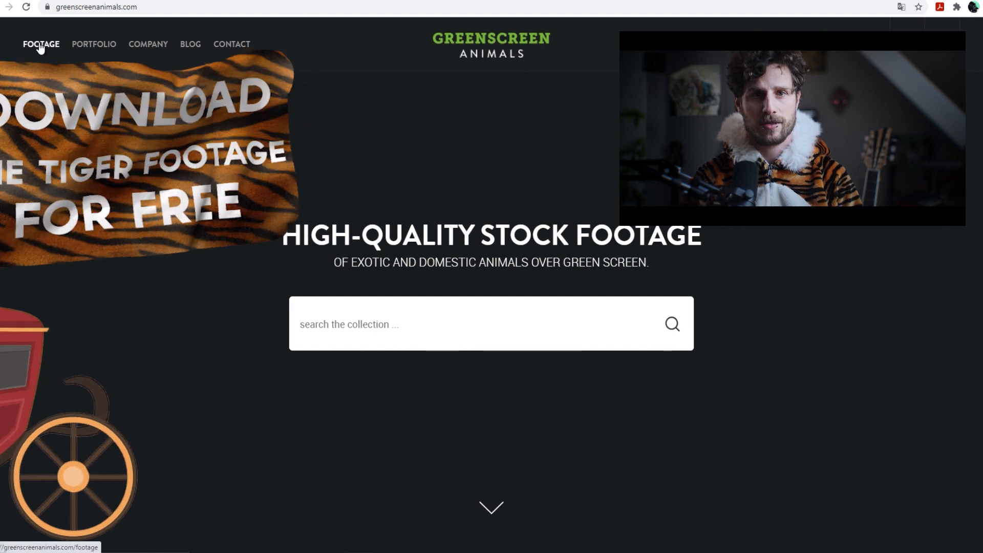
Open the site's footage library and look through the available animal categories
left_click(41, 46)
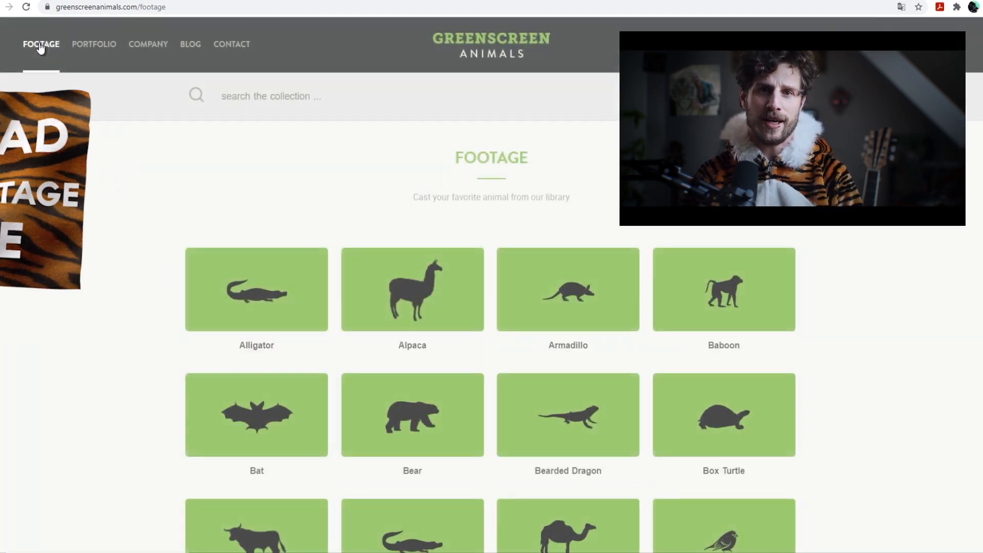
scroll(908, 373, "down", 3)
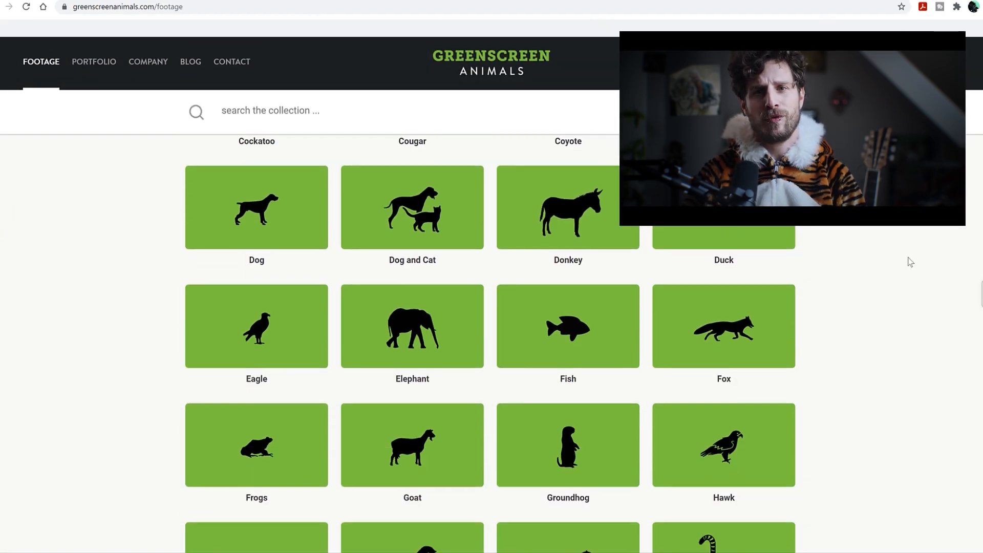
scroll(908, 260, "down", 5)
scroll(910, 262, "down", 18)
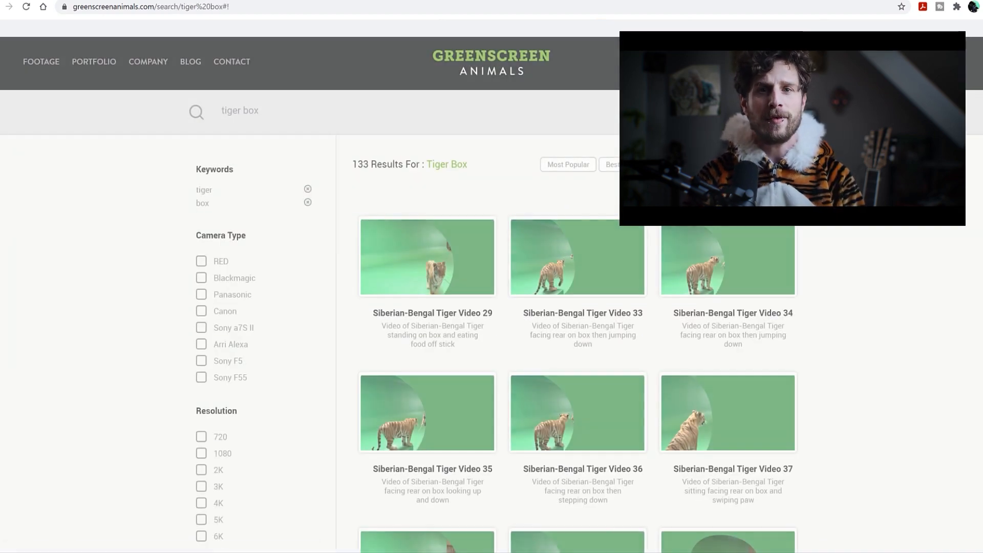
Look through the "tiger box" search results and open the page of Siberian-Bengal Tiger Video 69
scroll(512, 338, "down", 2)
scroll(727, 205, "down", 8)
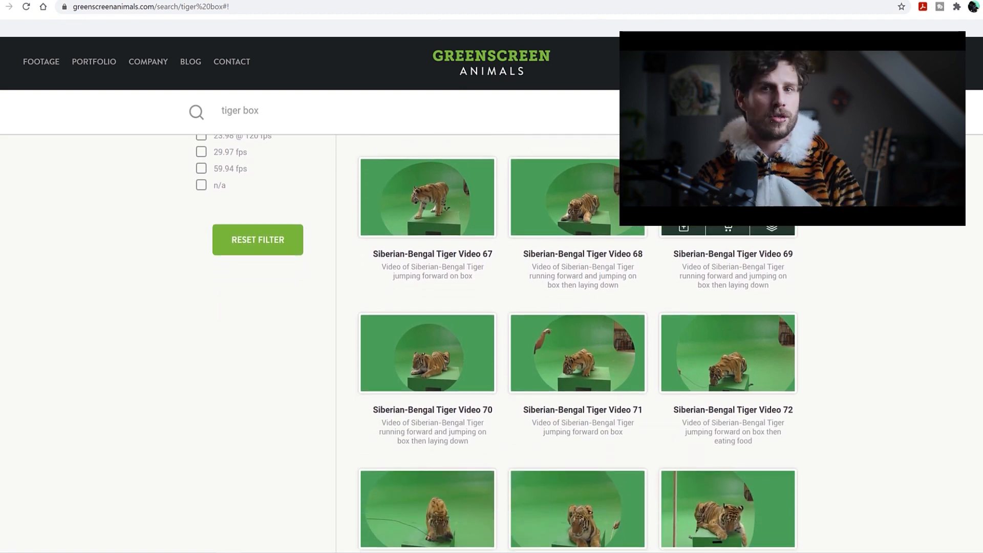
left_click(727, 205)
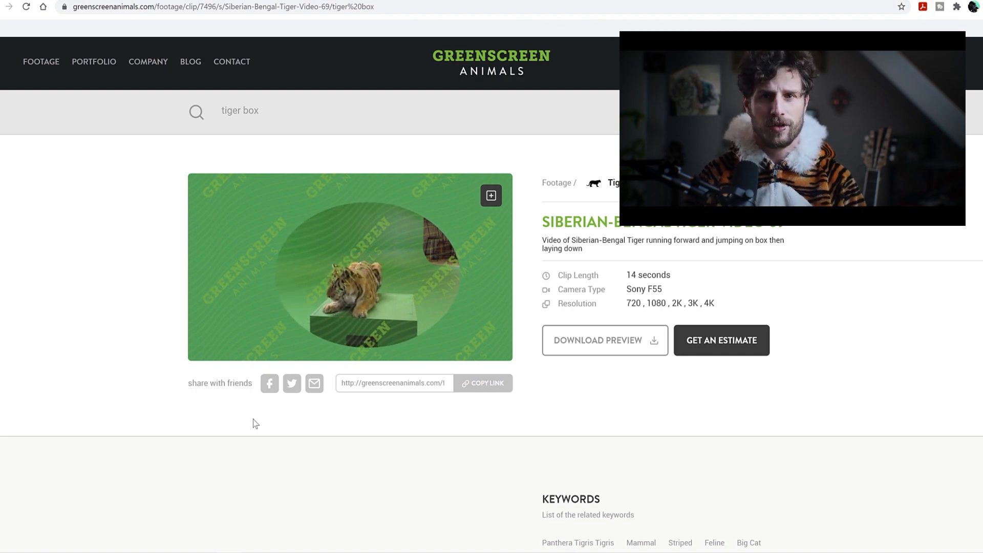
Browse the site's portfolio of productions and open one of the example projects
left_click(95, 61)
scroll(827, 229, "down", 8)
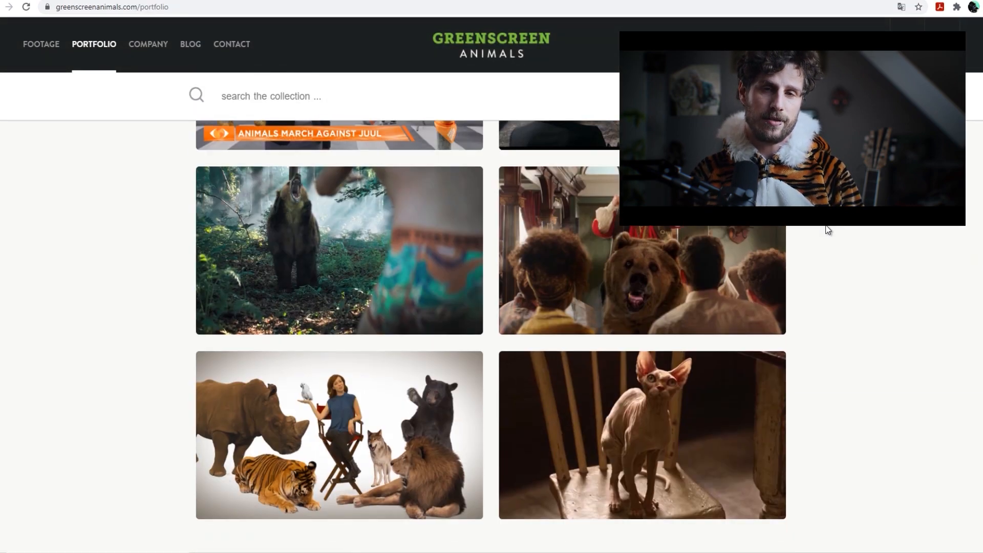
scroll(829, 229, "down", 12)
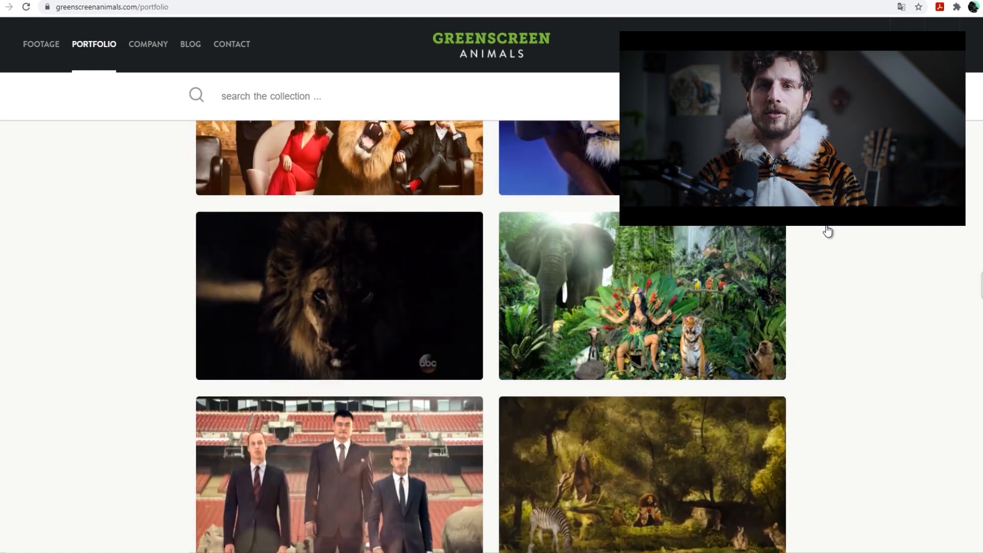
scroll(827, 231, "up", 1)
left_click(638, 329)
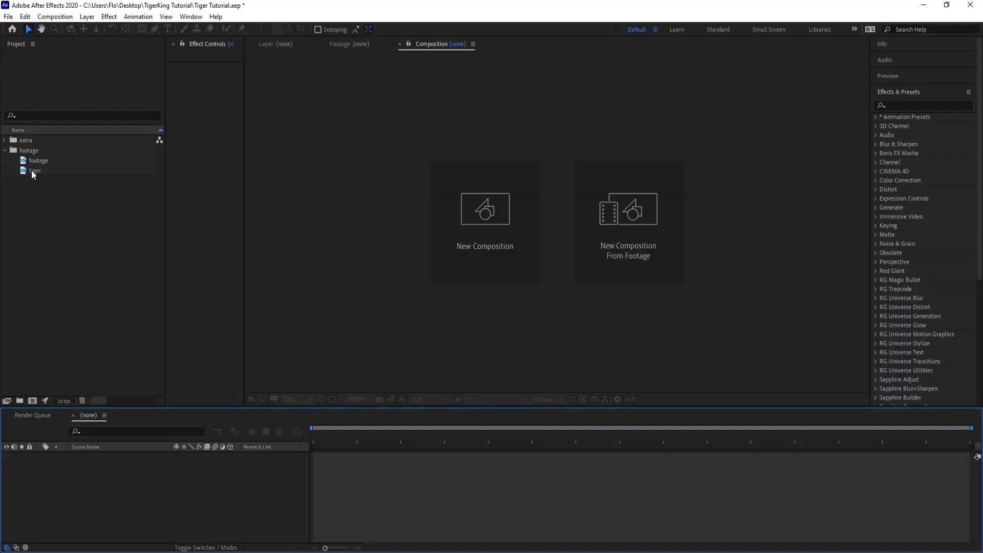
Create a new composition from the tiger clip in the footage folder and enlarge the composition viewer's height
left_click_drag(32, 170, 52, 274)
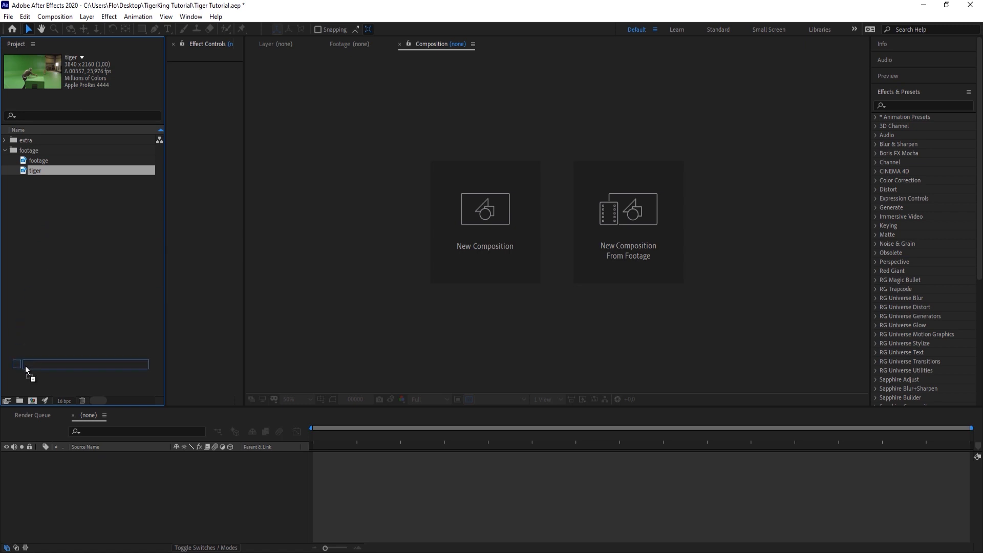
mouse_move(30, 401)
left_mouse_down()
mouse_move(40, 378)
mouse_move(32, 403)
left_mouse_up()
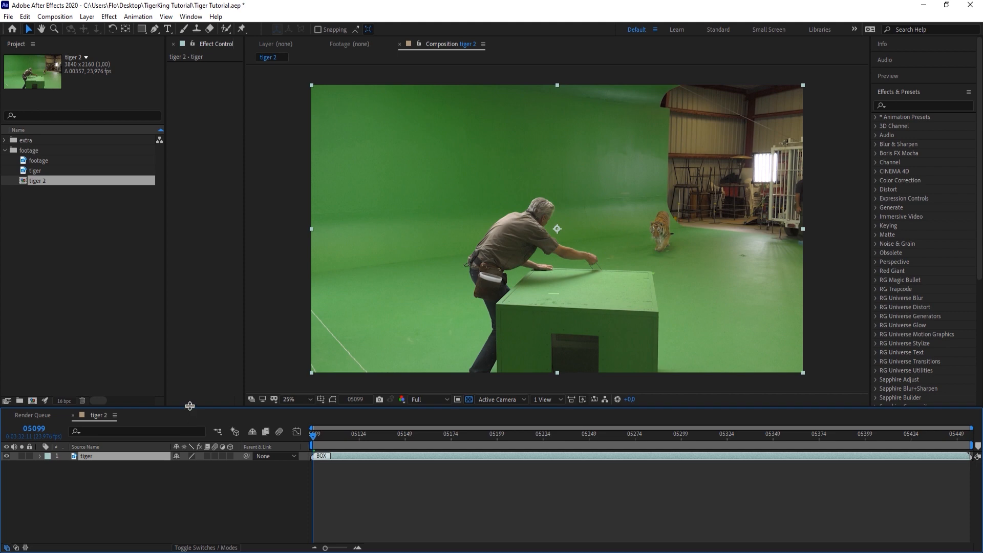
left_click_drag(189, 405, 191, 438)
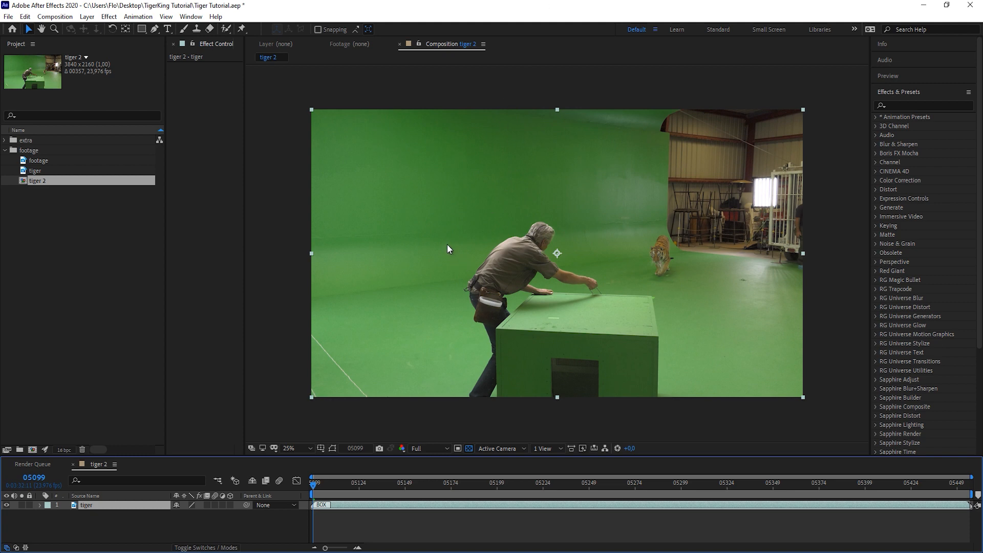
Inspect the noise in the green-screen backdrop at 800% magnification, displaying only the Green channel
key("period")
left_click_drag(459, 226, 607, 280)
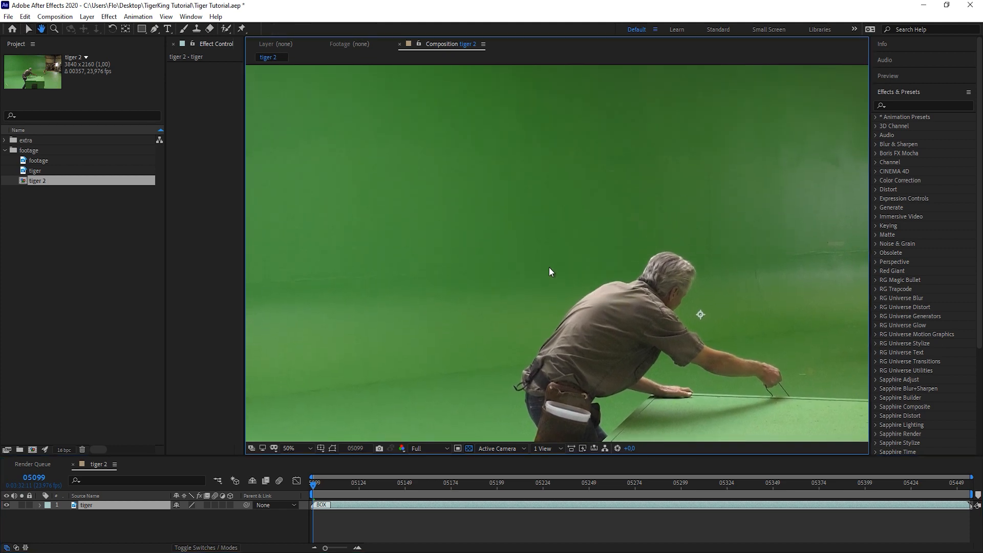
key("period")
key("period")
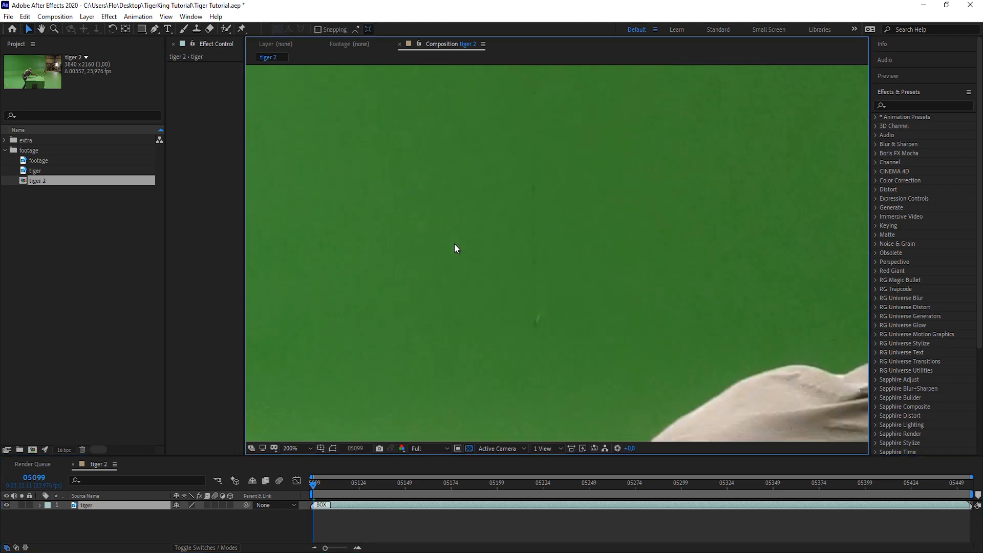
key("period")
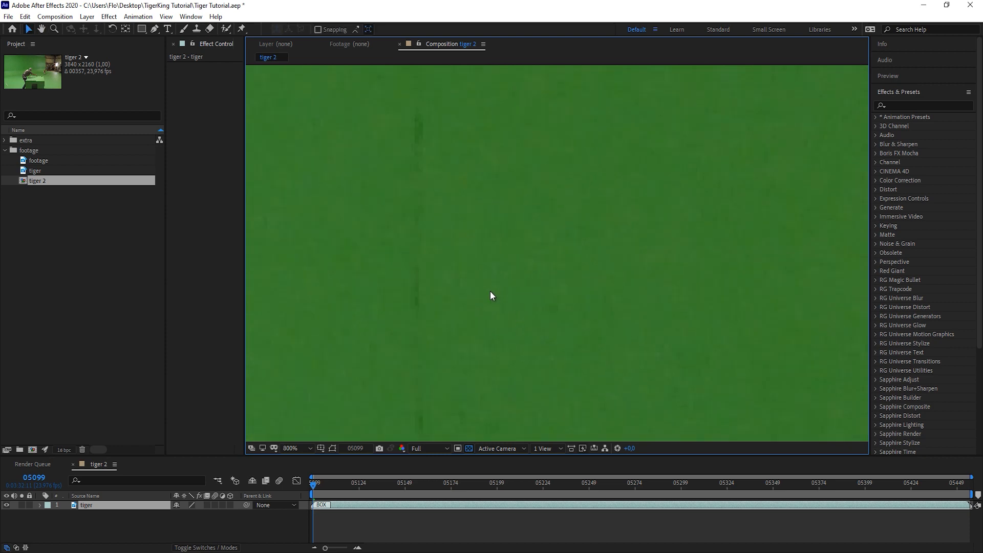
left_click(401, 449)
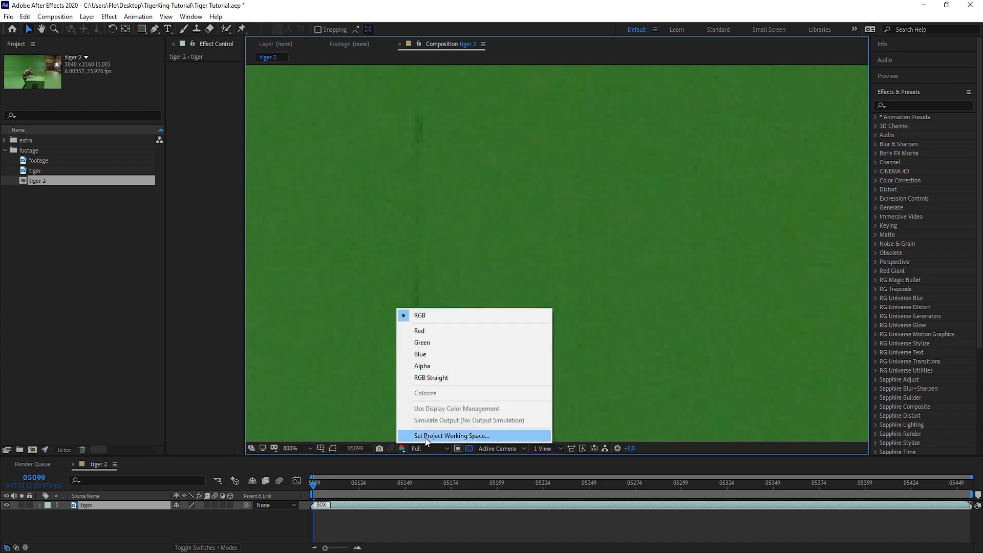
left_click(432, 343)
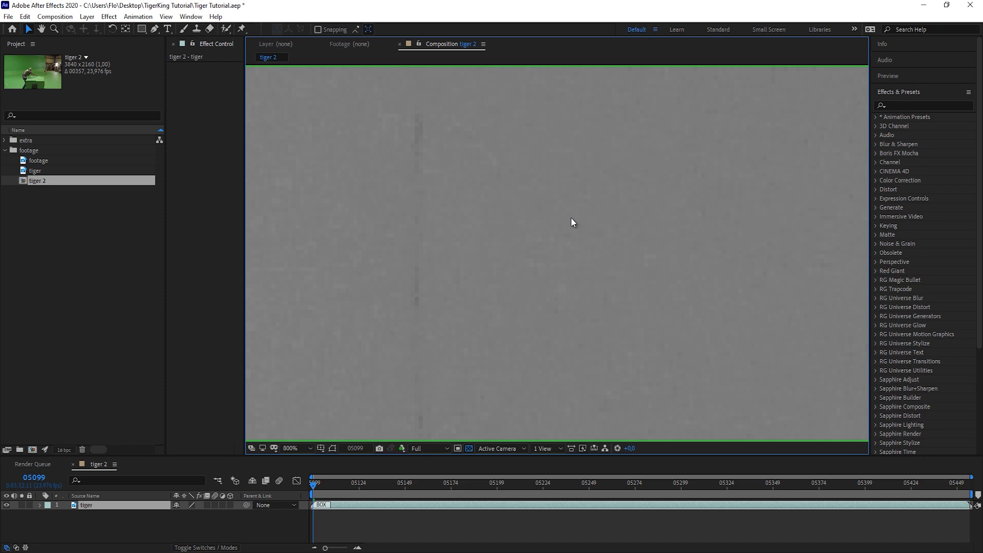
Find the Remove Grain effect and apply it to the tiger clip in the composition
scroll(572, 218, "down", 1)
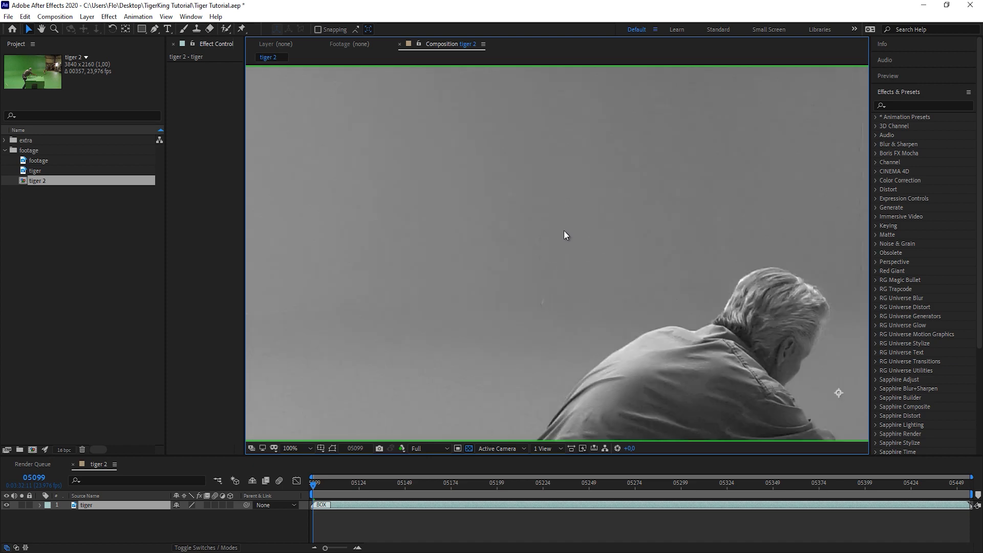
scroll(568, 238, "down", 4)
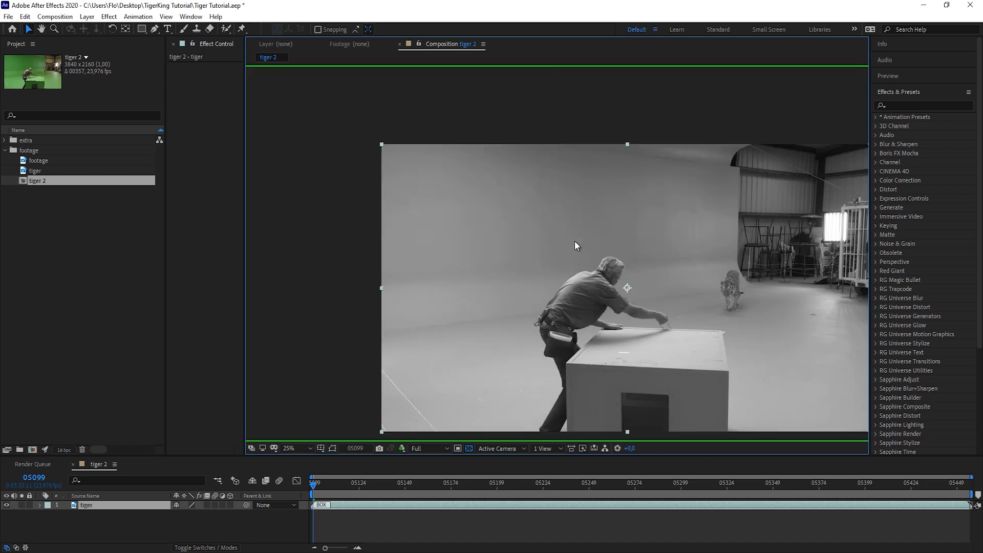
key("h")
left_click_drag(551, 224, 536, 209)
key("v")
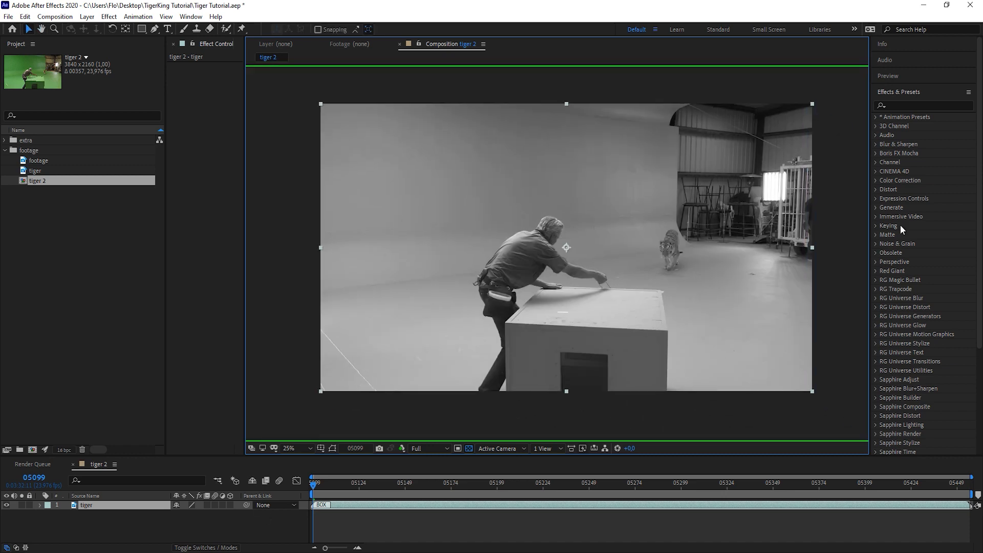
left_click(900, 104)
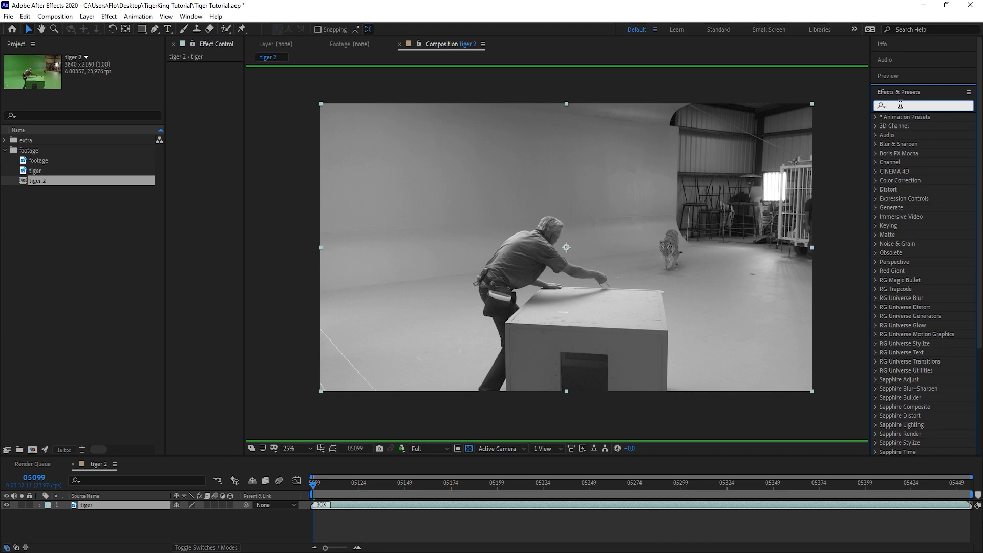
type("remove g")
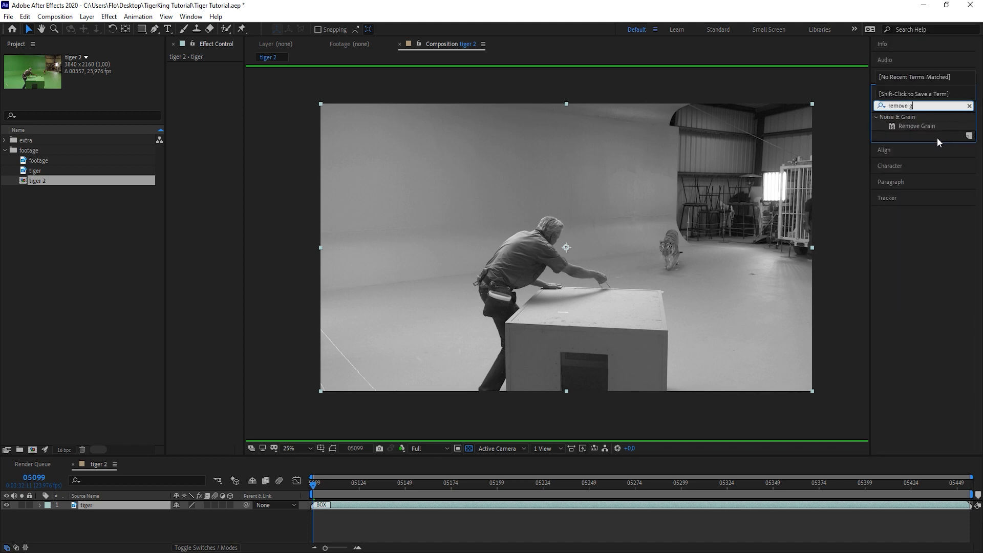
left_click_drag(917, 125, 545, 177)
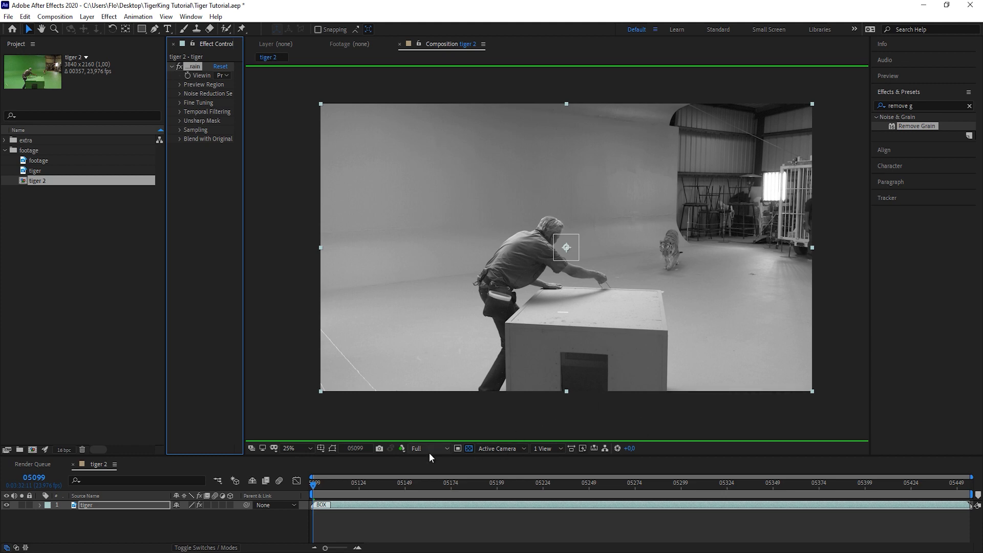
Return the composition display to RGB and widen the effect settings area to show the full parameter names
left_click(402, 448)
left_click(420, 315)
left_click_drag(245, 204, 328, 204)
Toggle the Remove Grain effect off and on to compare the noise around the man's head at close range
key("period")
key("period")
key("period")
key("period")
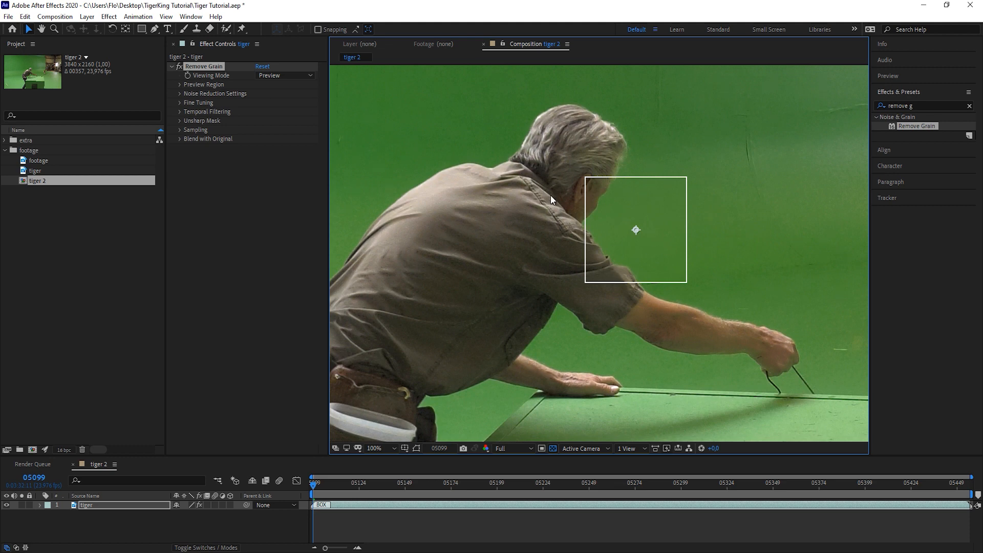
key("period")
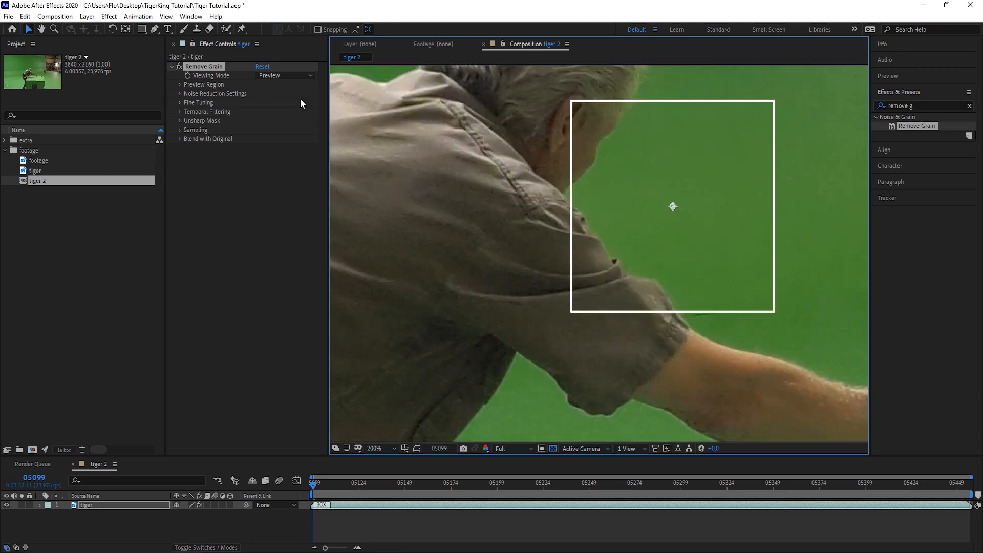
left_click(179, 66)
left_click(179, 66)
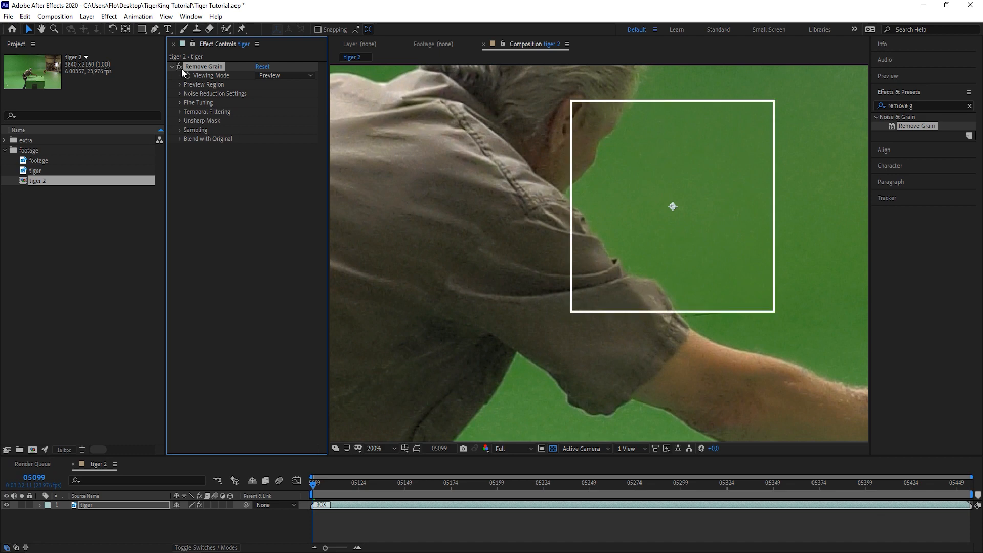
left_click(179, 67)
left_click(181, 68)
scroll(690, 237, "up", 1)
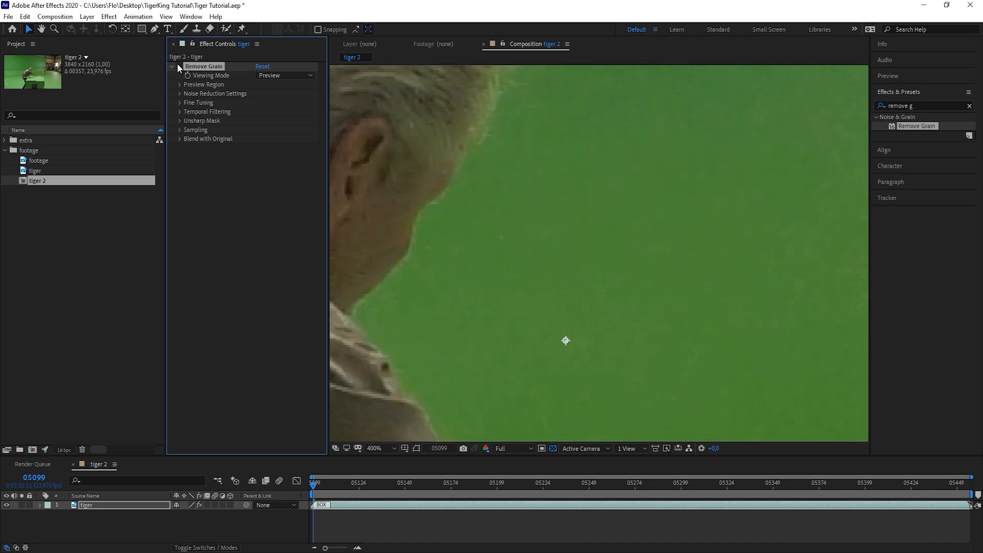
left_click(177, 64)
left_click(178, 65)
left_click(177, 65)
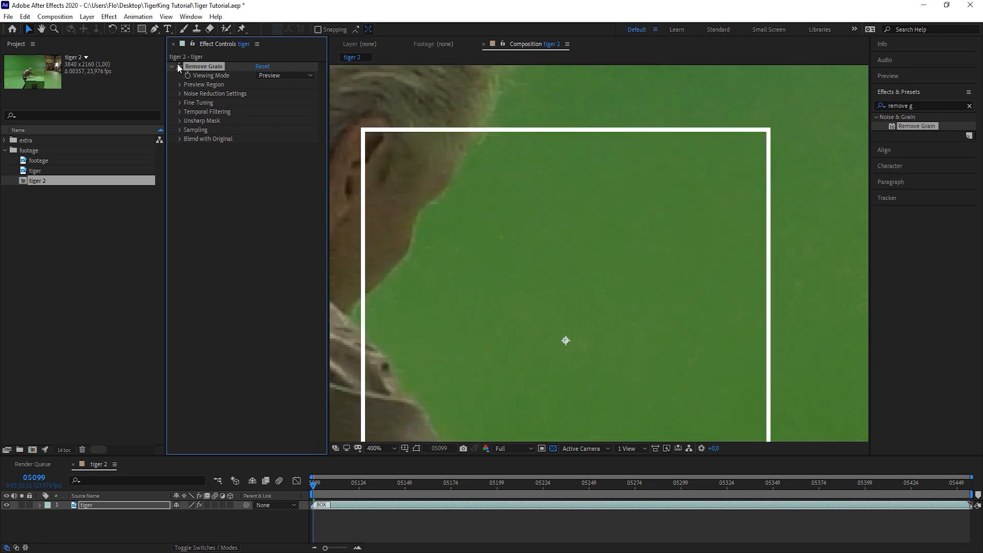
left_click(177, 65)
left_click(178, 65)
scroll(664, 244, "down", 1)
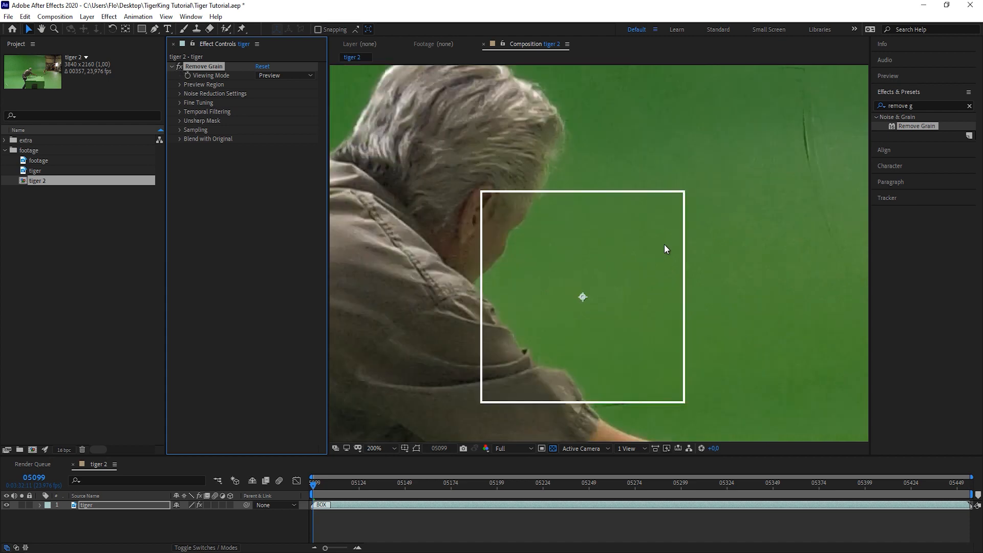
Fit the whole frame in the viewer and set Remove Grain's Sample Selection to Manual
key("shift+slash")
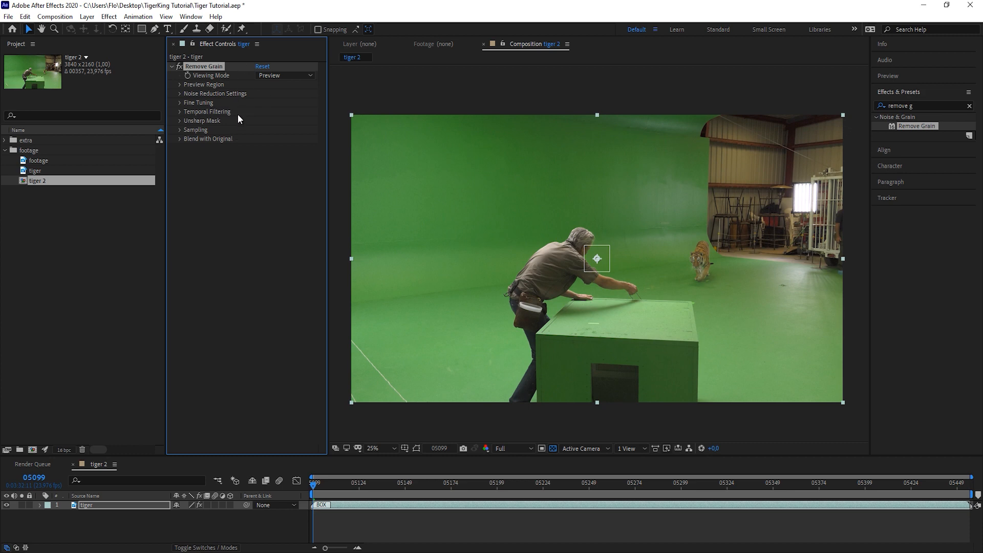
left_click(180, 130)
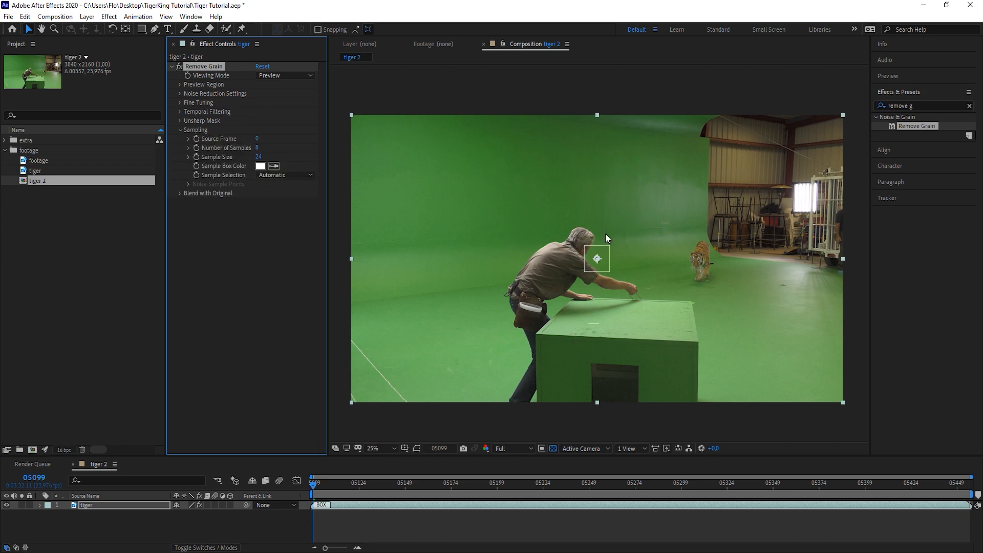
left_click(286, 176)
left_click(292, 196)
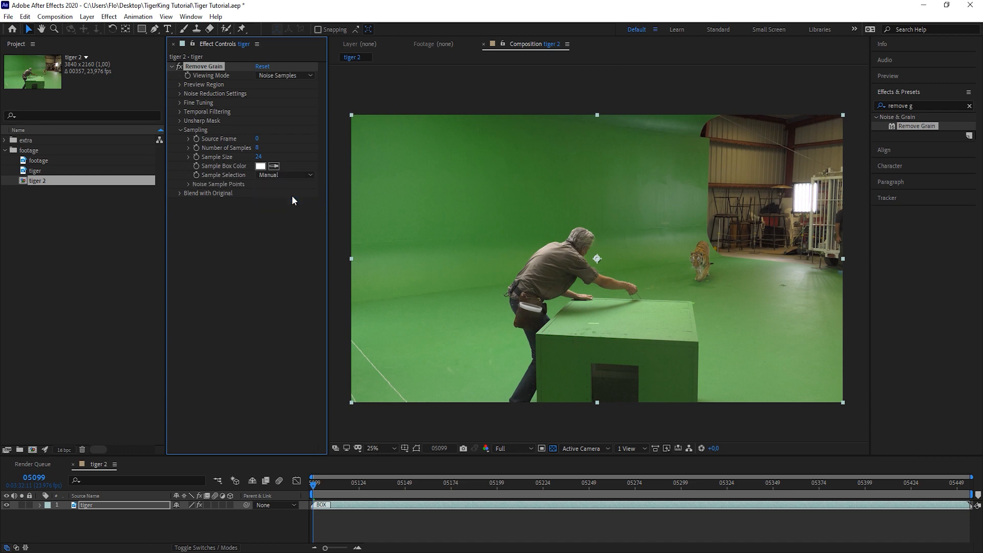
Raise the Remove Grain noise Sample Size to 100
scroll(674, 278, "up", 4)
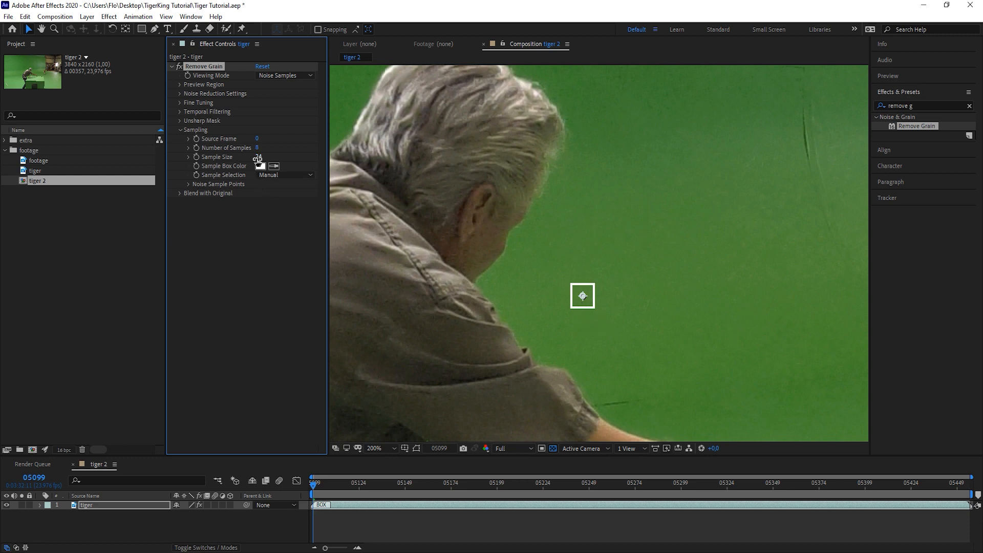
left_click_drag(256, 156, 290, 156)
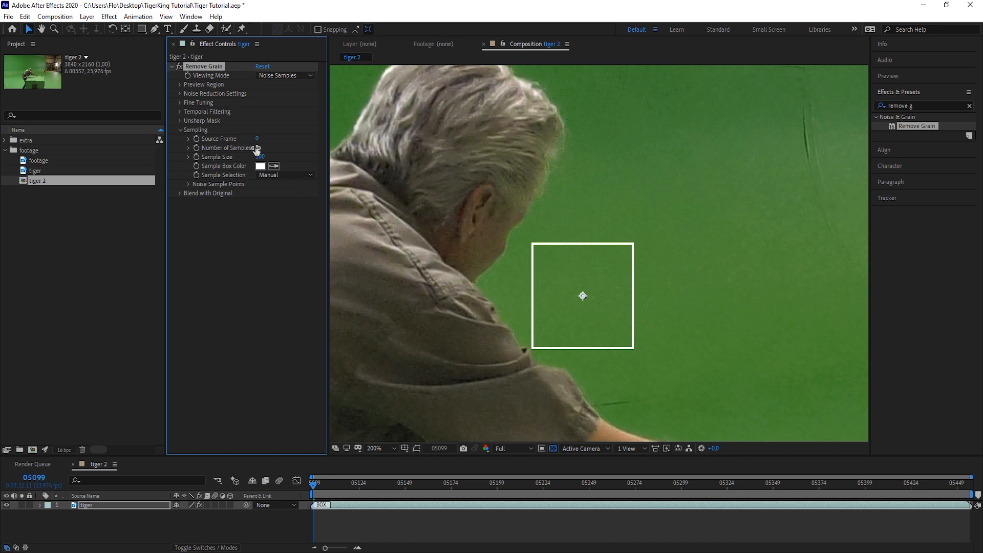
scroll(603, 248, "down", 1)
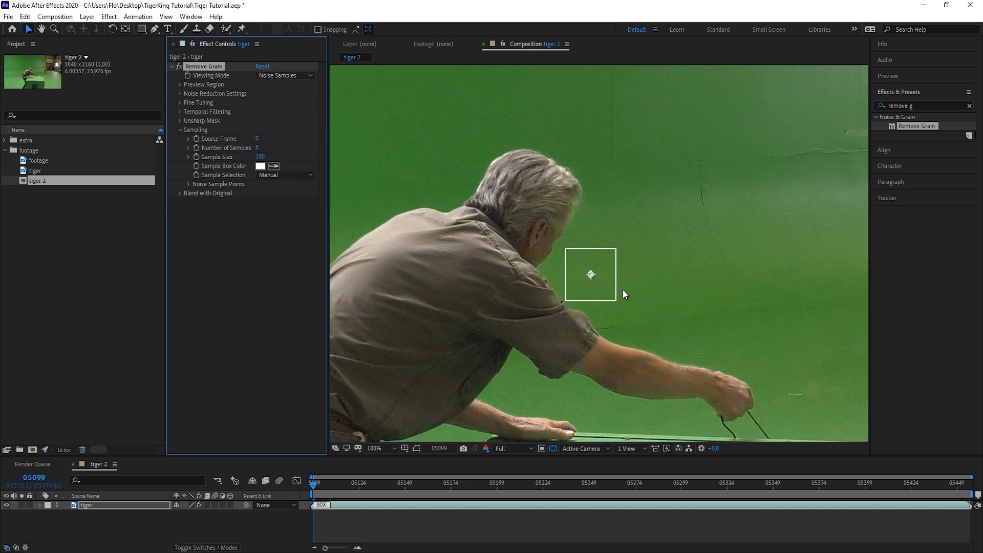
scroll(623, 291, "down", 1)
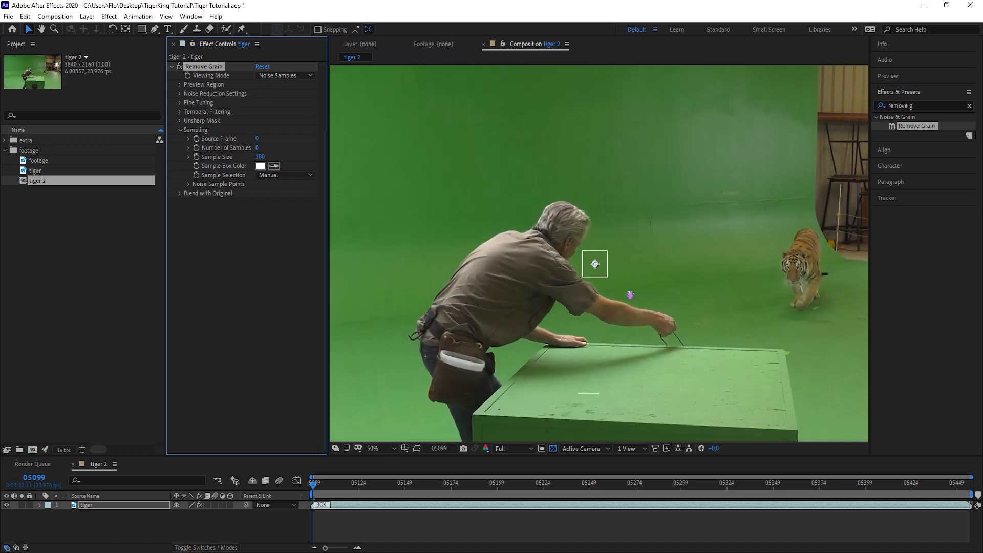
Set Remove Grain's Number of Samples to 4
left_click(257, 148)
type("4")
key("Return")
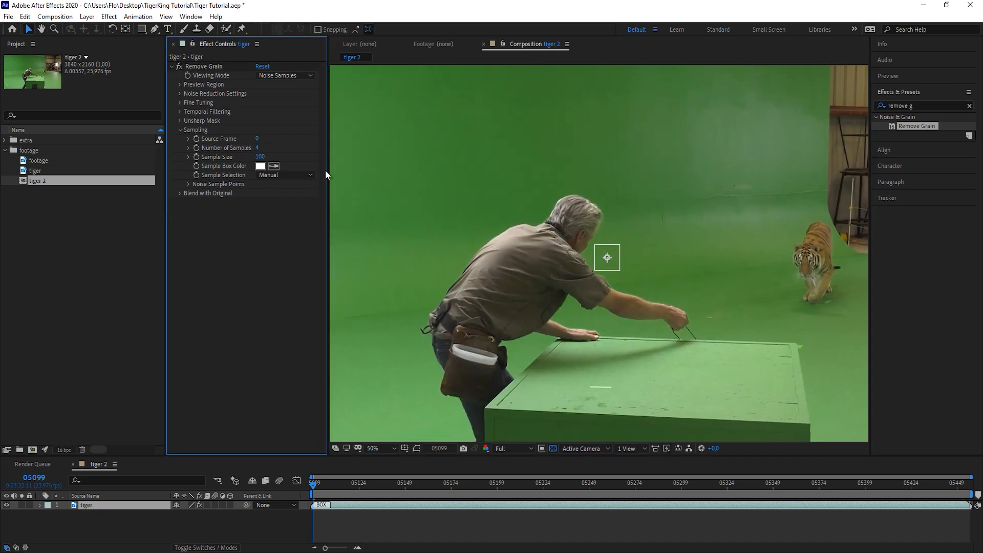
Place the four noise sample points on the wall behind the man, above his hand, on the box top and on the floor behind the box
left_click(188, 183)
left_click(261, 192)
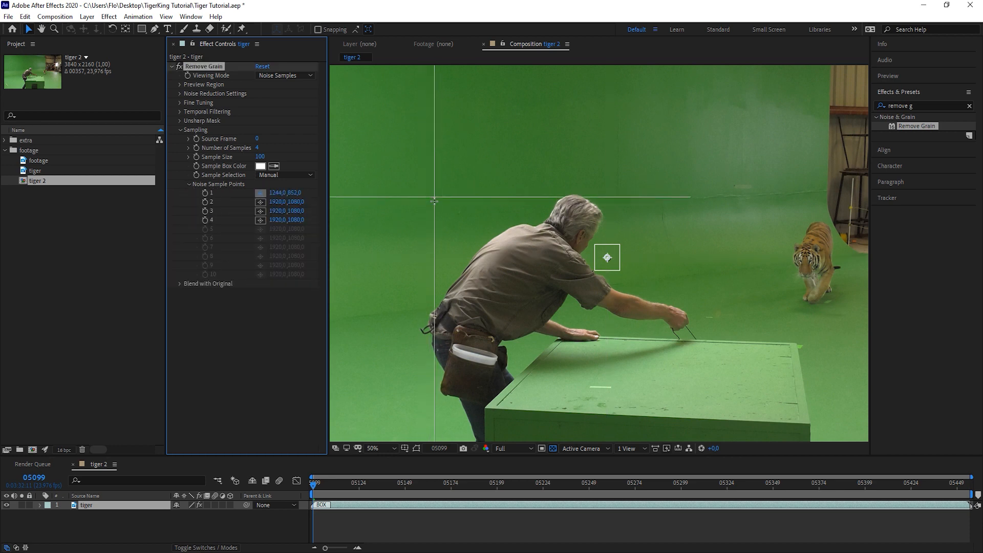
left_click(433, 221)
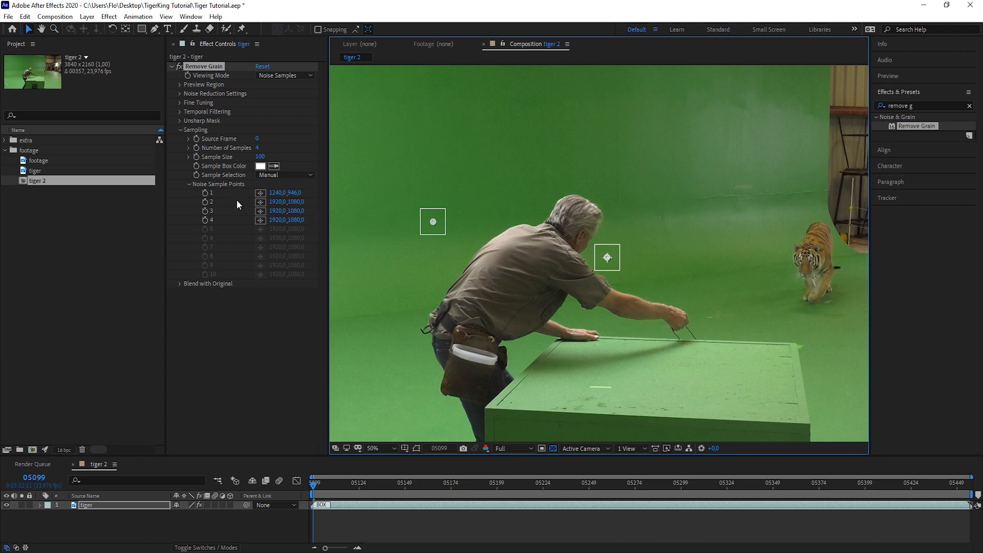
left_click(260, 202)
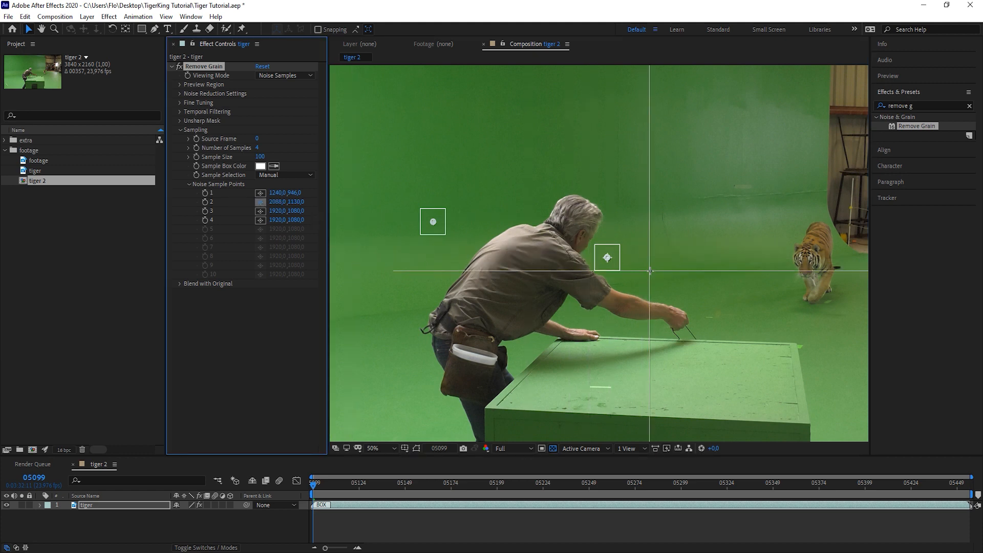
left_click(693, 294)
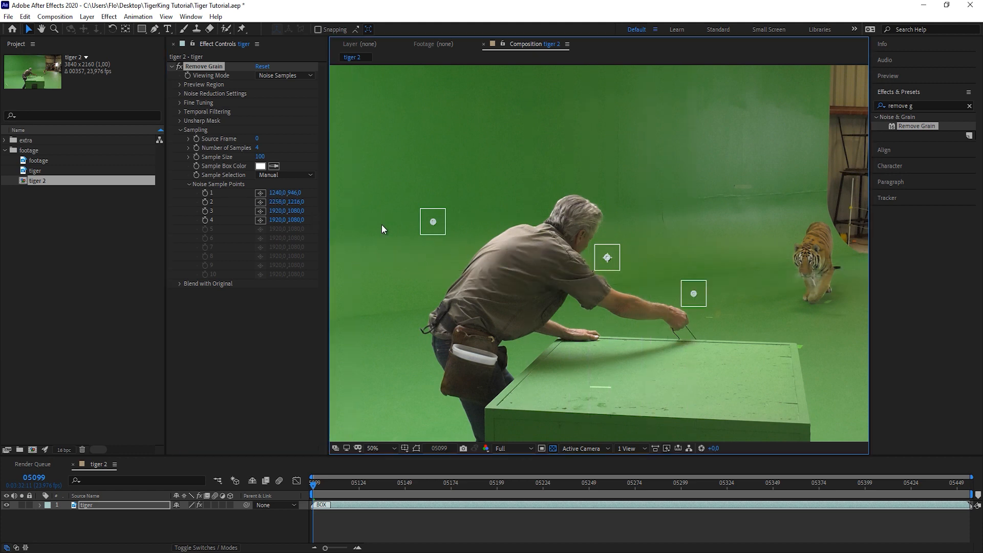
left_click(693, 368)
left_click(260, 219)
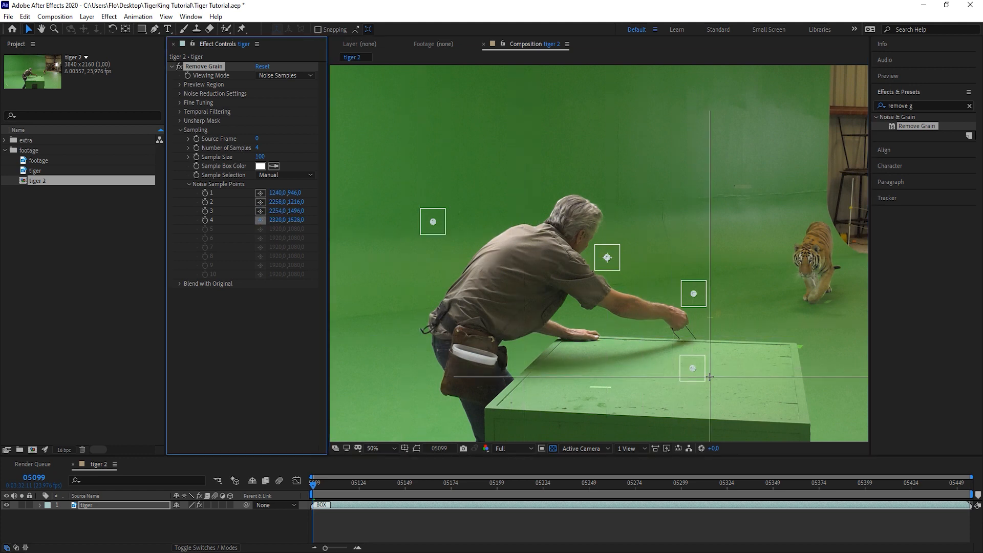
left_click_drag(751, 342, 756, 327)
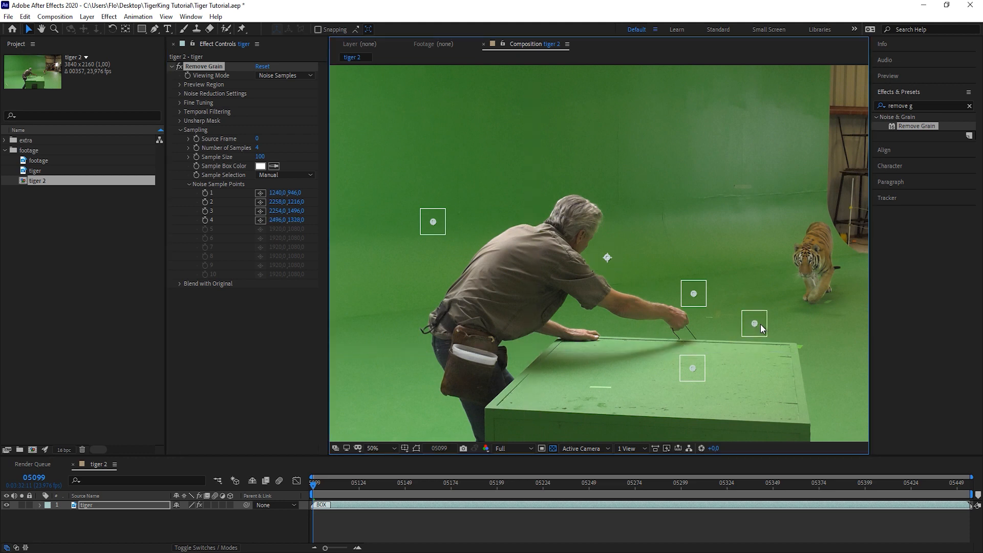
Switch Remove Grain's Viewing Mode to Final Output
left_click(285, 76)
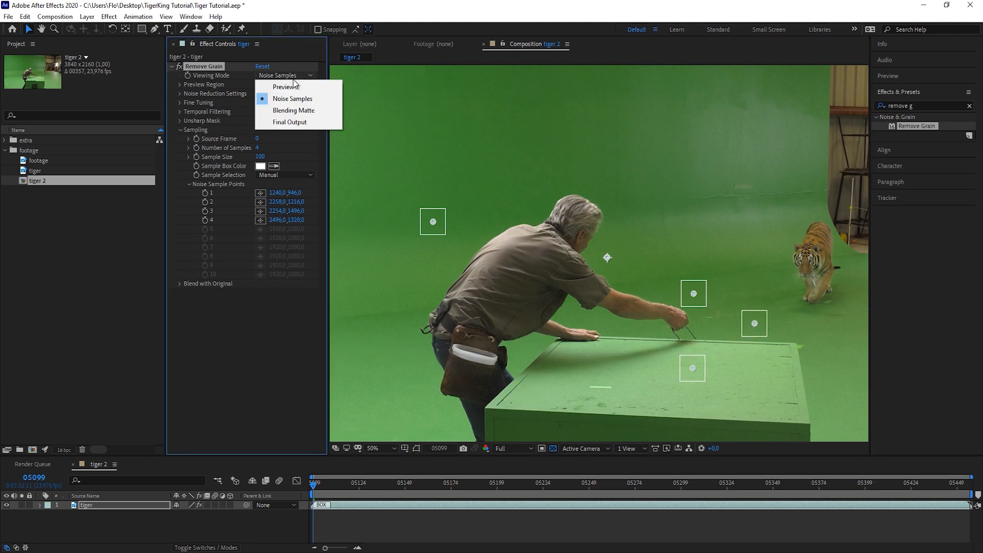
left_click(286, 123)
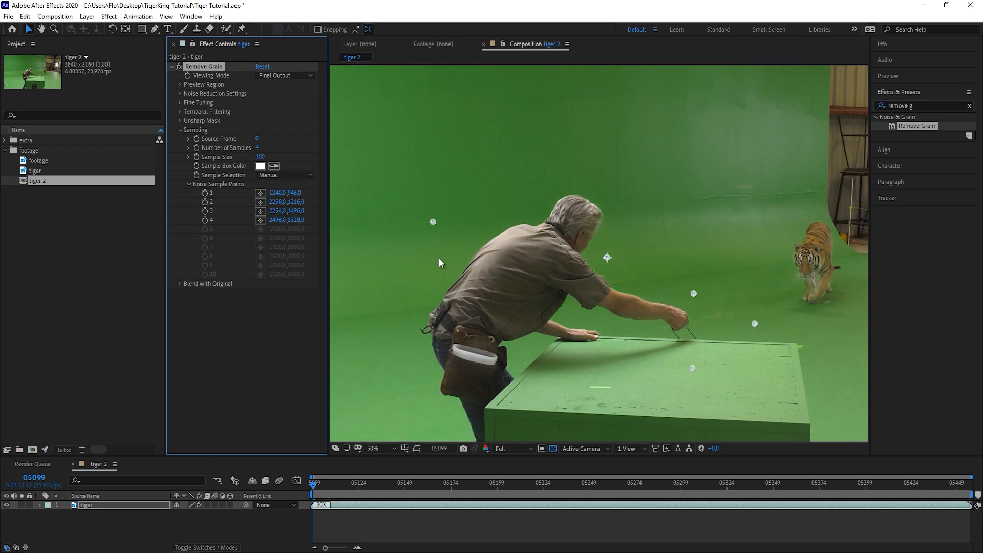
left_click(309, 488)
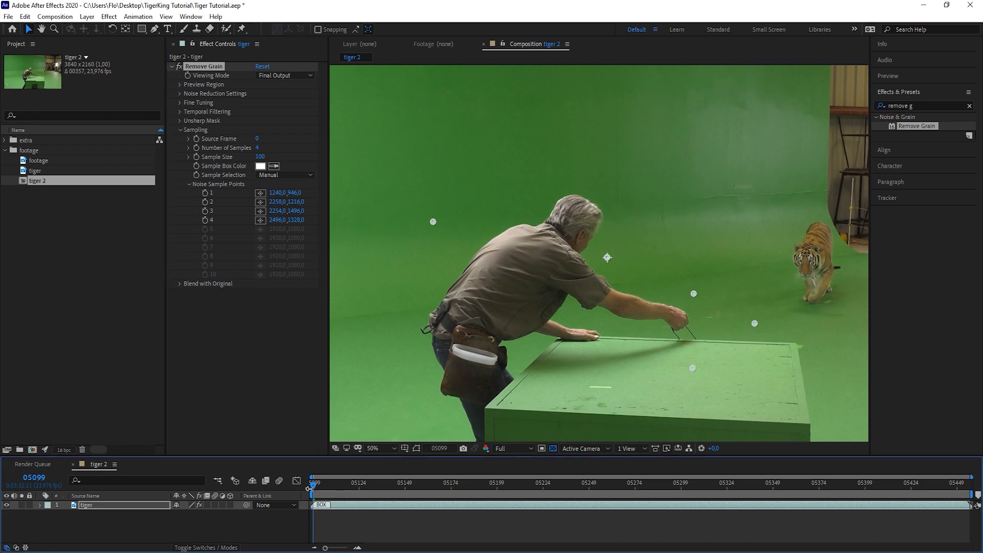
Set the start frame of the tiger 2 composition to 0 in its composition settings
left_click(49, 17)
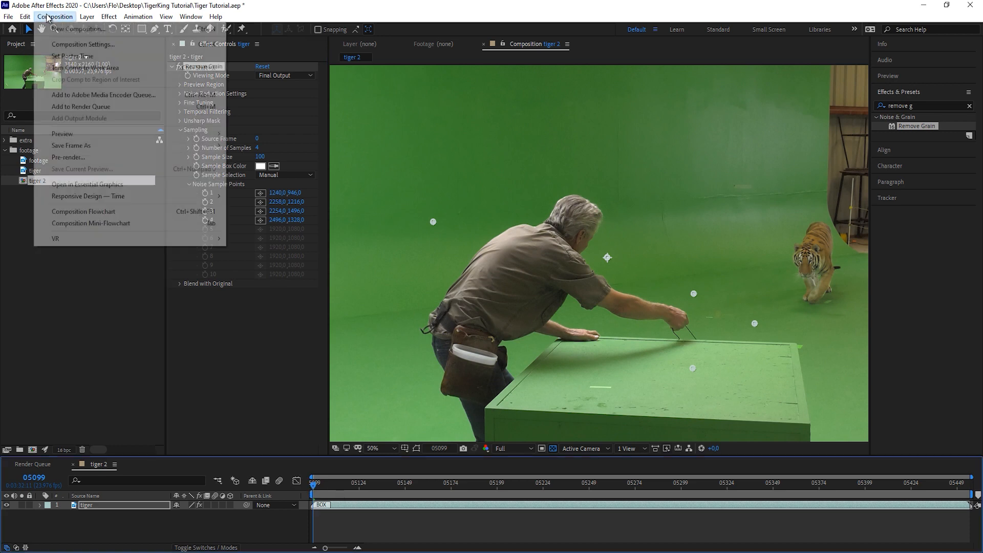
left_click(83, 44)
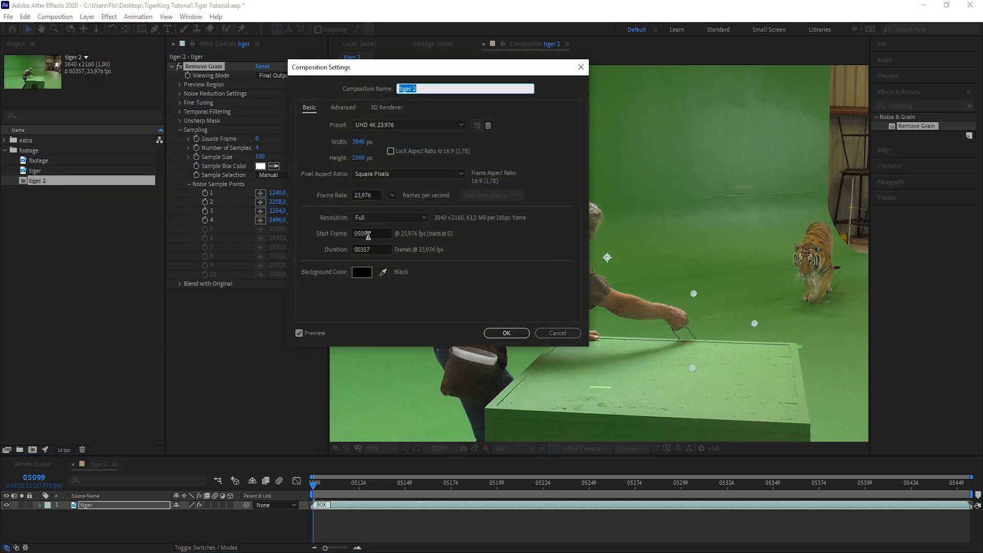
left_click_drag(379, 234, 341, 233)
type("0")
left_click(494, 273)
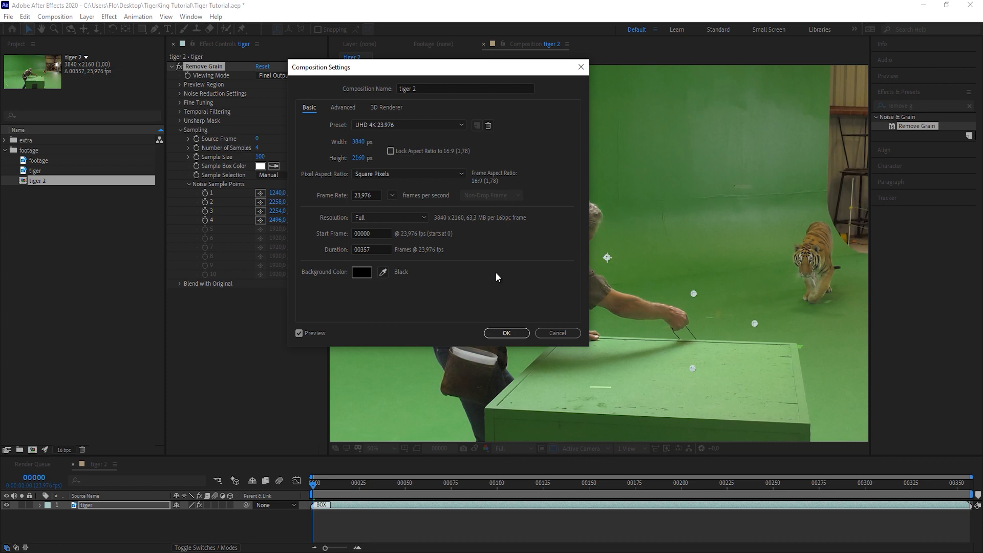
left_click(525, 332)
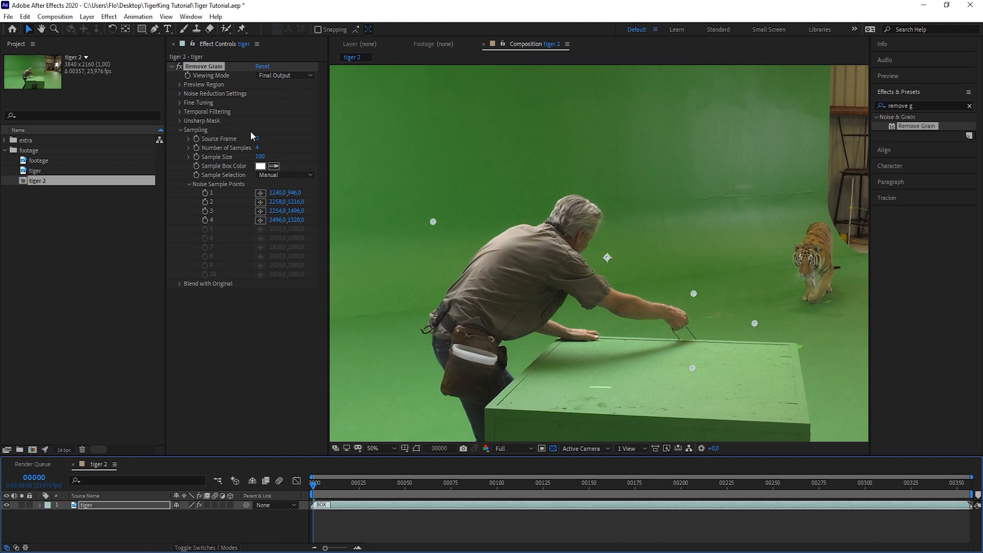
Toggle the Remove Grain effect to compare the grain on the green wall at close range
scroll(364, 182, "up", 1)
left_click_drag(350, 128, 711, 252)
scroll(711, 251, "up", 1)
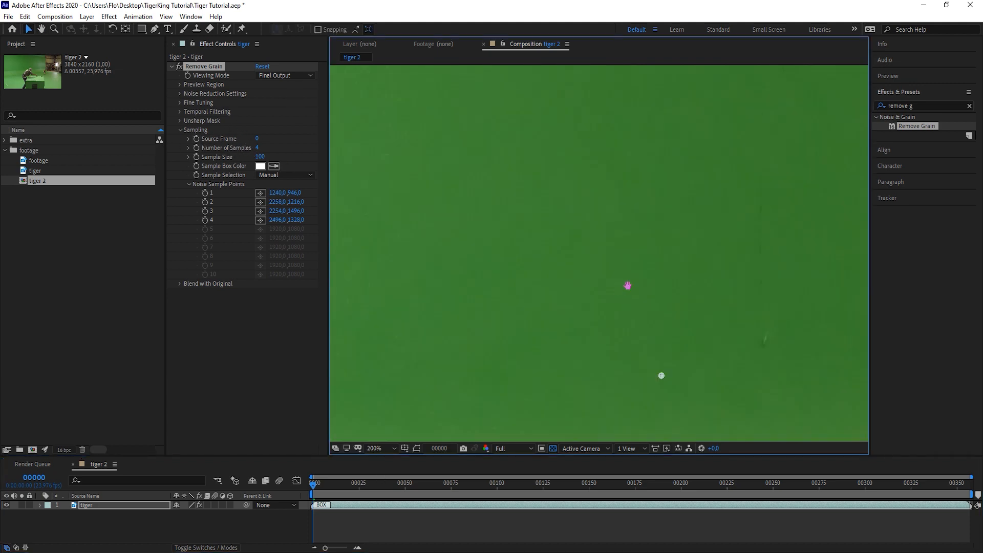
left_click_drag(628, 283, 637, 242)
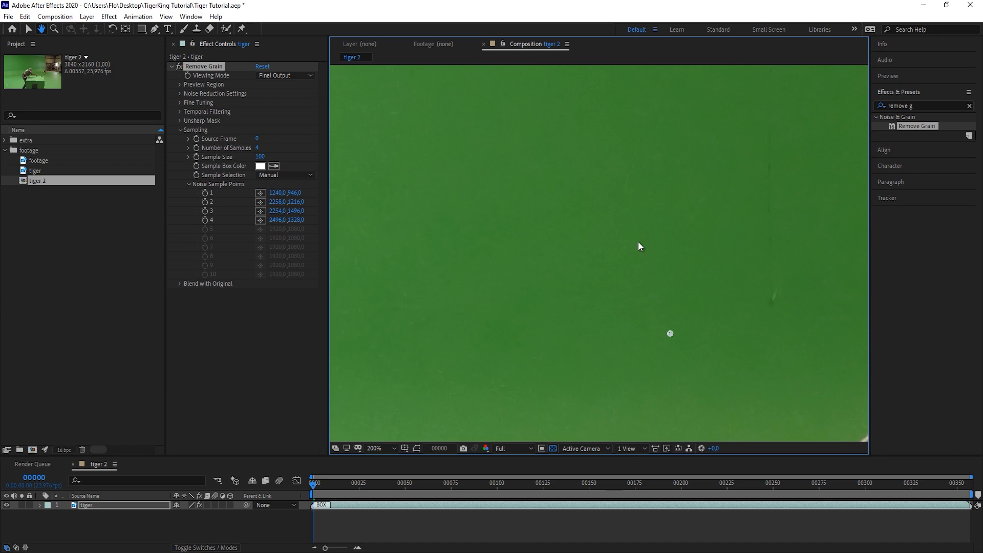
left_click(180, 67)
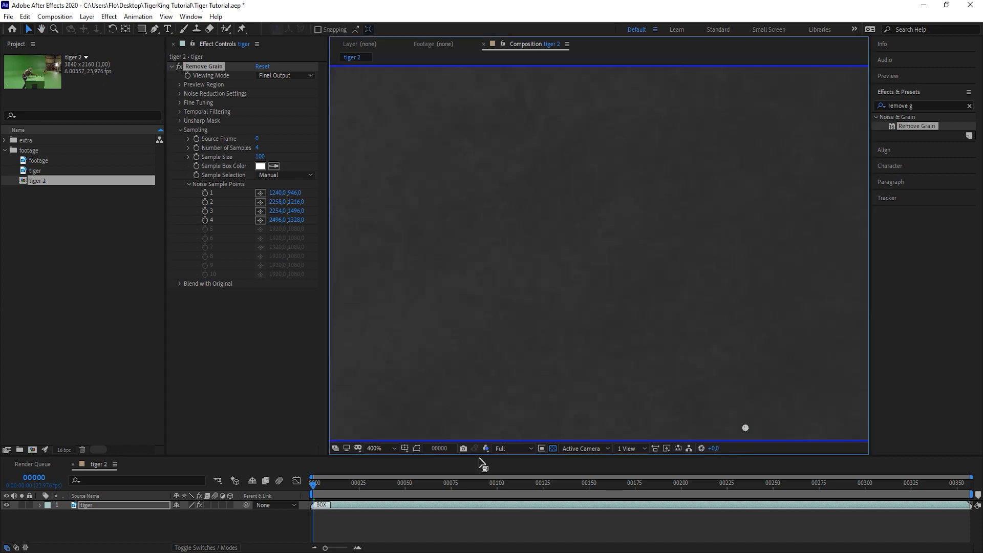
Examine the green wall's noise in the red, green, blue and alpha channels, and compare the green channel with Remove Grain toggled
key("alt+2")
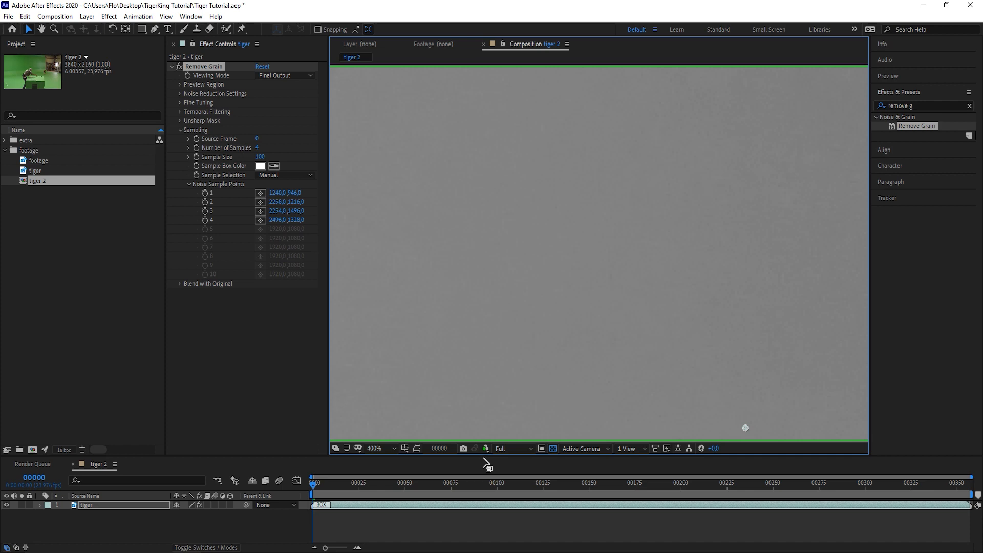
key("alt+1")
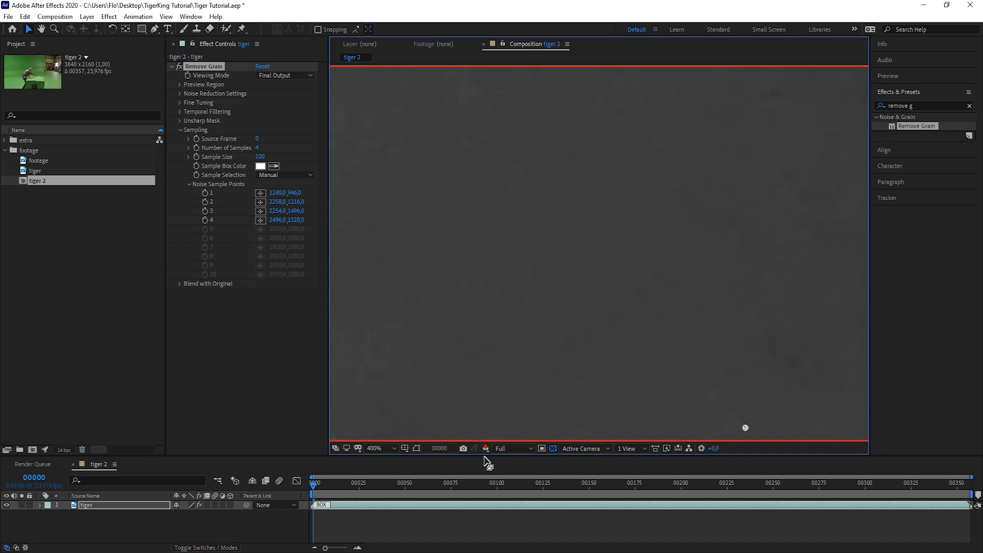
key("alt+2")
key("alt+3")
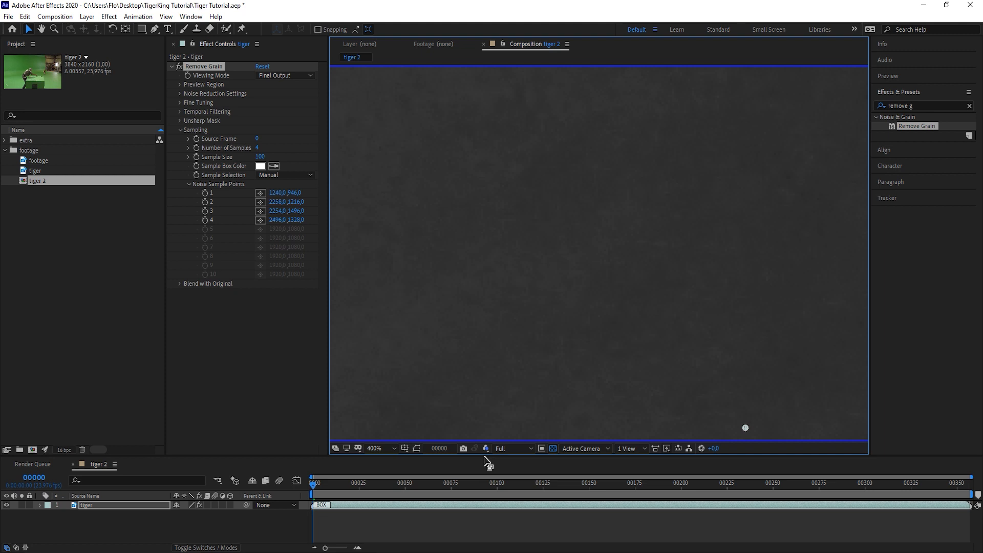
key("alt+4")
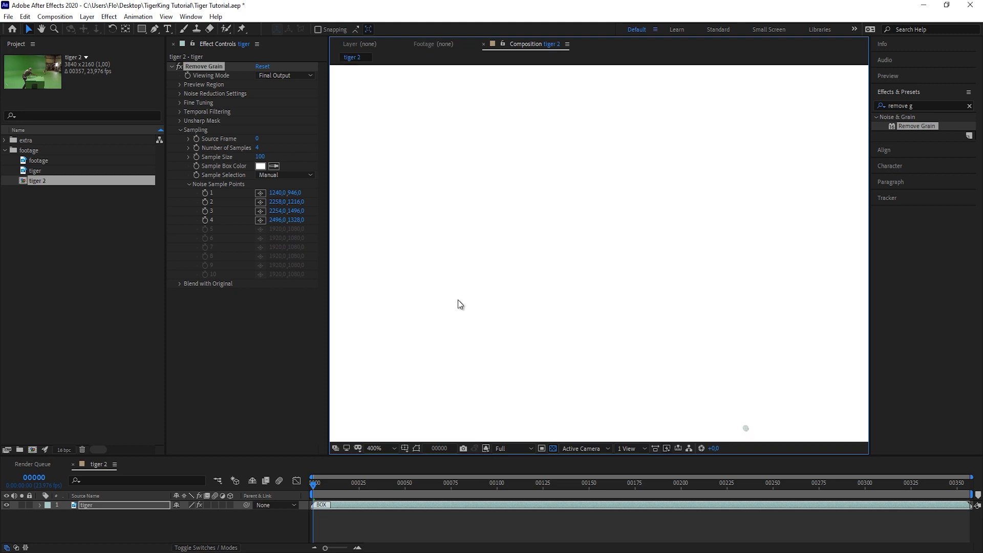
key("alt+2")
left_click(182, 71)
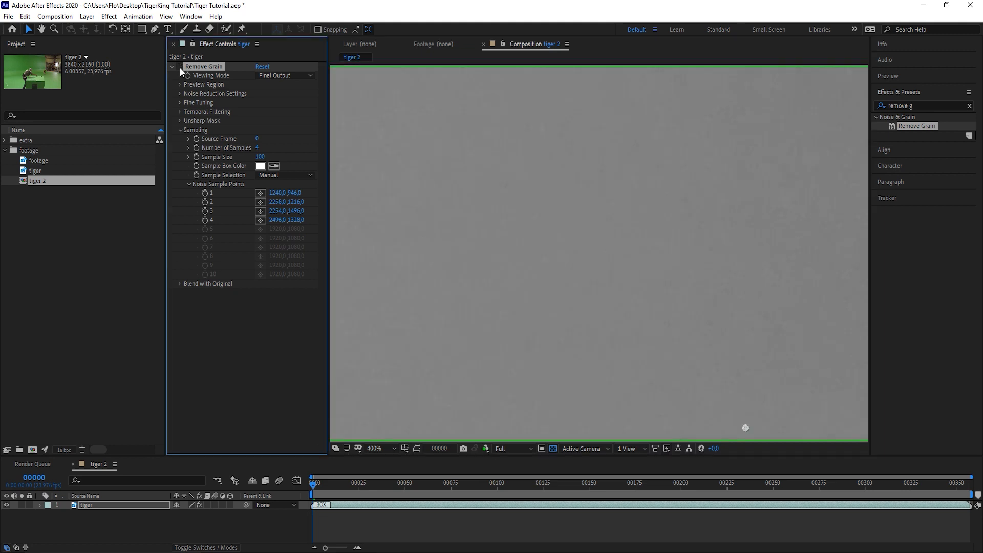
Show the whole frame and narrow the effect settings area to give the composition viewer more room
scroll(715, 200, "up", 1)
scroll(744, 207, "down", 8)
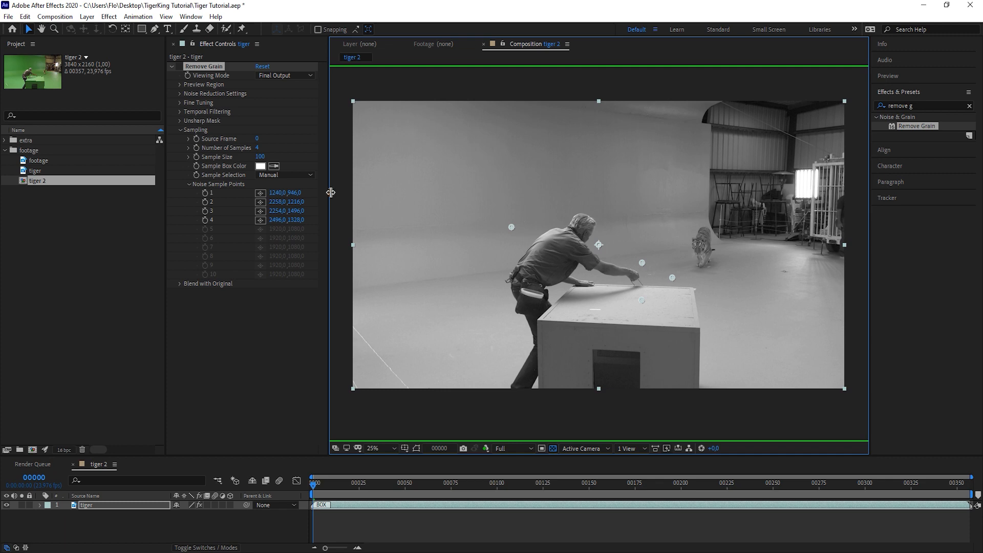
left_click_drag(330, 192, 286, 192)
key("space")
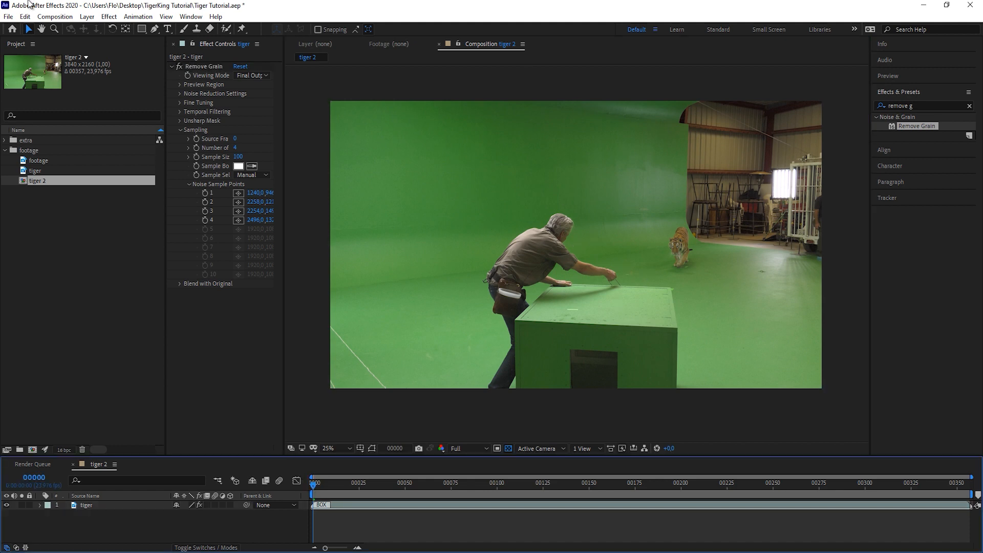
Add the tiger 2 composition to the Adobe Media Encoder queue
left_click(43, 18)
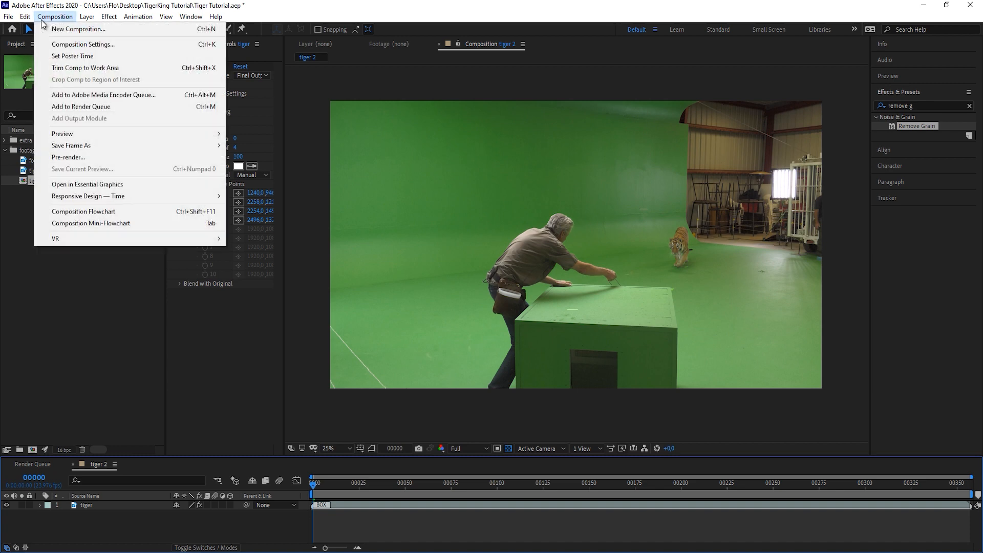
left_click(75, 98)
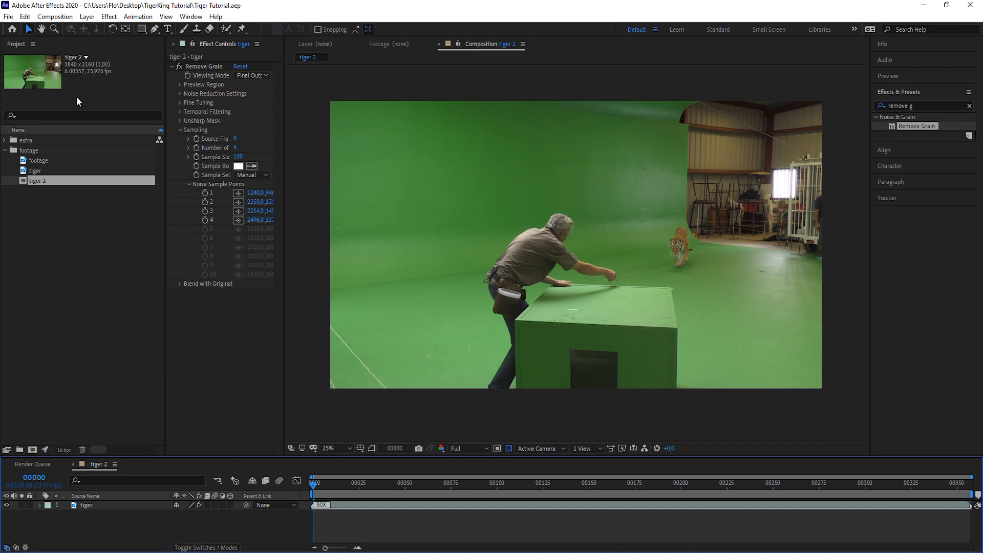
left_click_drag(715, 412, 800, 418)
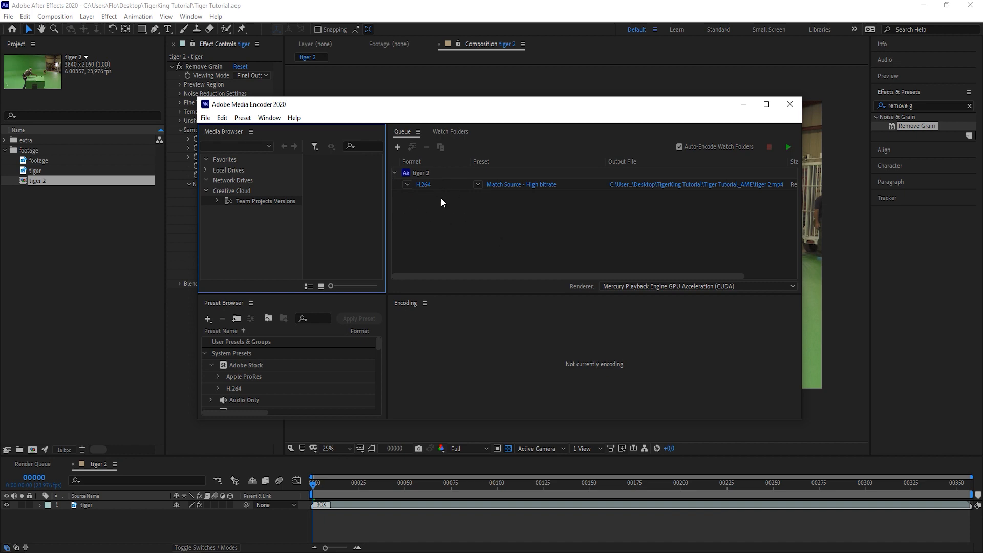
Set the queued tiger 2 export to QuickTime format with the Apple ProRes 4444 preset
left_click(539, 186)
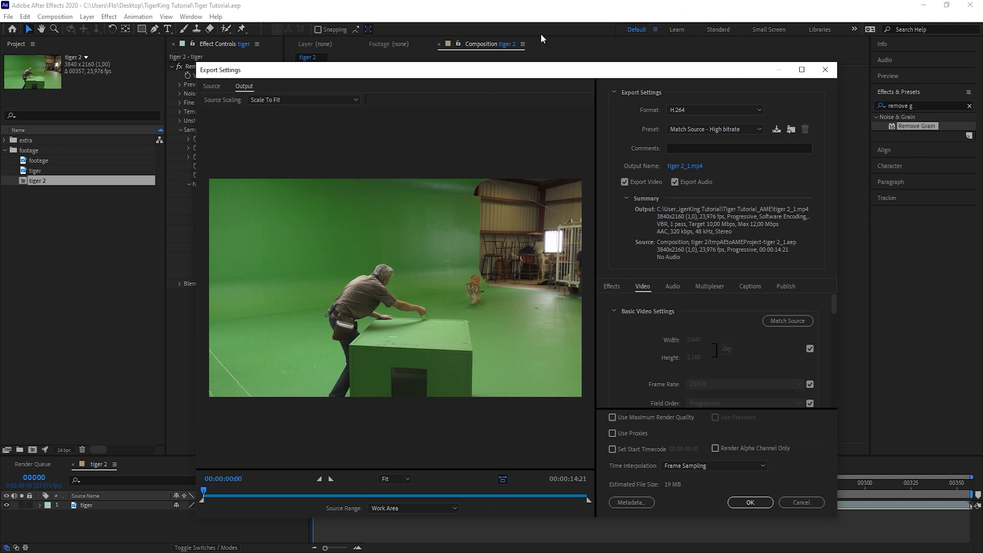
left_click(736, 110)
left_click(711, 425)
left_click(713, 129)
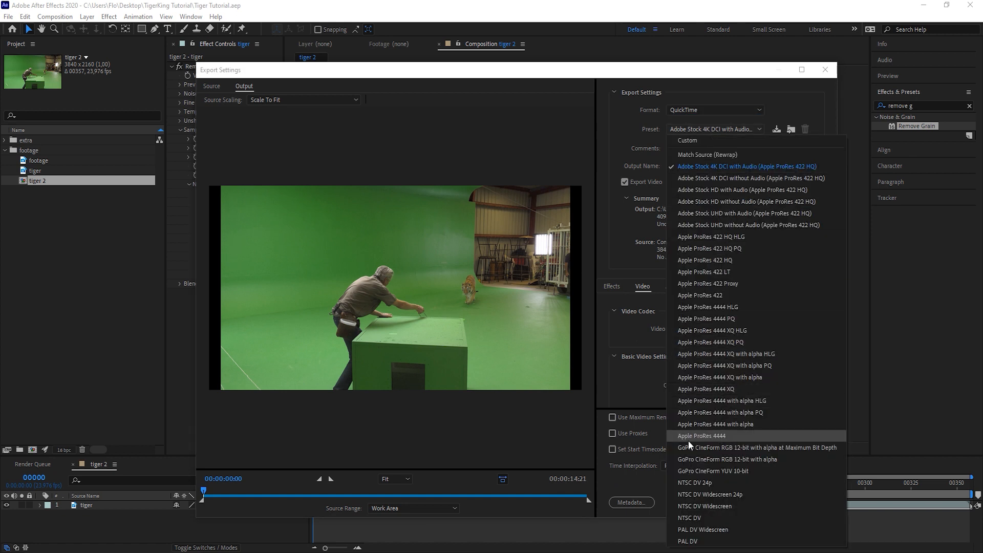
left_click(727, 436)
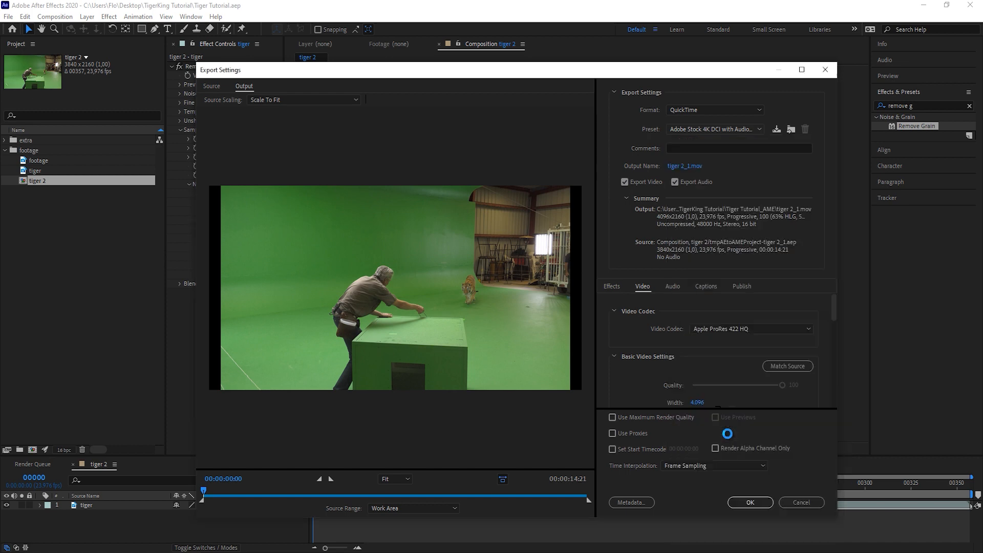
Name the output file "tiger denoise" in the TigerKing Tutorial folder, accept the export settings and start encoding the queue
left_click(681, 165)
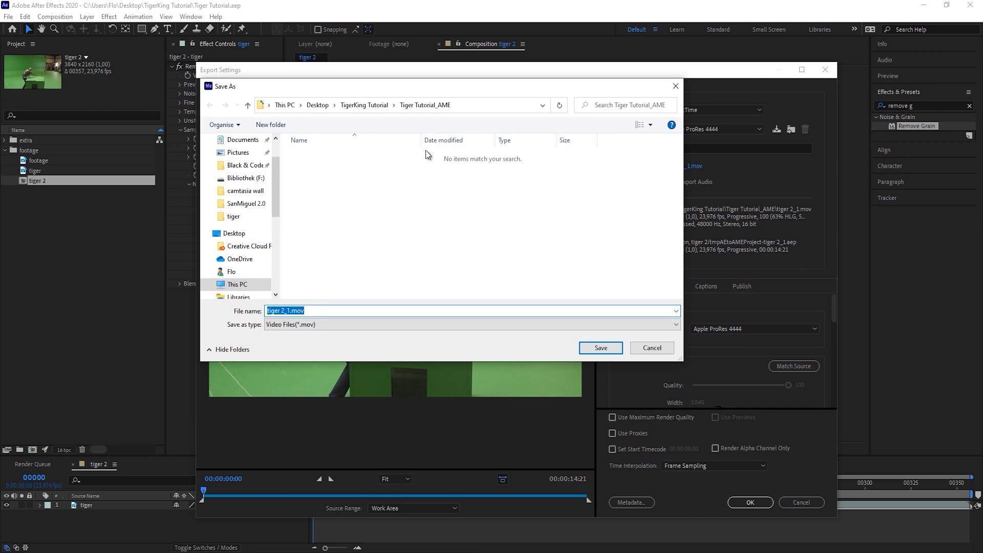
type("tig")
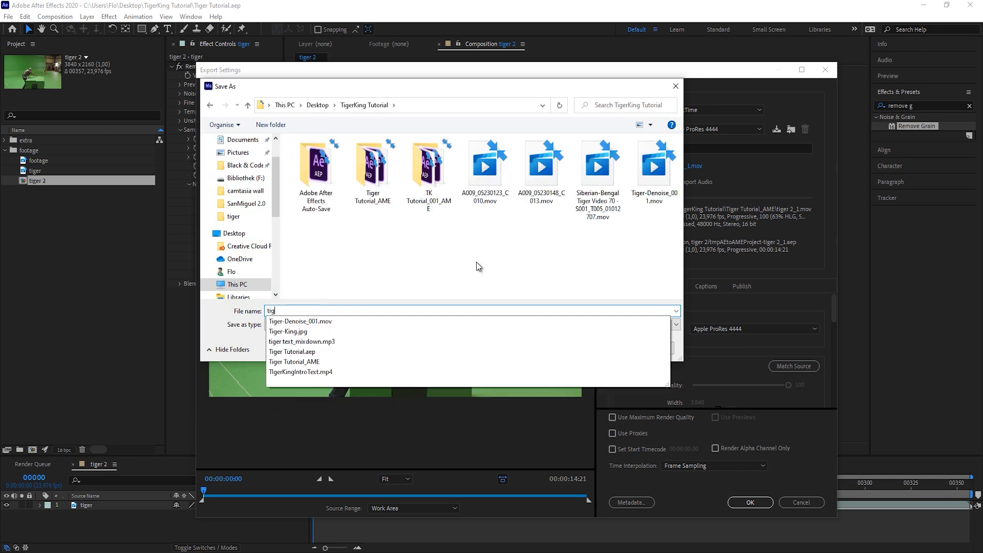
type("er denoise")
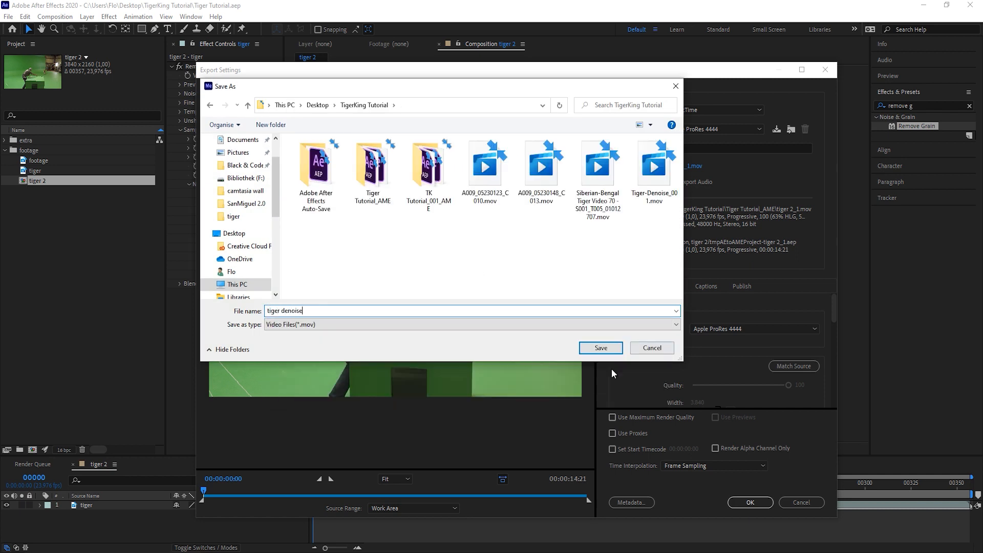
left_click(582, 348)
left_click(749, 502)
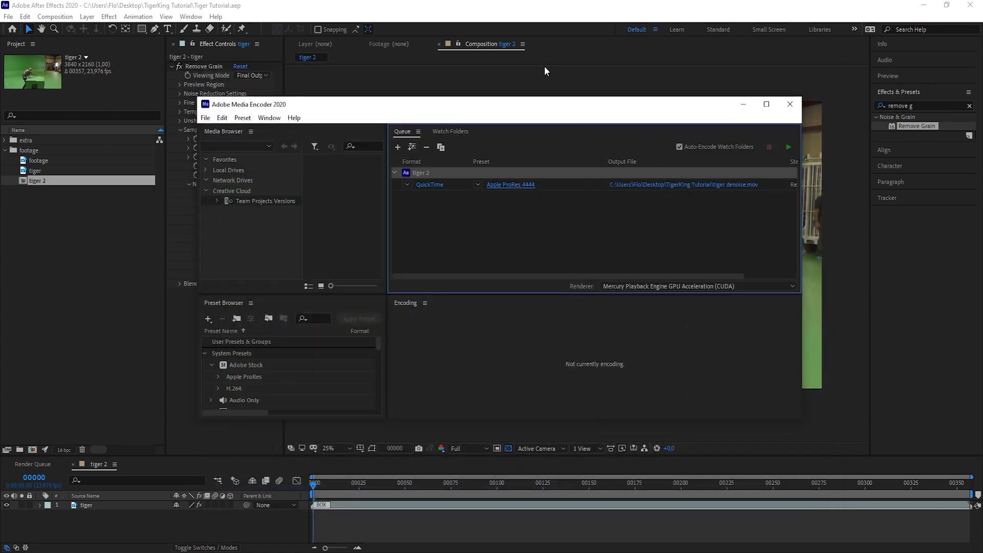
left_click(792, 147)
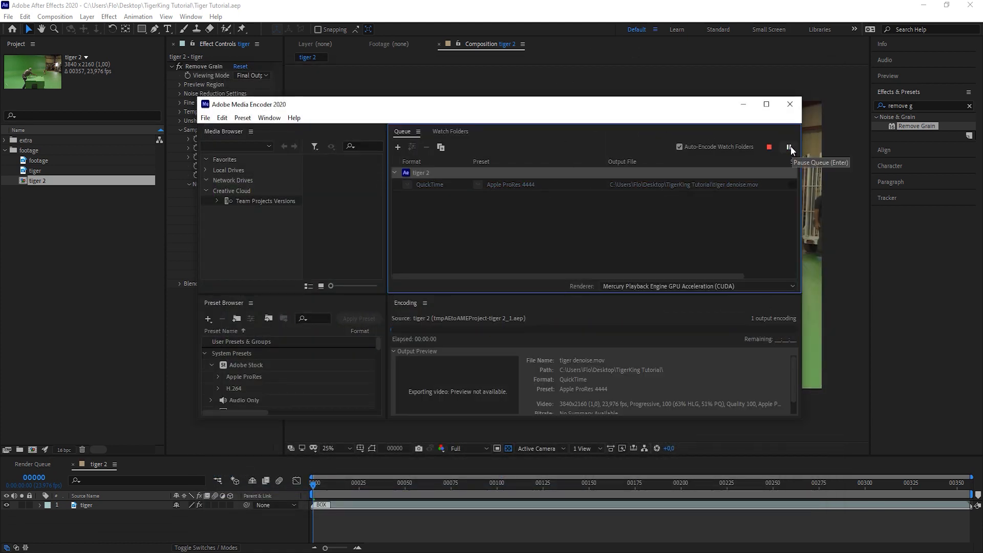
Return to the After Effects project and add Tiger-Denoise_001.mov from the extra folder above the tiger layer in tiger 2
left_click(743, 105)
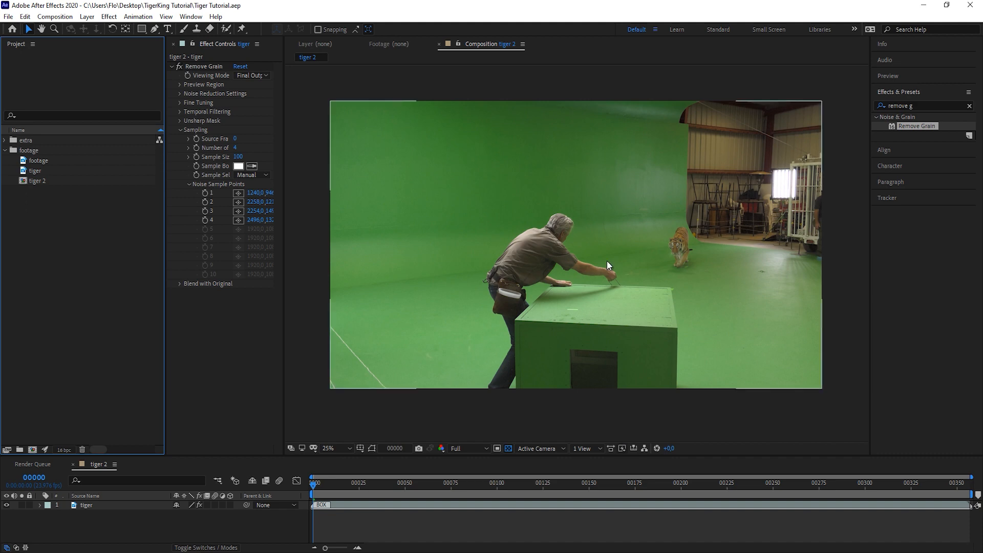
left_click(5, 150)
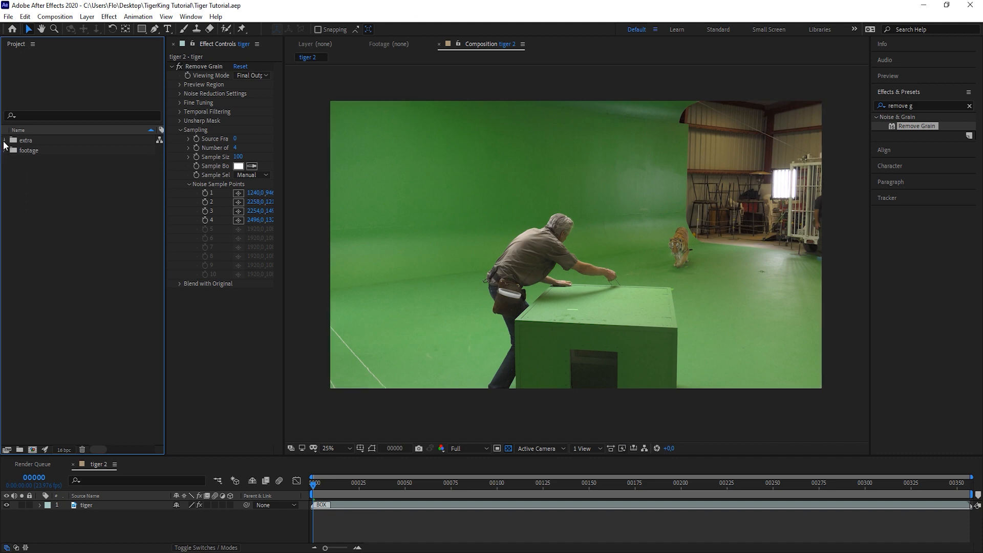
left_click(5, 140)
left_click_drag(51, 150, 310, 509)
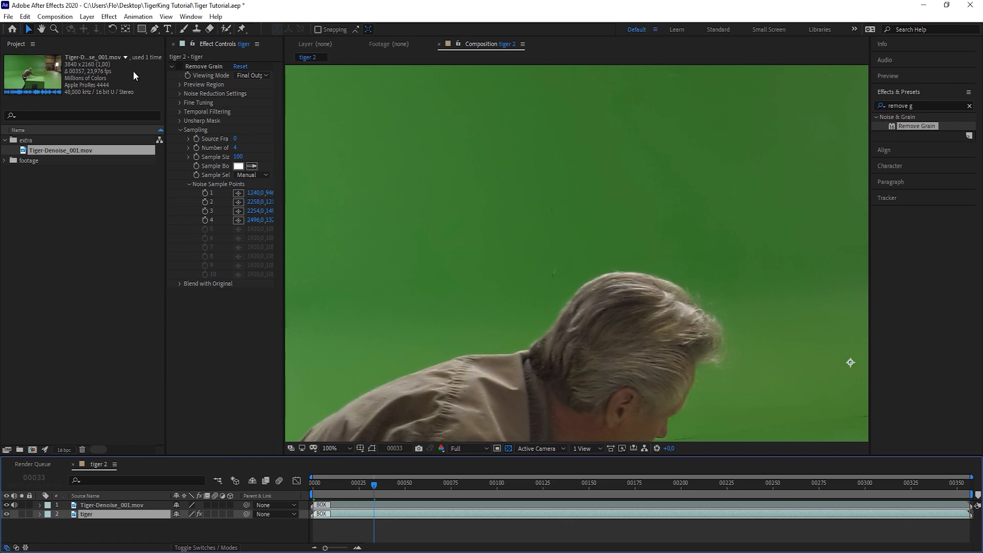
Compare the denoised clip with the original by toggling the visibility of the Tiger-Denoise_001.mov layer
left_click(92, 506)
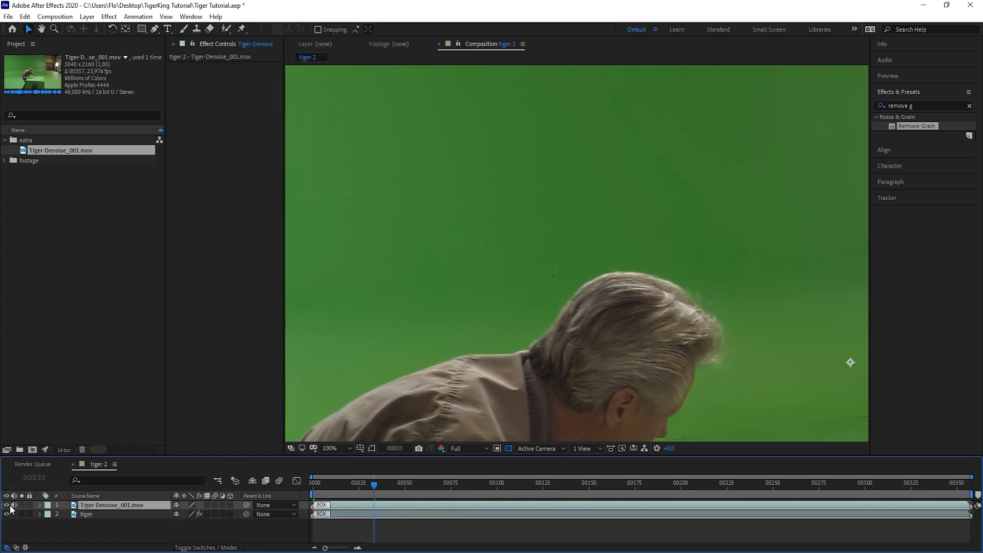
left_click(6, 505)
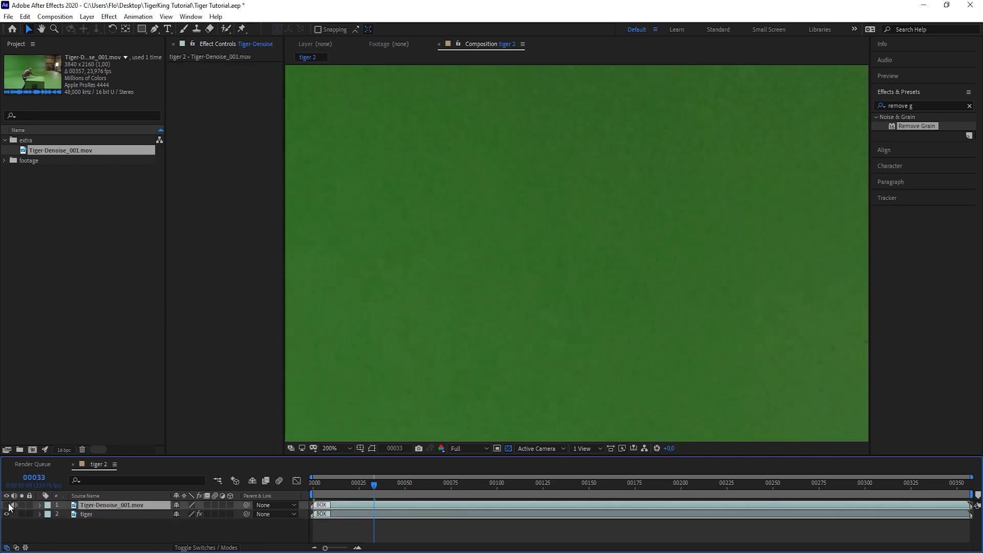
left_click(9, 505)
left_click(7, 506)
scroll(644, 329, "down", 2)
scroll(643, 329, "down", 4)
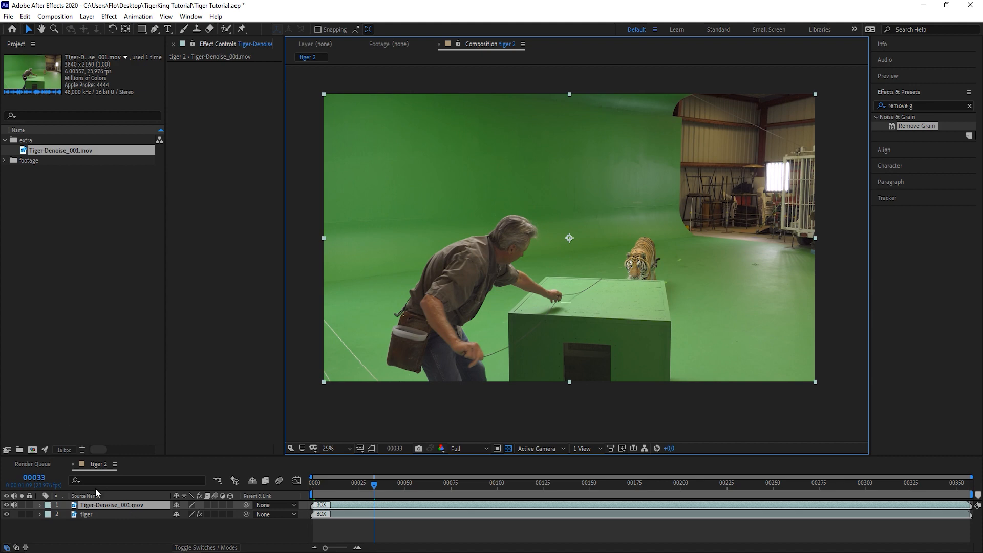
left_click(89, 513)
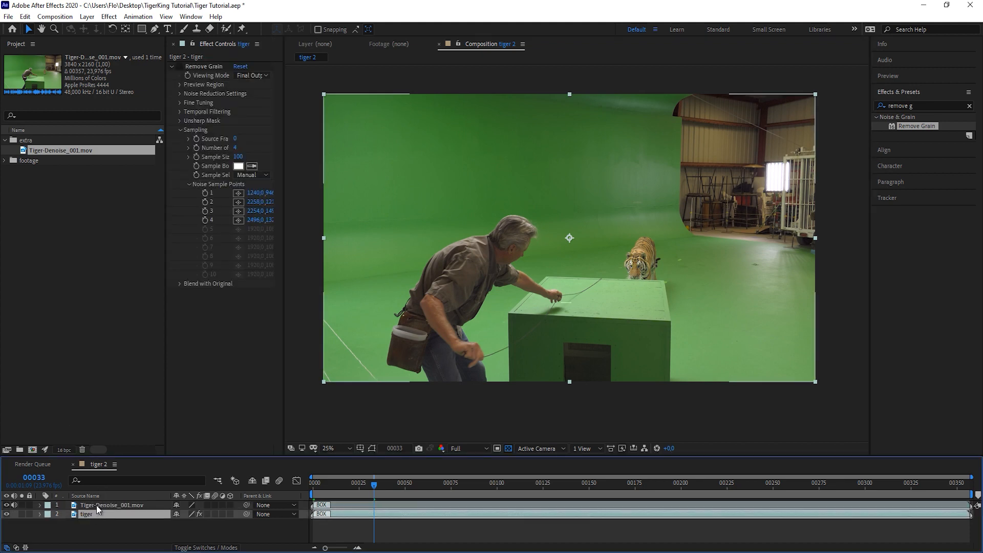
left_click(96, 505)
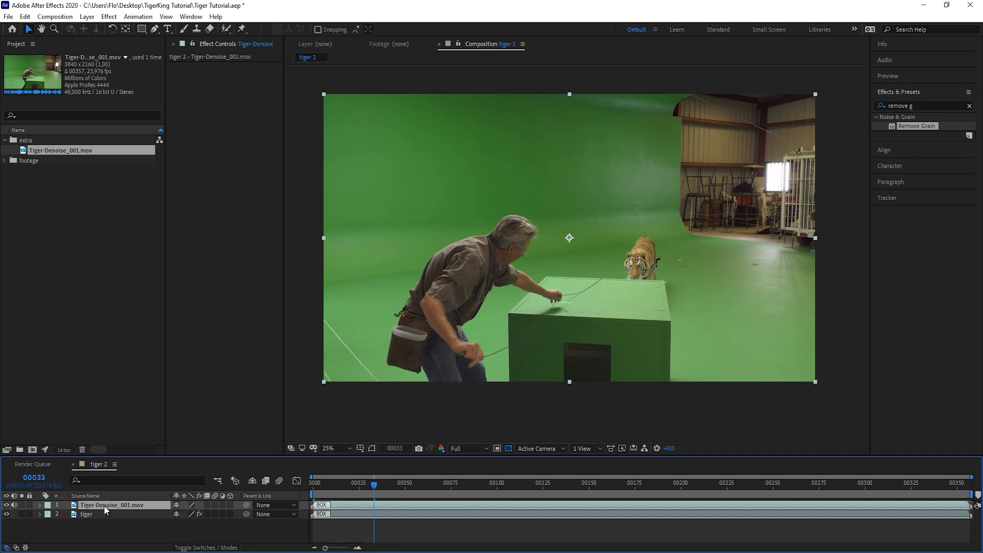
Add the footage clip as the top layer of tiger 2, shift it in time and preview it
left_click(4, 161)
left_click_drag(42, 170, 190, 501)
left_click_drag(675, 511, 729, 506)
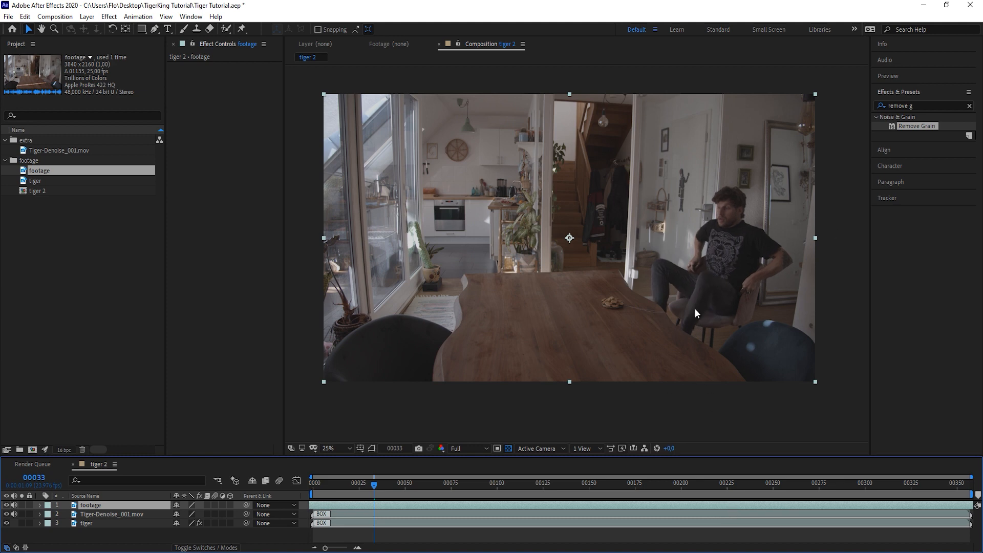
key("space")
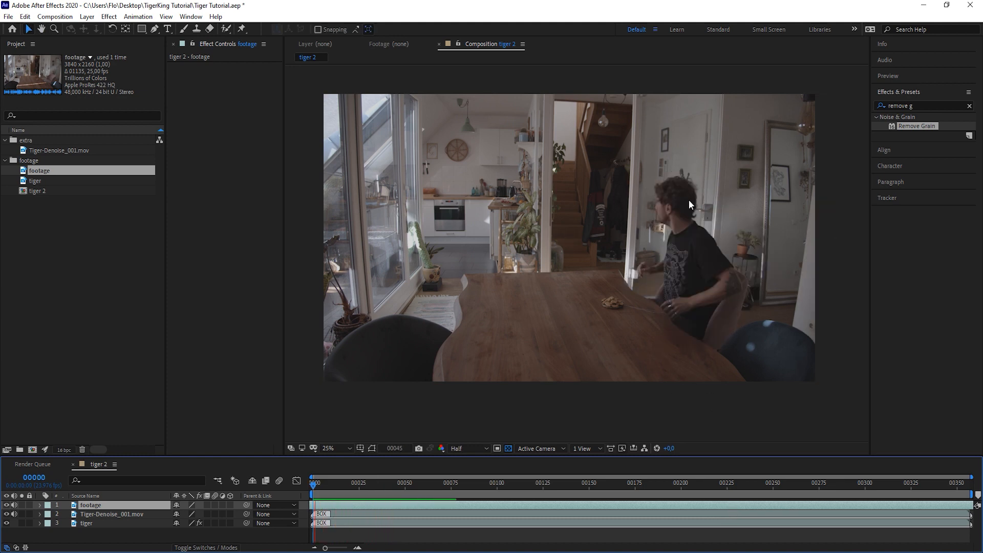
Place the Tiger-Denoise_001.mov layer above the footage layer and set its opacity to 59%
left_click_drag(117, 513, 121, 504)
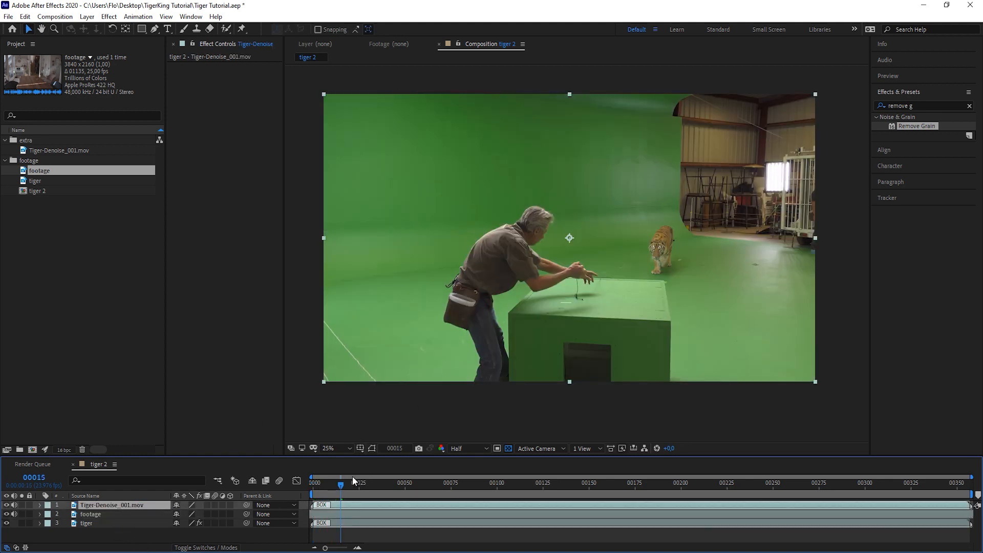
key("t")
left_click_drag(178, 514, 157, 514)
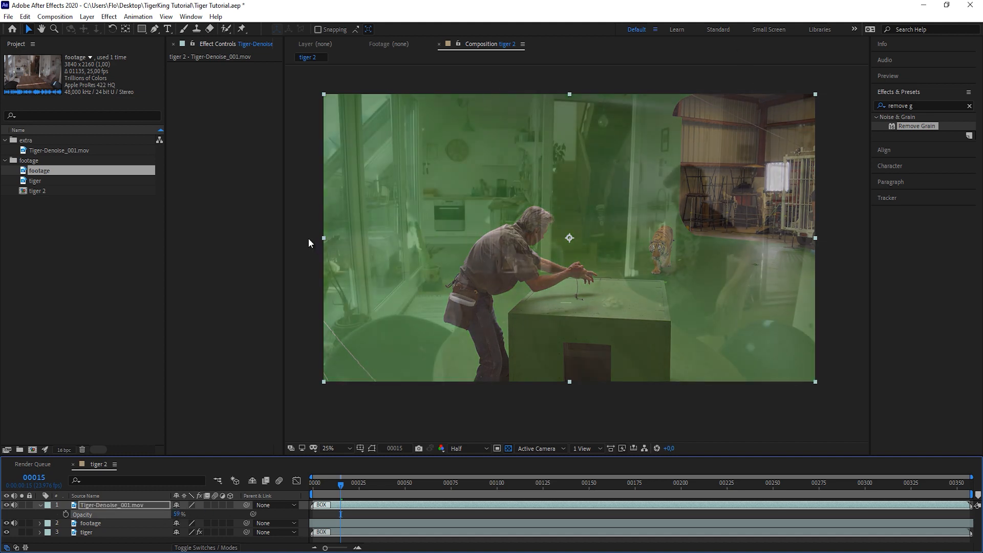
Mirror the tiger clip horizontally, then enlarge it to about 128.3% and position it so the box sits over the table
left_click_drag(324, 238, 814, 256)
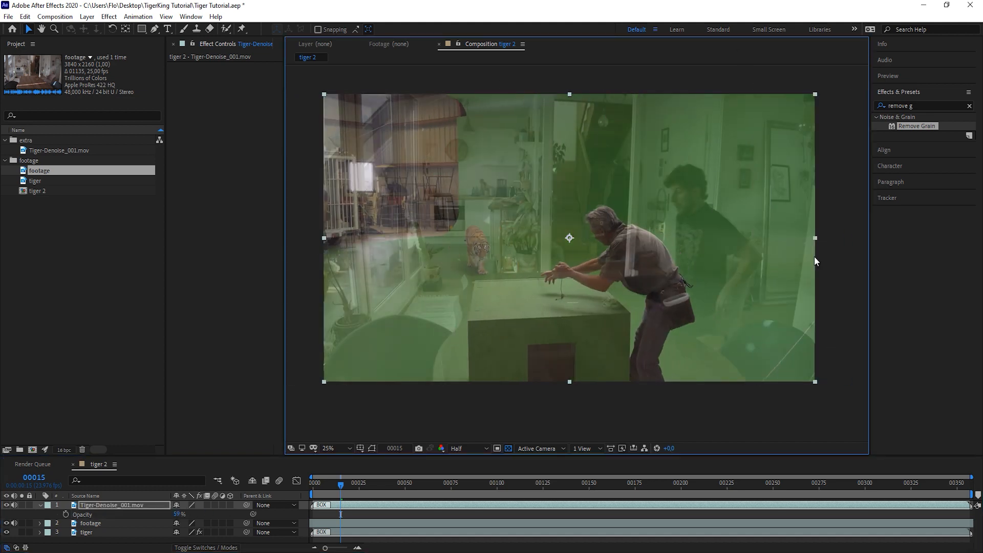
key("space")
left_click_drag(573, 303, 575, 295)
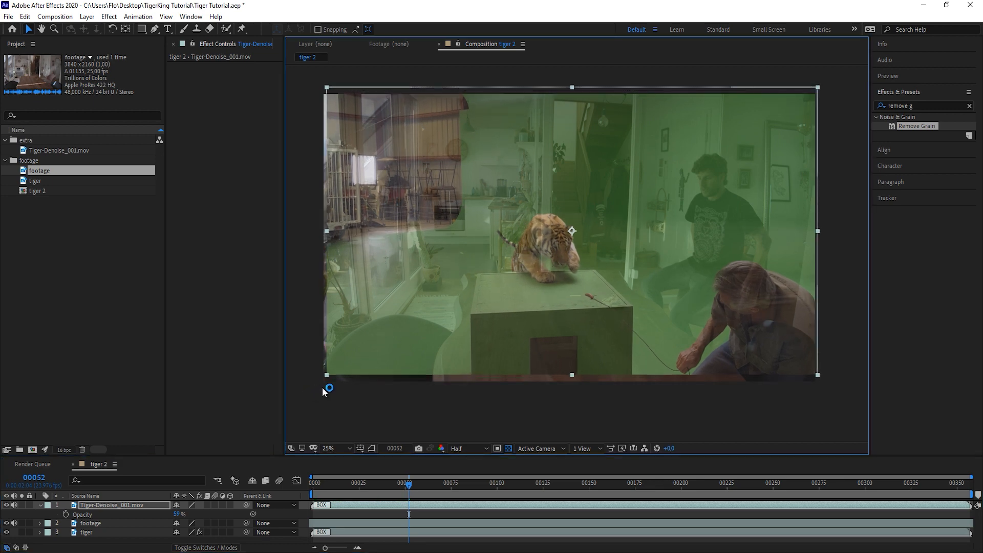
left_click_drag(327, 375, 275, 414)
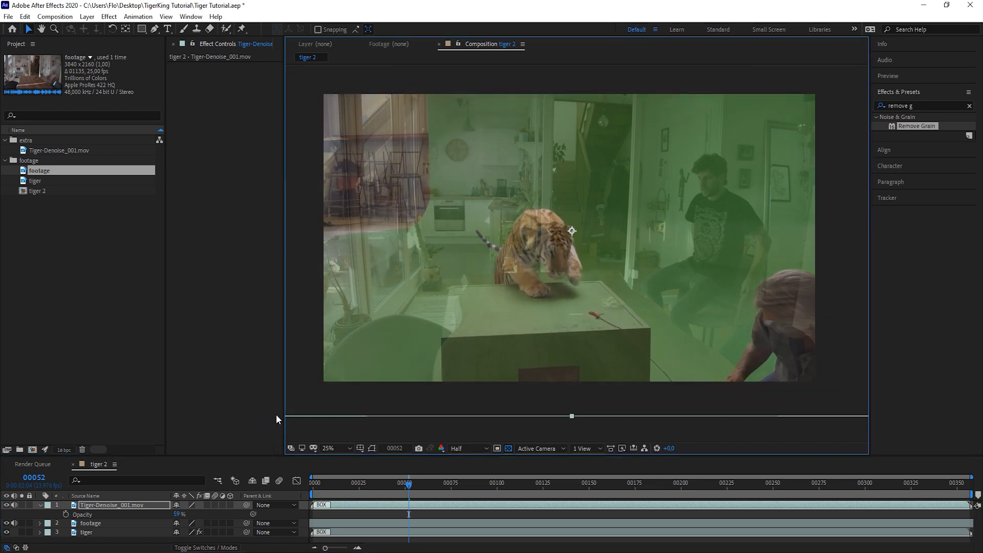
left_click_drag(564, 297, 572, 287)
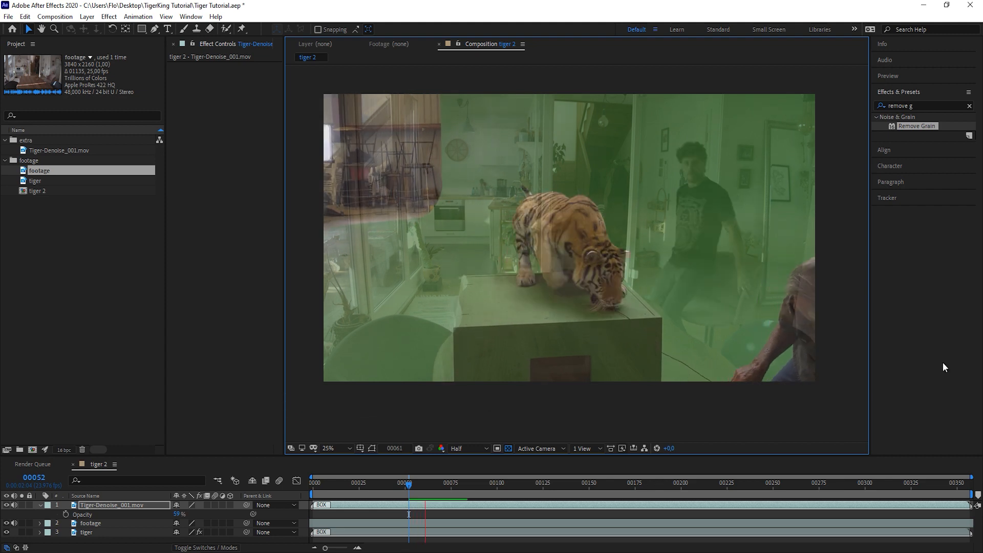
key("space")
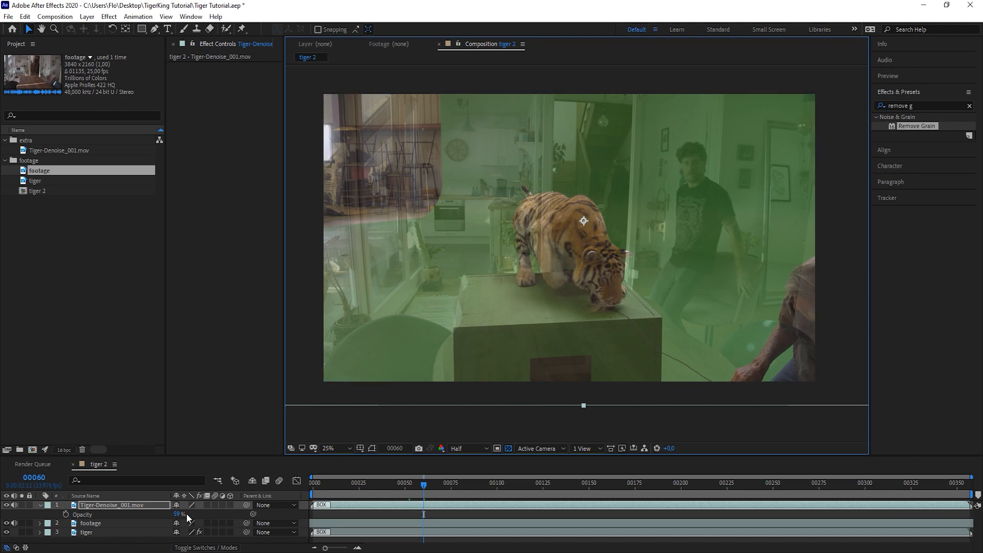
Set the Tiger-Denoise_001.mov layer's opacity to 100% and hide its opacity property
left_click_drag(178, 514, 306, 523)
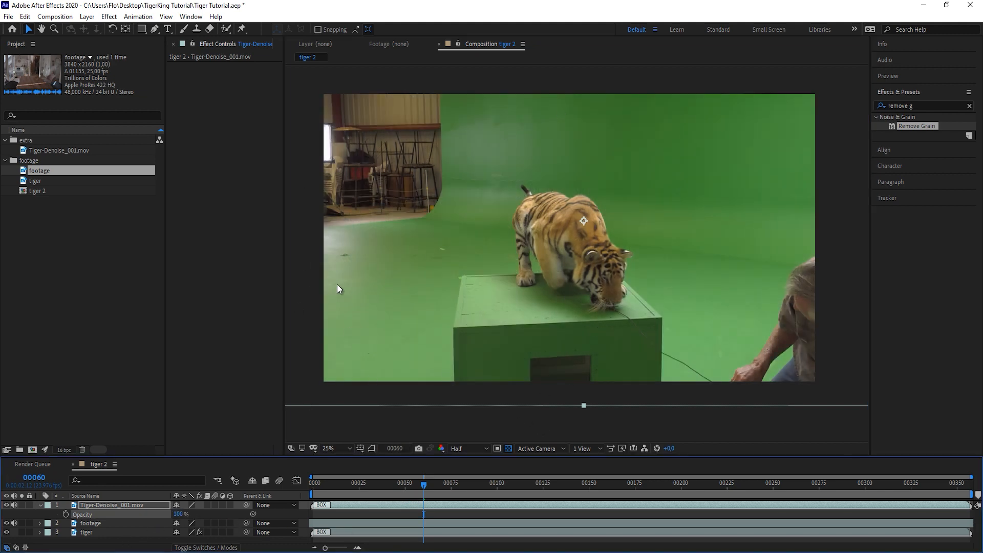
key("comma")
key("t")
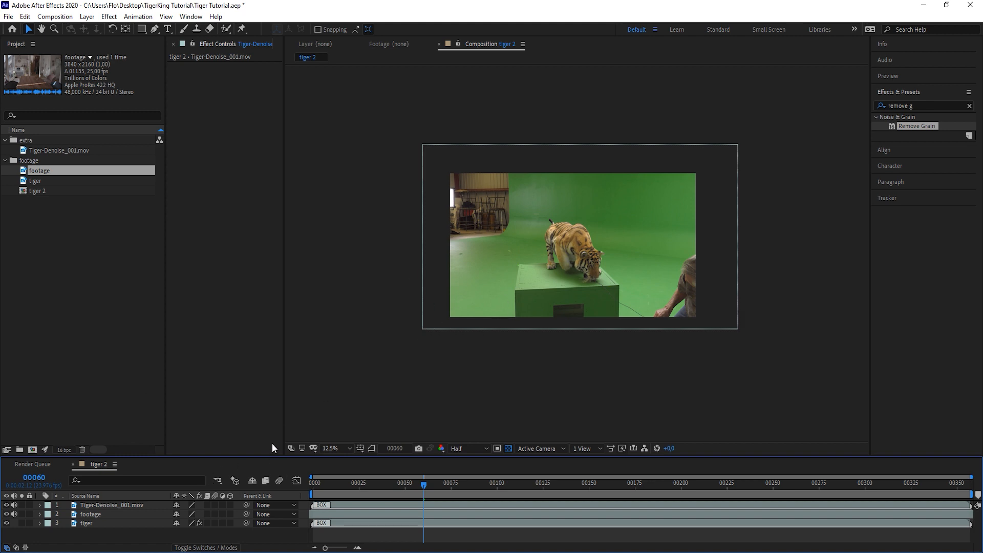
Create a red solid of 3840 x 2160 px as the top layer
key("ctrl+y")
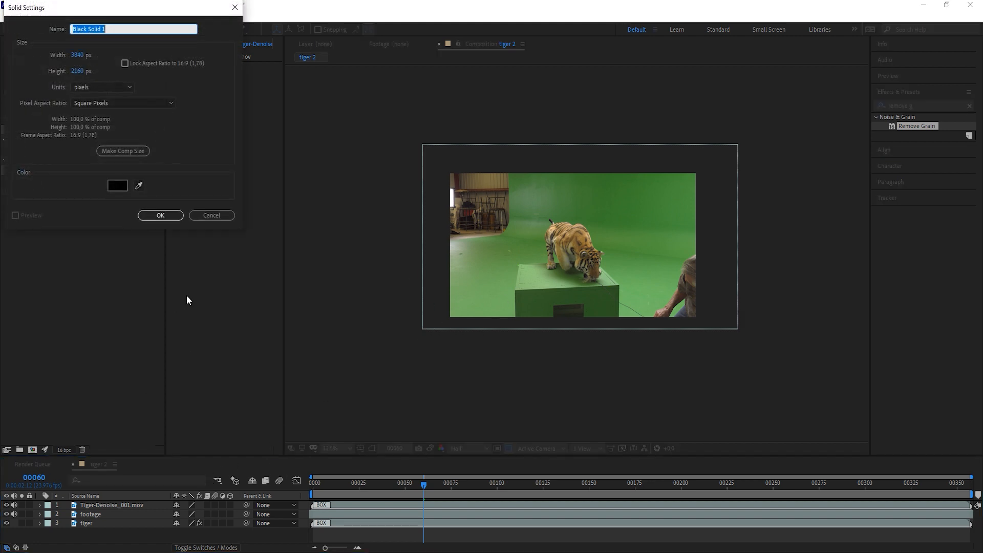
left_click(122, 187)
left_click_drag(197, 283, 226, 250)
left_click(282, 262)
left_click(160, 215)
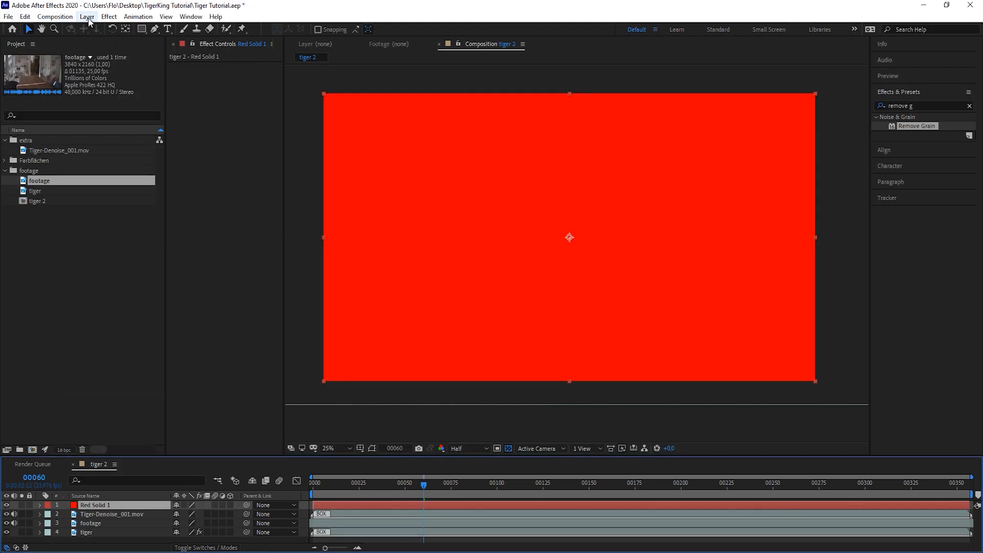
Hide the red solid and draw a straight mask line on it along the box top's left edge, extended above the frame
left_click(156, 29)
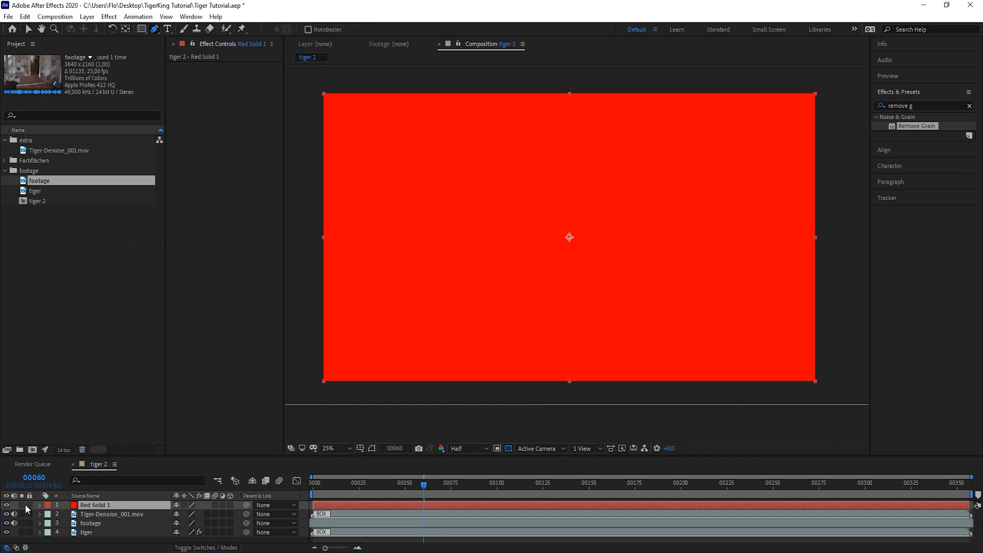
left_click(6, 505)
left_click(452, 326)
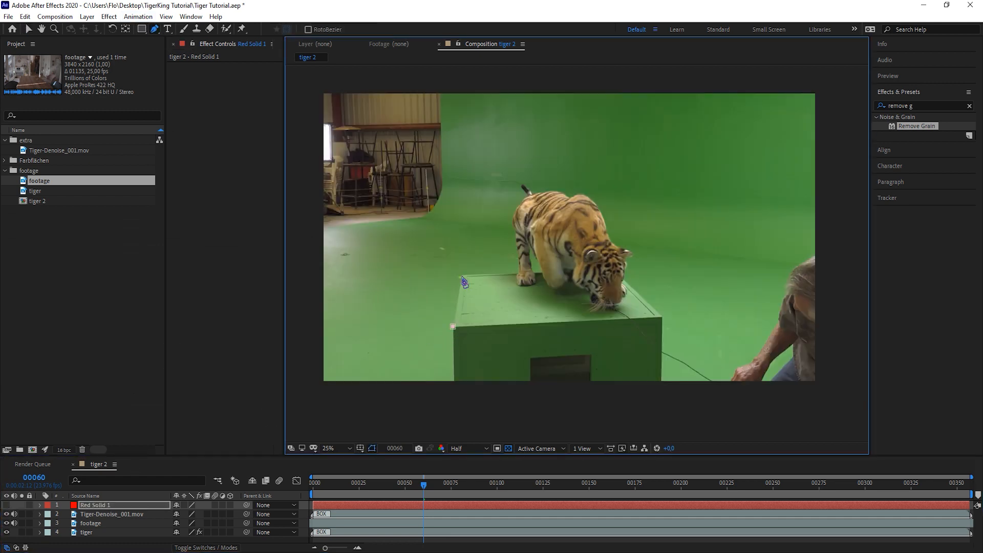
left_click(461, 276)
left_click_drag(461, 276, 502, 79)
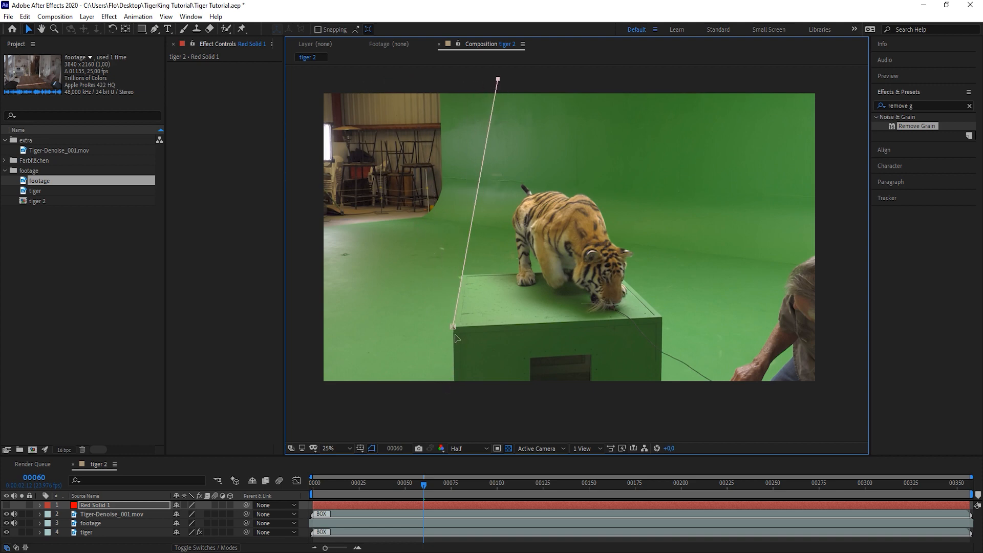
Draw a second mask line on the red solid along the box top's right edge, extended until it crosses the first line
left_click(96, 514)
left_click(96, 506)
key("g")
left_click(660, 317)
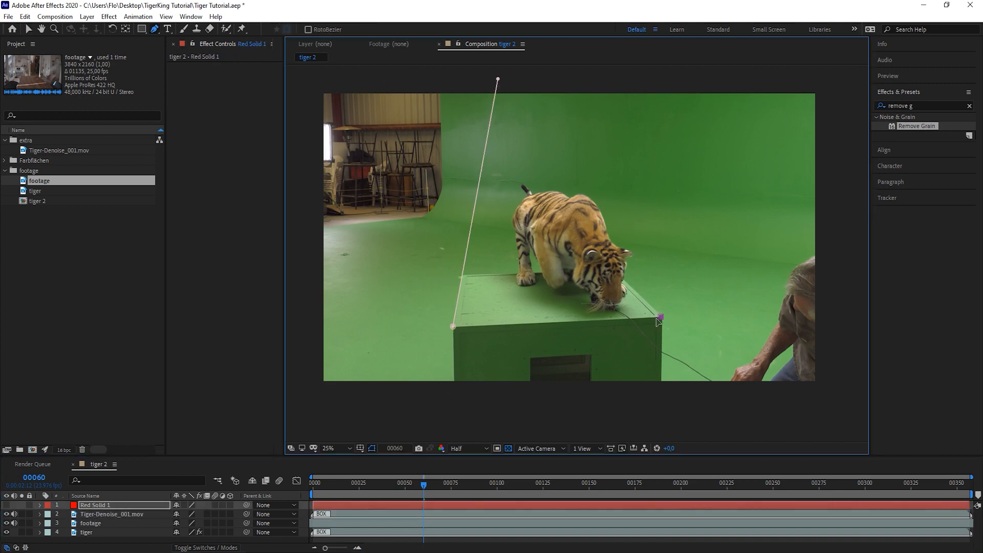
left_click(641, 297)
left_click_drag(640, 301, 355, 26)
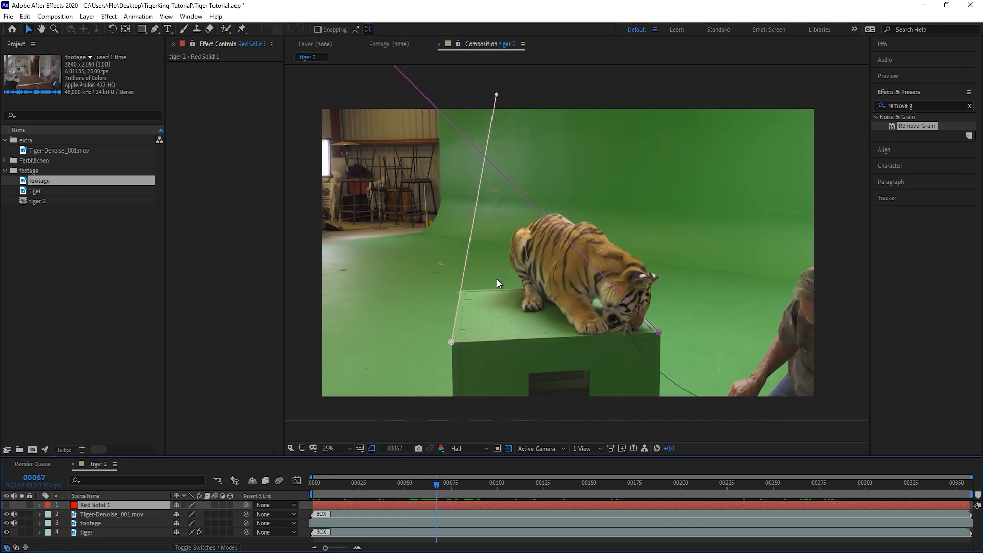
Show the rulers and place a horizontal guide where the two perspective lines cross, then widen the viewer and deselect the solid
key("ctrl+r")
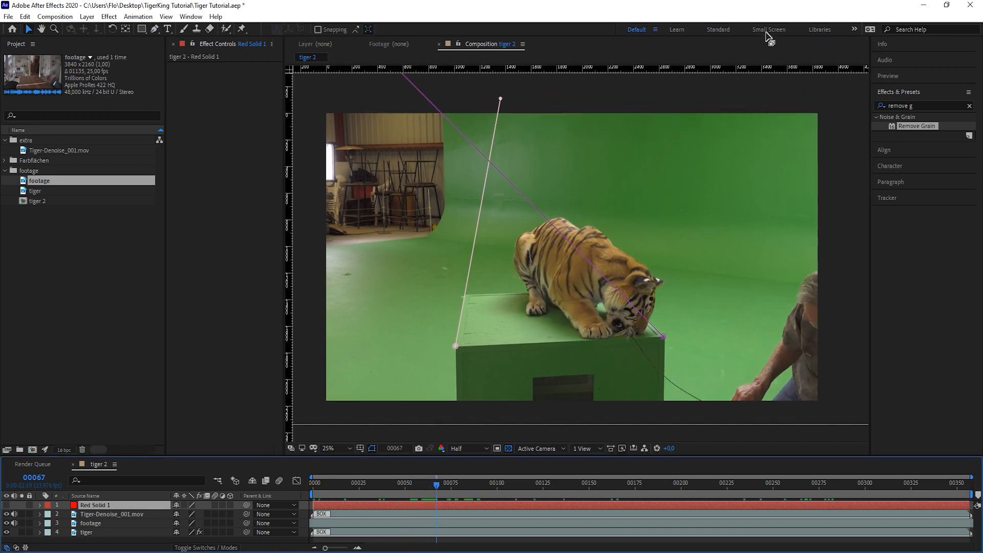
left_click_drag(587, 66, 587, 162)
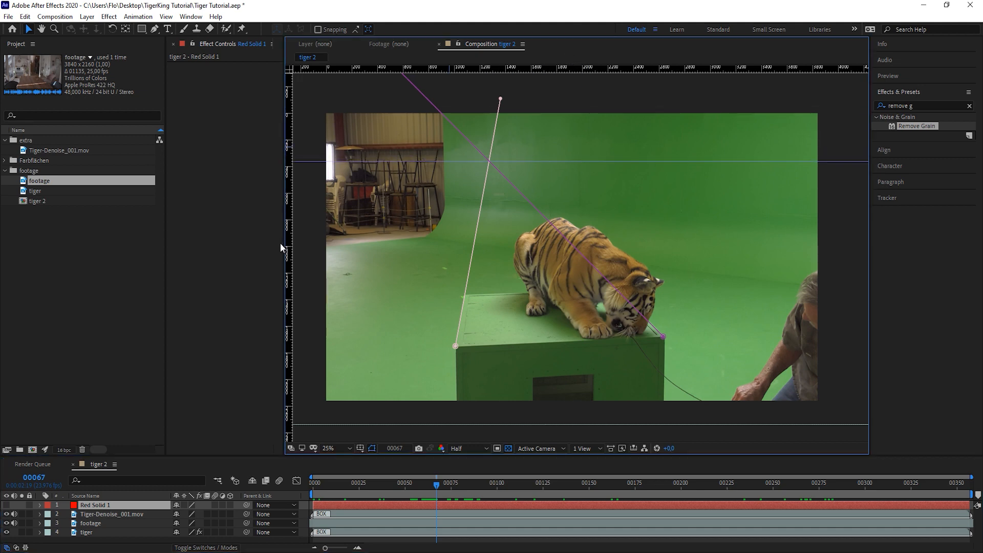
left_click_drag(284, 353, 241, 353)
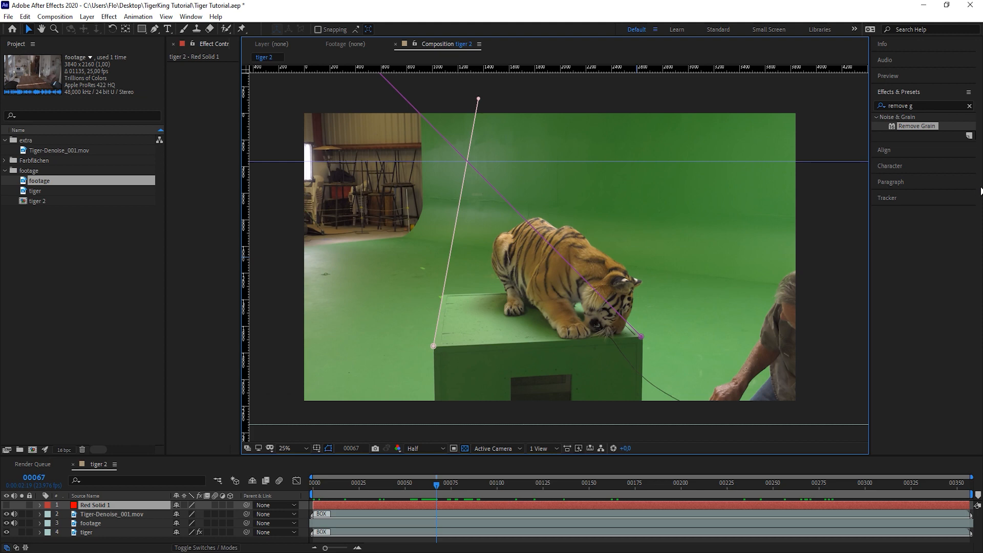
left_click(843, 228)
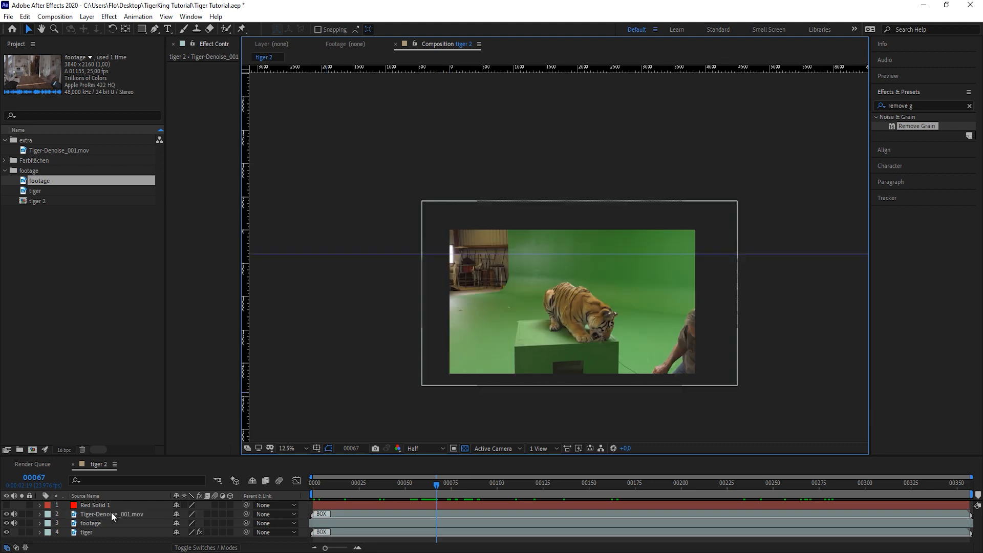
Move the Tiger-Denoise_001.mov layer's anchor point up onto the horizon guide with the Pan Behind tool
left_click(112, 513)
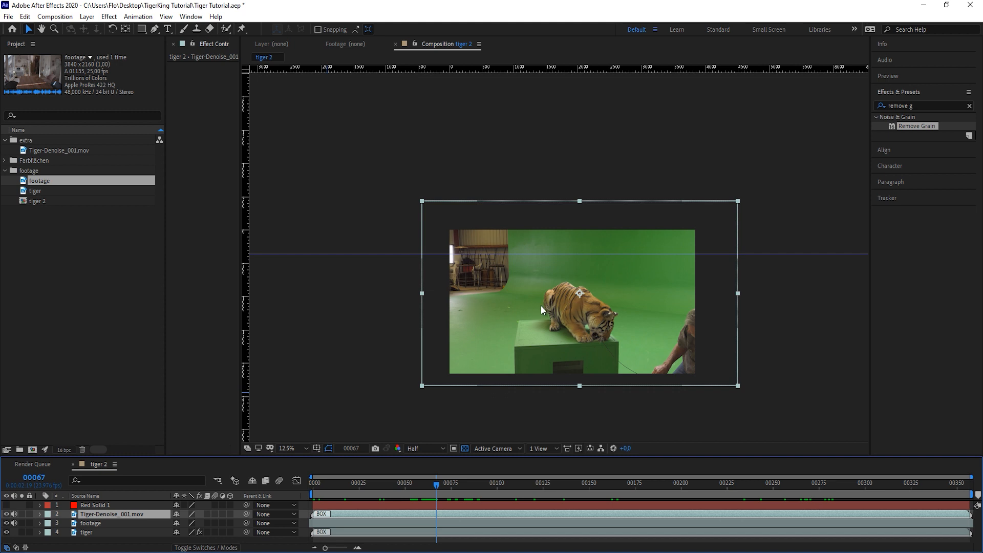
key("y")
left_click_drag(580, 293, 570, 253)
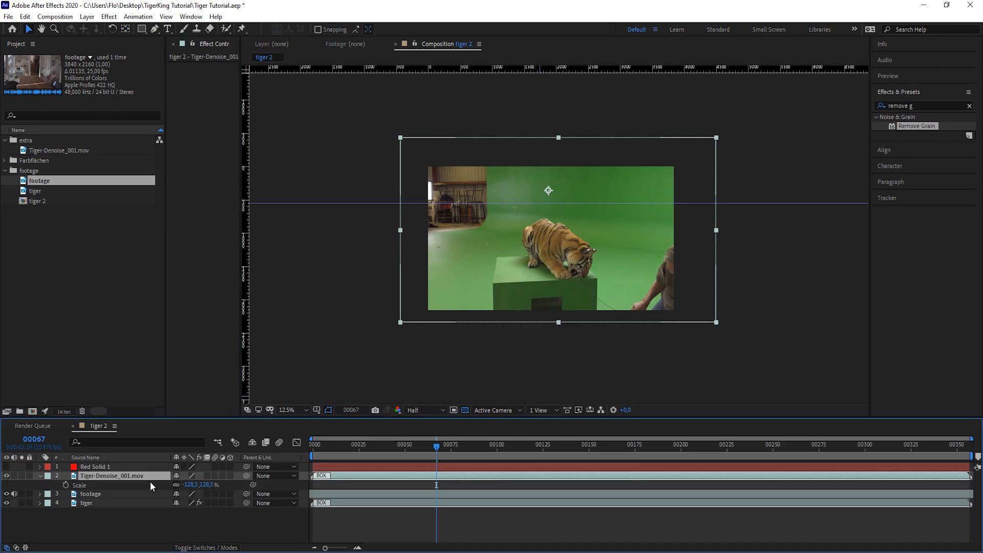
Lower the Tiger-Denoise_001.mov layer's opacity to reveal the footage layer beneath it
left_click(151, 482)
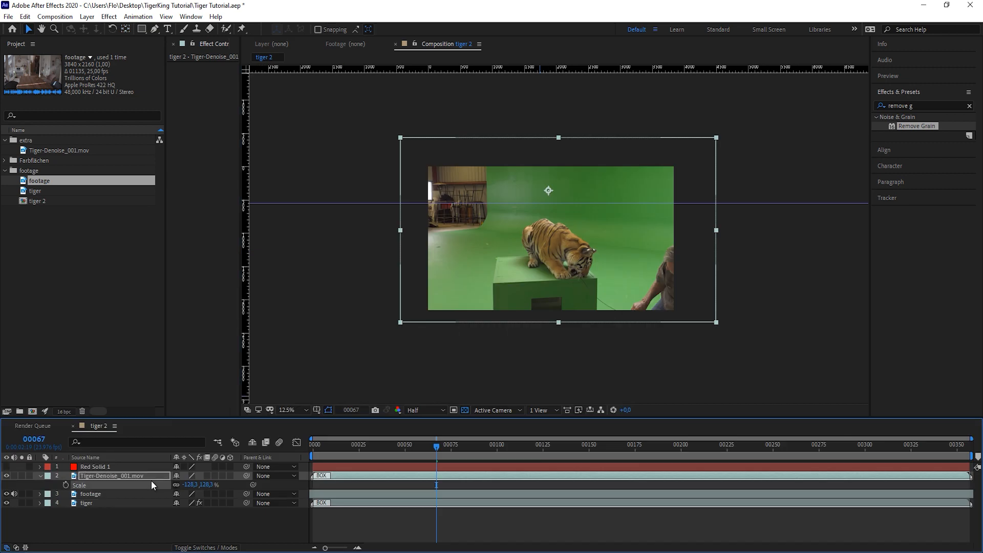
key("t")
left_click_drag(178, 484, 162, 494)
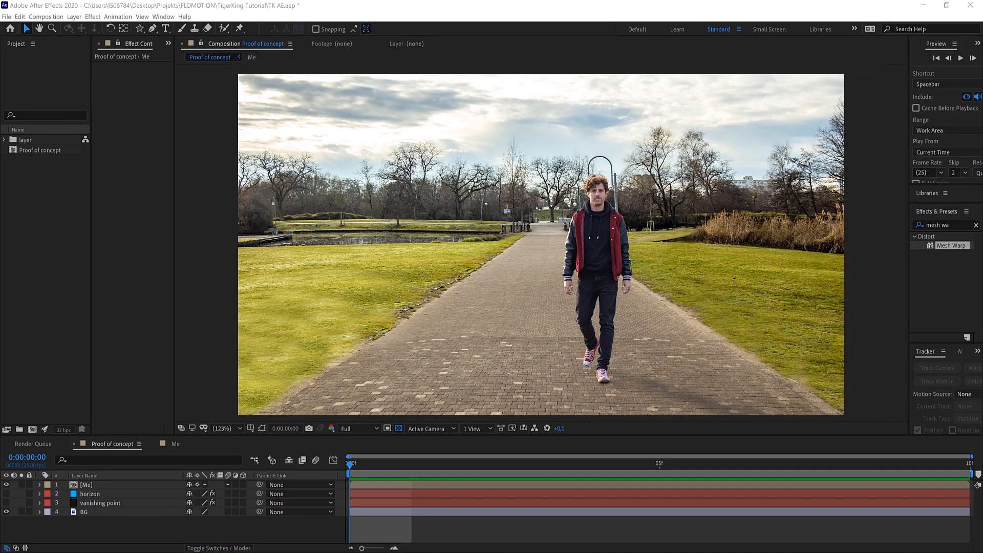
Show the vanishing point and horizon layers in the Proof of concept comp, keeping the Me layer visible above them
left_click(7, 484)
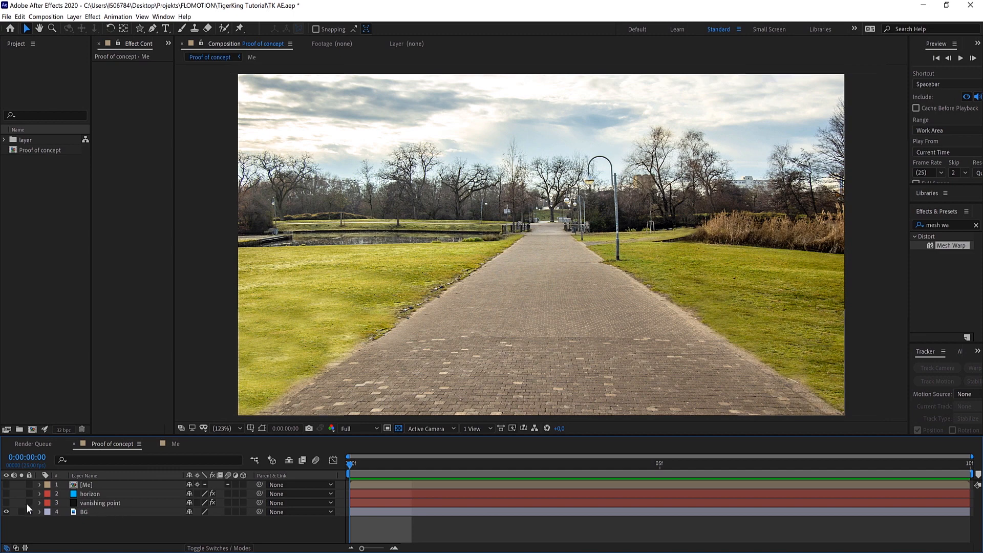
left_click(6, 503)
left_click(6, 493)
left_click(87, 484)
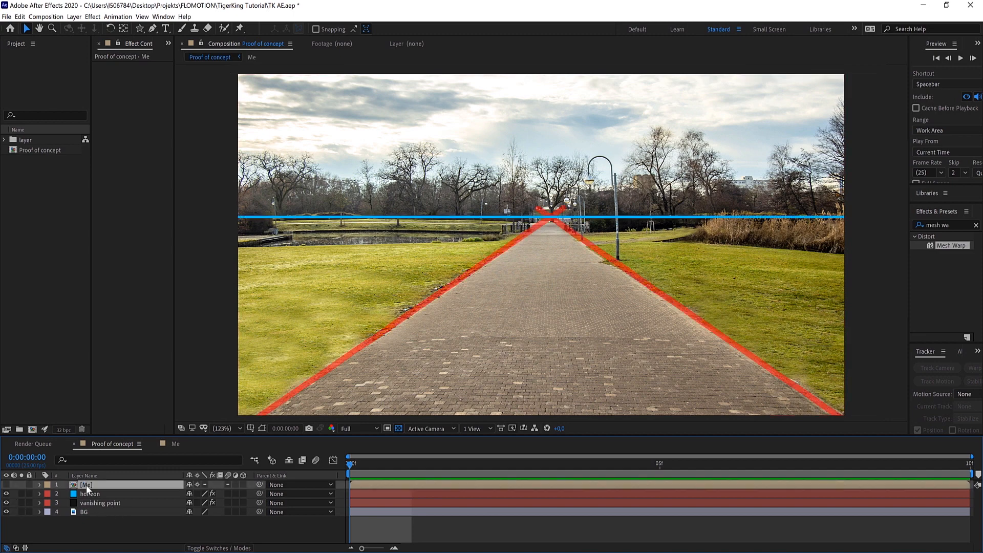
left_click(7, 484)
left_click(21, 484)
left_click(21, 484)
Move the Me layer's anchor point down to the feet, try scaling the layer to 24%, and undo the scaling
left_click(124, 29)
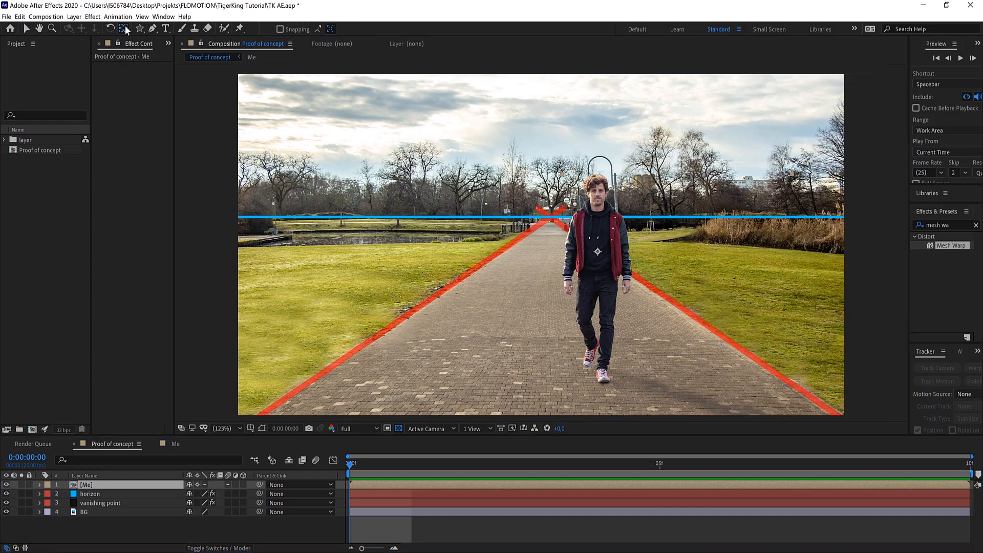
left_click_drag(598, 252, 603, 382)
key("s")
left_click_drag(219, 494, 196, 510)
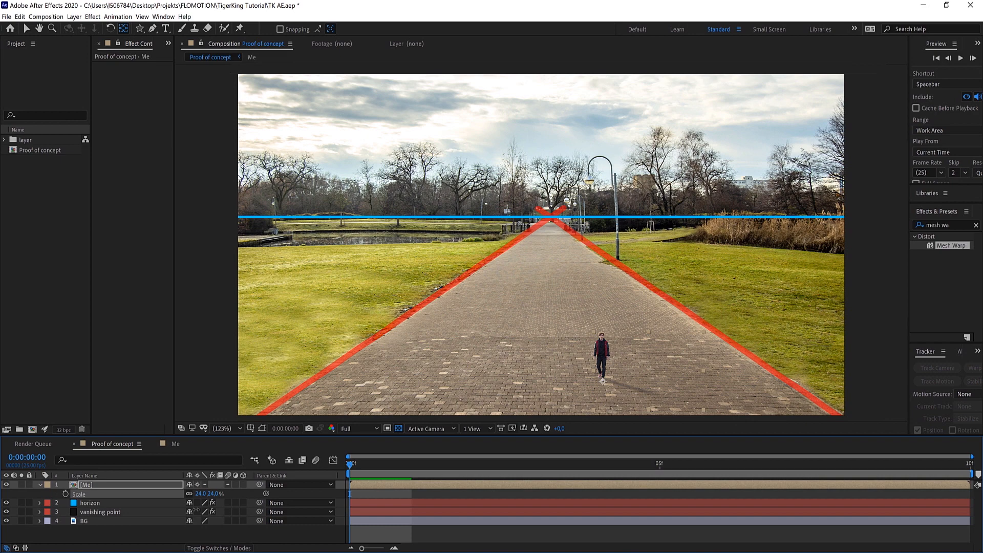
key("ctrl+z")
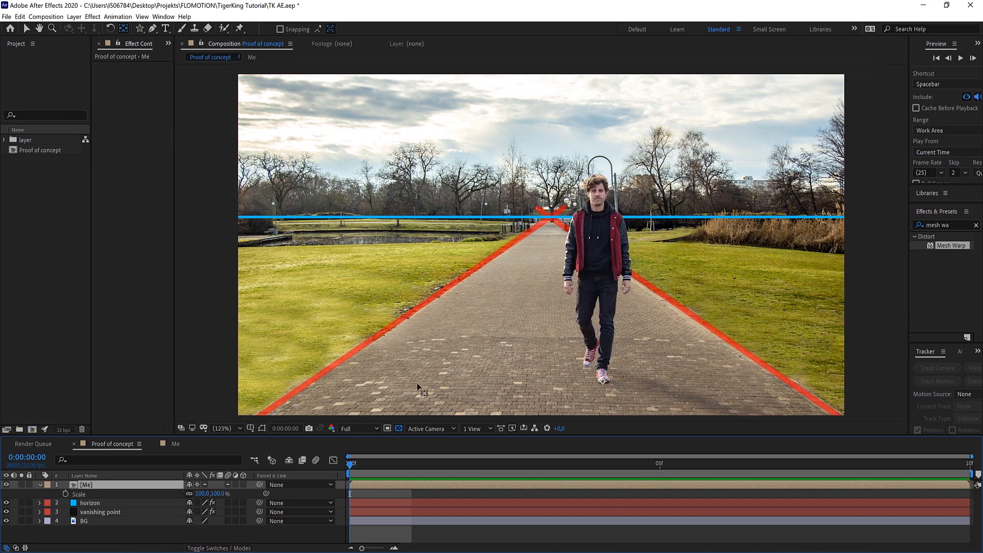
Place the Me layer's anchor point on the vanishing point and rescale the layer with the horizon and vanishing point layers hidden
left_click(603, 383)
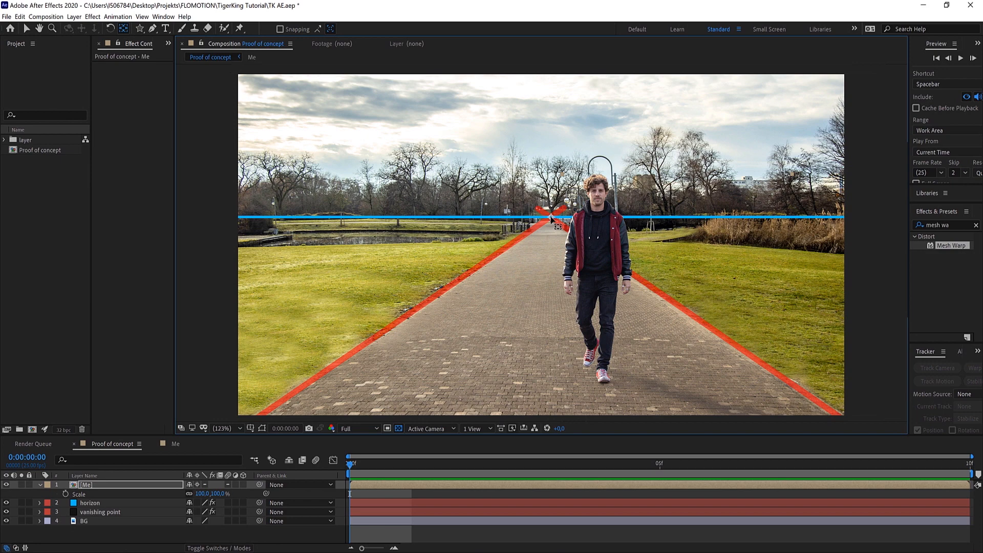
left_click(6, 503)
left_click(6, 511)
left_click_drag(211, 494, 259, 509)
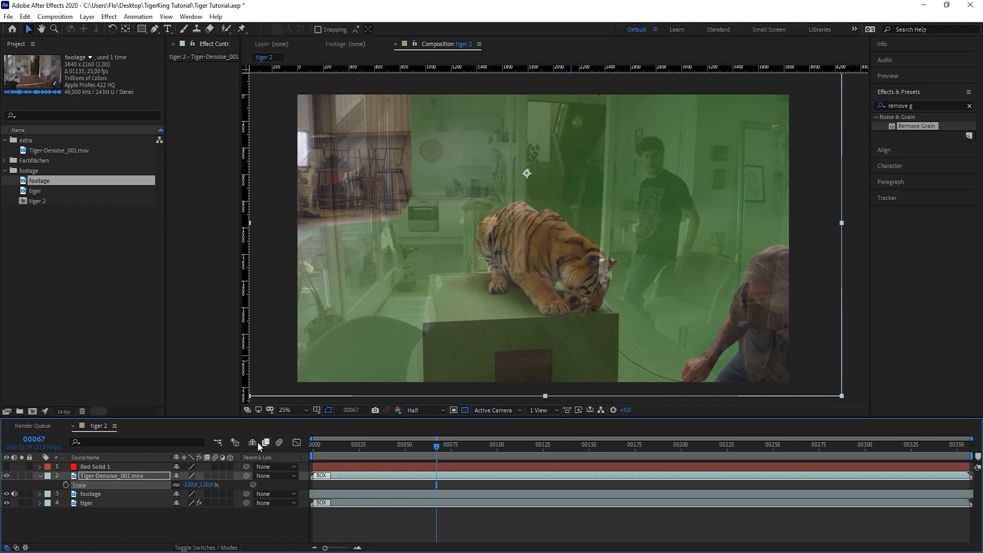
In the tiger 2 comp, scale the Tiger-Denoise_001.mov layer to -120.9, 120.9% and restore its opacity to 100%
left_click_drag(211, 488, 213, 488)
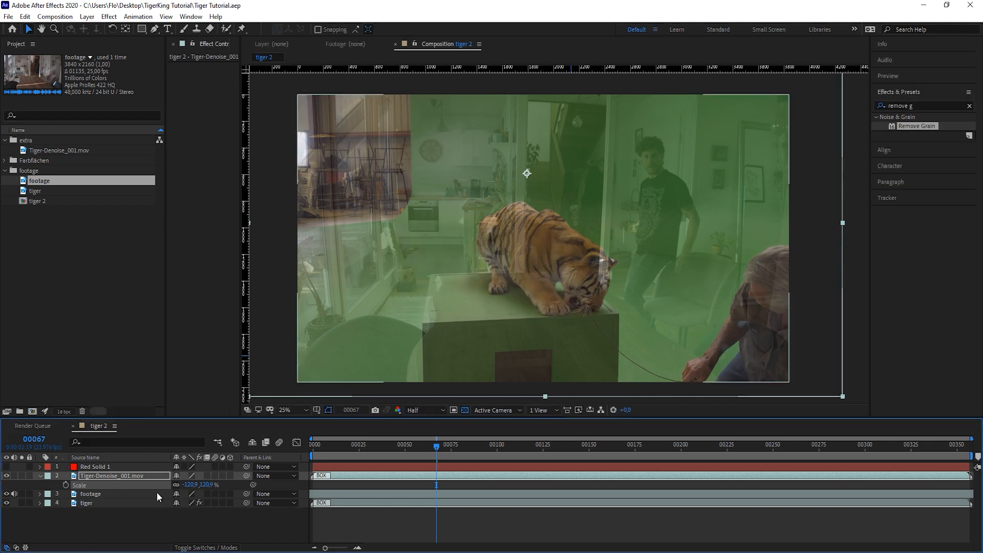
key("t")
Set the work area from frame 50 to frame 75 and trim the tiger 2 comp to it
left_click_drag(437, 445, 407, 447)
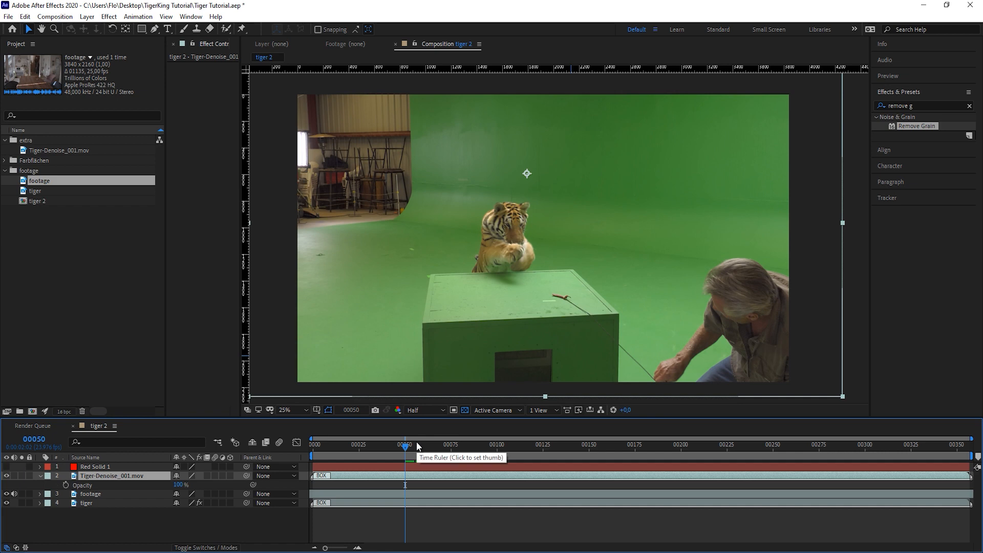
key("b")
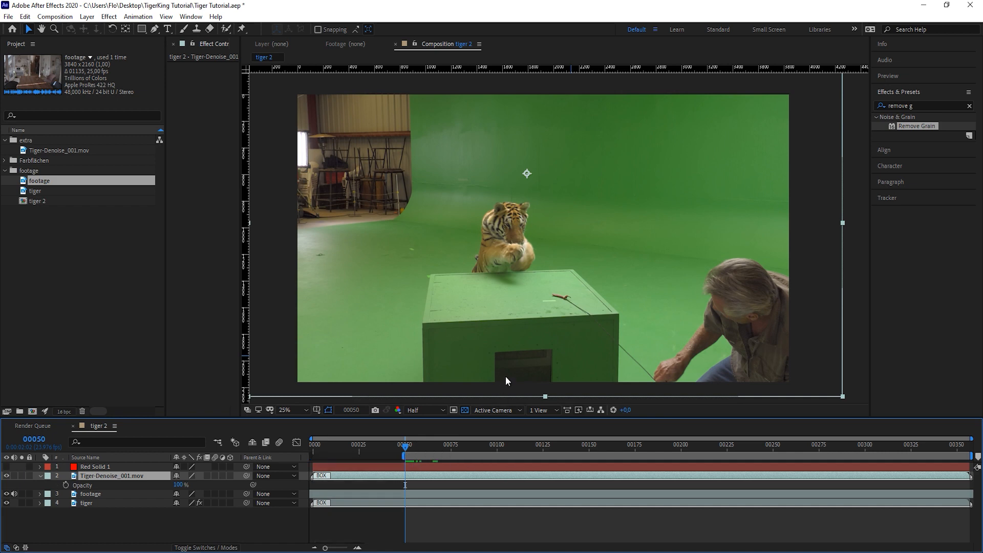
left_click(450, 446)
key("n")
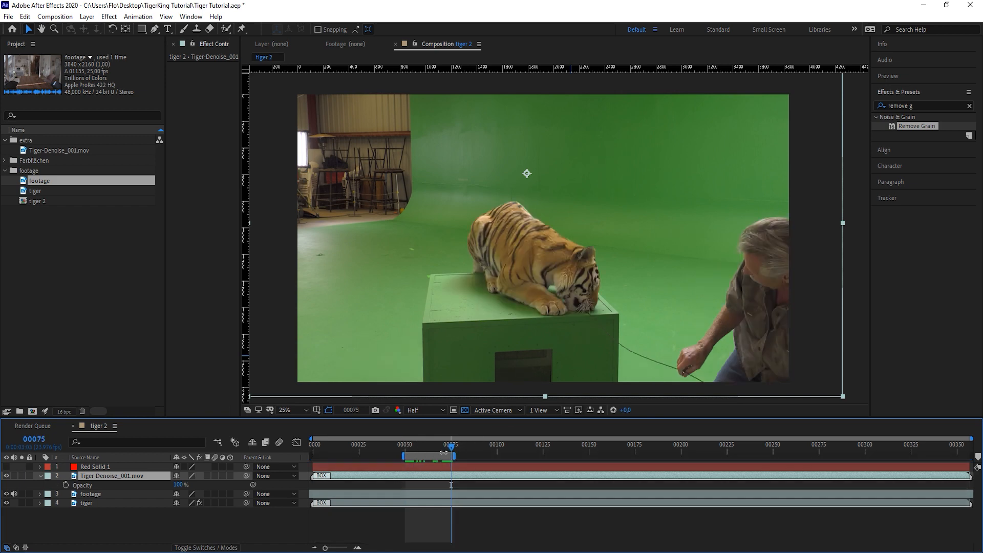
right_click(444, 459)
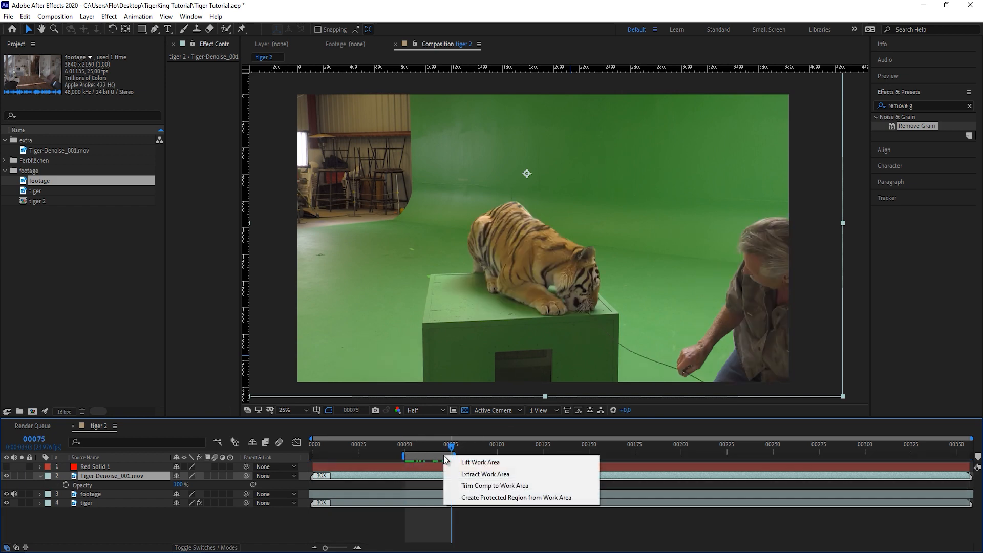
left_click(512, 490)
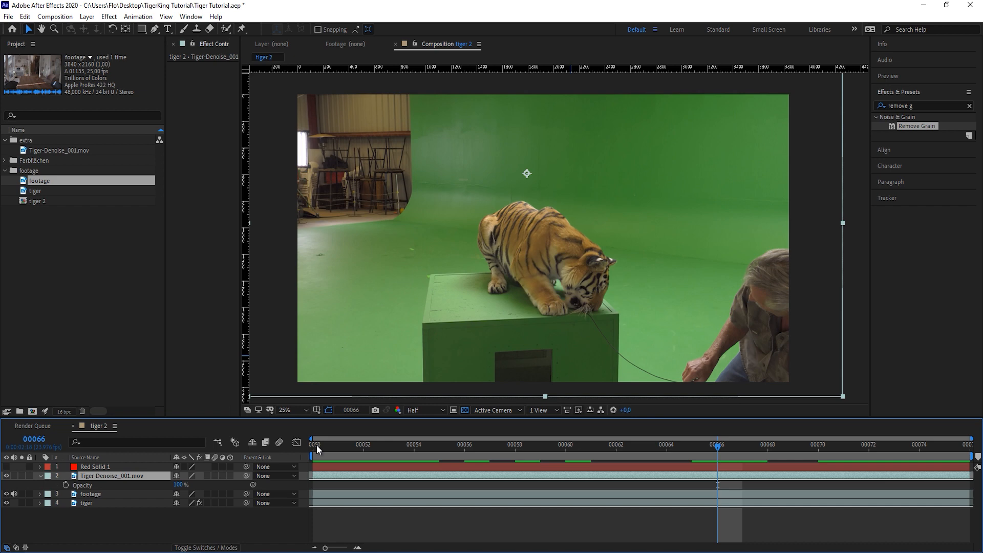
Apply Keylight (1.2) to the Tiger-Denoise_001.mov layer at frame 50 and sample the green backdrop beside the tiger as Screen Colour
left_click_drag(316, 444, 298, 450)
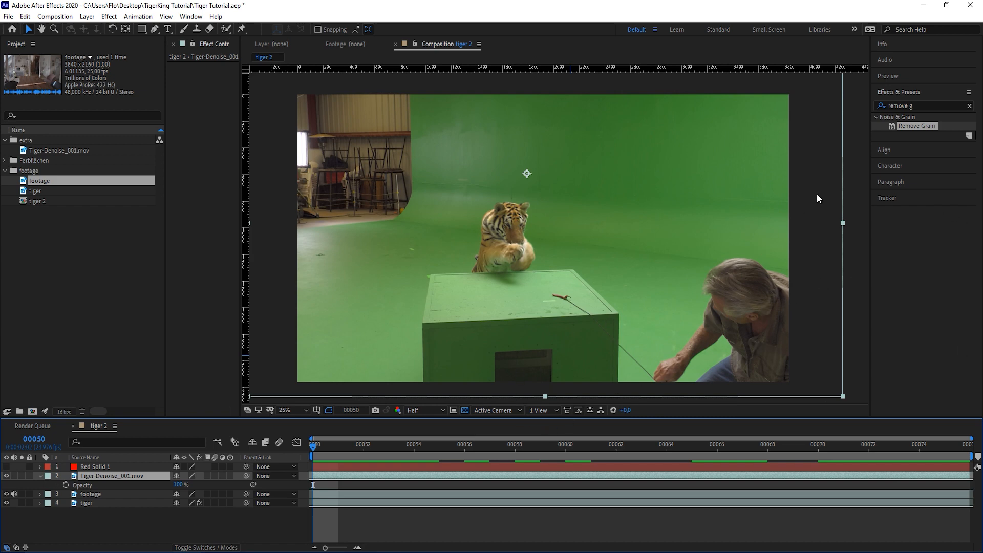
left_click(897, 94)
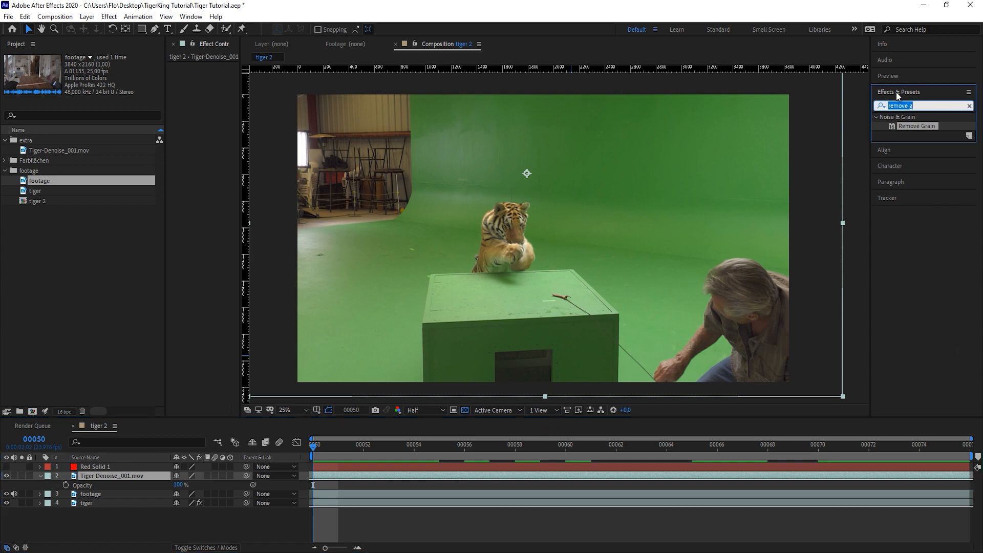
type("keyli")
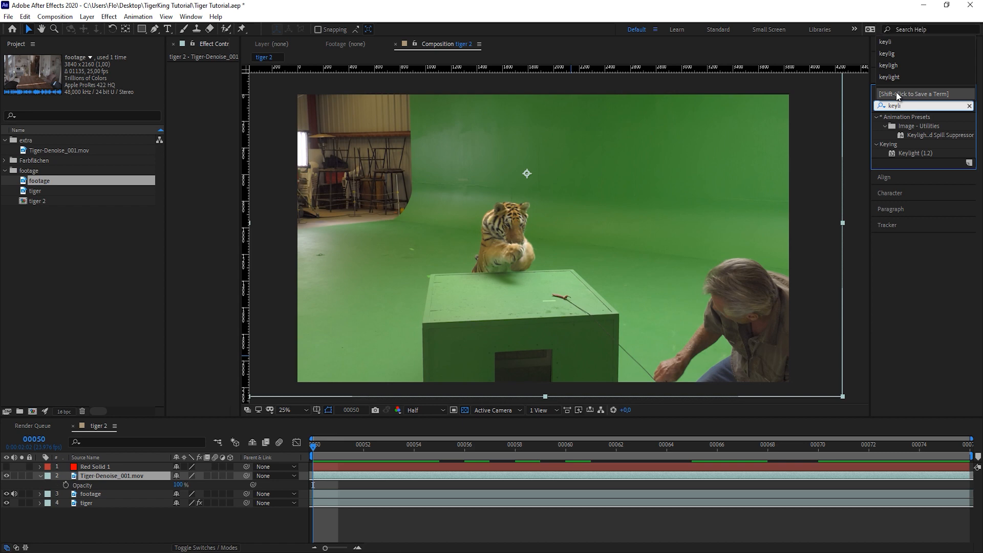
left_click_drag(916, 153, 114, 479)
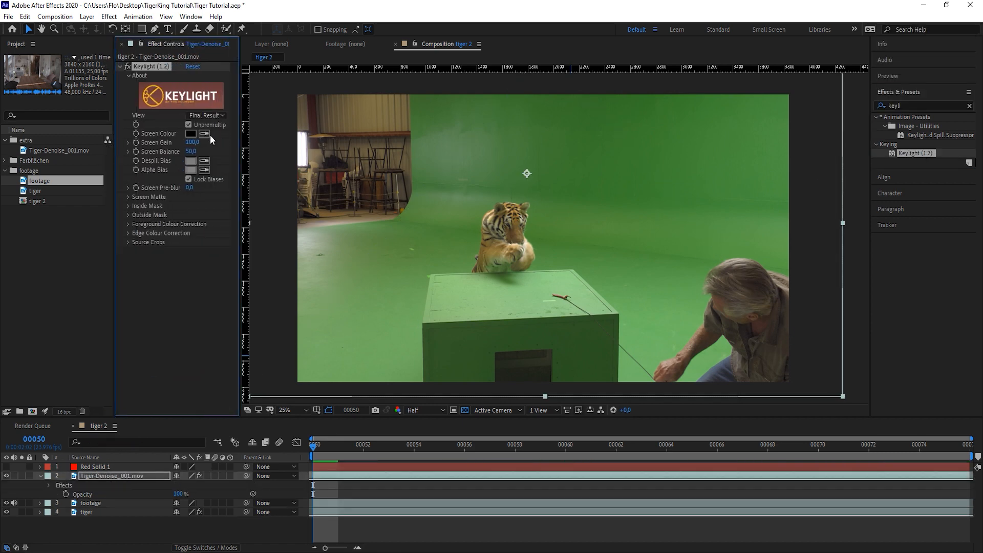
left_click(204, 134)
left_click(554, 258)
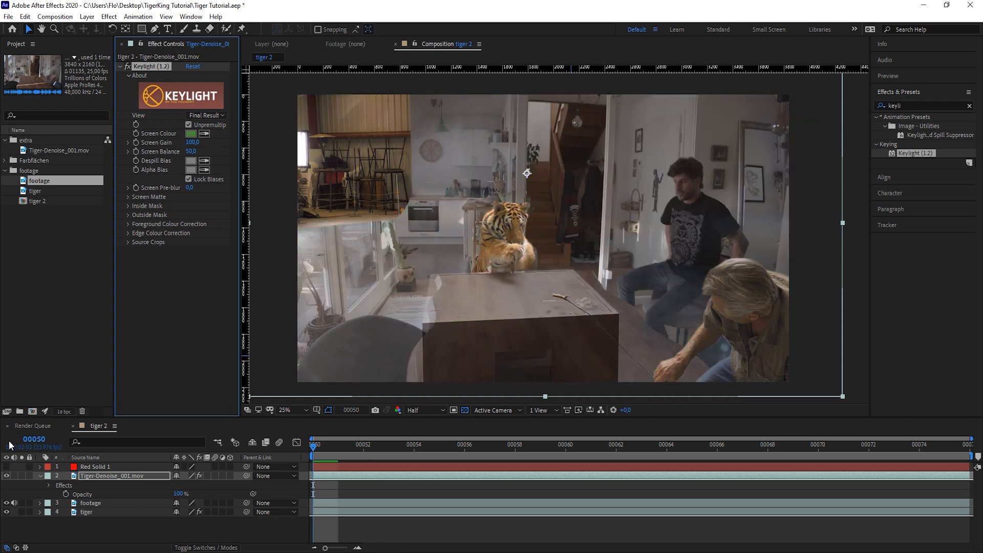
Solo the keyed tiger layer and set Screen Gain to 115, Clip Black to 32 and Clip White to 35, checking the alpha
left_click(21, 477)
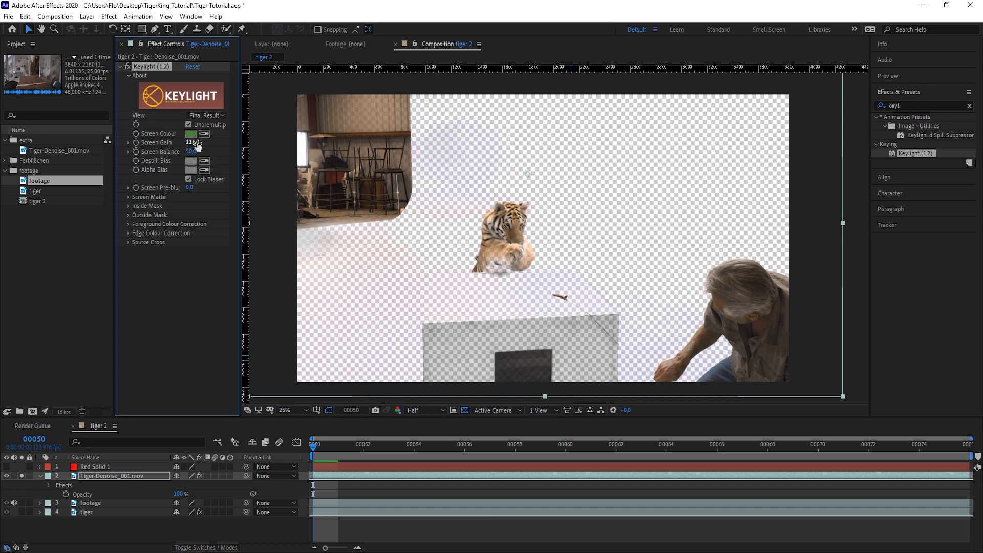
left_click(128, 197)
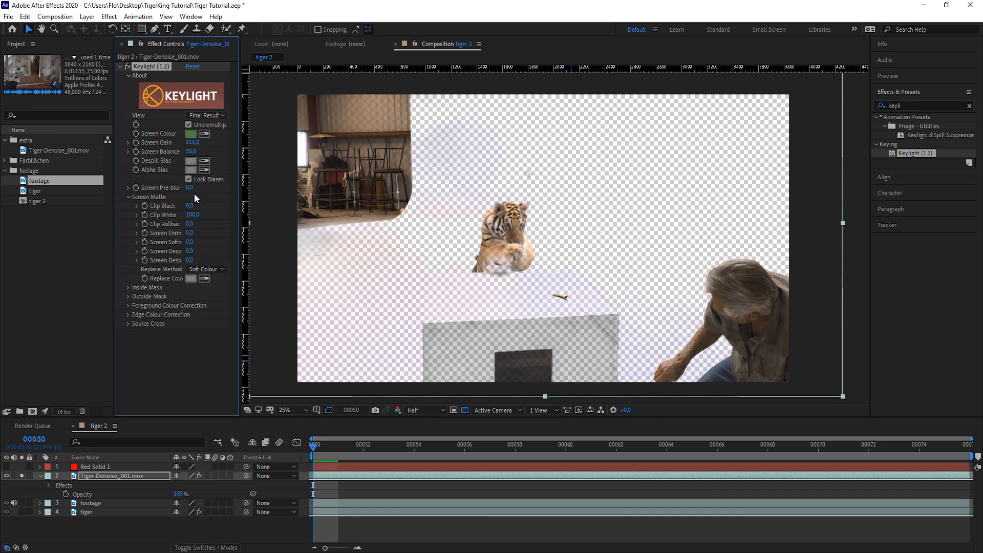
key("alt+4")
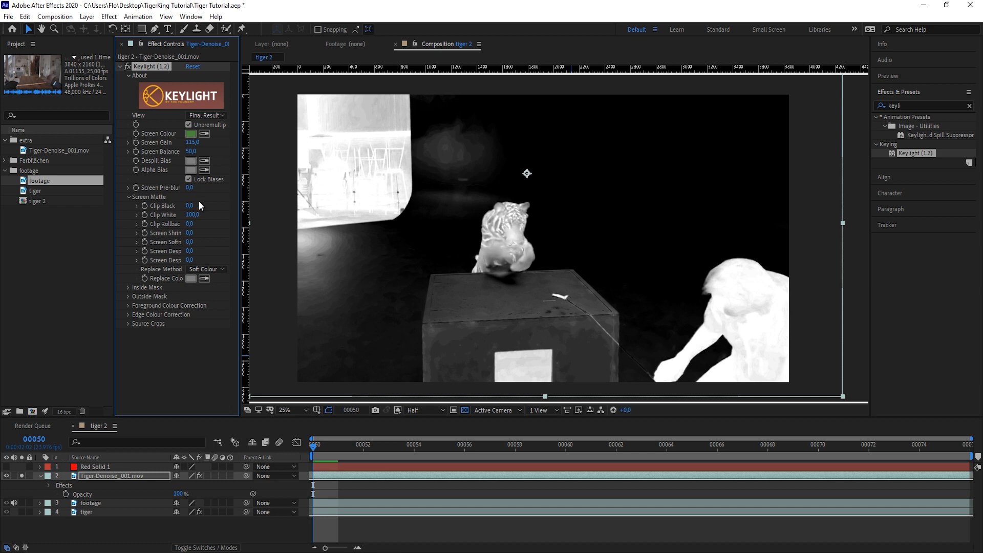
left_click_drag(189, 206, 171, 225)
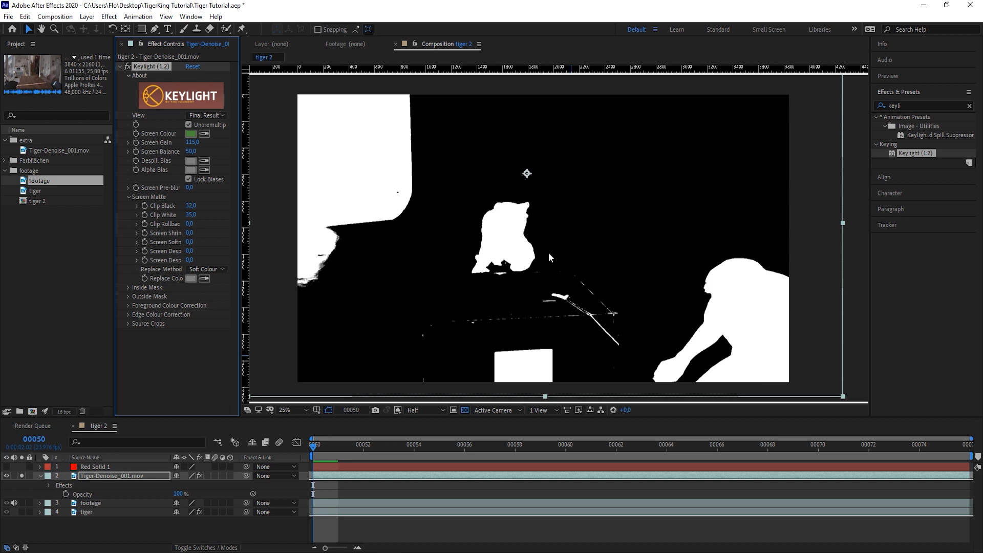
key("alt+4")
Apply Simple Choker to the Tiger-Denoise_001.mov layer with Choke Matte set to -100 to expand the matte
left_click(902, 105)
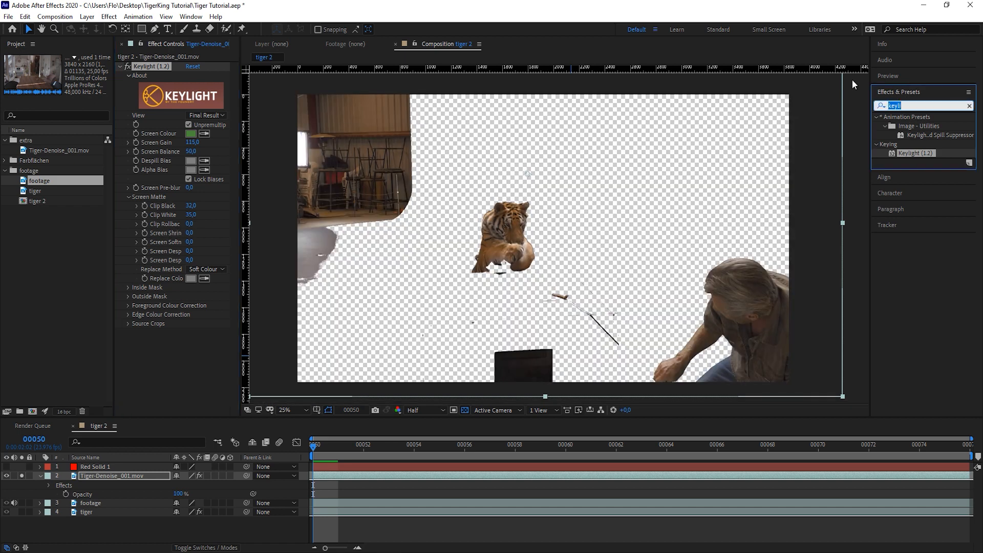
type("chok")
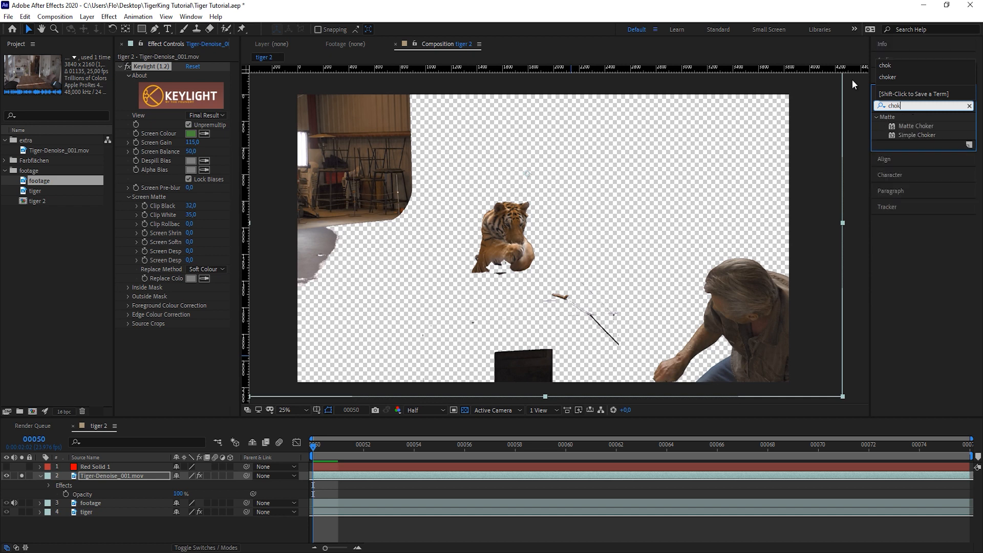
left_click_drag(900, 135, 505, 246)
left_click_drag(198, 350, 123, 353)
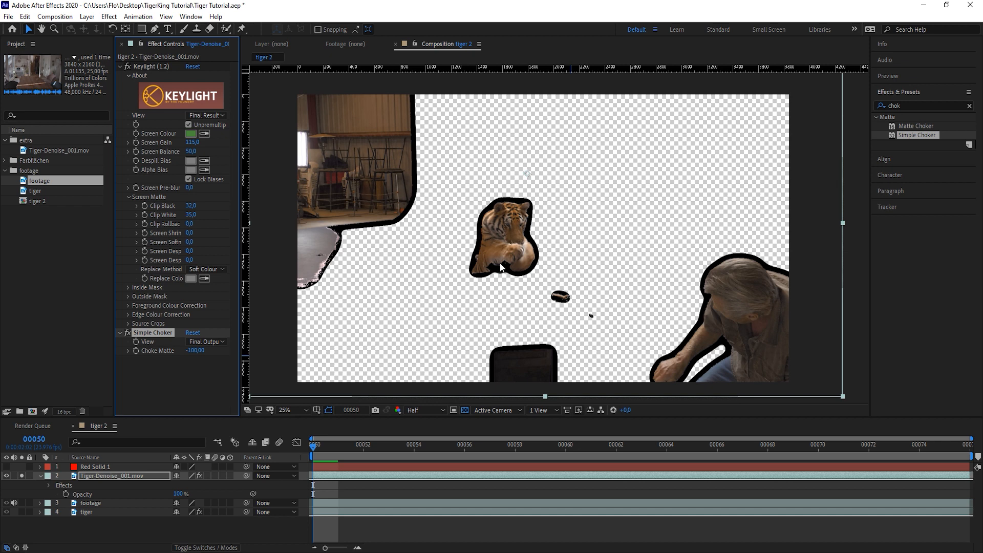
Switch Keylight's View to Intermediate Result and play back the keyed tiger
left_click(208, 115)
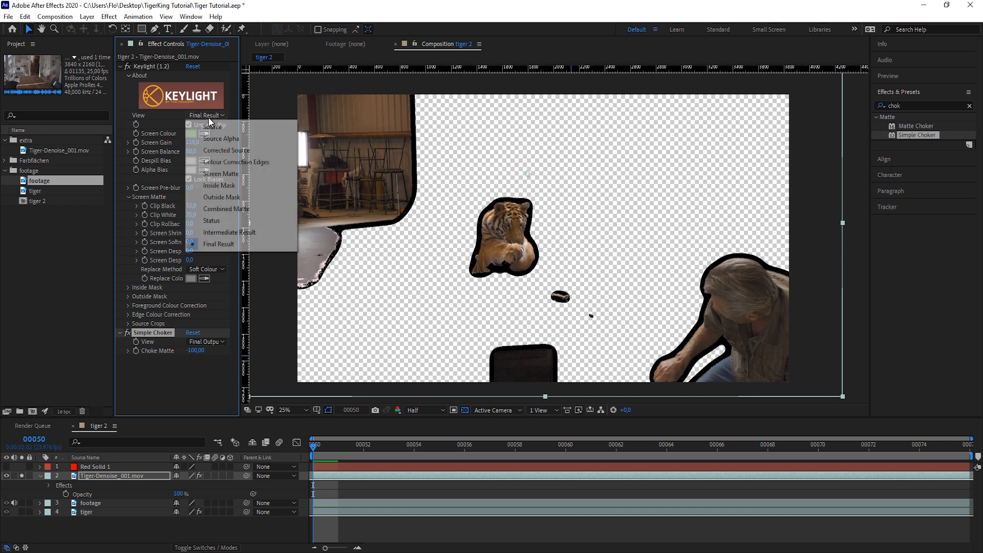
left_click(214, 233)
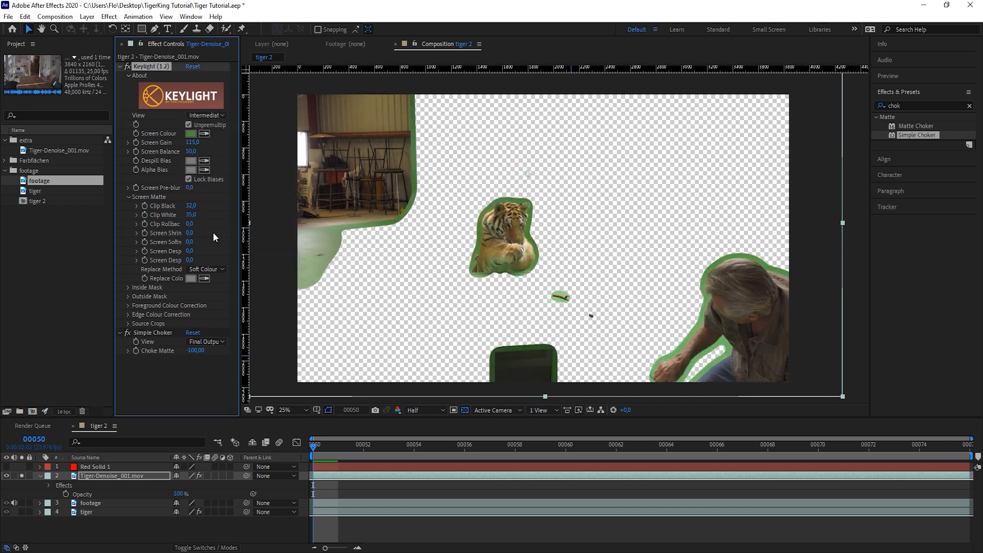
key("space")
key("space")
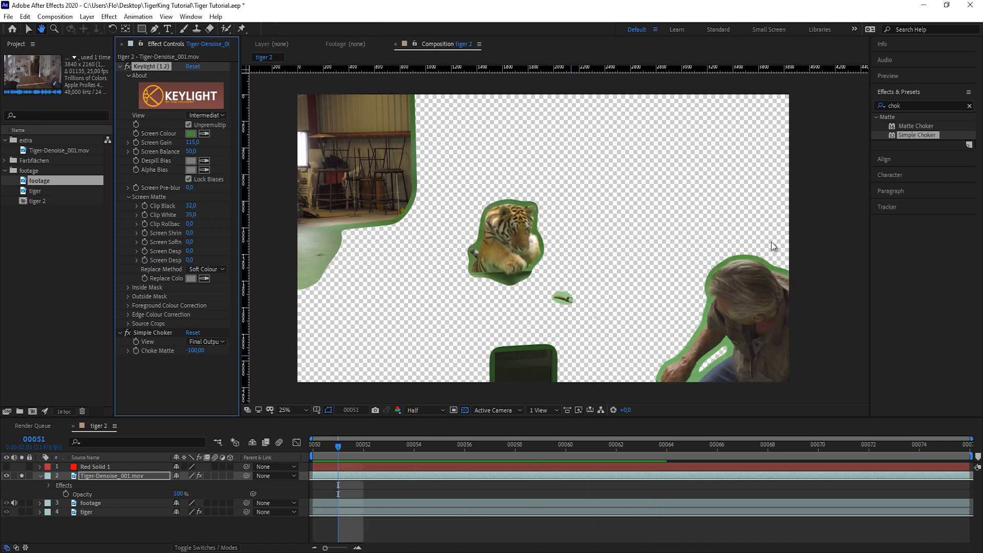
Draw a Pen tool garbage mask around the tiger that excludes the trainer and studio background, and preview the result
key("g")
key("comma")
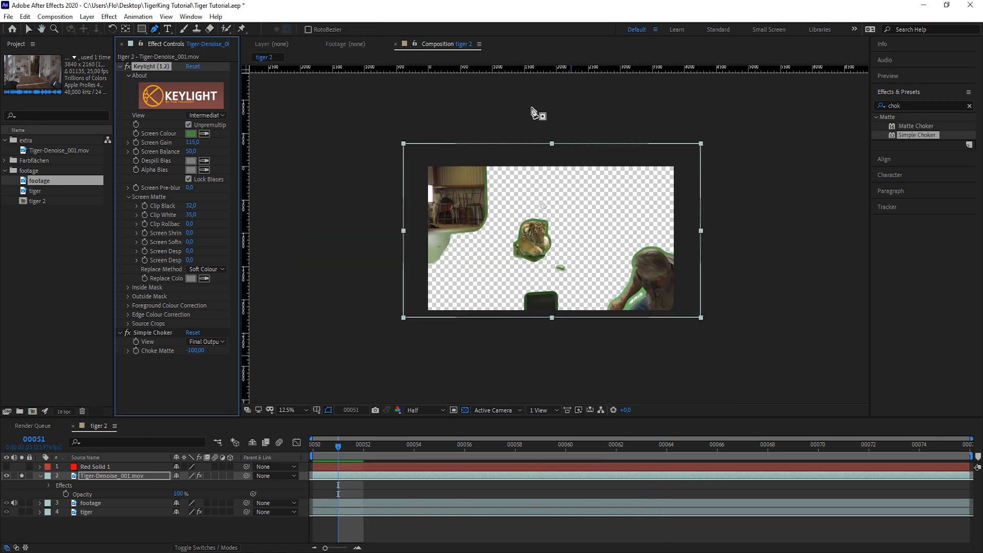
left_click(510, 125)
left_click(598, 153)
key("period")
key("space")
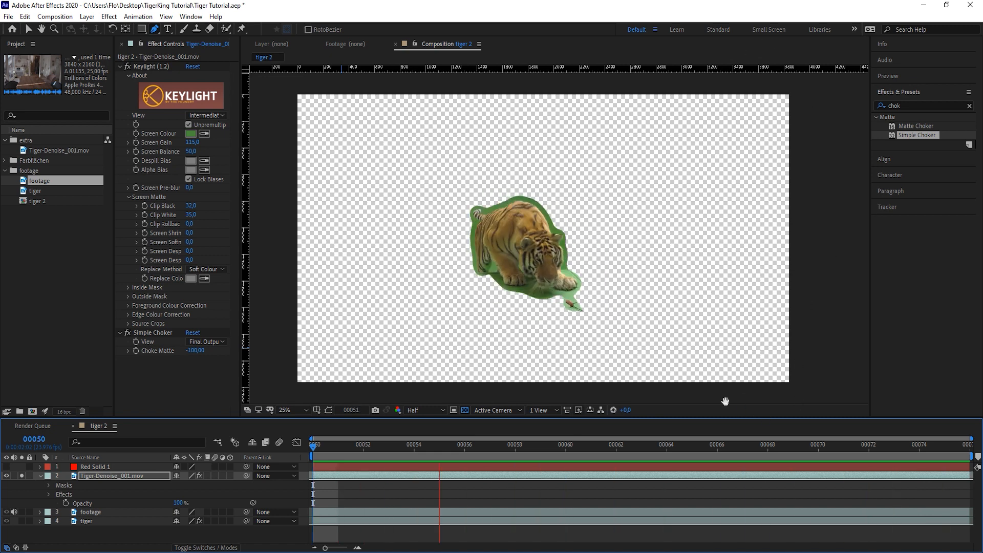
key("space")
Pre-compose the Tiger-Denoise_001.mov layer as MATTE, moving all attributes into the new composition
left_click(125, 477)
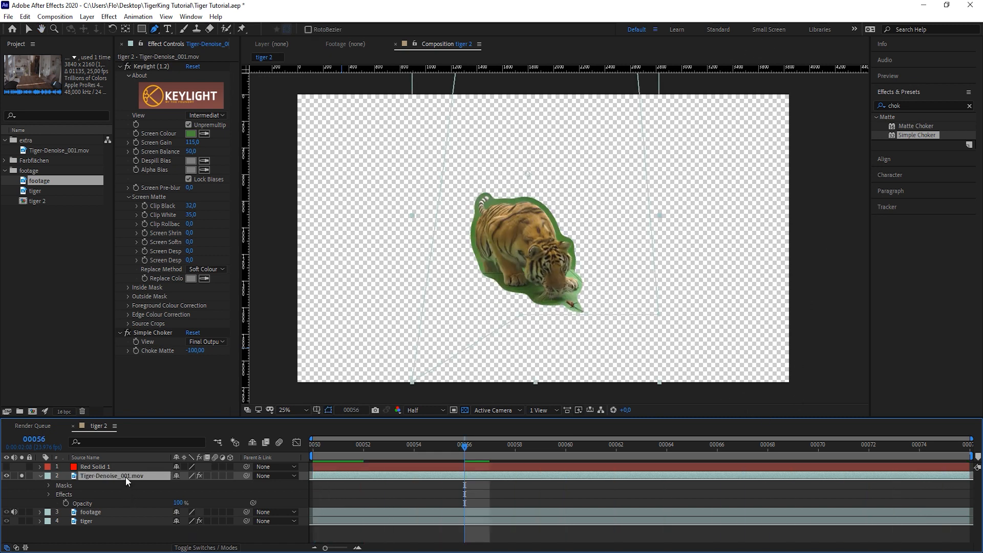
key("ctrl+shift+c")
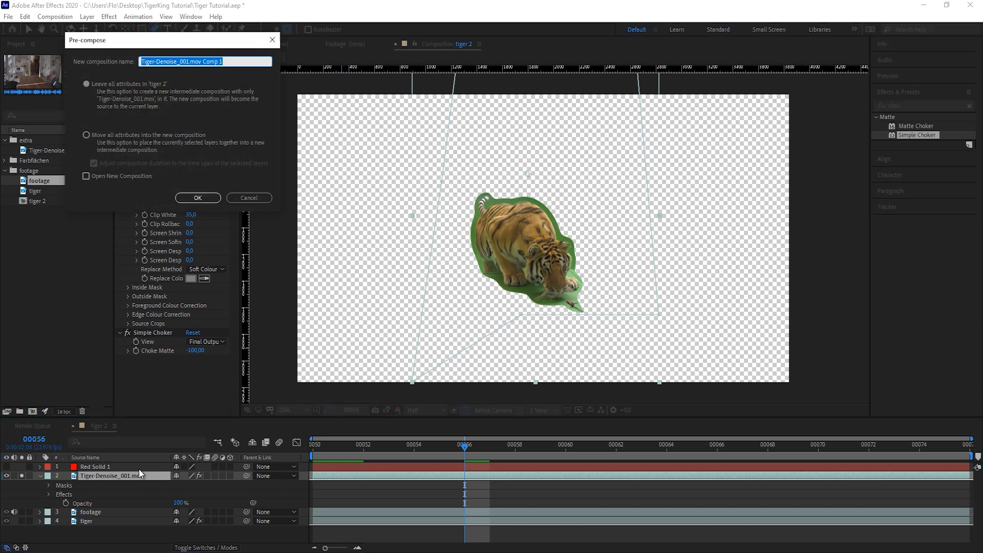
type("MATTE")
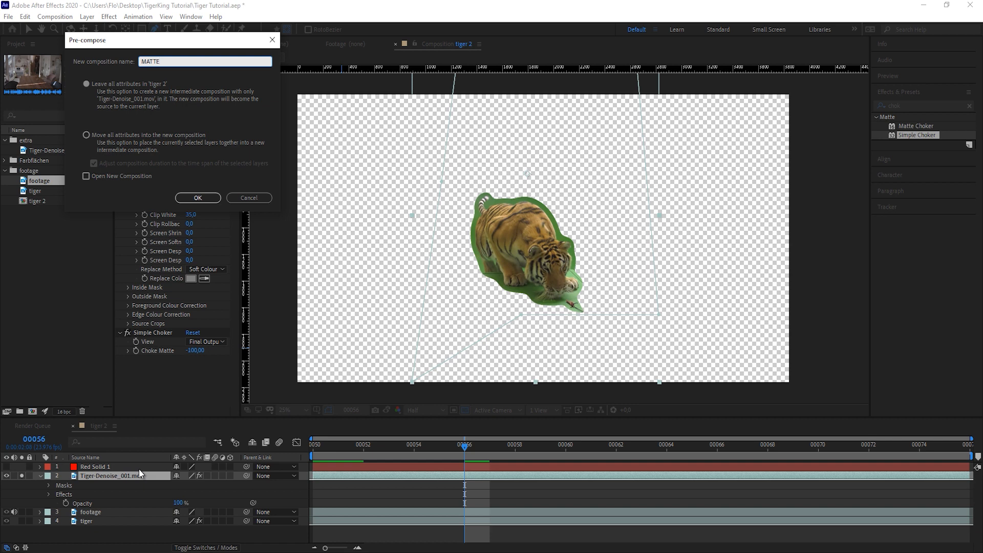
left_click(107, 135)
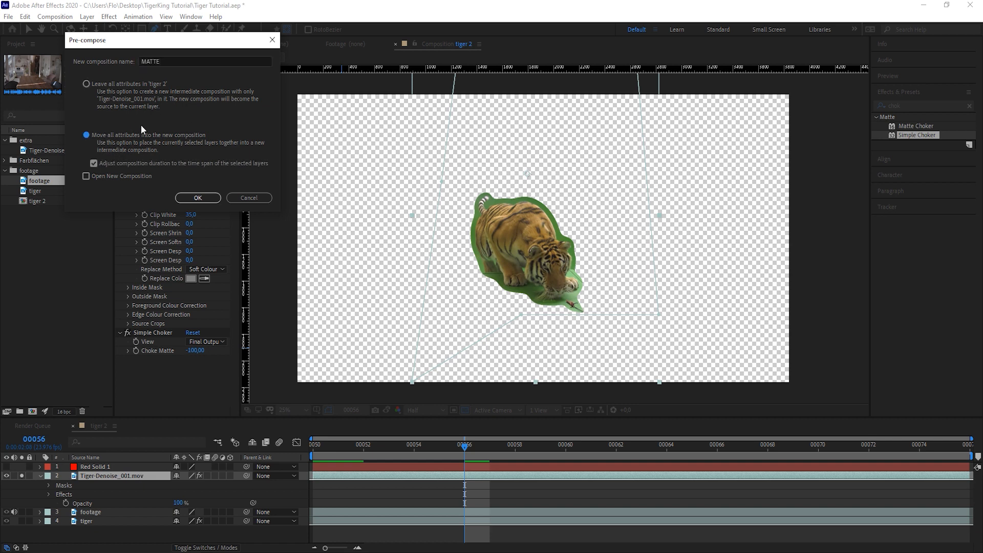
left_click(204, 198)
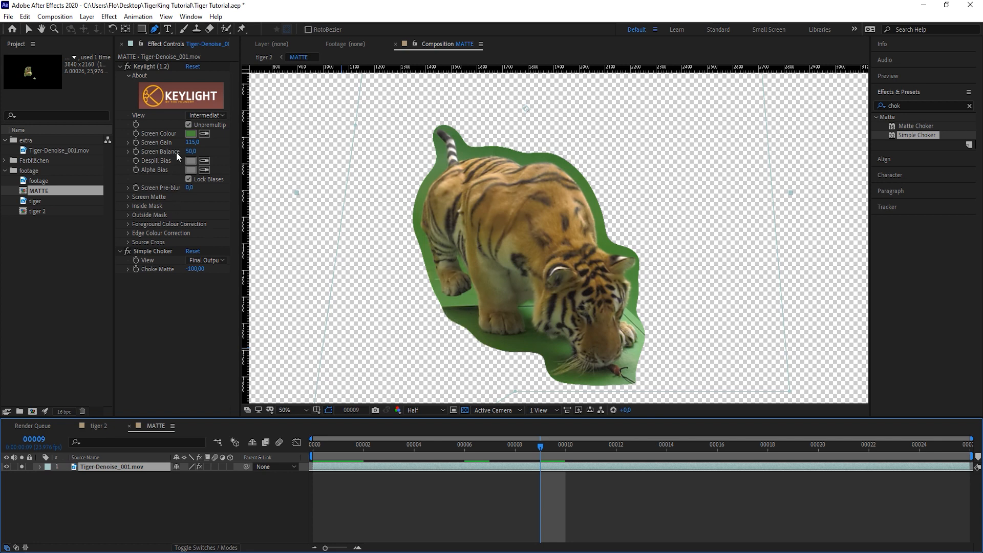
Duplicate Simple Choker twice on the Tiger-Denoise_001.mov layer to expand its matte further, and return to the tiger 2 composition
left_click(153, 251)
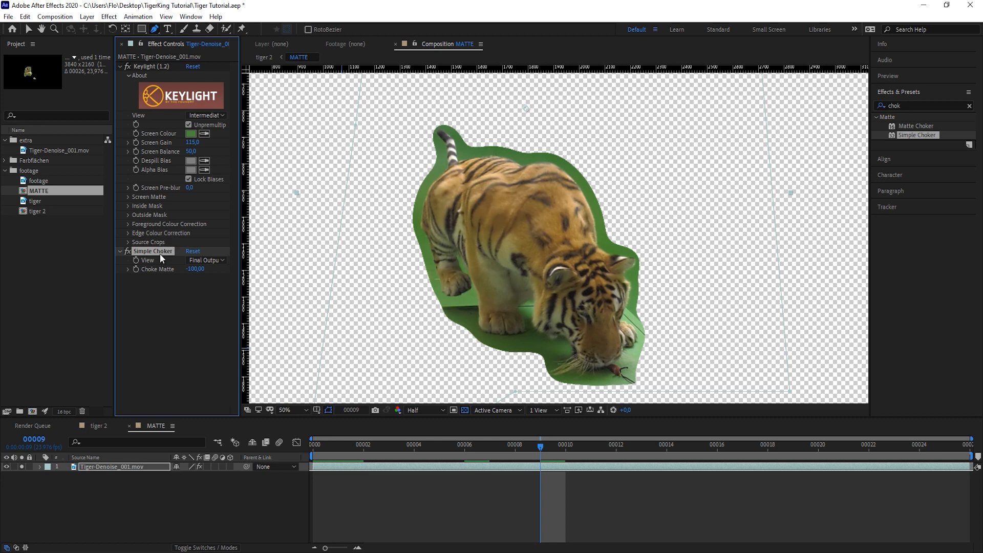
key("ctrl+d")
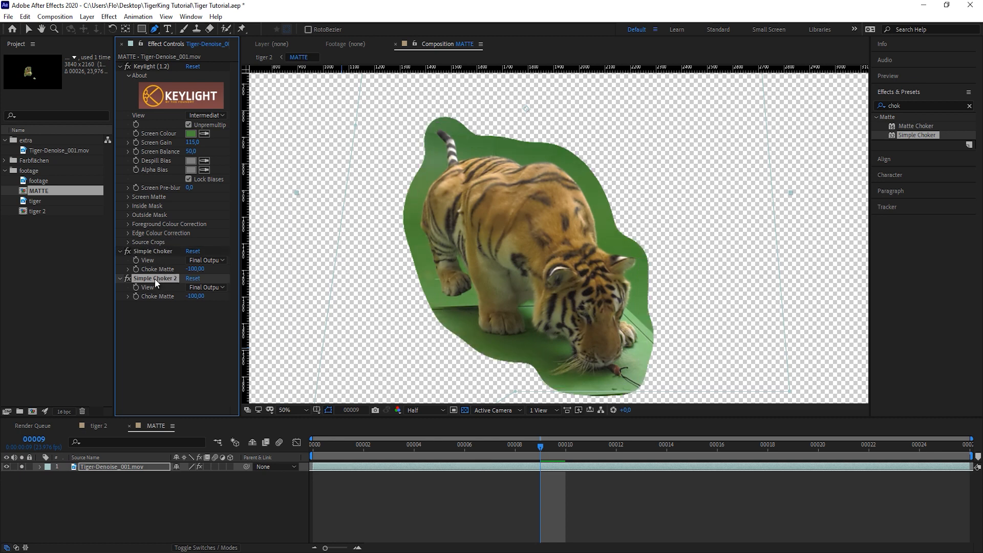
key("ctrl+d")
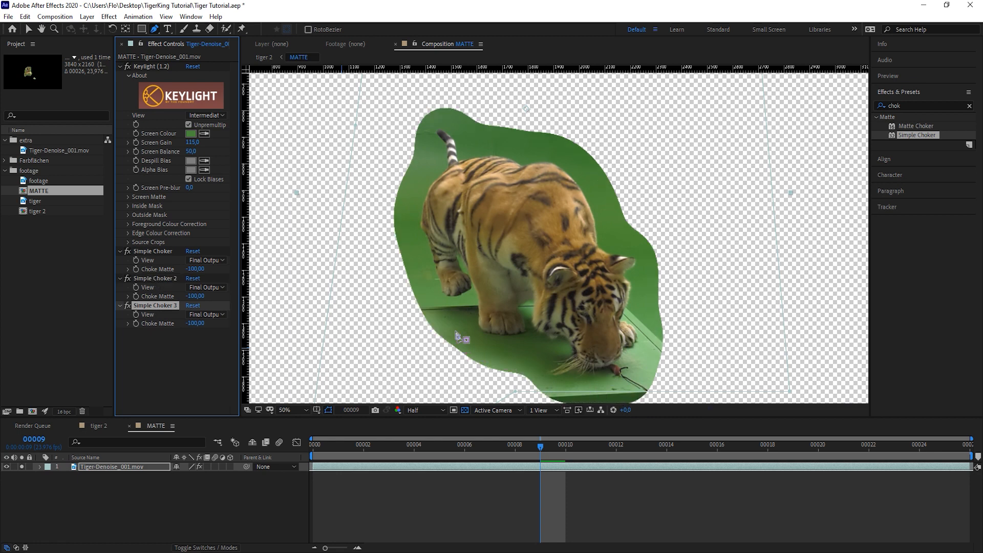
key("comma")
left_click(108, 427)
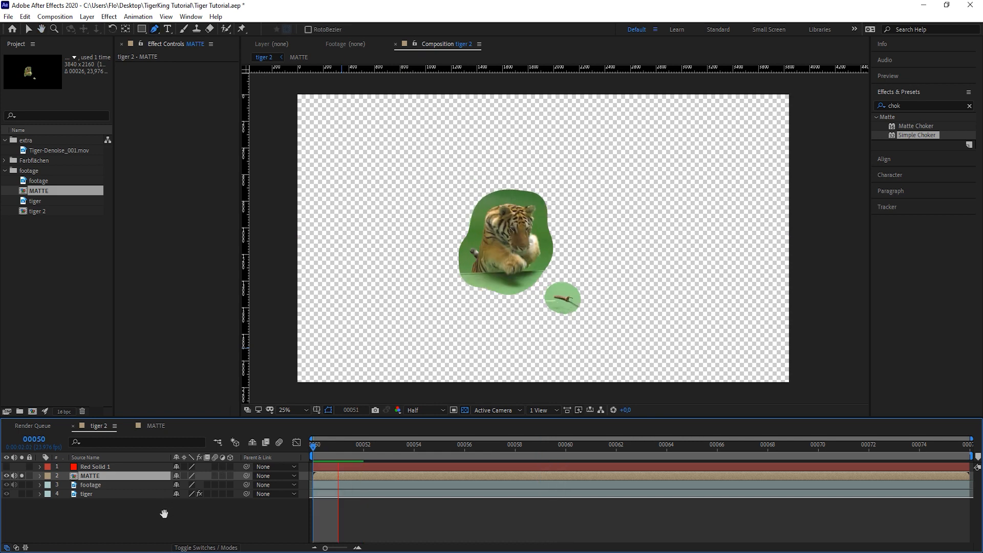
Duplicate the MATTE layer in the tiger 2 composition, naming the upper copy core and the lower one soft
left_click(99, 474)
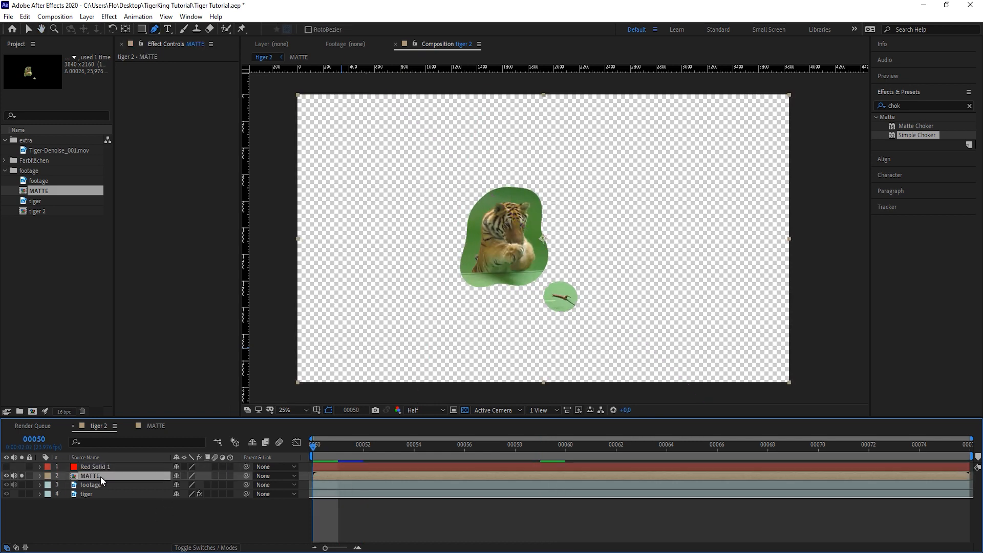
key("ctrl+d")
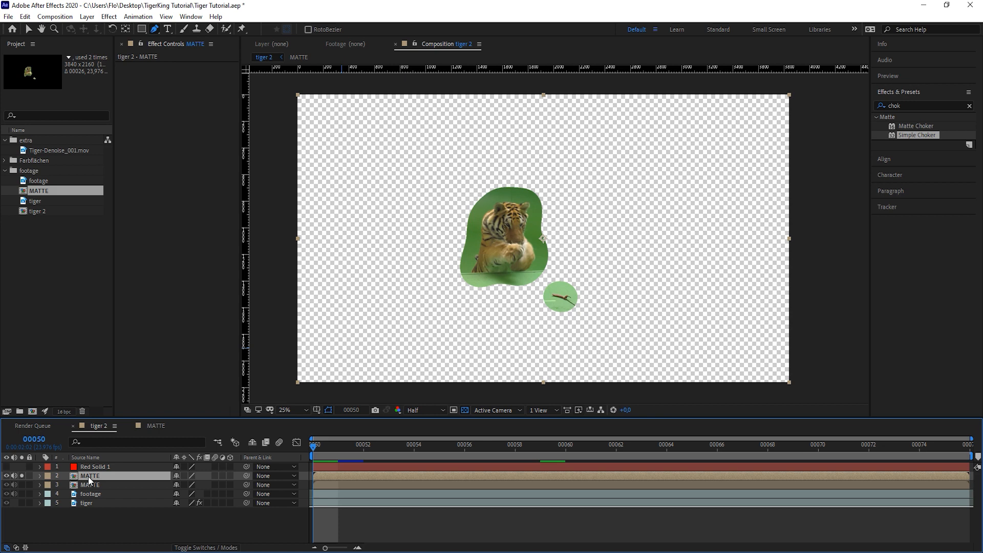
key("Return")
type("core")
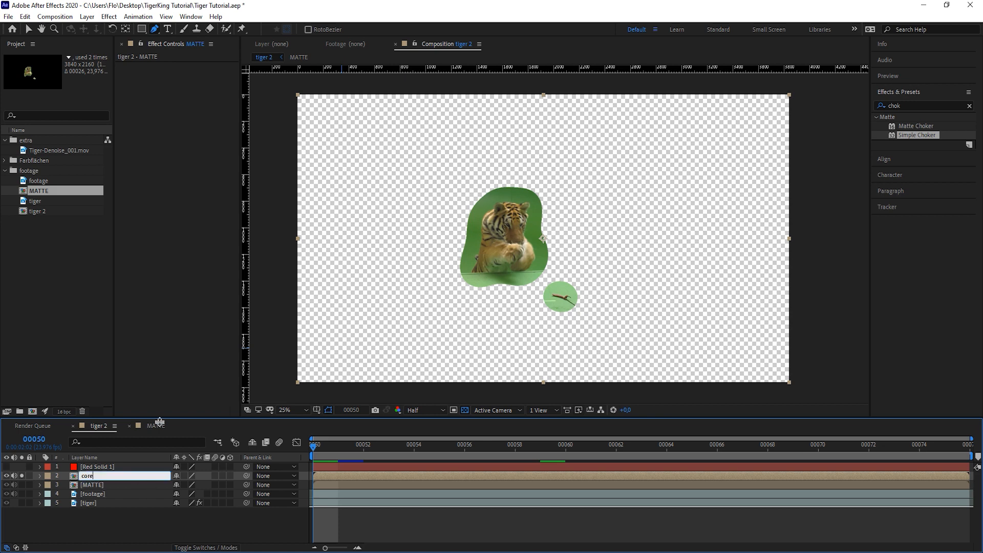
left_click(98, 485)
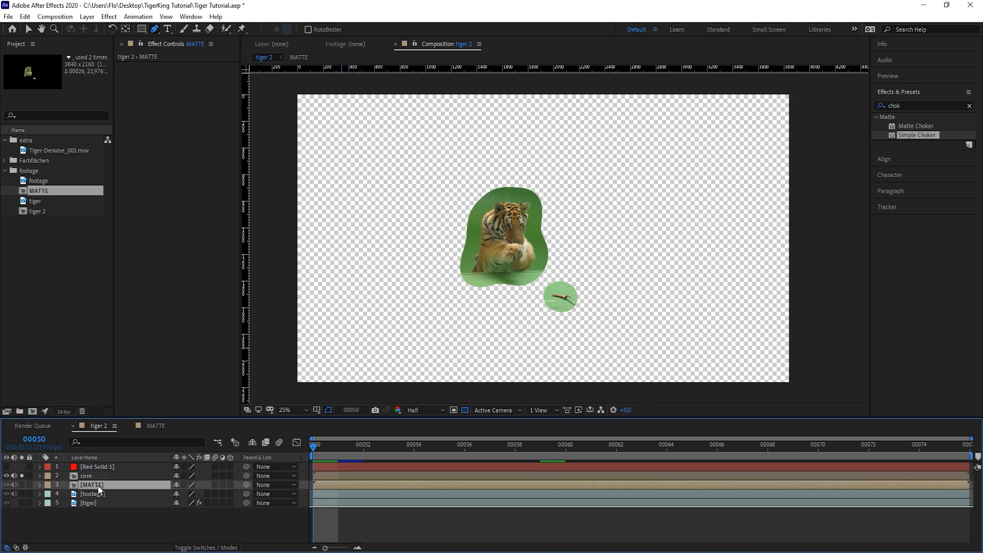
left_click(21, 476)
left_click(23, 476)
key("Return")
type("saturation")
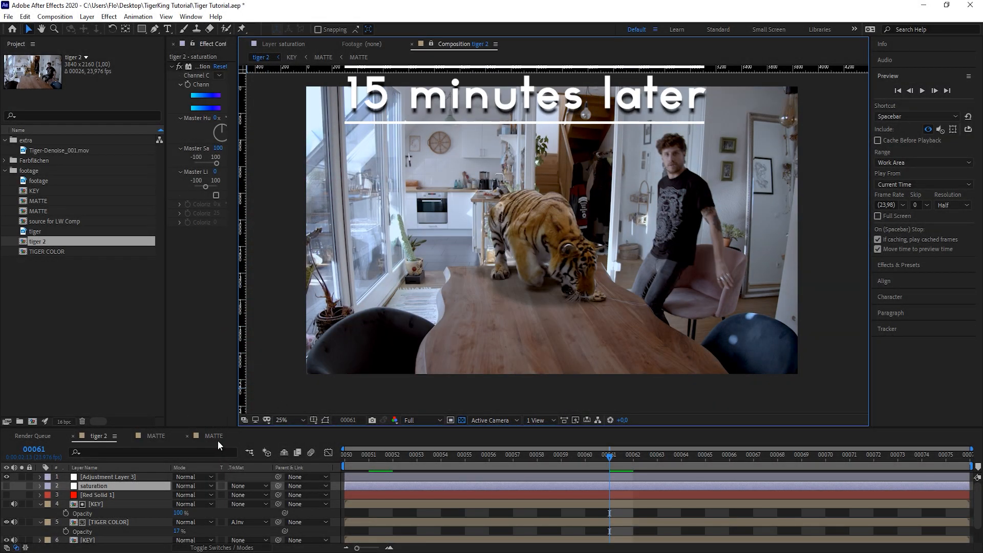
Open the finished project's MATTE composition and solo the soft and core layers to examine how their keys combine
left_click(217, 437)
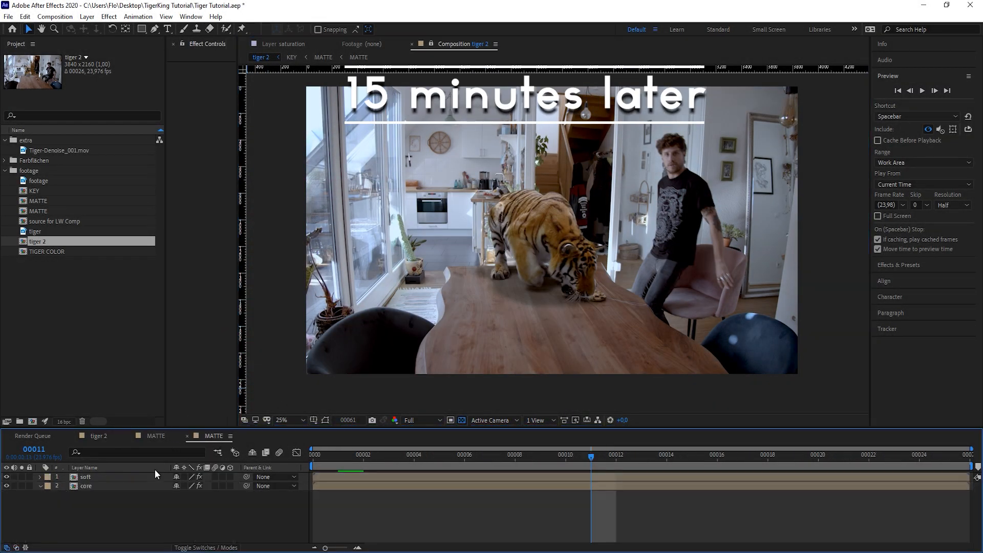
left_click(86, 477)
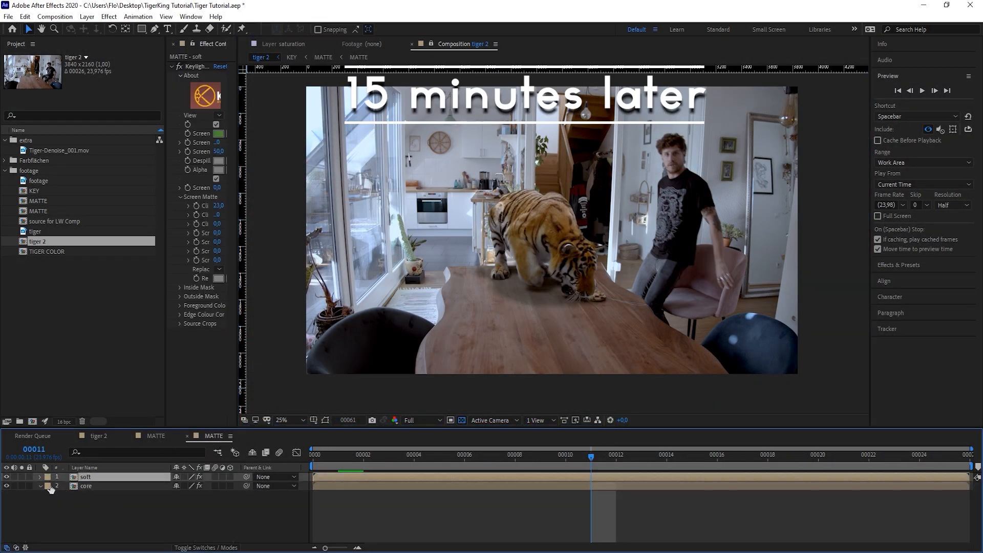
left_click(21, 477)
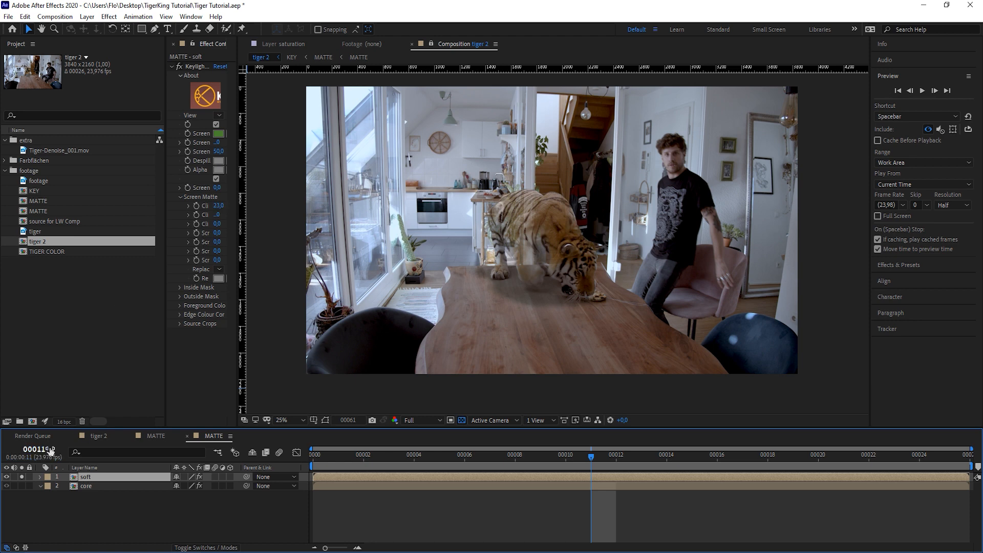
left_click(21, 477)
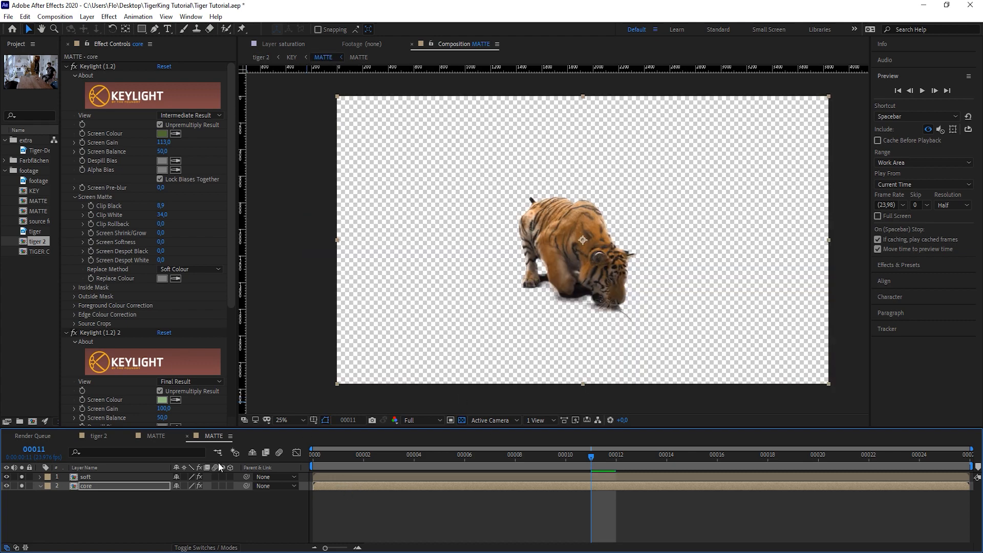
left_click(21, 477)
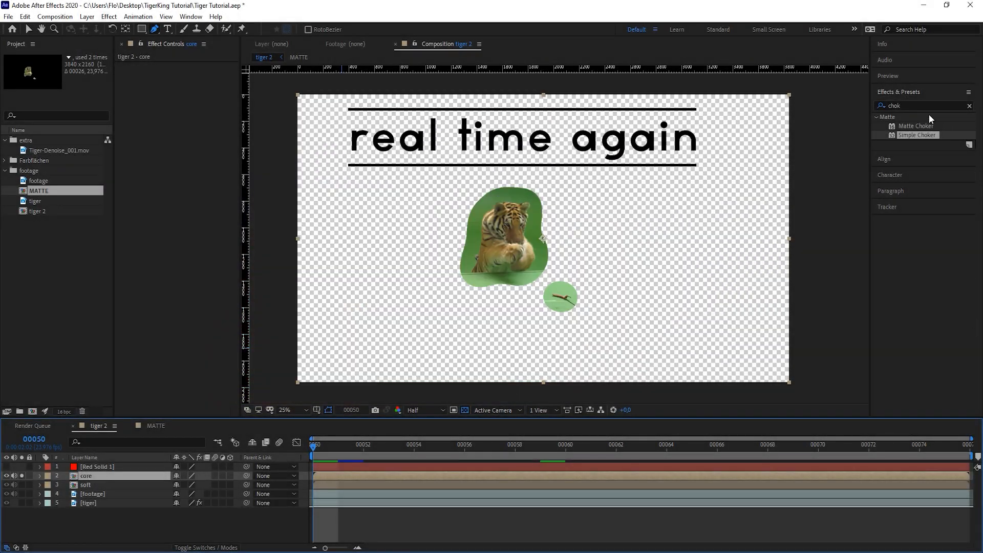
Apply Keylight (1.2) to the core layer, sample the green beside the tiger as Screen Colour, and view the alpha channel
left_click(920, 105)
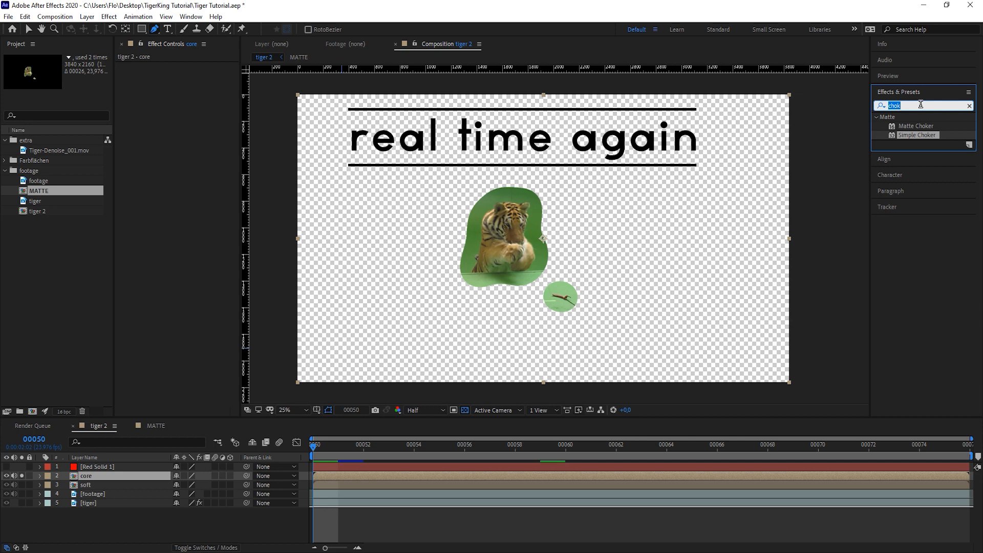
type("keyl")
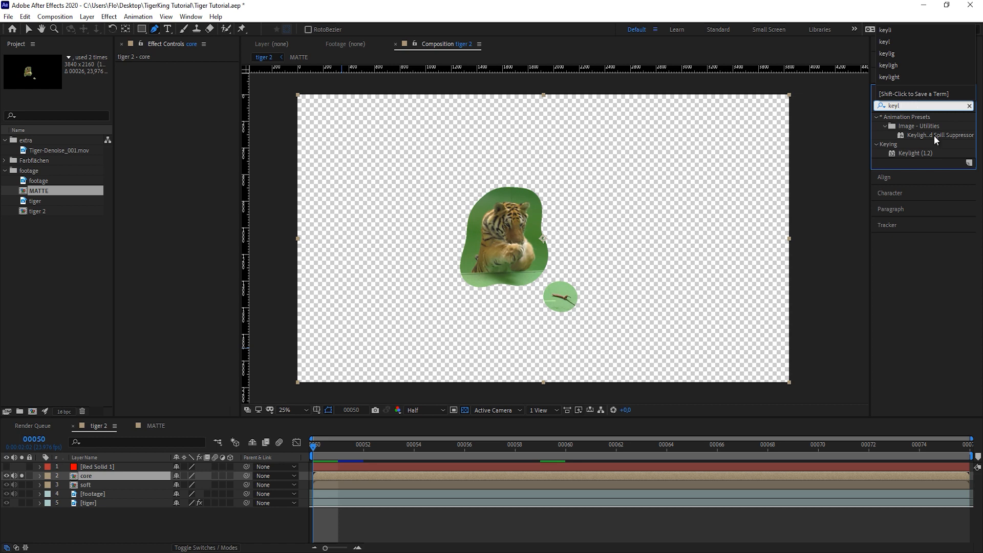
double_click(926, 153)
left_click(542, 238)
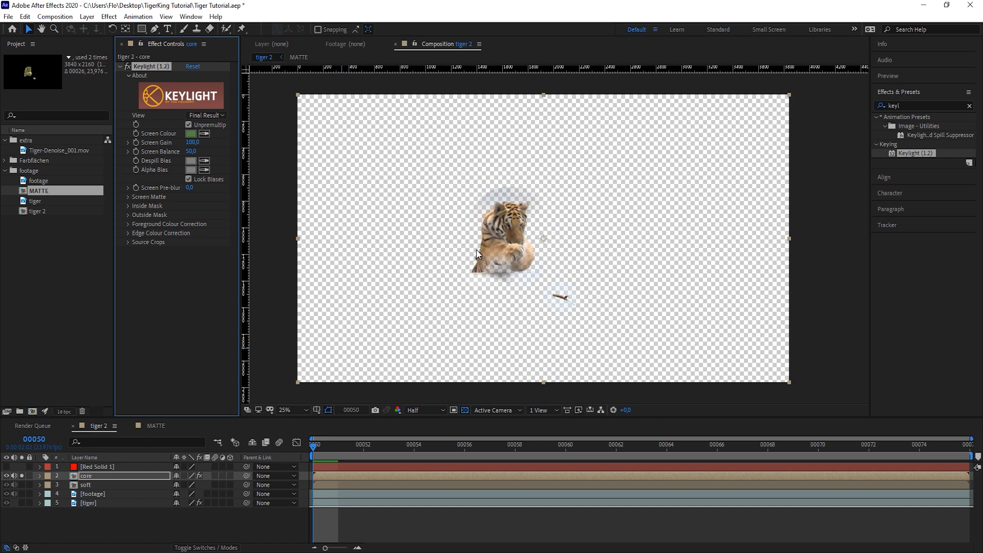
key("alt+4")
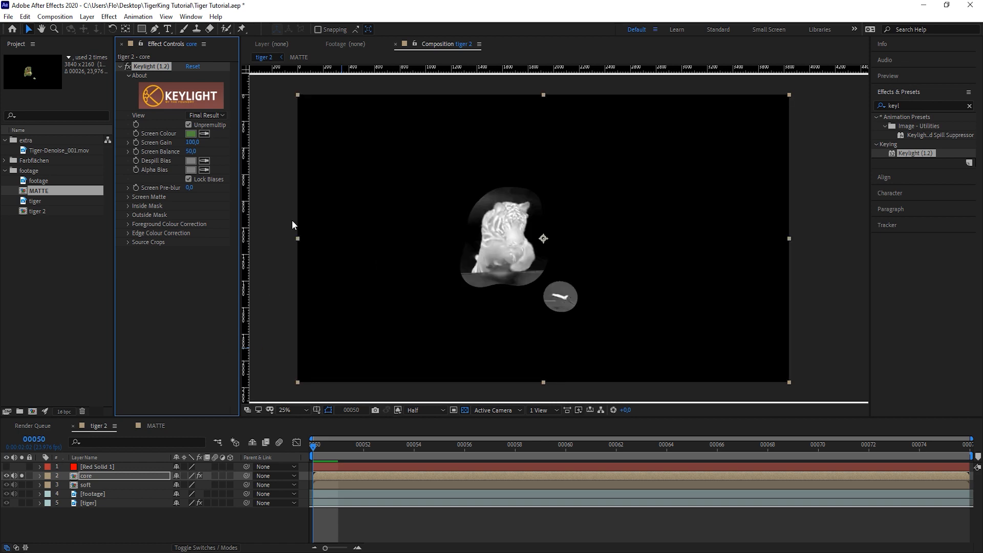
scroll(407, 156, "up", 2)
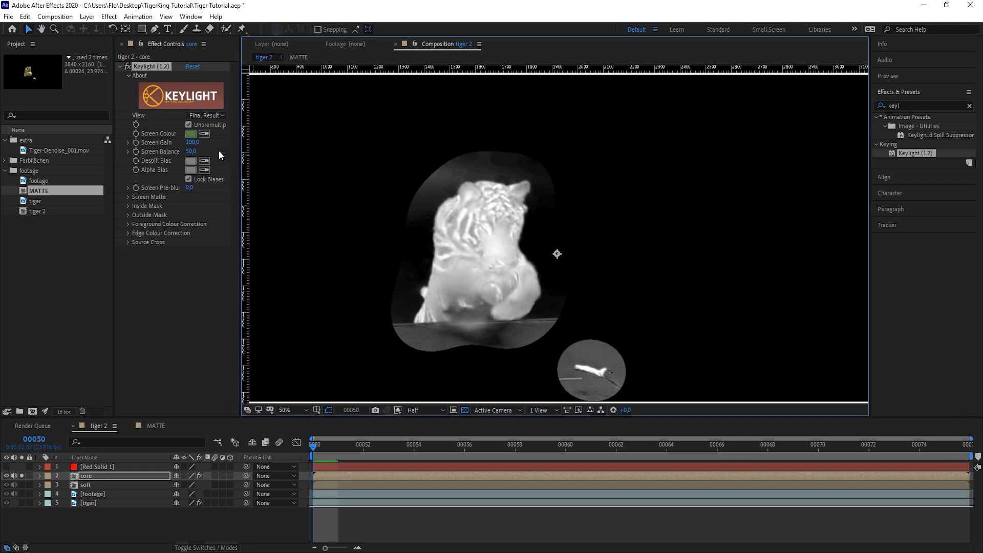
Adjust Keylight's Screen Colour to the darker olive green 506B32 while judging the alpha matte
left_click(191, 133)
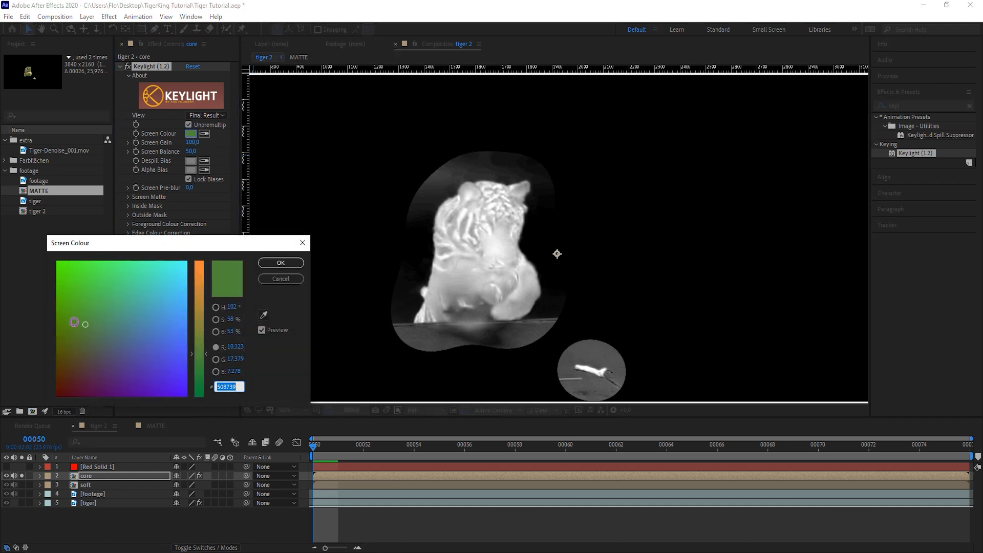
left_click(87, 326)
left_click(82, 333)
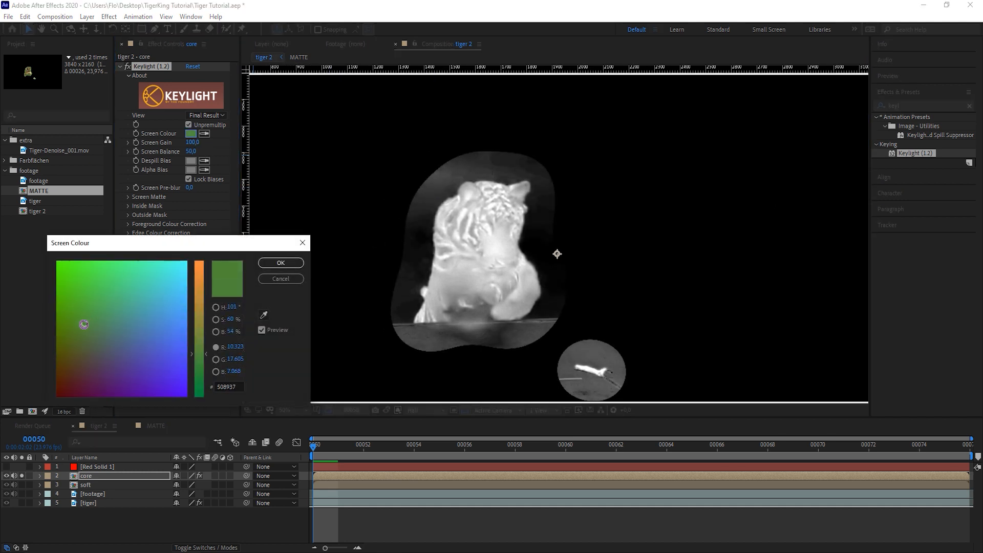
left_click_drag(81, 333, 81, 339)
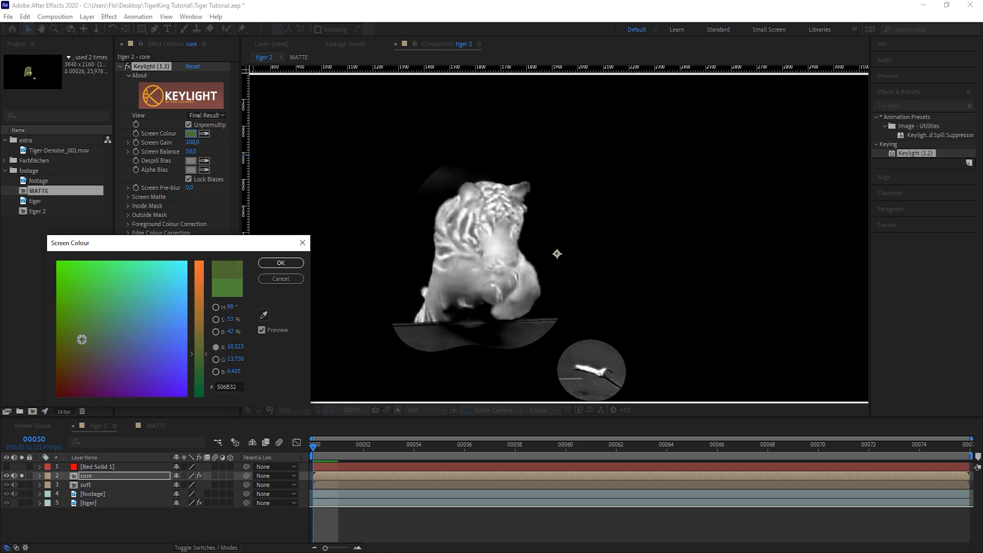
left_click(299, 266)
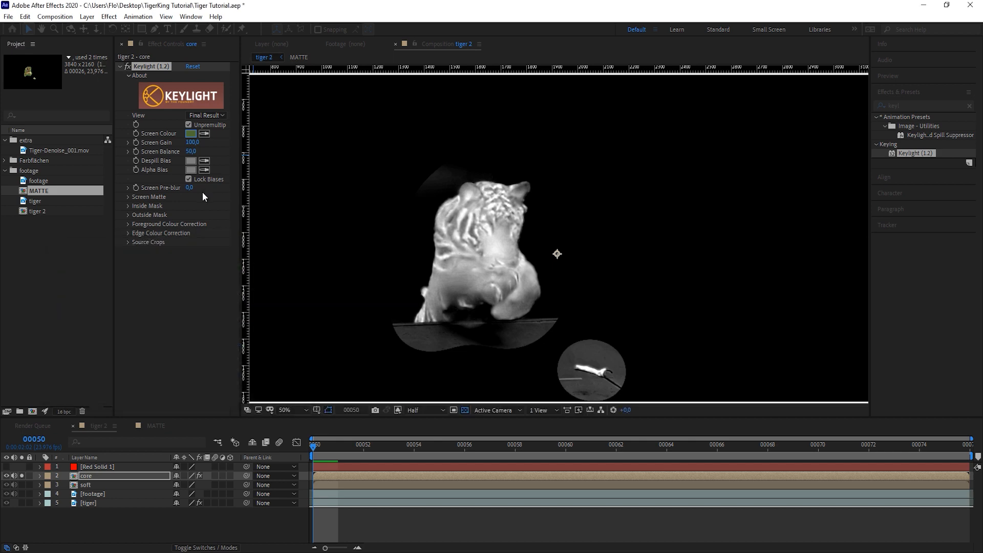
Set Keylight's Clip Black to 23 and Clip White to 29, and switch its View to Intermediate Result
left_click(129, 197)
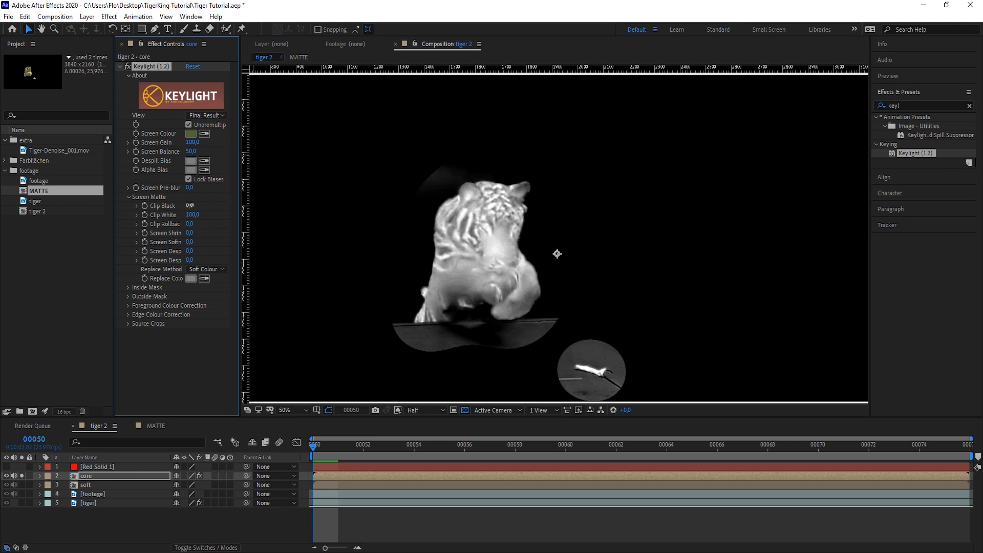
left_click_drag(191, 204, 201, 205)
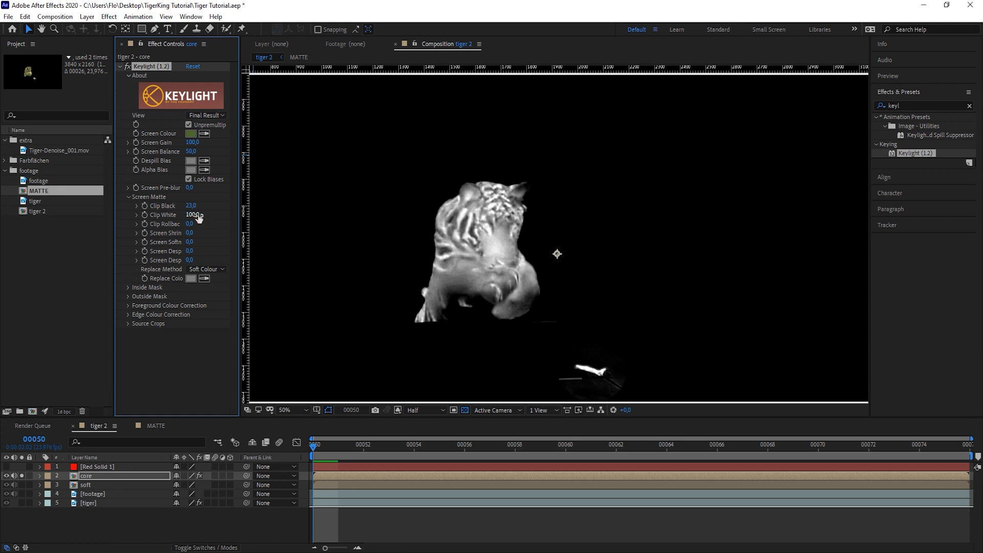
left_click_drag(198, 217, 170, 224)
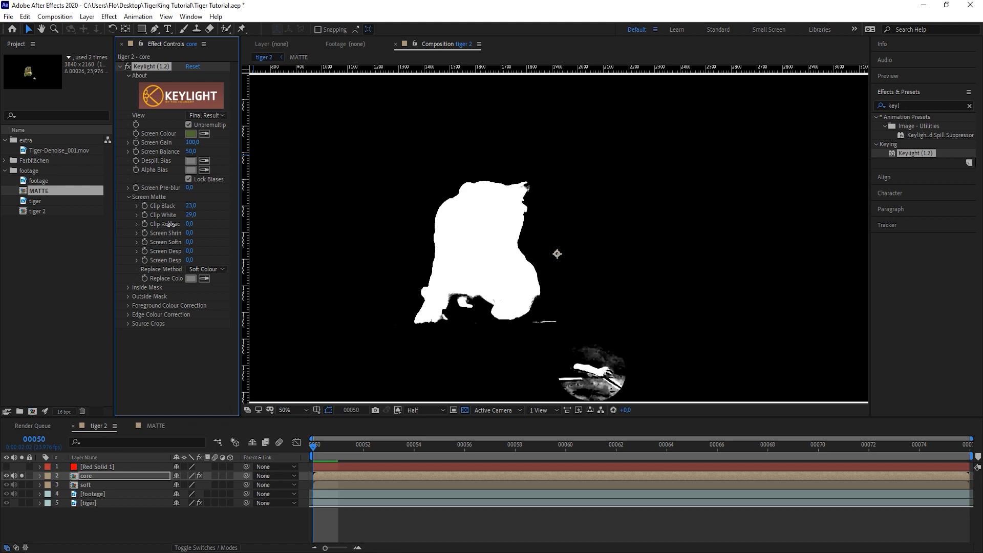
left_click(210, 116)
left_click(259, 232)
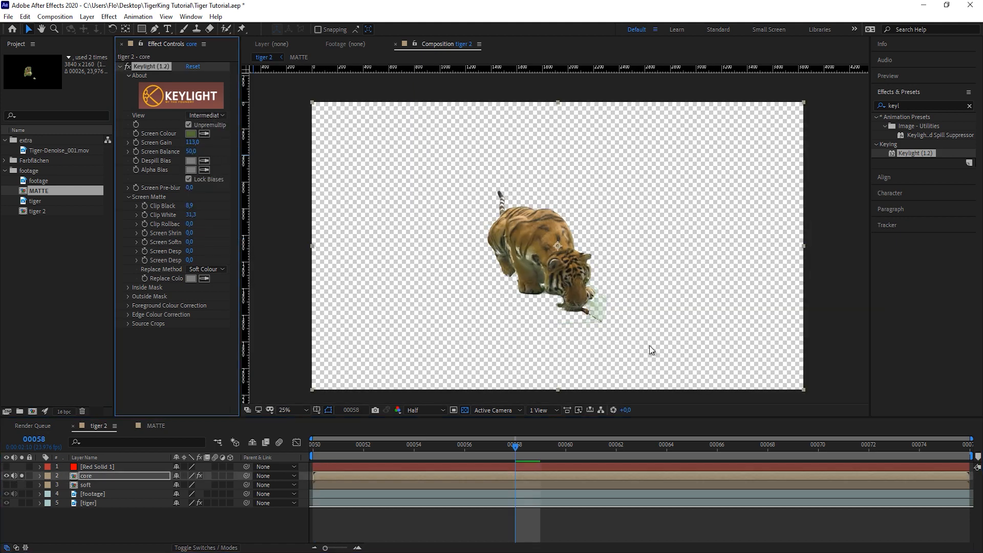
Duplicate Keylight on the core layer, reset the copy, and sample the leftover light green near the front paw as its Screen Colour
scroll(640, 325, "up", 2)
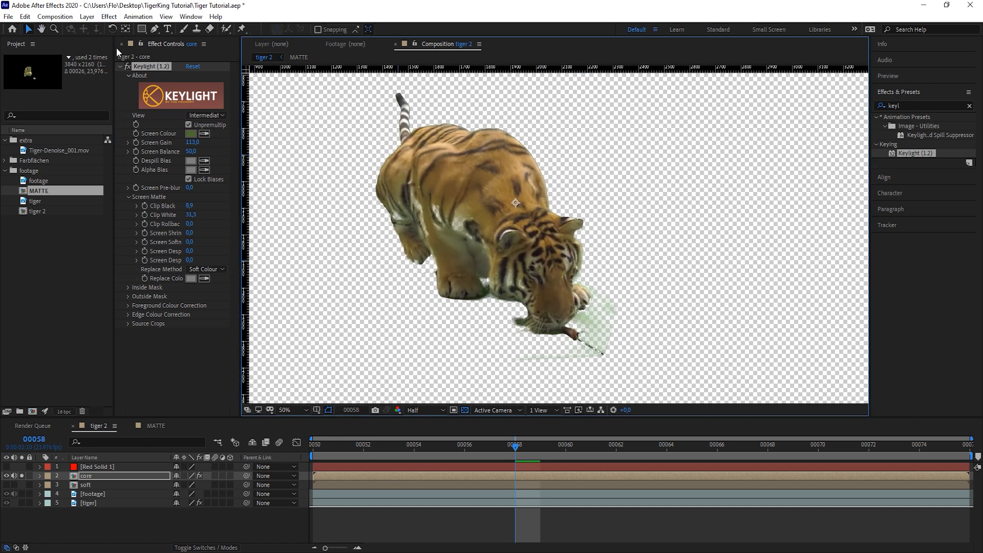
key("ctrl+d")
left_click(192, 235)
left_click(205, 302)
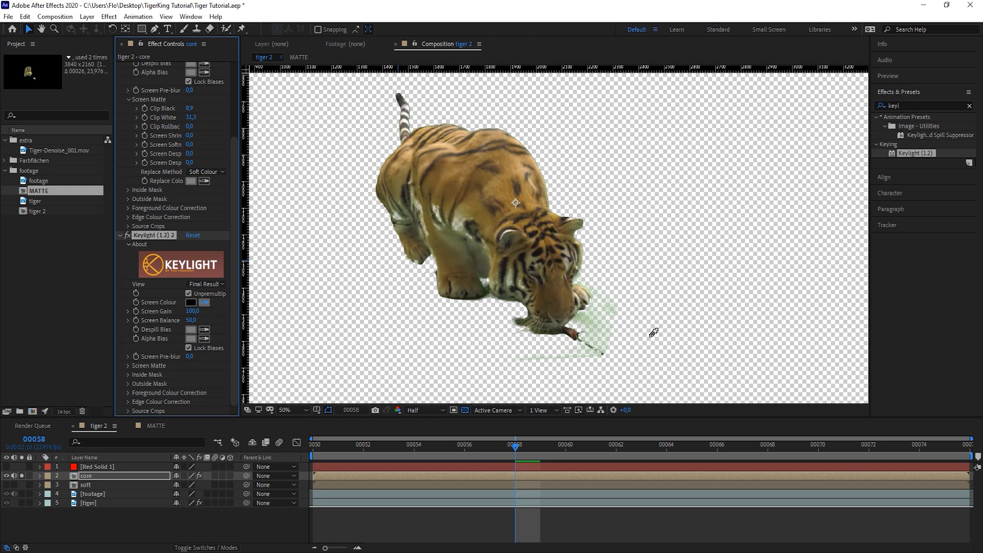
left_click(588, 325)
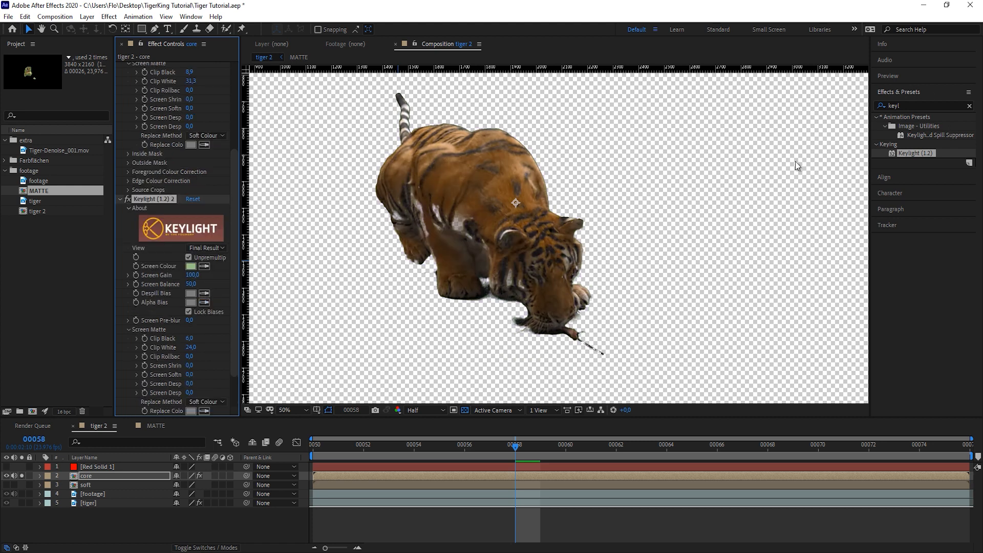
Apply Simple Choker to the core layer and set Choke Matte to 0.50
left_click(898, 105)
type("choker")
left_click_drag(916, 135, 423, 245)
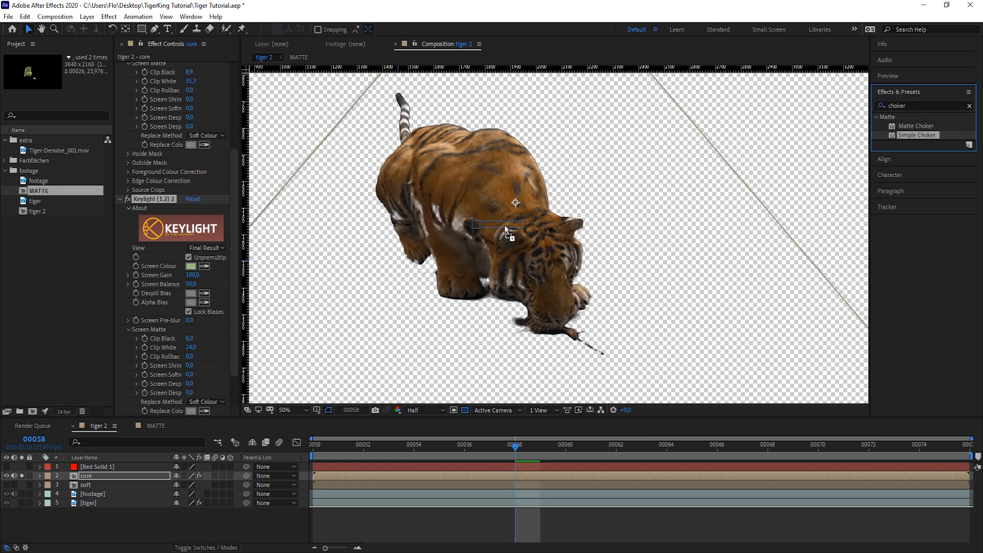
left_click_drag(505, 225, 104, 478)
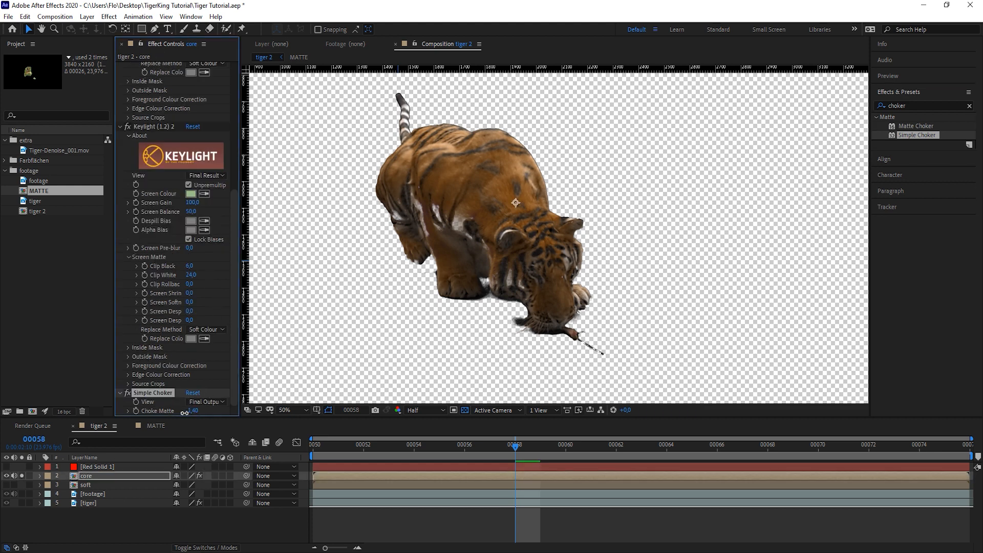
left_click_drag(191, 412, 736, 105)
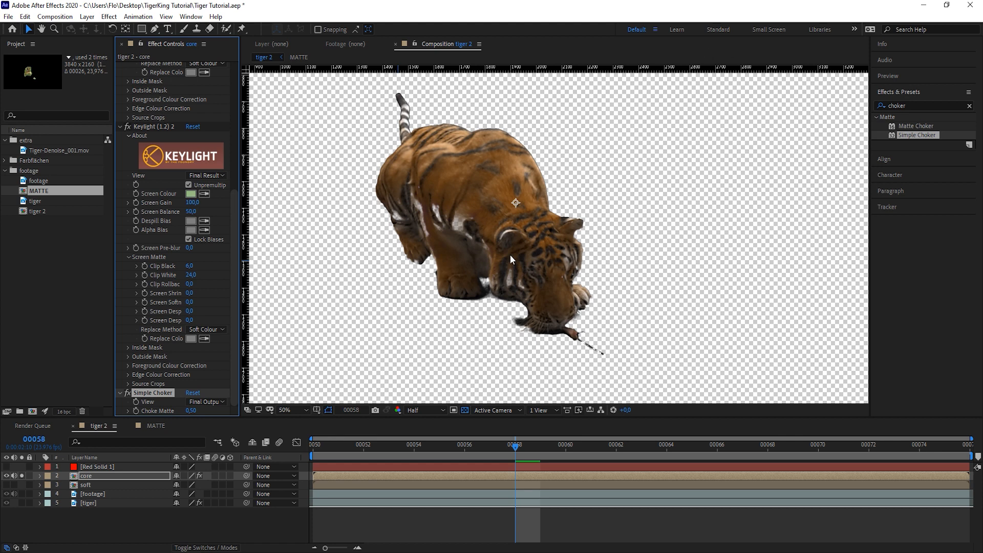
Check the core layer's alpha channel for holes, set Choke Matte to -4.80 to fill them, and return to the colour view
key("alt+4")
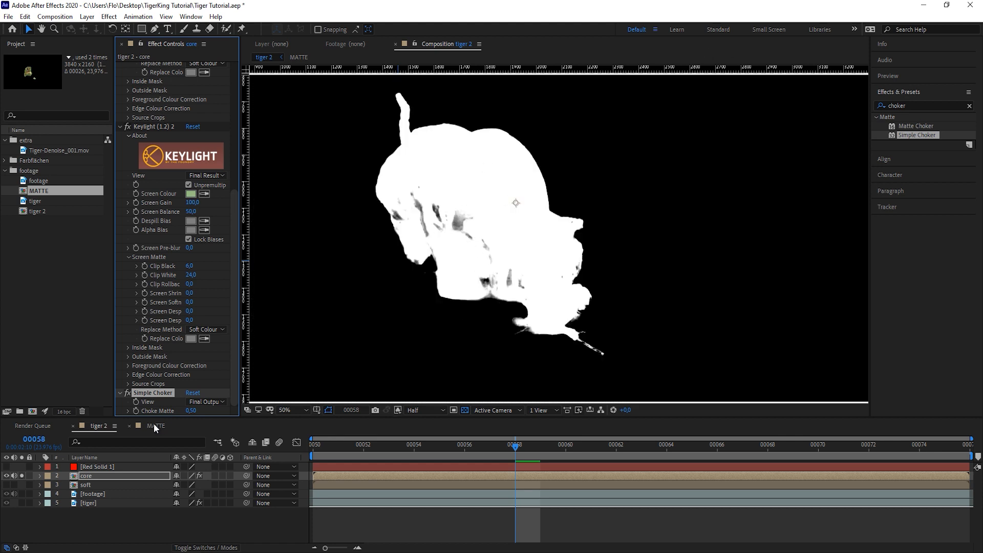
left_click_drag(190, 411, 166, 411)
key("alt+4")
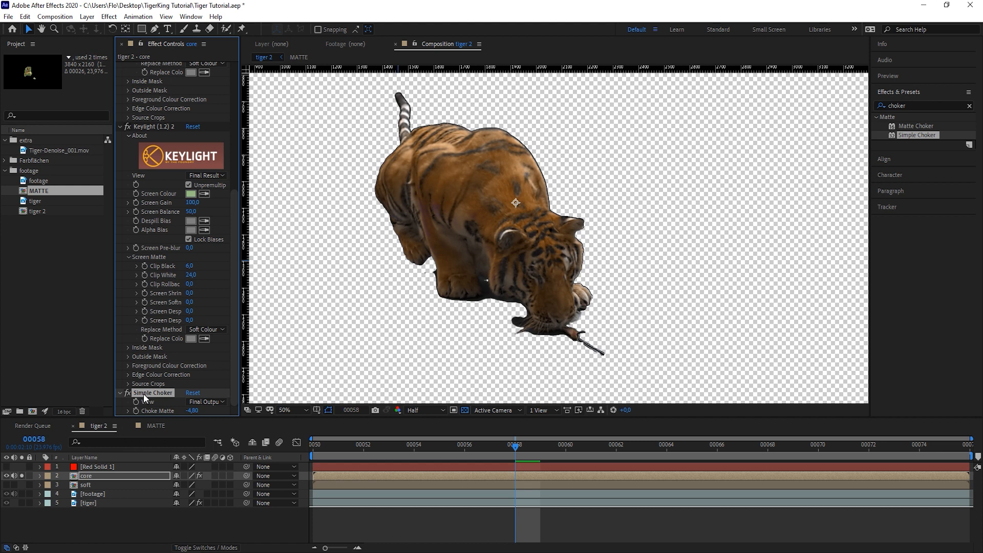
Duplicate Simple Choker on the core layer and set the copy's Choke Matte to 26.40 to shrink the matte
key("ctrl+d")
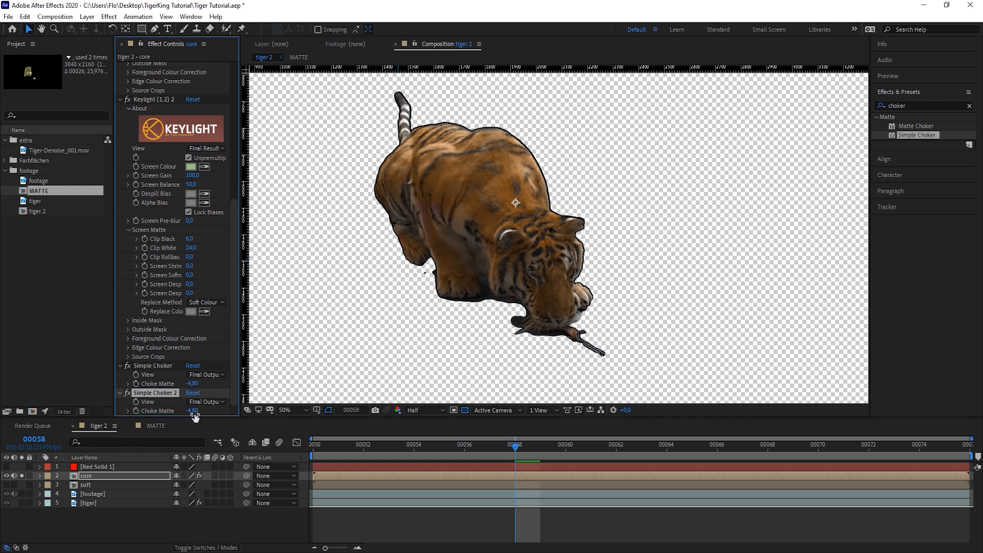
left_click_drag(204, 412, 315, 423)
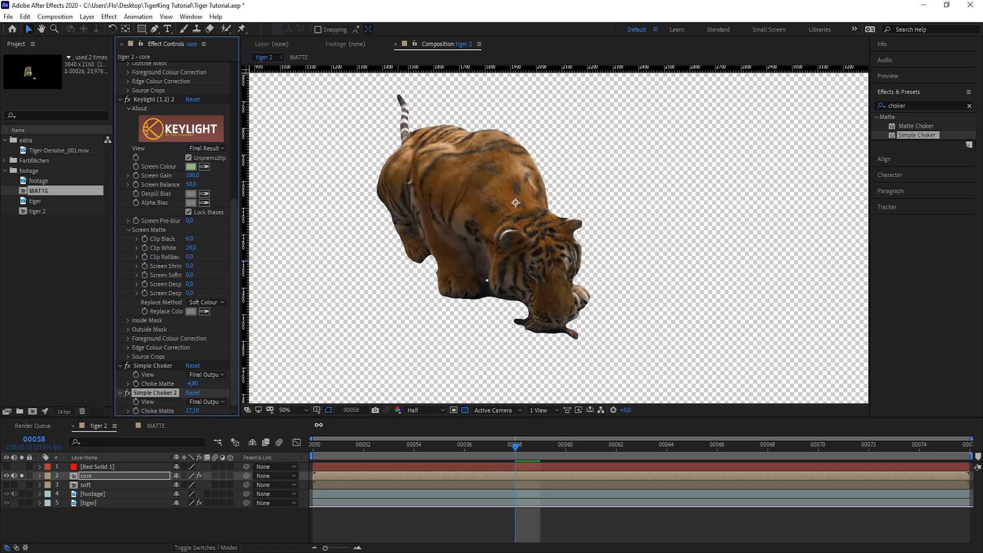
left_click(120, 99)
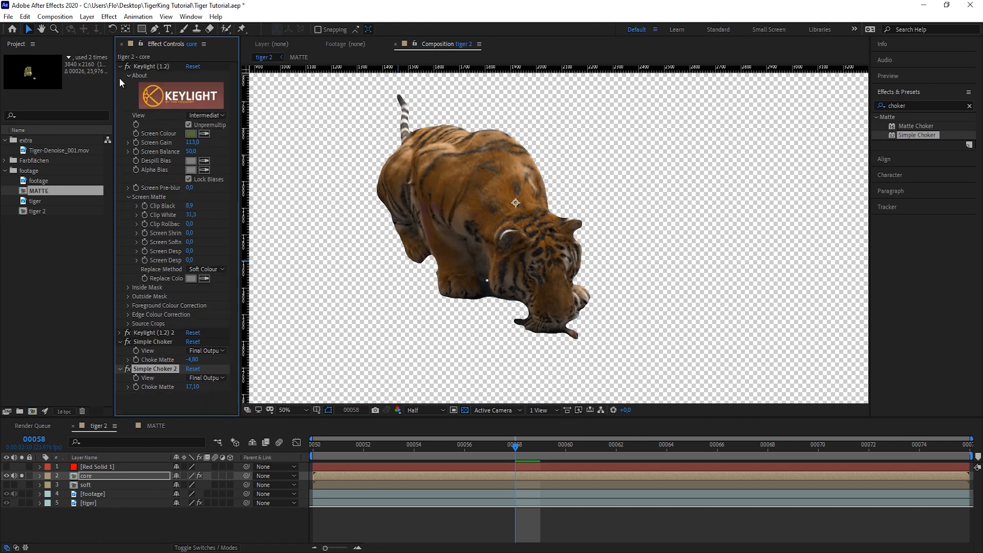
left_click(121, 67)
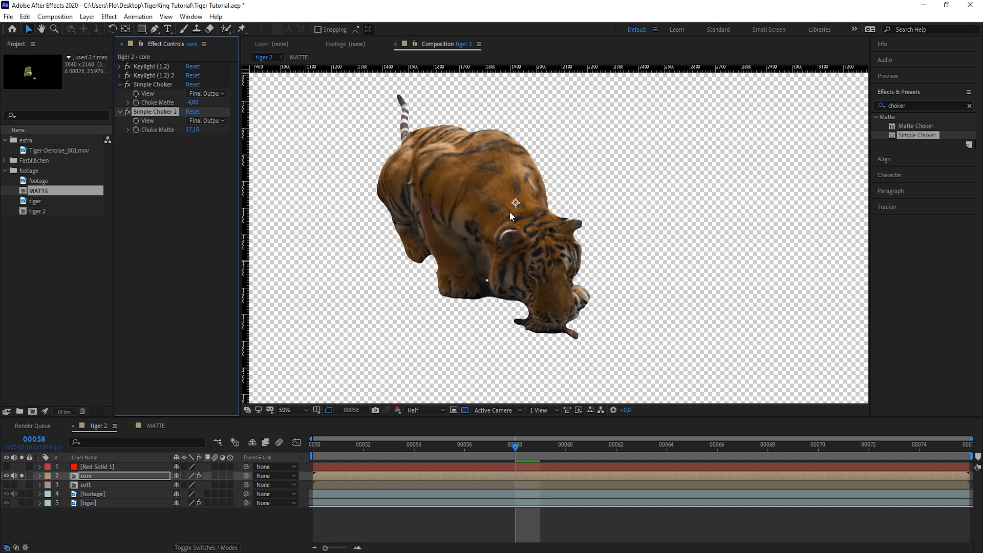
left_click_drag(193, 129, 245, 134)
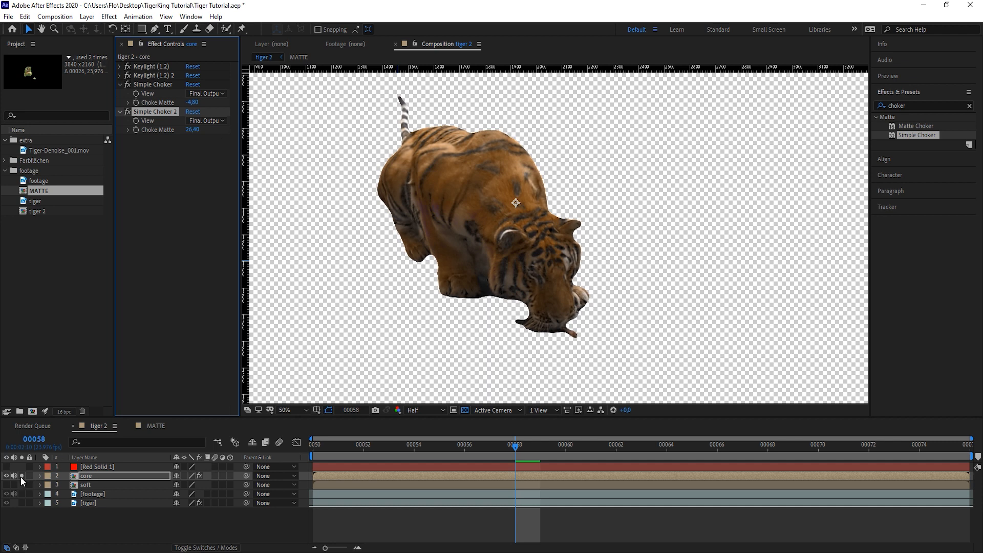
End the core layer's solo, show and solo the soft layer, and apply Keylight (1.2) to it
left_click(22, 476)
left_click(6, 484)
left_click(22, 484)
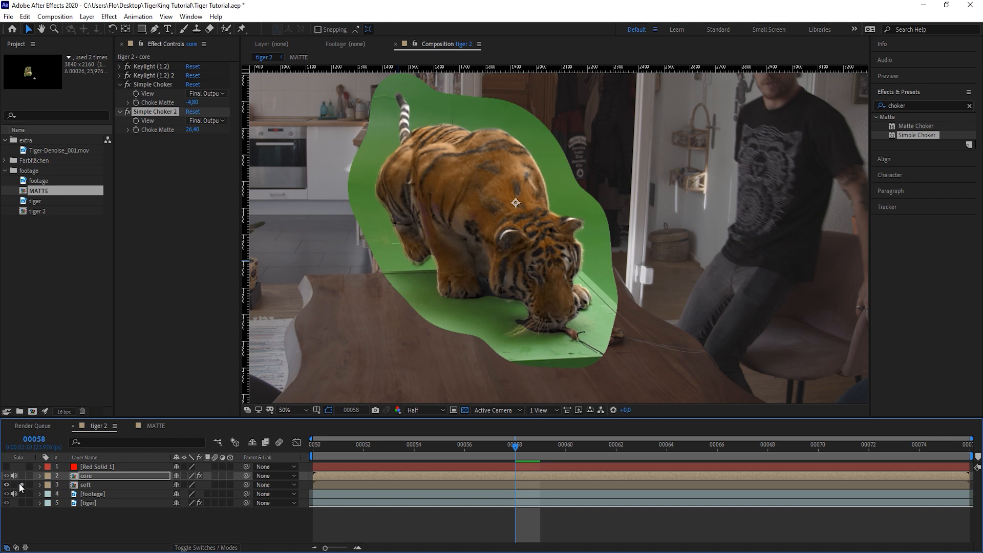
left_click(89, 484)
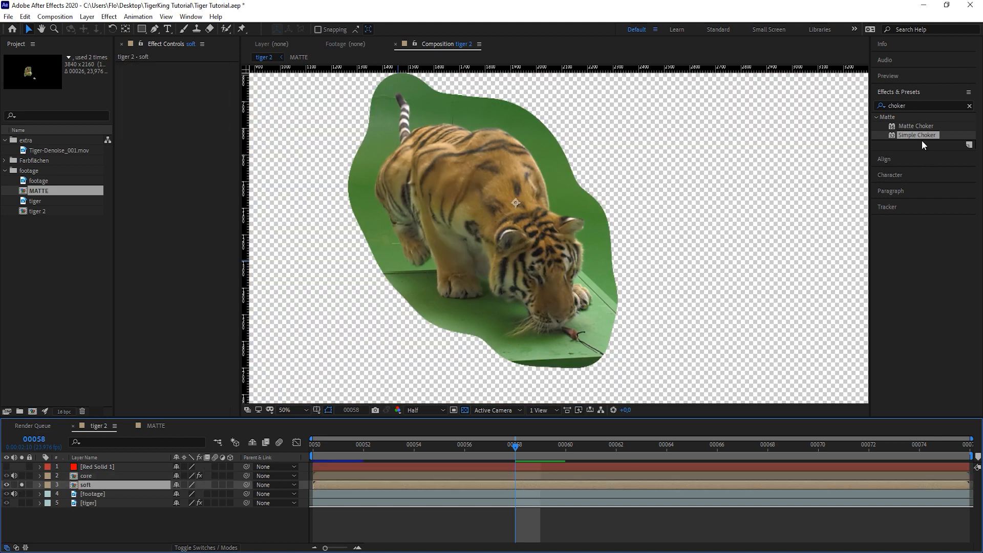
left_click(920, 105)
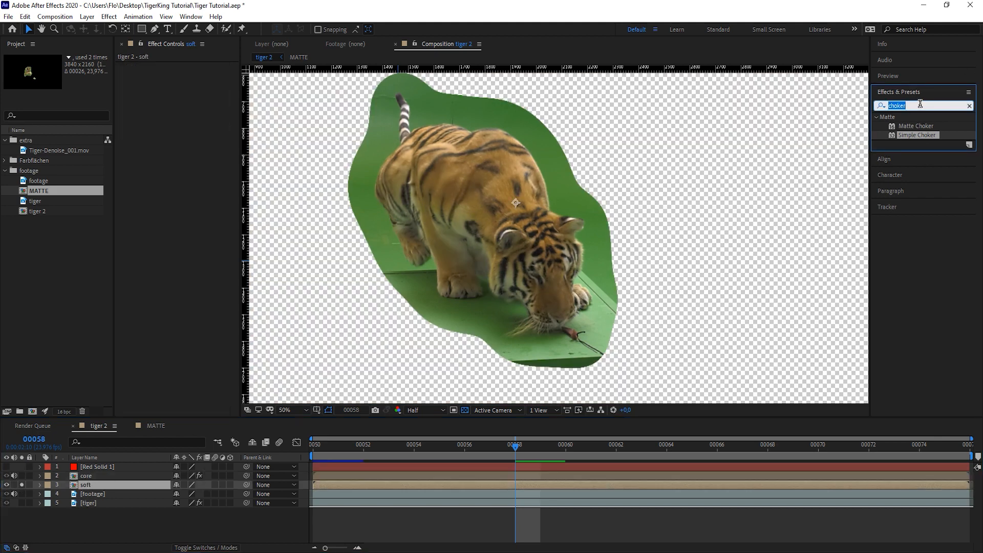
type("keyl")
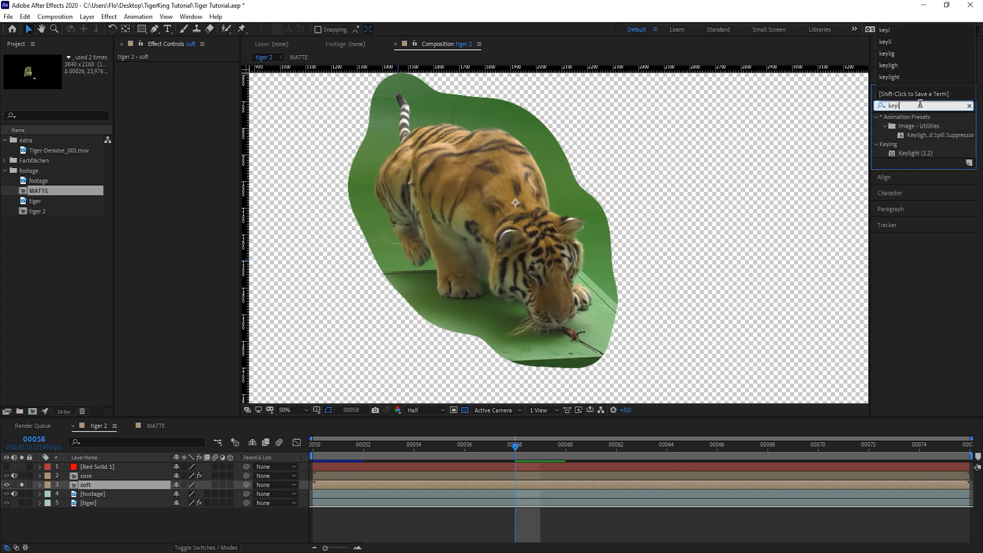
left_click_drag(916, 153, 205, 136)
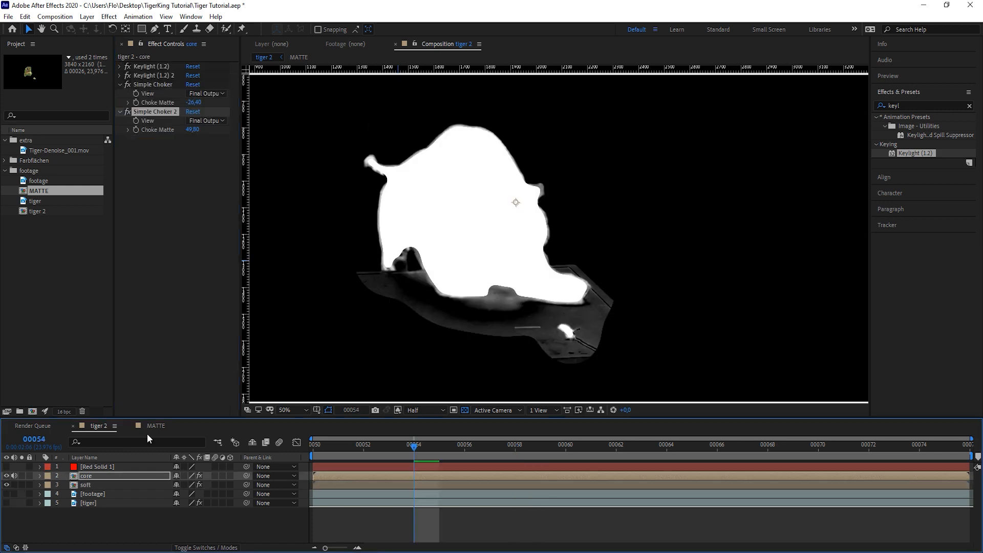
Apply Gaussian Blur to the core layer to soften the hard edge of its matte
scroll(558, 235, "up", 1)
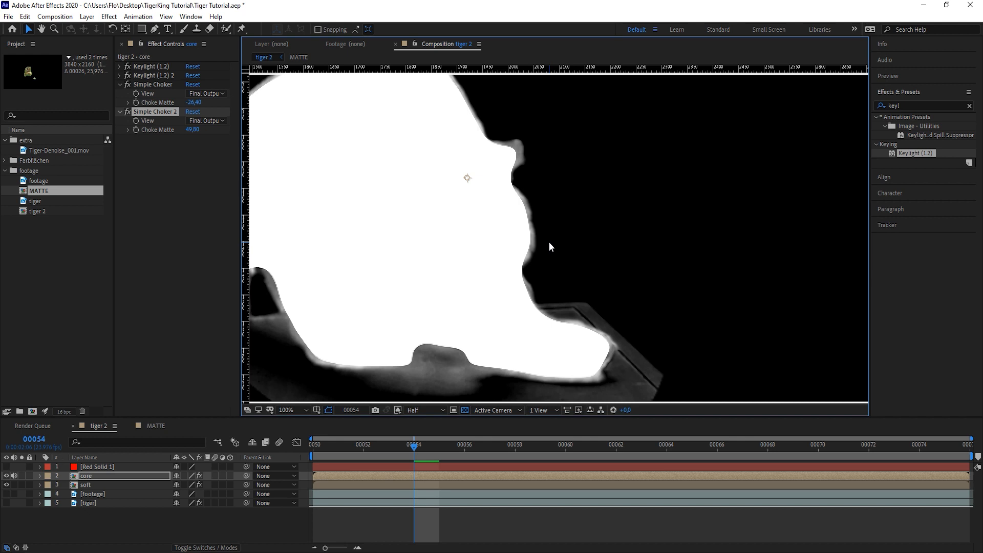
left_click(913, 106)
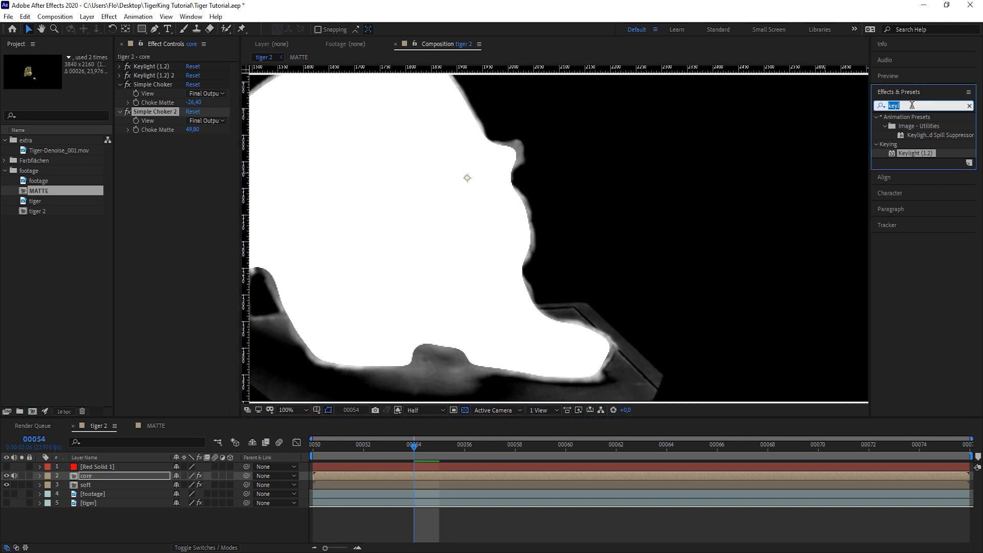
type("gau")
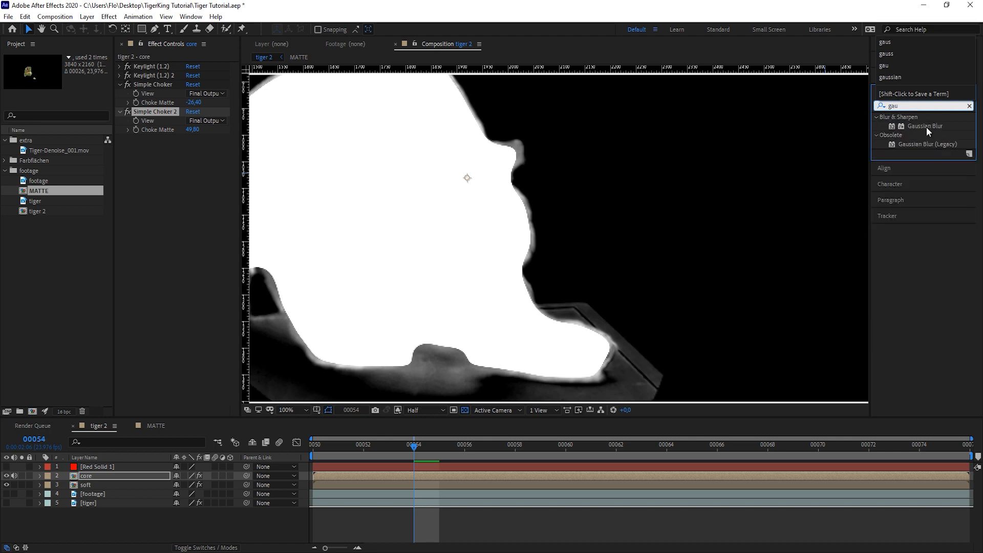
left_click_drag(927, 131, 451, 134)
key("comma")
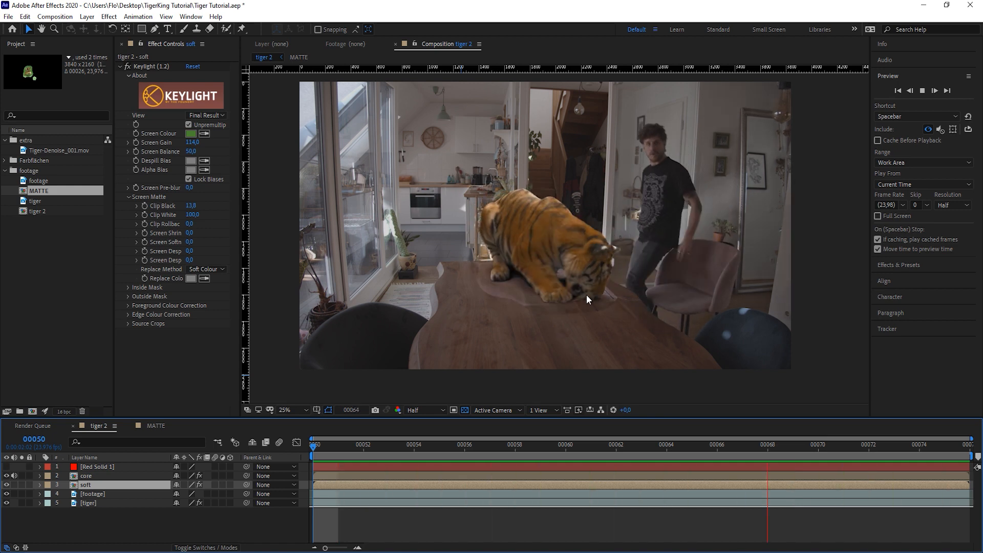
Apply Channel Blur to the denoised tiger clip in the MATTE composition and set Alpha Blurriness to 86
key("space")
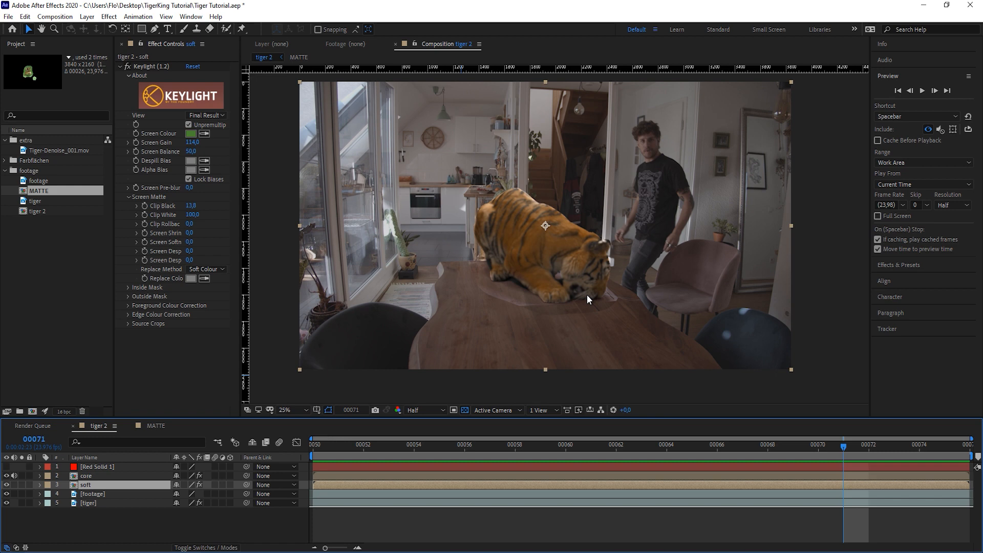
left_click(158, 428)
left_click(898, 264)
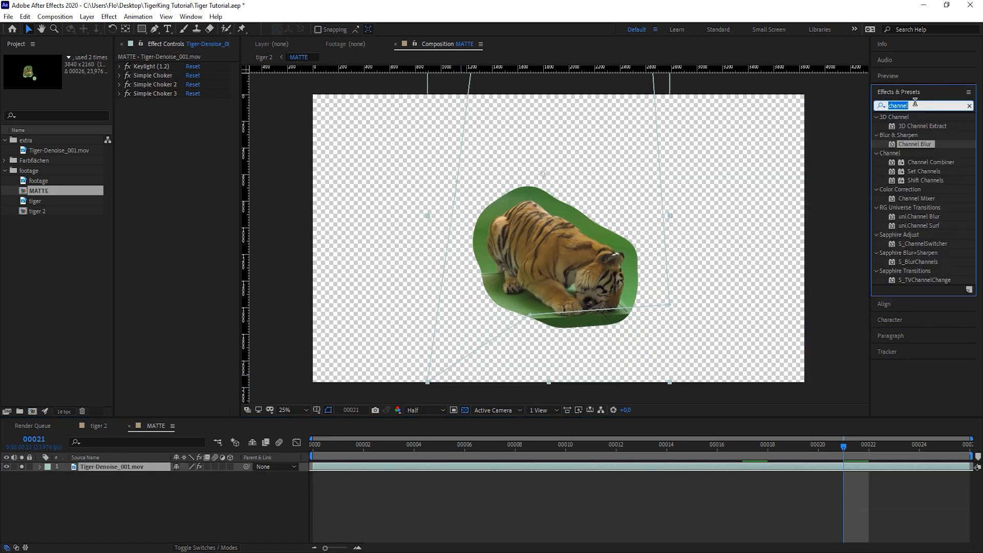
left_click(915, 105)
type("channel")
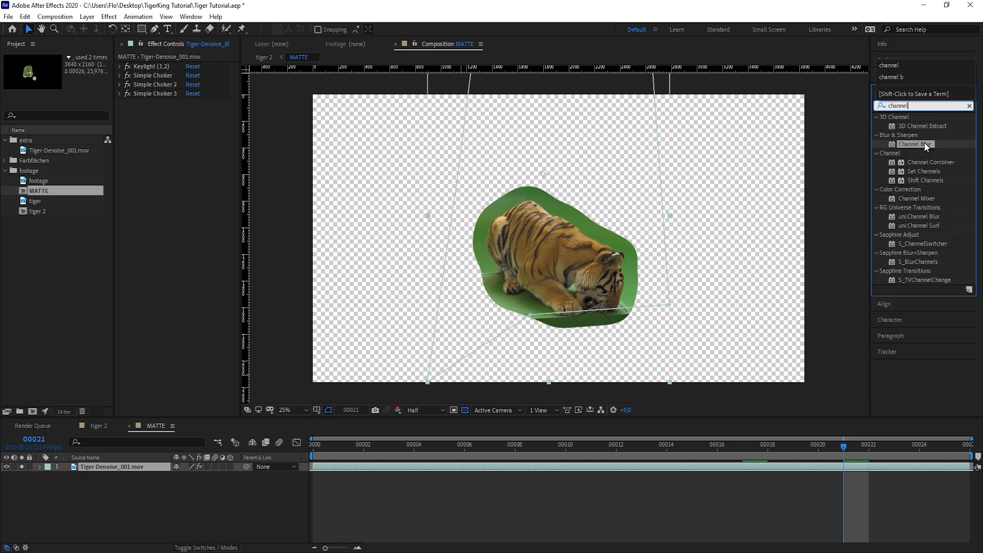
left_click_drag(915, 144, 136, 471)
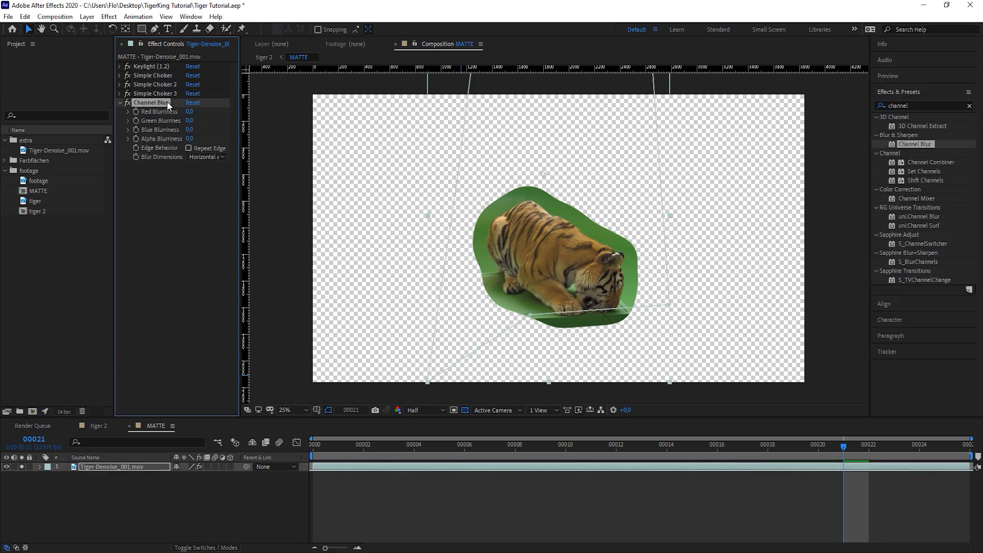
left_click_drag(189, 138, 260, 166)
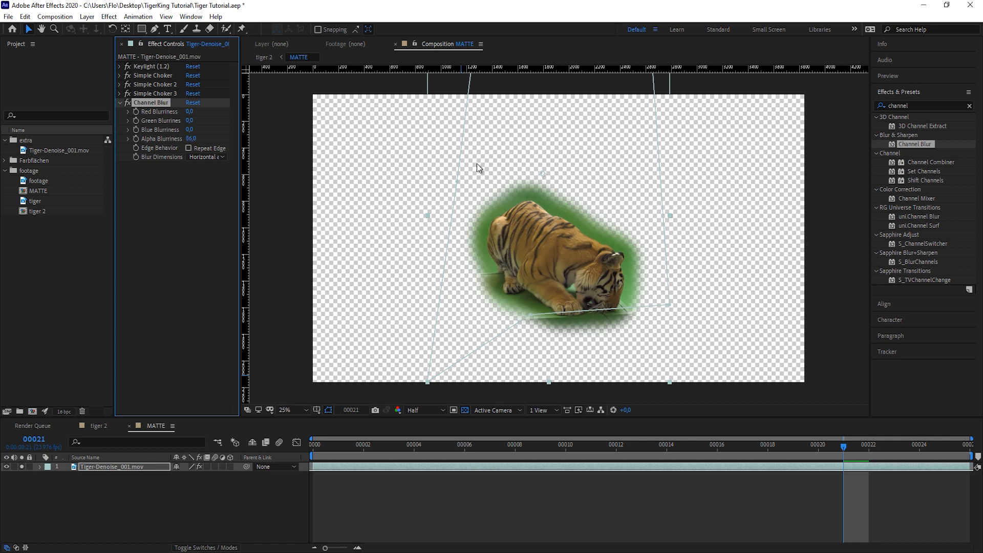
Return to the tiger 2 composition and preview the keyed tiger over the apartment footage
left_click(97, 427)
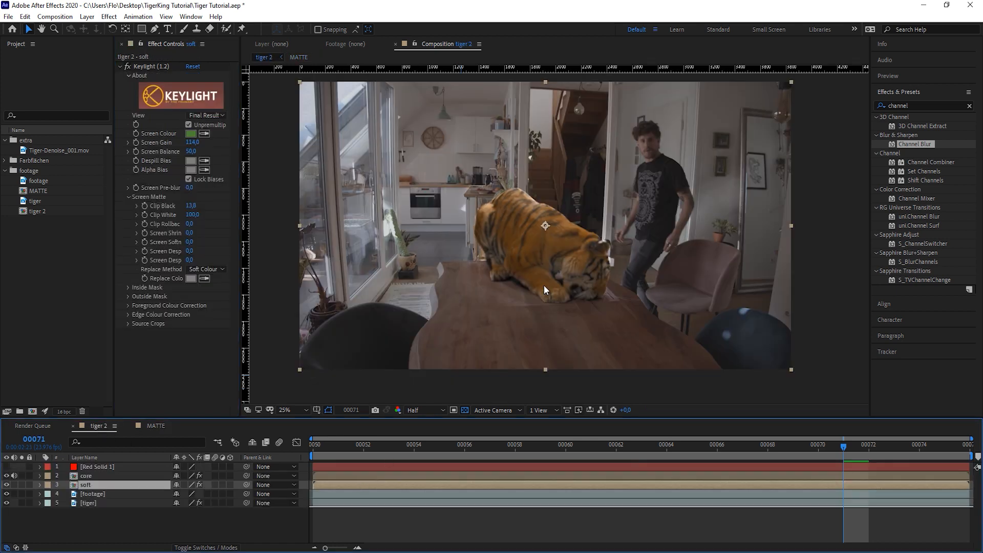
key("space")
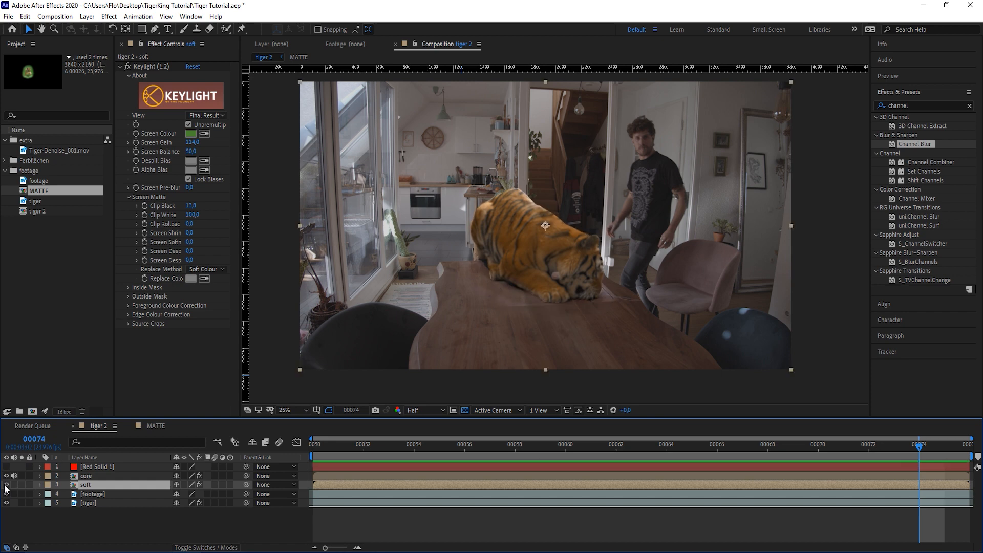
left_click(402, 282)
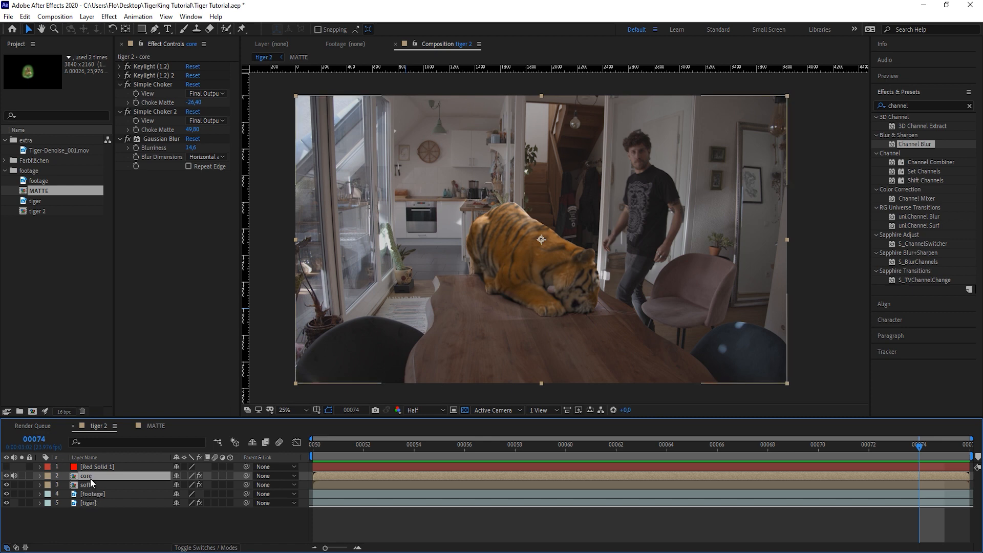
Move the core layer below the soft layer and play back the composite
left_click_drag(91, 477, 91, 489)
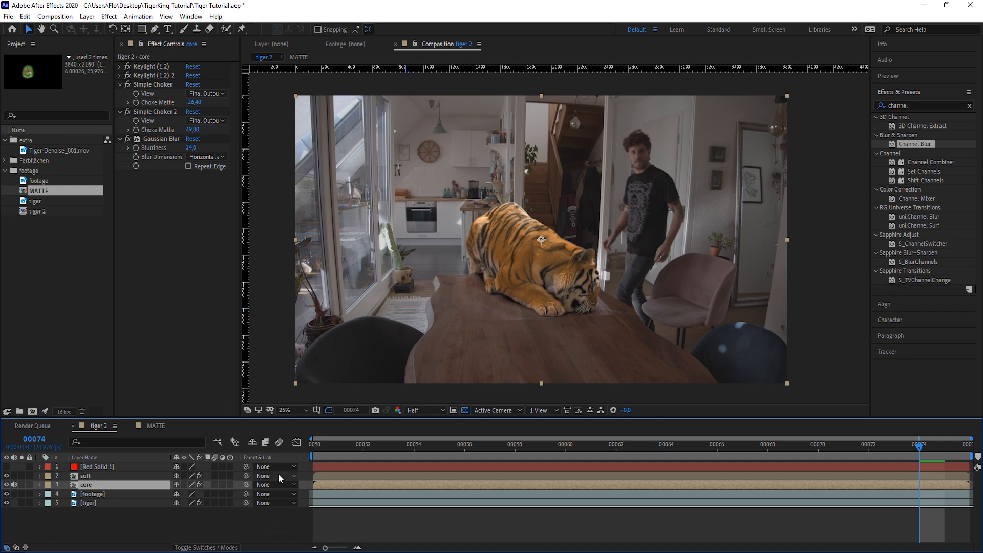
key("space")
key("space")
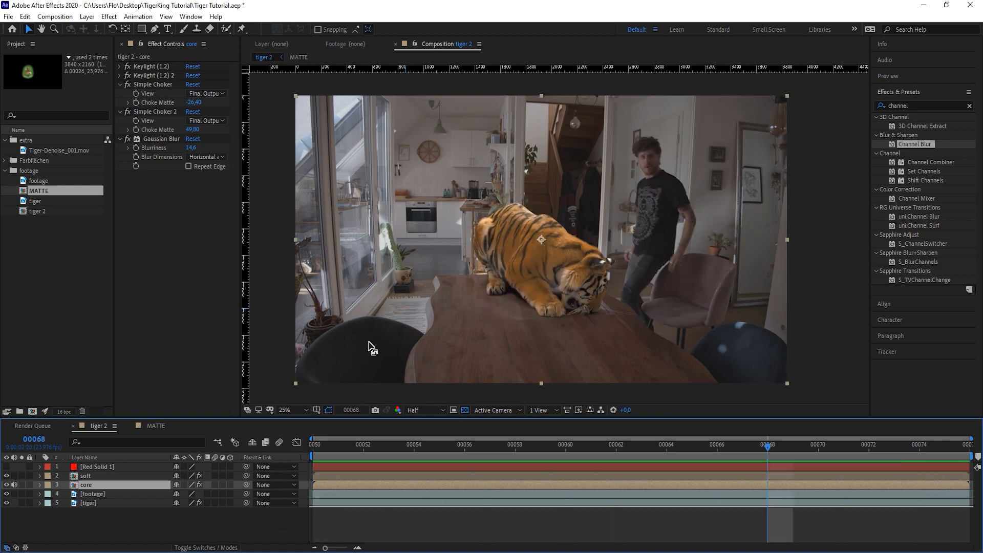
Apply the Levels effect to the footage layer
left_click(94, 495)
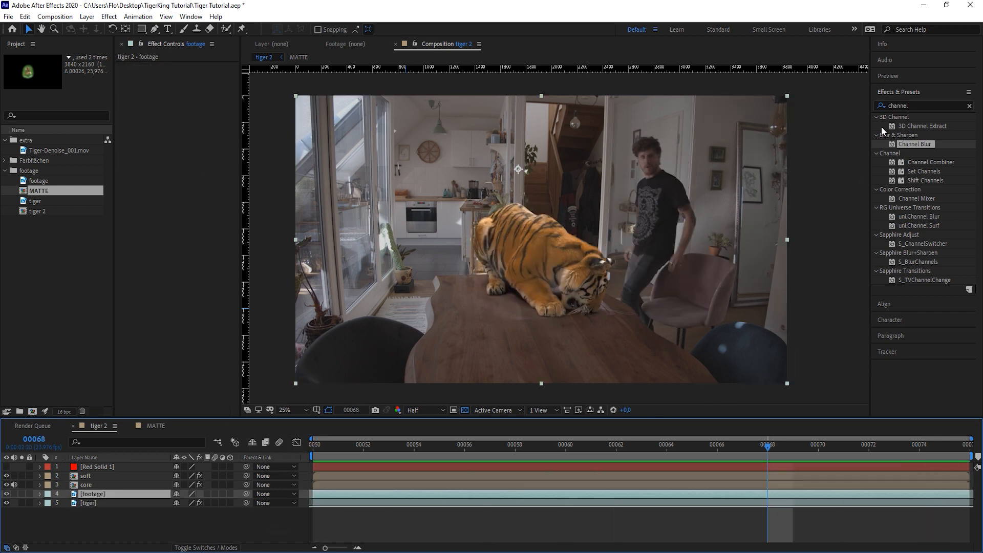
left_click(907, 104)
type("levels")
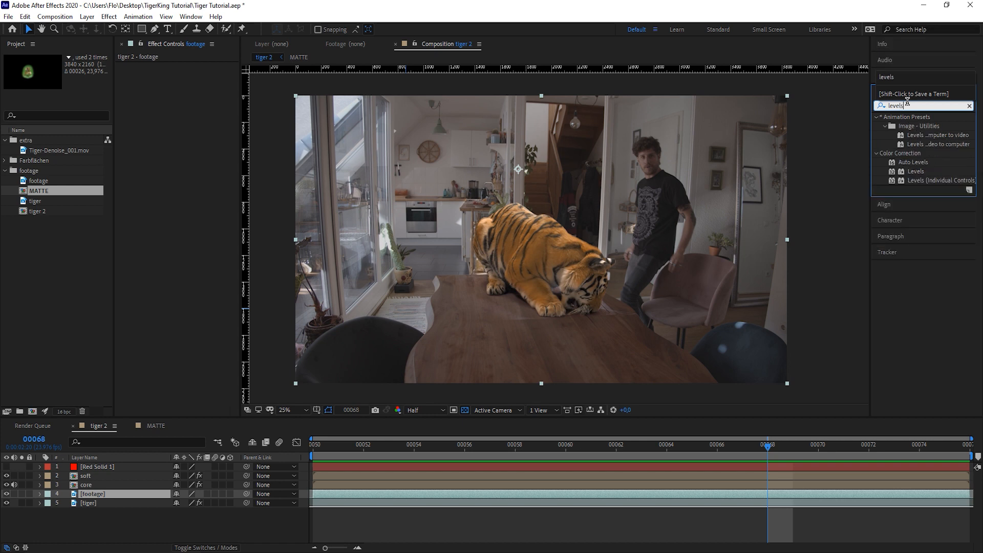
left_click(907, 164)
left_click_drag(917, 172, 174, 494)
Brighten the apartment footage with Levels, setting Input Black to 2827, Input White to 21716.8 and Gamma to 1.42
left_click_drag(239, 145, 319, 153)
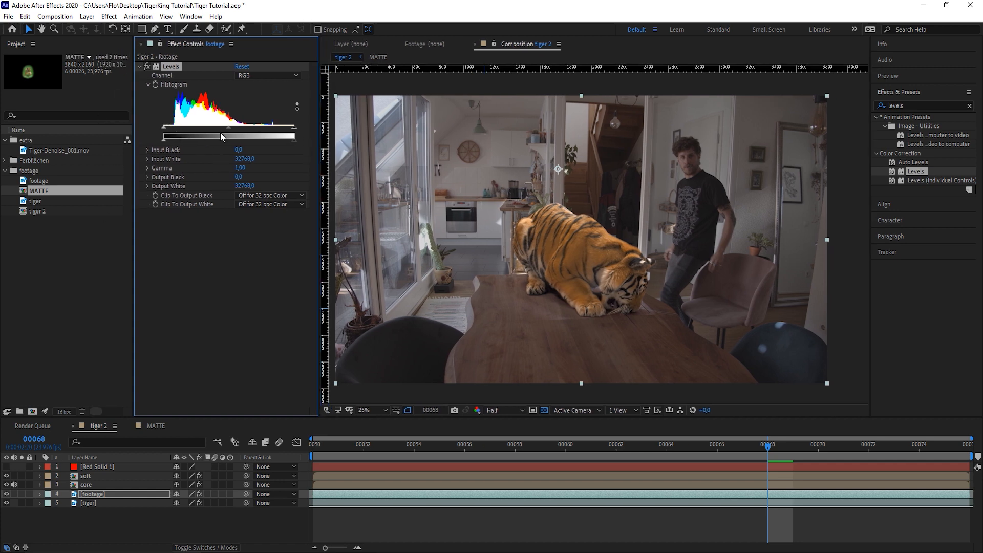
left_click_drag(294, 128, 250, 134)
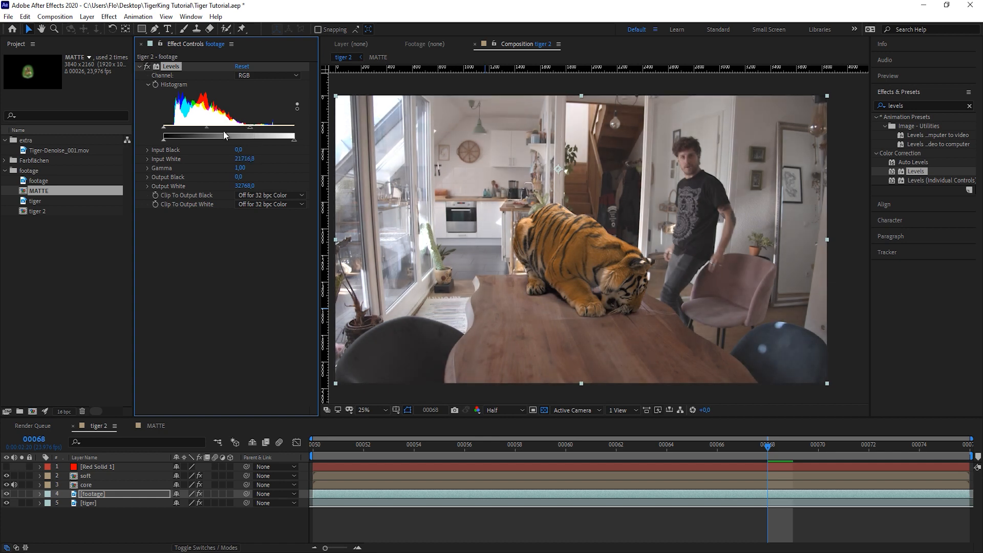
left_click_drag(168, 132, 203, 131)
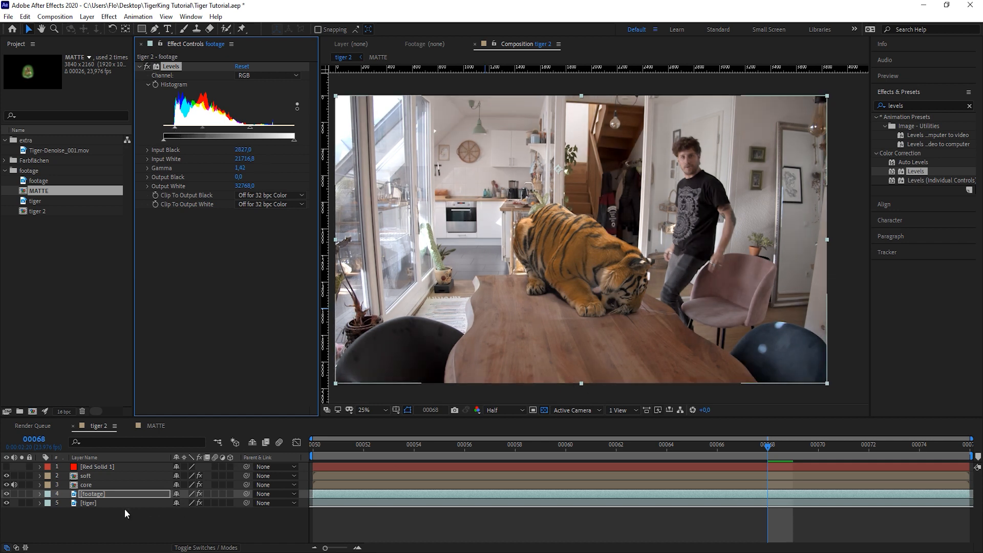
Pre-compose the soft and core layers together into a new composition named MATTE
left_click(95, 484)
left_click(94, 476, "shift")
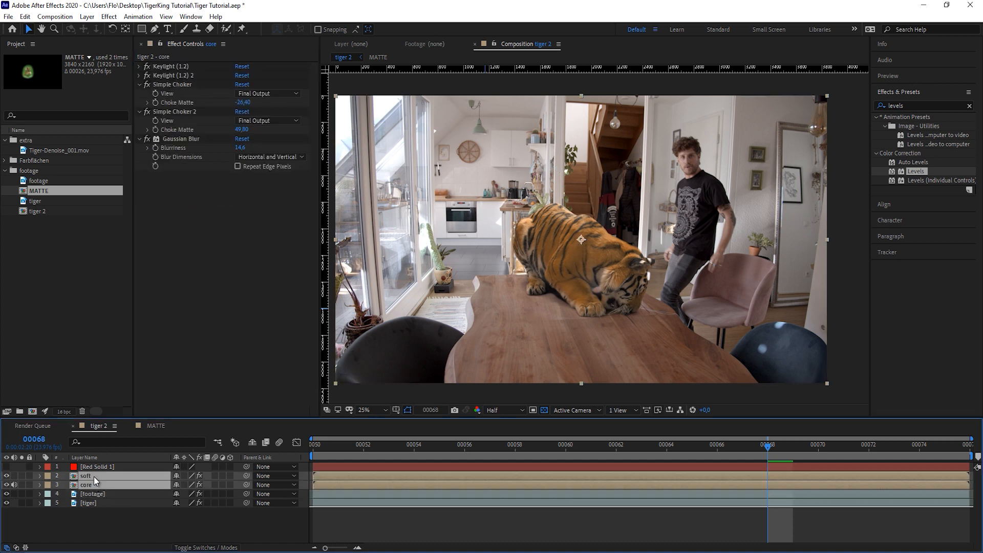
key("ctrl+shift+c")
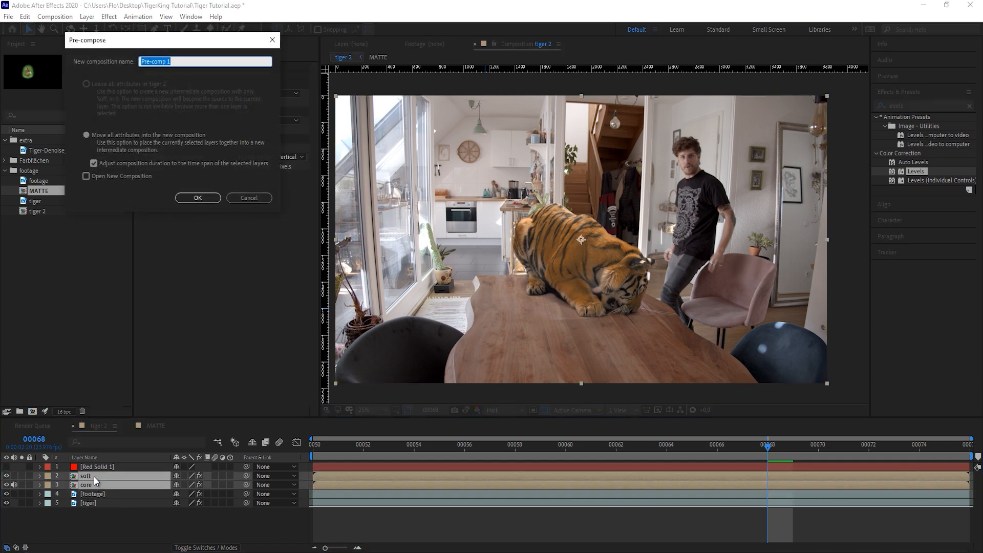
type("MATTE")
left_click(195, 201)
Toggle the visibility of the tiger and MATTE layers to compare the keyed result with the green-screen plate
left_click(6, 485)
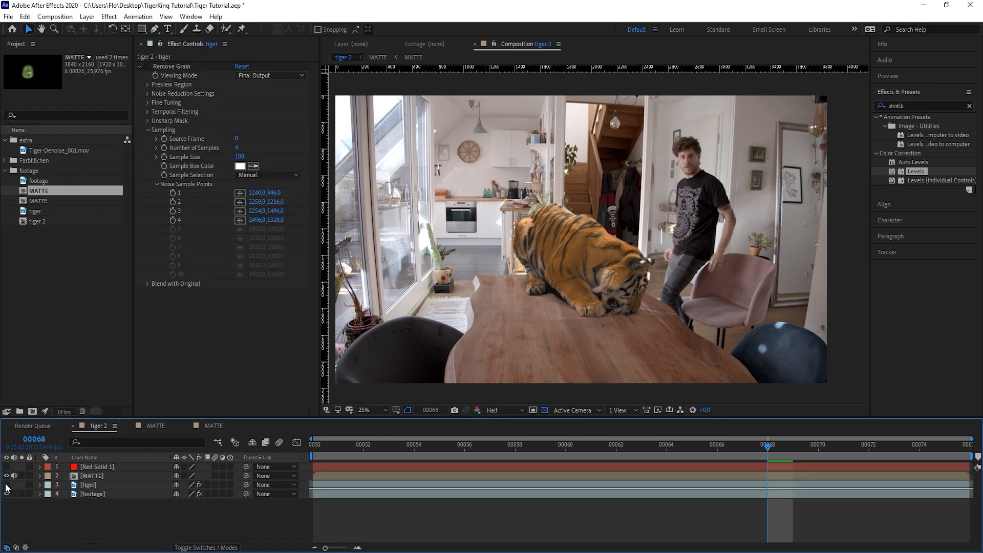
left_click(7, 476)
left_click(94, 476)
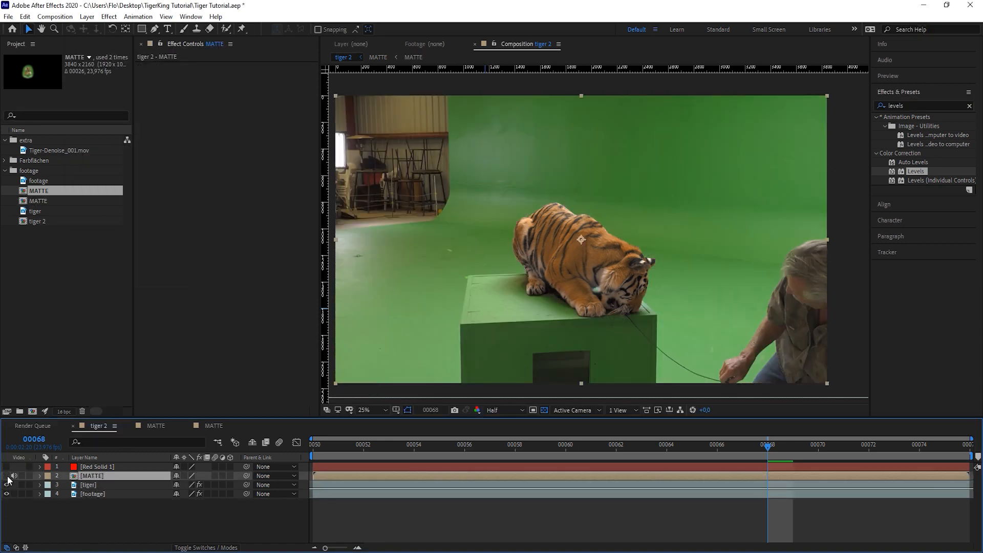
left_click(7, 476)
Set the tiger layer's track matte to Alpha Matte "MATTE" and preview the composite over the apartment footage
left_click(88, 484)
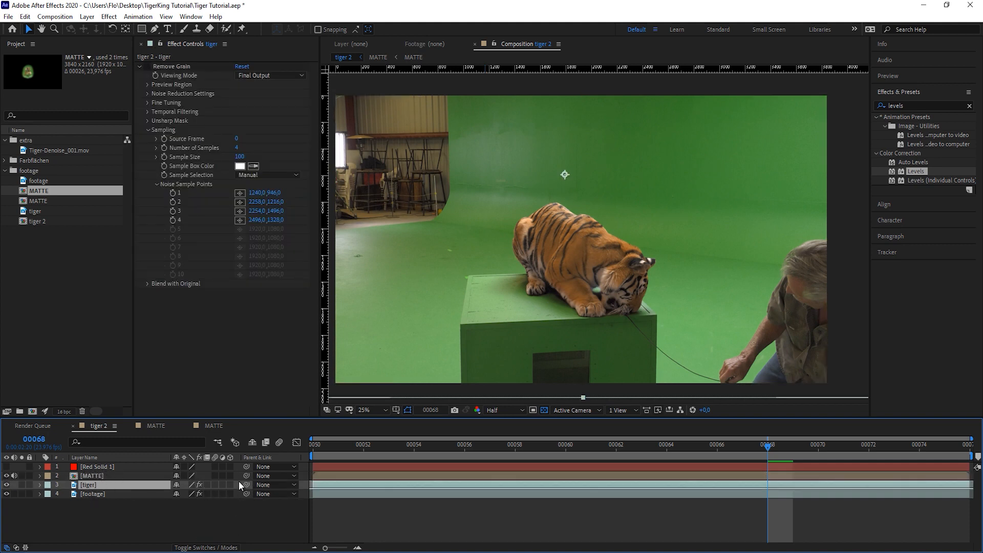
left_click(199, 548)
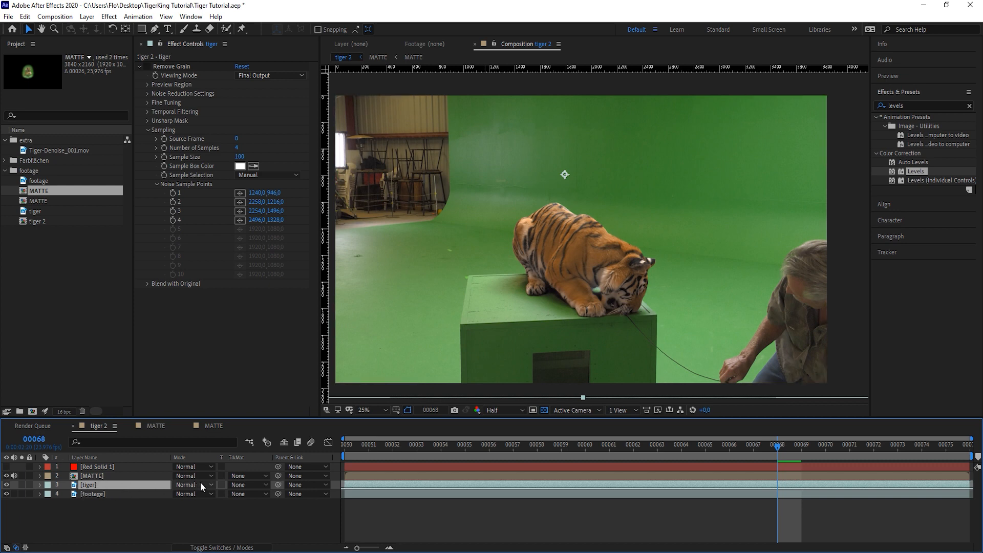
left_click(253, 484)
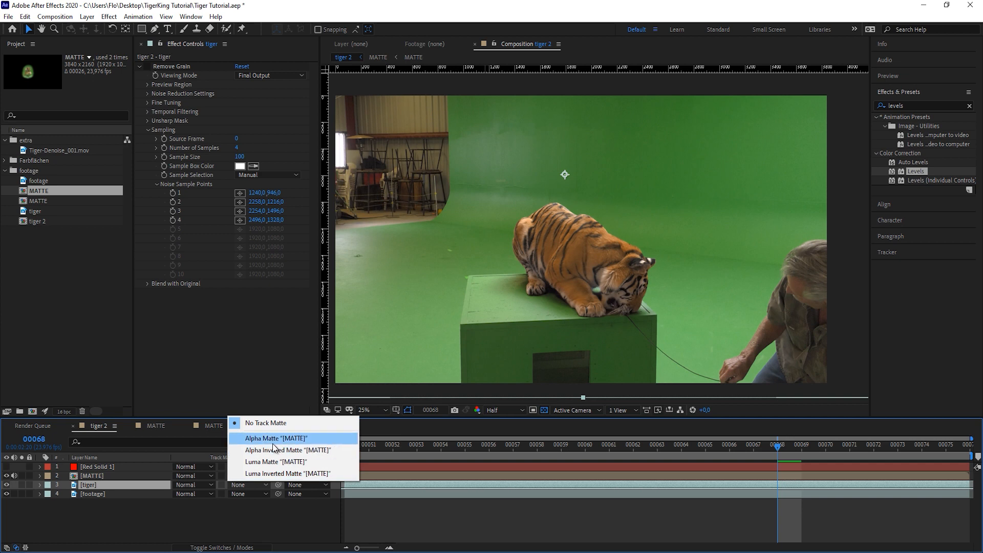
left_click(297, 439)
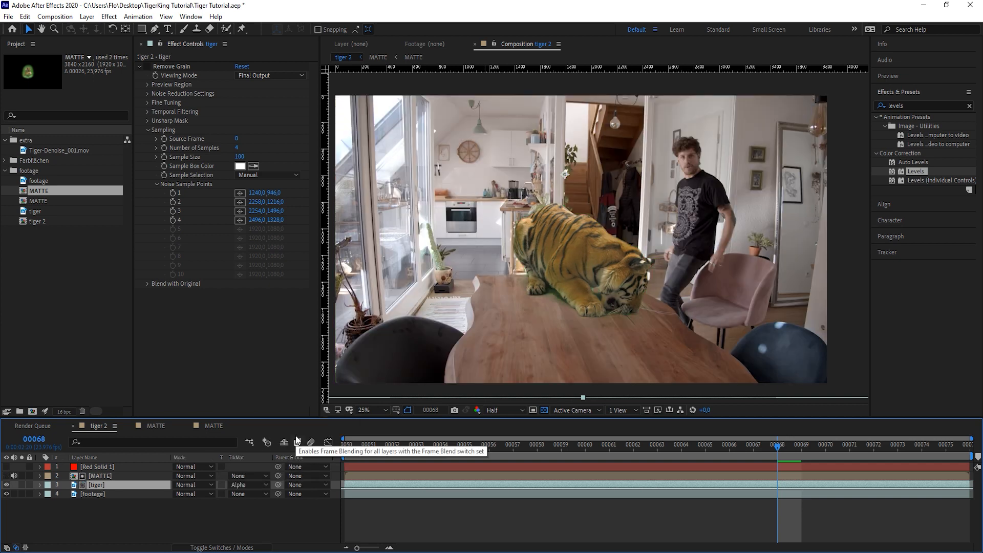
key("space")
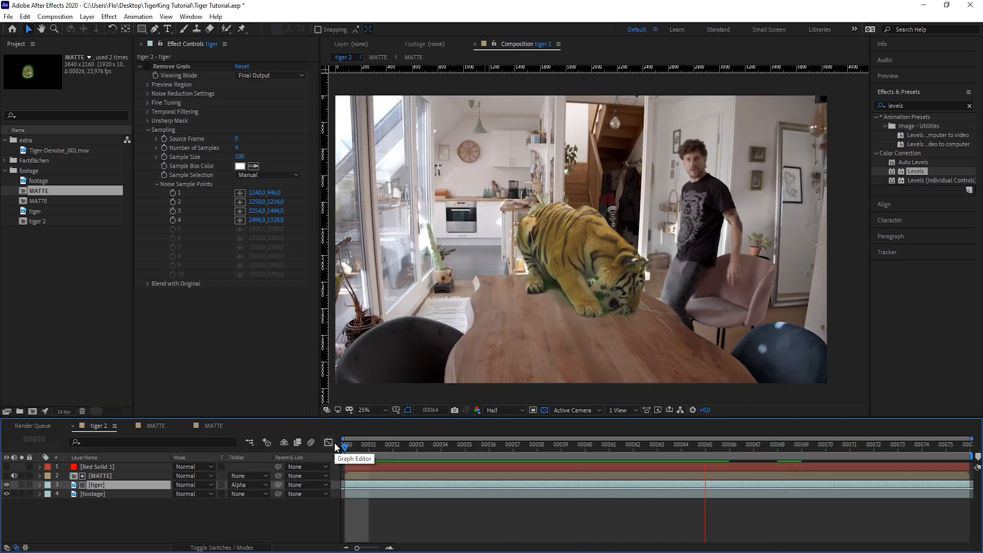
left_click_drag(348, 445, 441, 465)
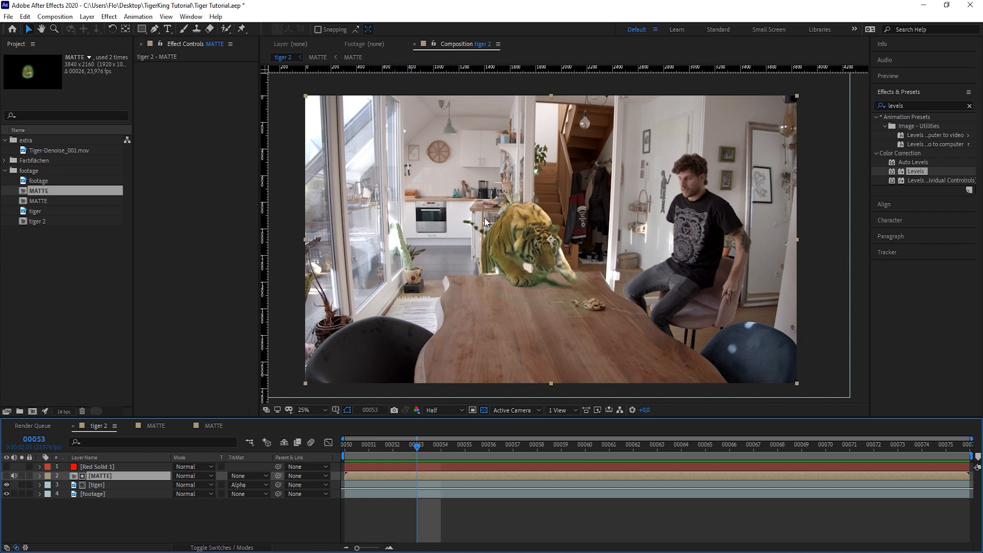
Open the MATTE composition containing the soft and core layers and display its alpha channel at frame 0
left_click(100, 485)
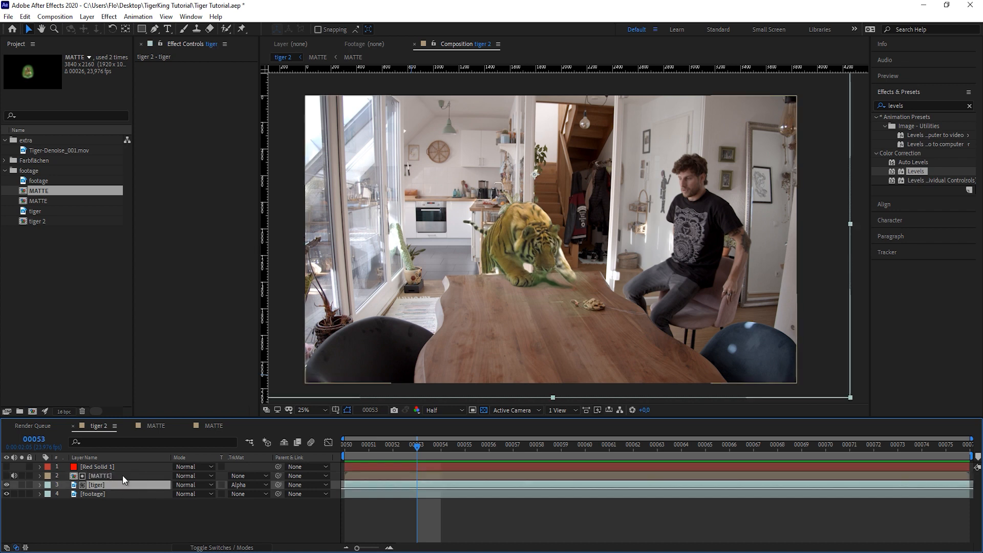
double_click(121, 475)
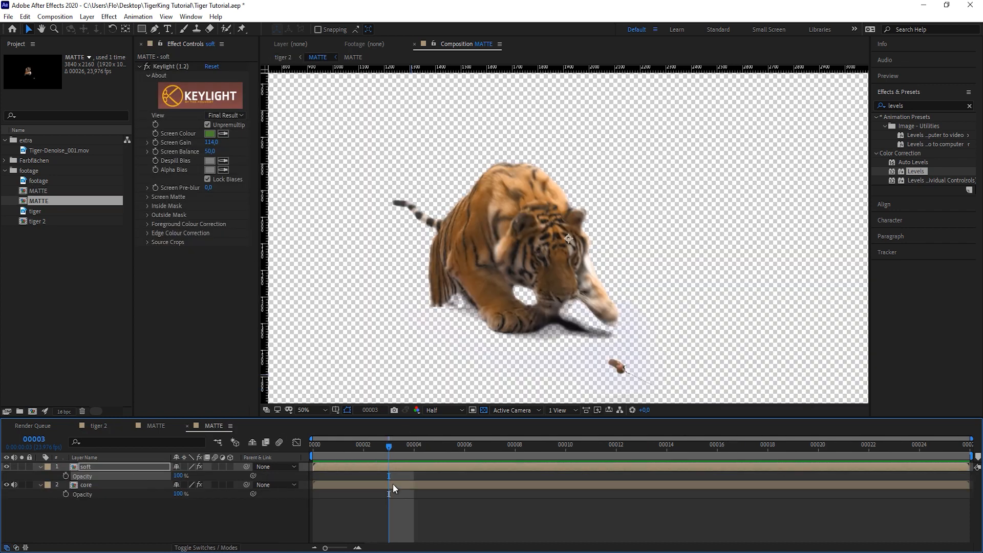
key("alt+4")
left_click_drag(328, 444, 272, 450)
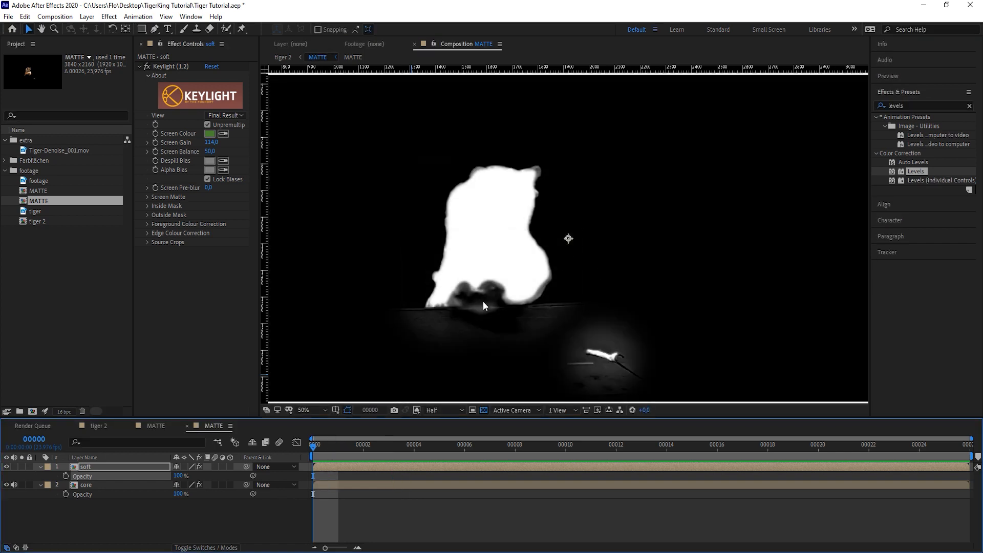
Create a white 3840 x 2160 px solid at the top of the MATTE composition
key("ctrl+y")
left_click(118, 186)
left_click(57, 260)
left_click(287, 264)
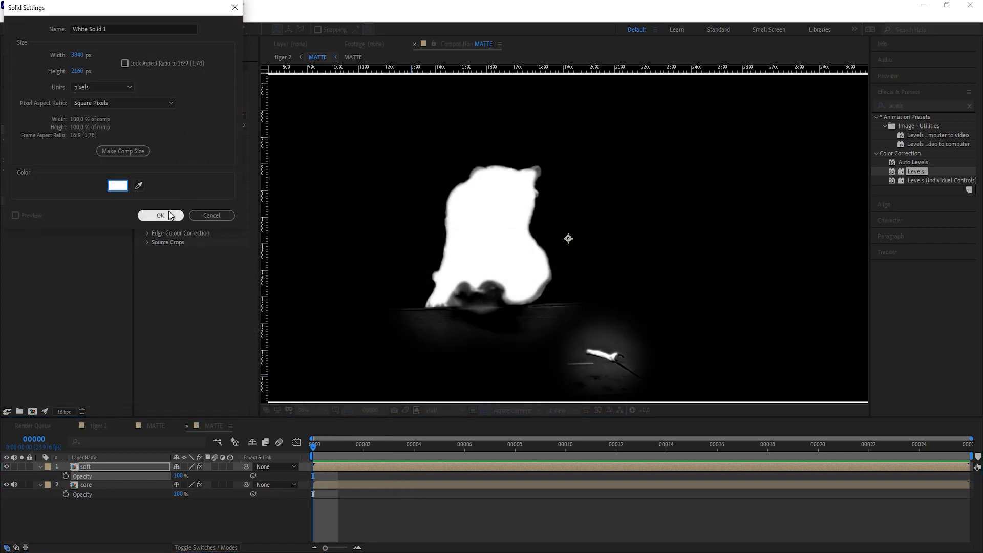
left_click(171, 214)
Hide the white solid and draw a closed Pen mask on it around the dark hole in the matte's lower body
left_click(7, 467)
key("g")
left_click(454, 261)
left_click(428, 305)
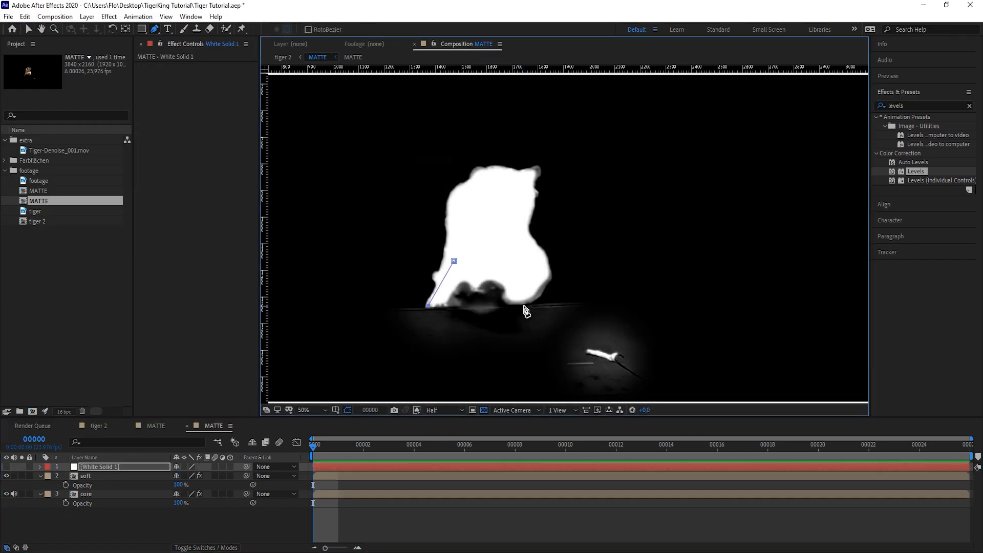
left_click(523, 305)
left_click_drag(518, 271, 510, 266)
left_click(454, 261)
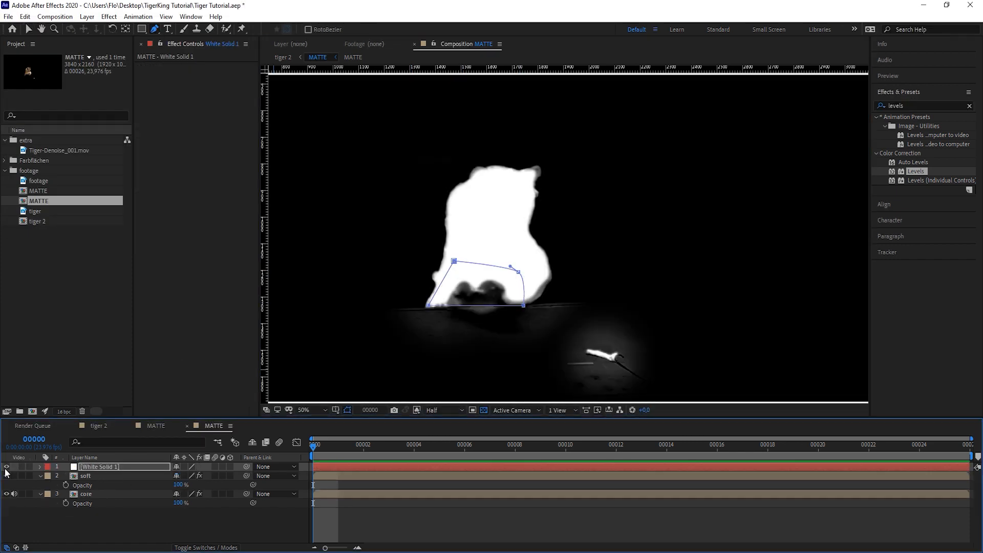
Start keyframing the white solid's mask path at frame 0, feather the mask by 5 pixels and check the patched matte
key("m")
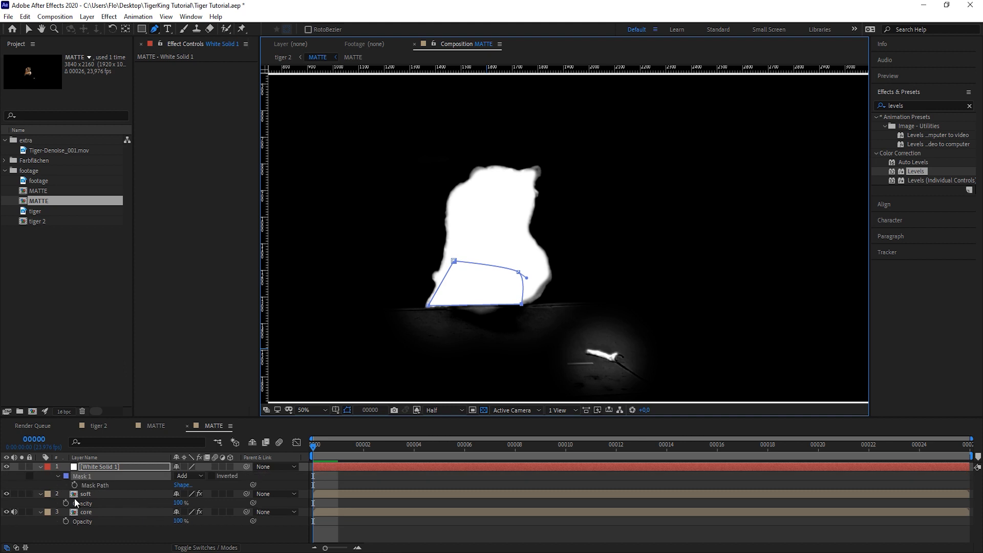
left_click(74, 485)
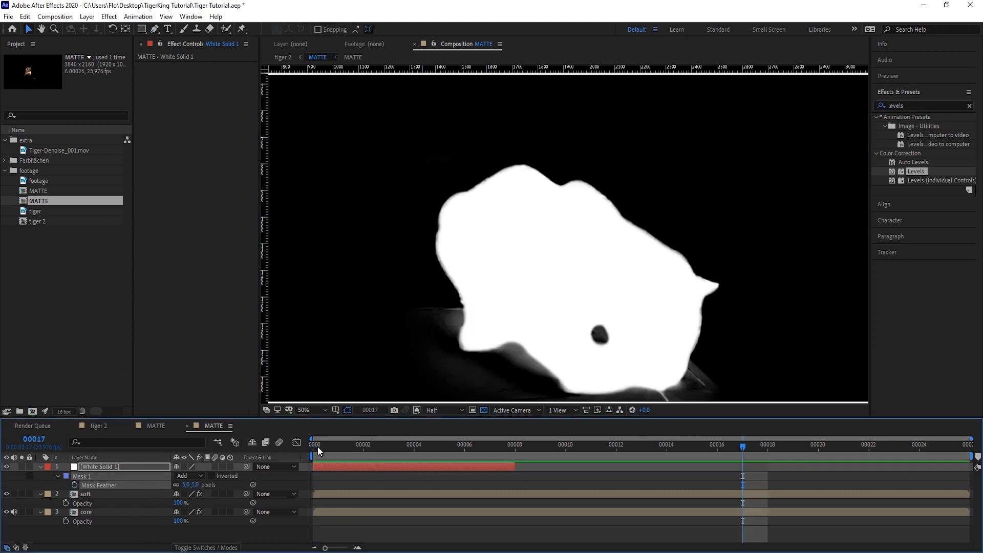
left_click_drag(317, 449, 312, 450)
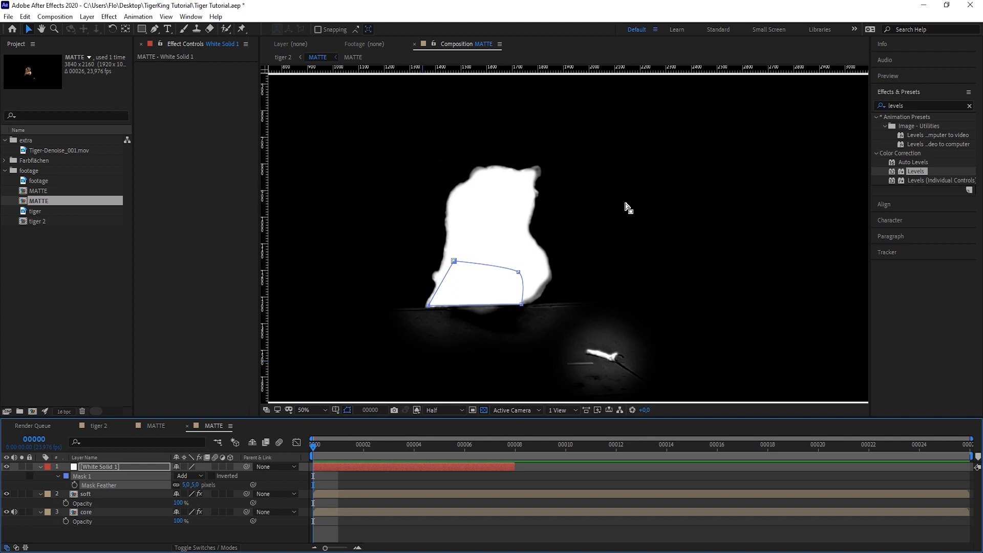
left_click(439, 541)
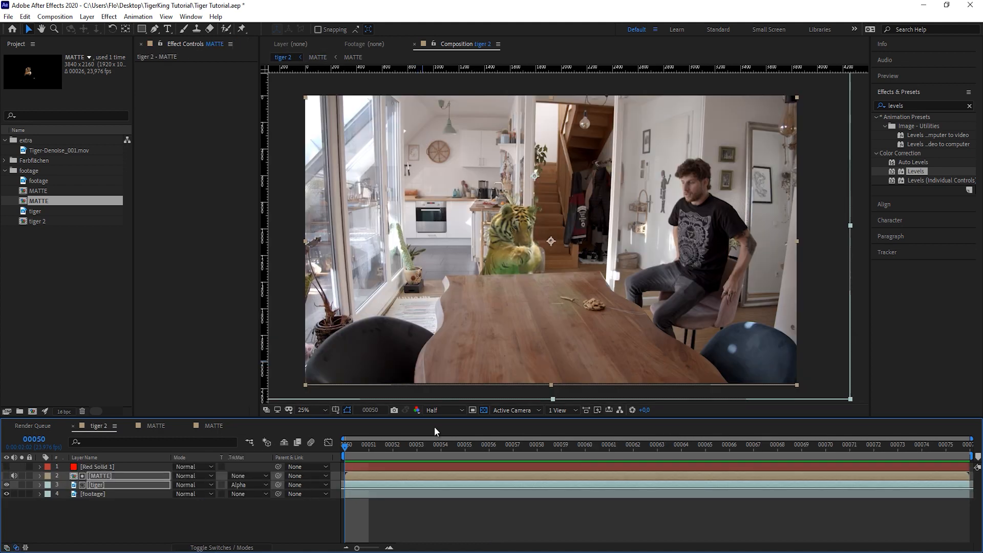
Examine the tiger's muzzle, whiskers and green spill in tiger 2 at frame 59 in full resolution
left_click_drag(357, 447, 564, 481)
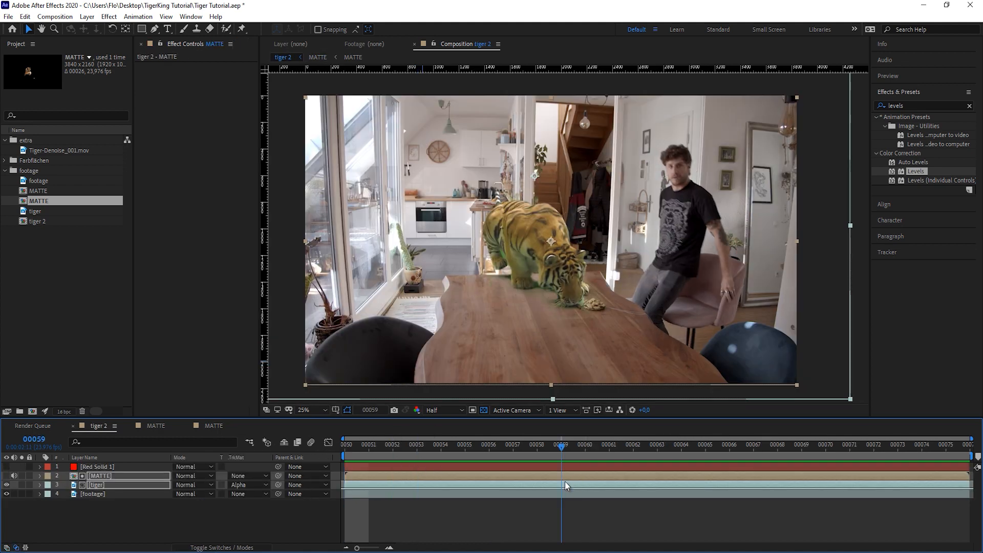
scroll(610, 318, "up", 6)
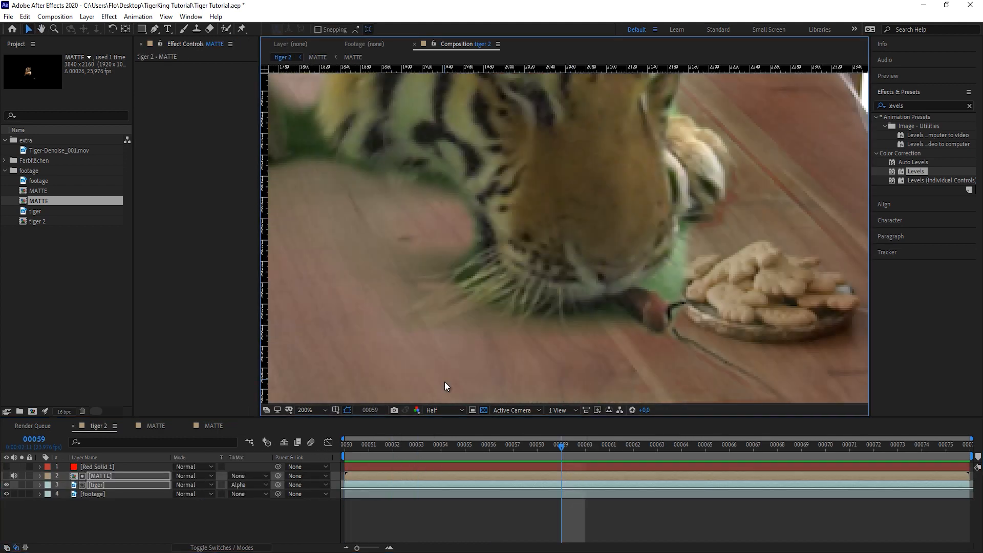
left_click(445, 411)
left_click(446, 437)
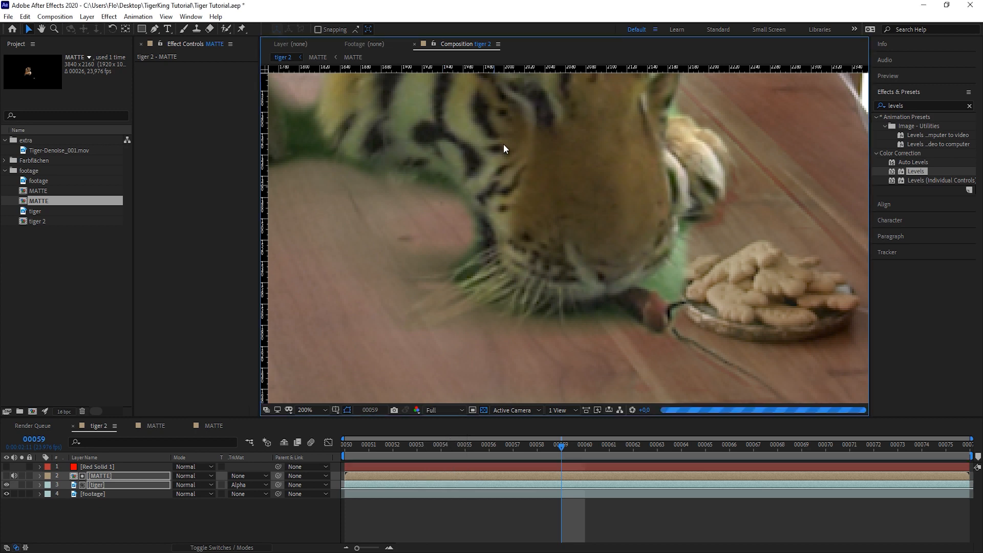
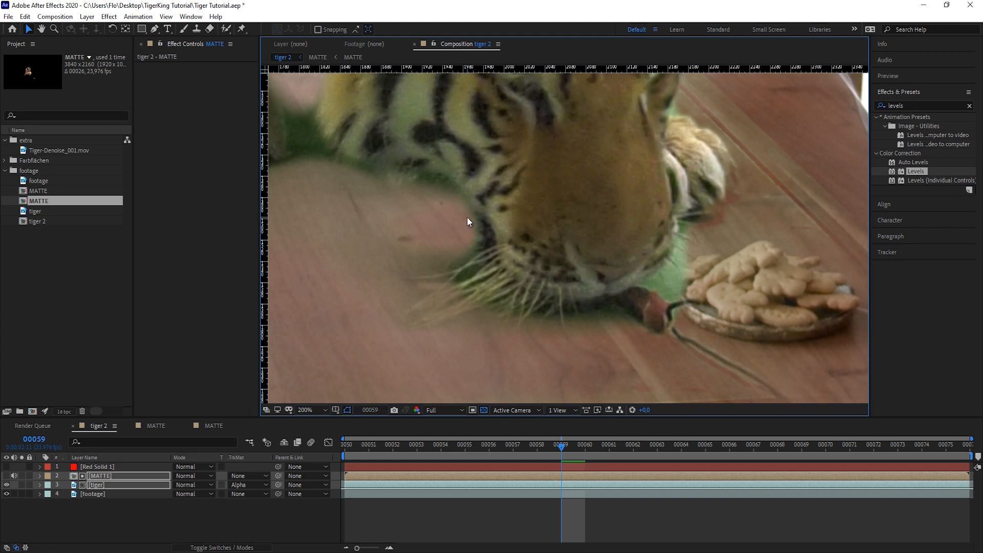
key("Page_Up")
scroll(453, 228, "down", 3)
left_click_drag(534, 257, 545, 293)
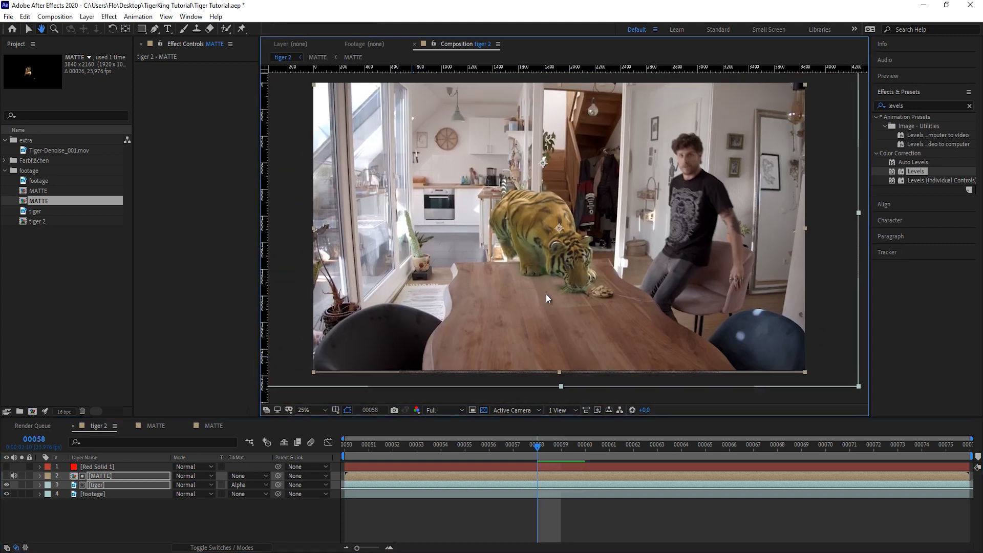
Apply the Hue/Saturation effect to the tiger layer and set its channel control to Greens
left_click(100, 485)
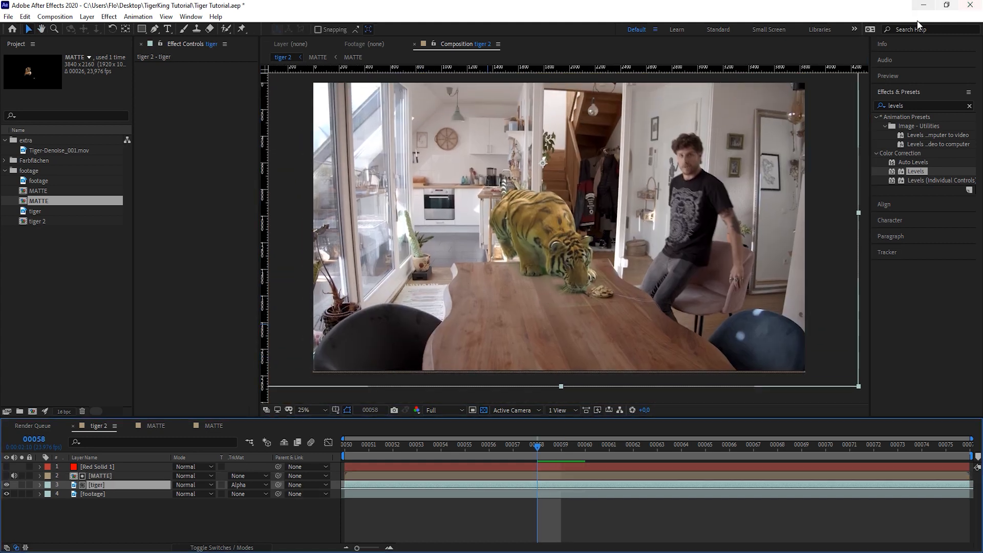
left_click(920, 104)
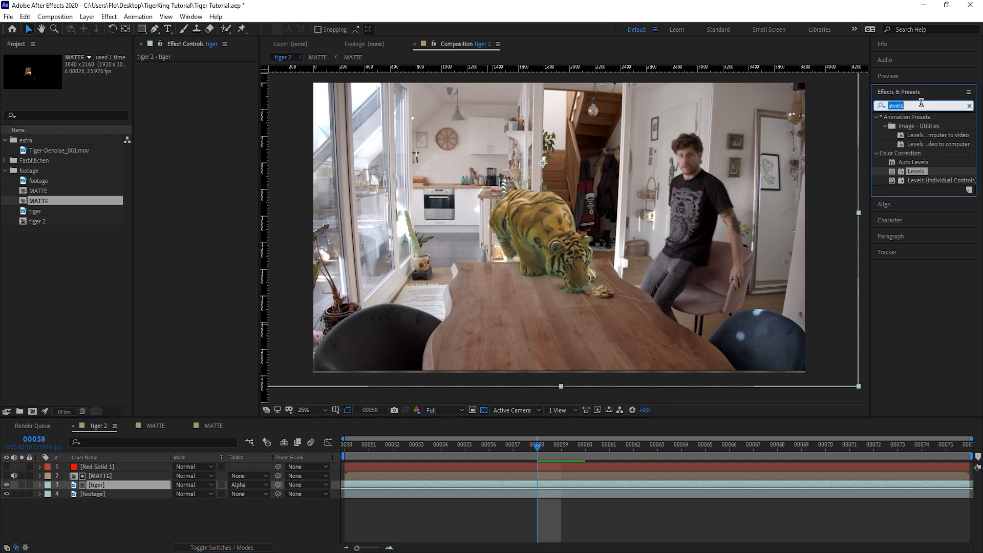
type("hue")
double_click(926, 162)
left_click(226, 76)
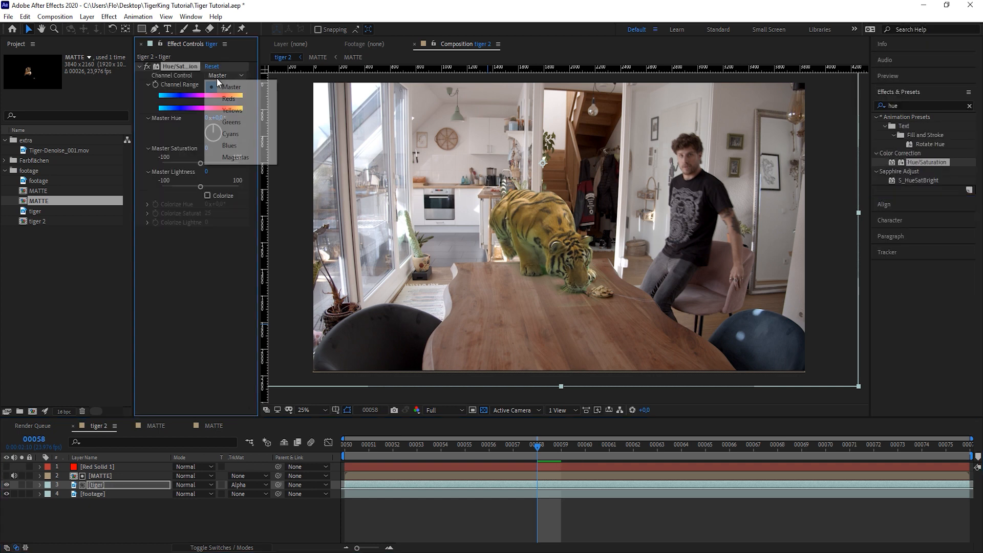
left_click(231, 122)
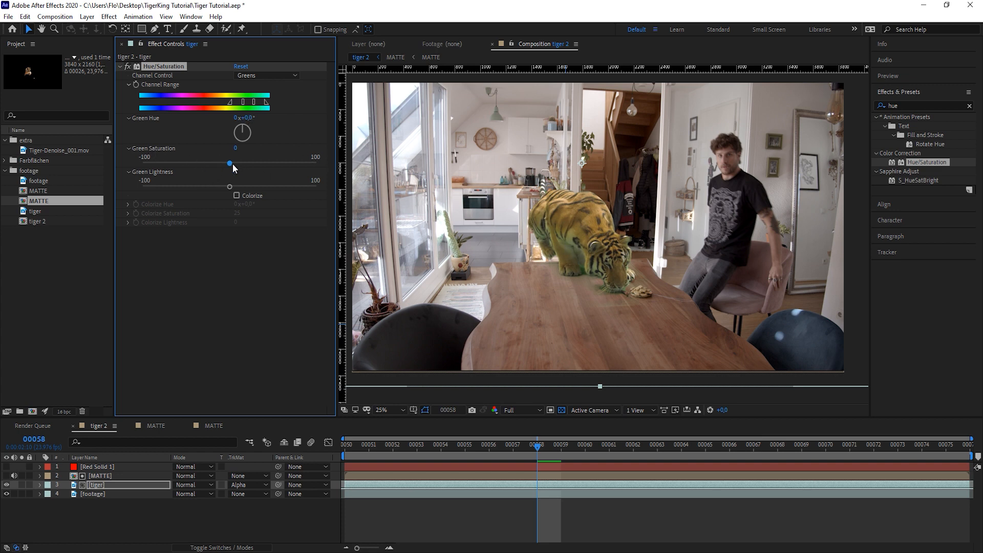
Raise Green Saturation to 91 to expose the spill and widen the Greens channel range toward yellow
left_click_drag(229, 165, 329, 168)
scroll(583, 313, "up", 2)
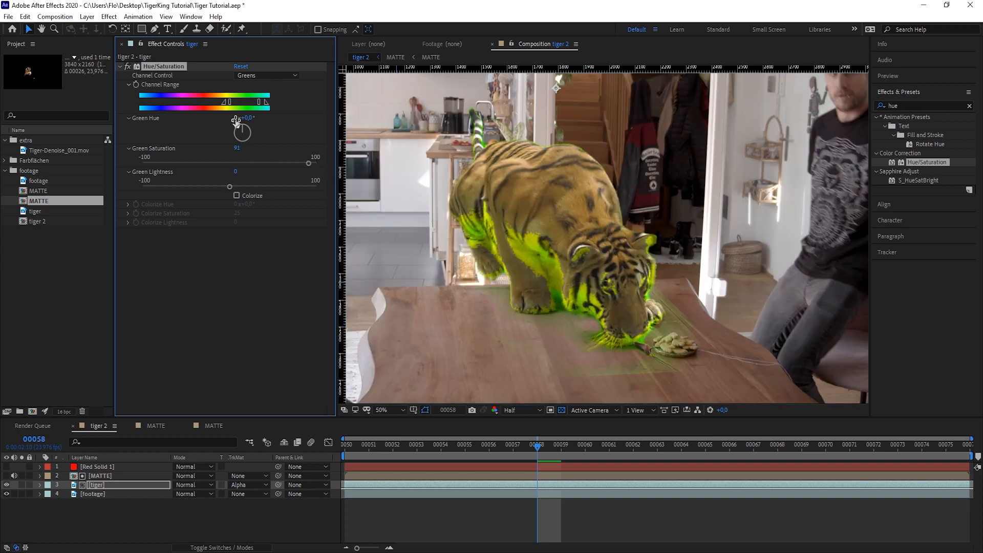
left_click_drag(225, 106, 222, 106)
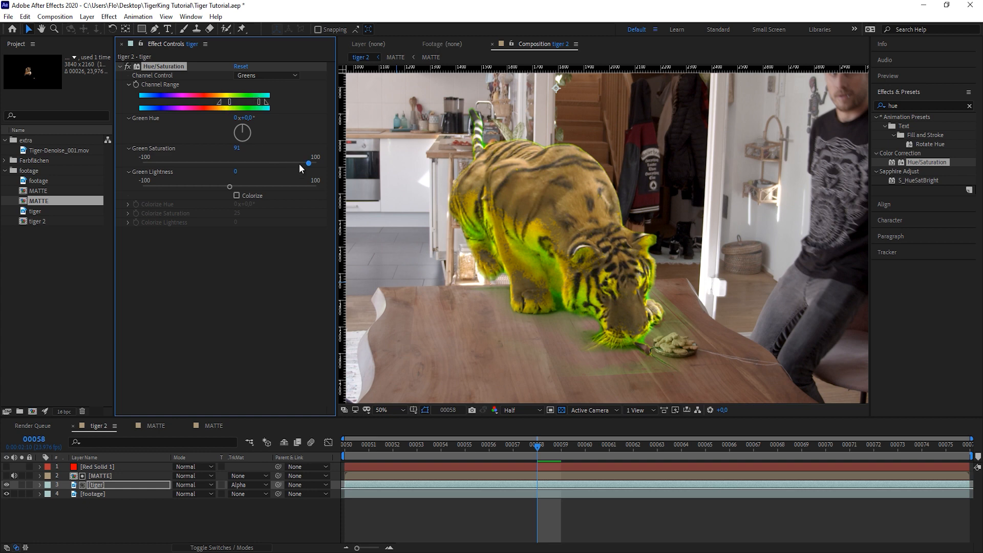
Neutralise the tiger's green spill with Green Saturation at -47 and Green Lightness at 55
left_click_drag(311, 164, 190, 173)
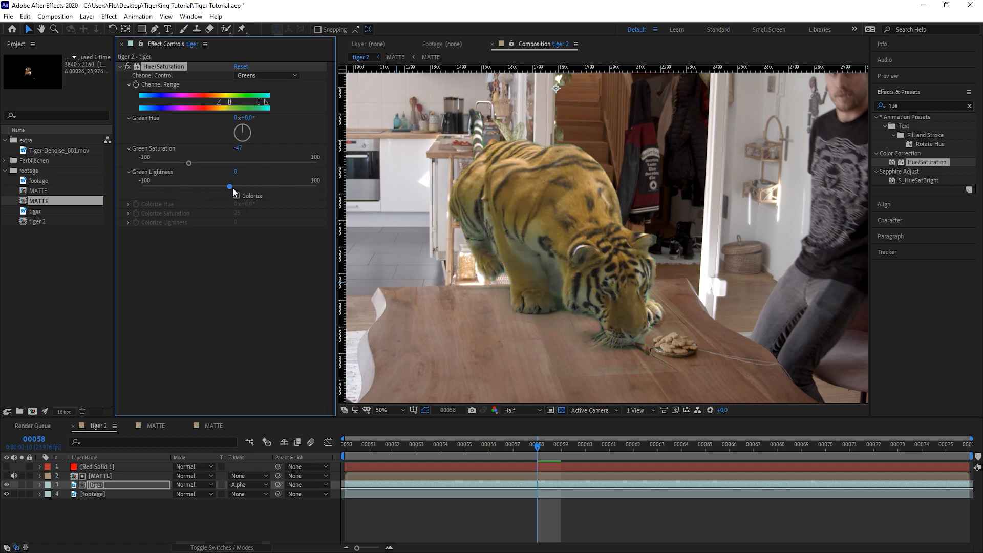
left_click_drag(219, 189, 278, 196)
key("comma")
key("comma")
Play back the despilled composite from frame 50 and examine the tiger's contact with the table at frame 71
left_click(345, 449)
key("space")
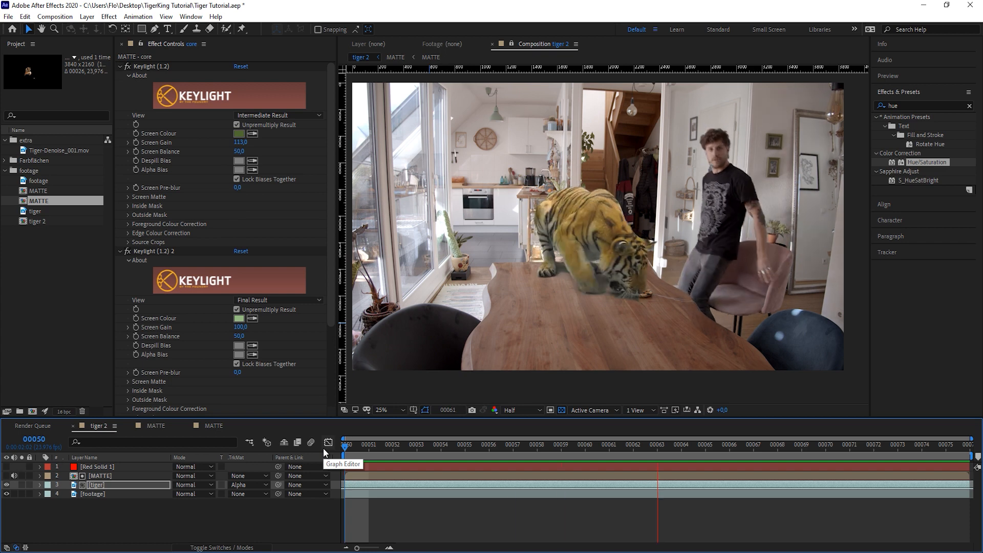
key("space")
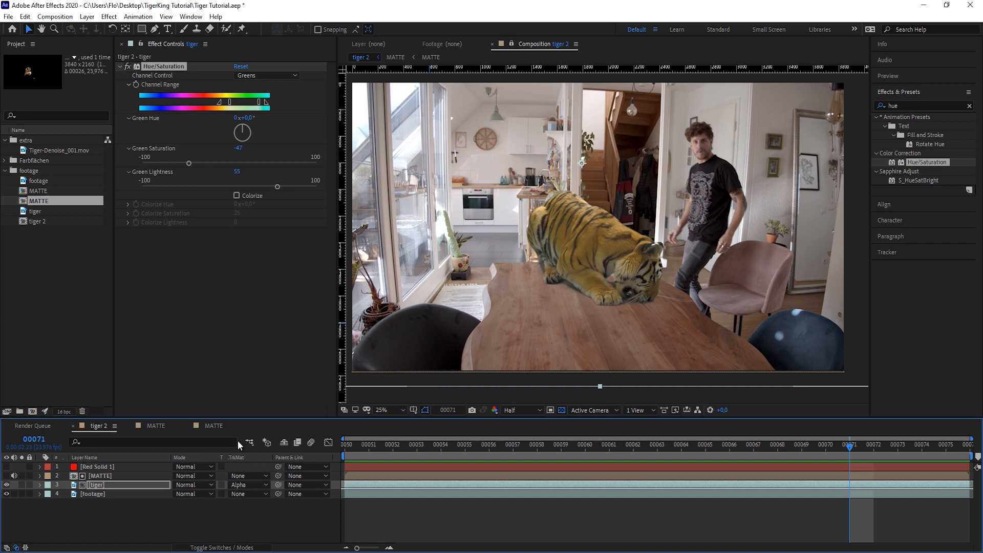
scroll(715, 302, "up", 2)
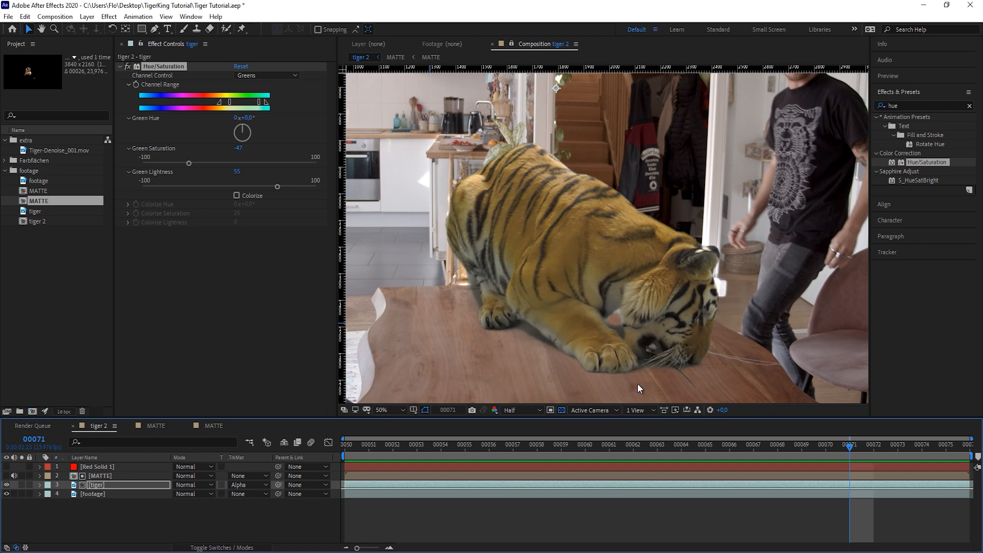
Add Tiger-Denoise_001.mov to tiger 2 directly beneath the tiger layer and rename the new layer shadow
left_click(51, 150)
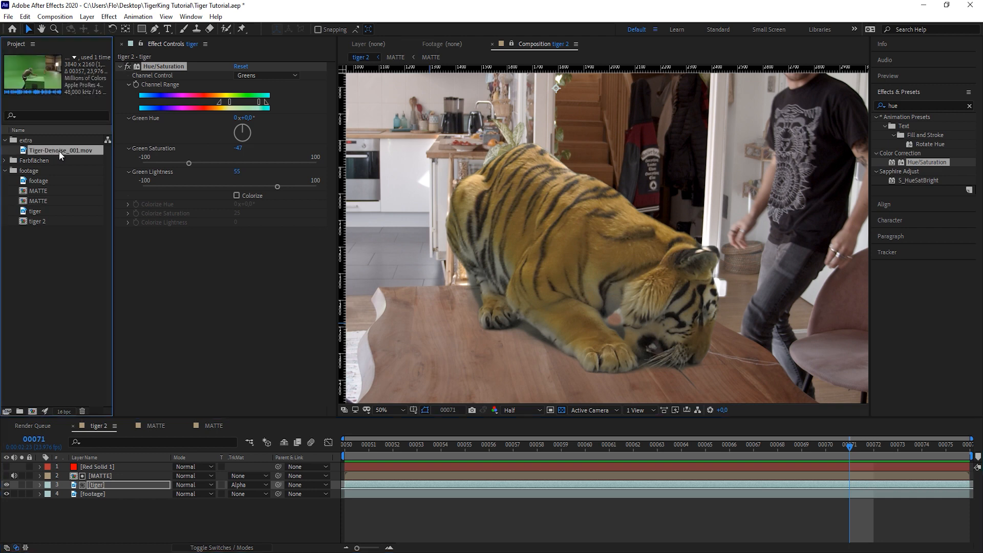
left_click_drag(57, 151, 94, 468)
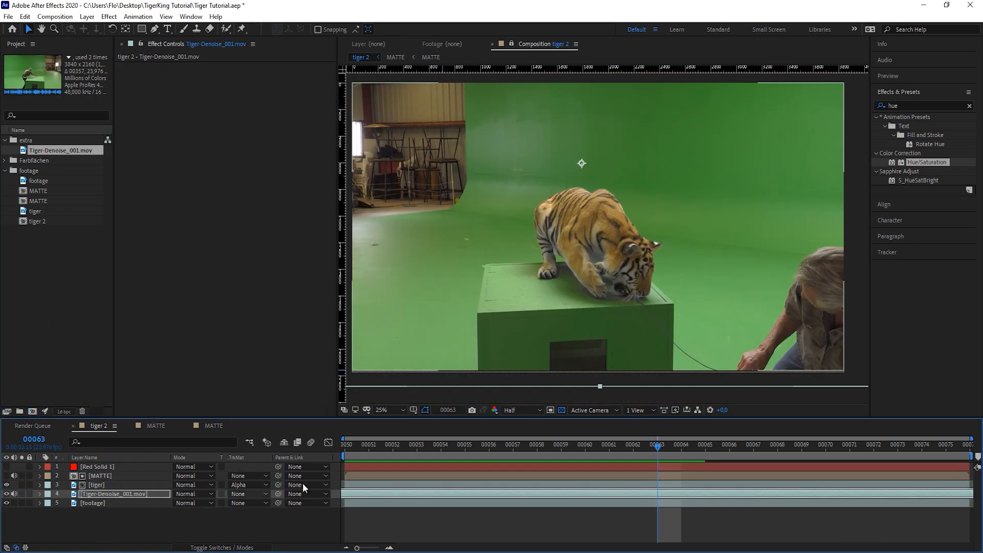
key("Return")
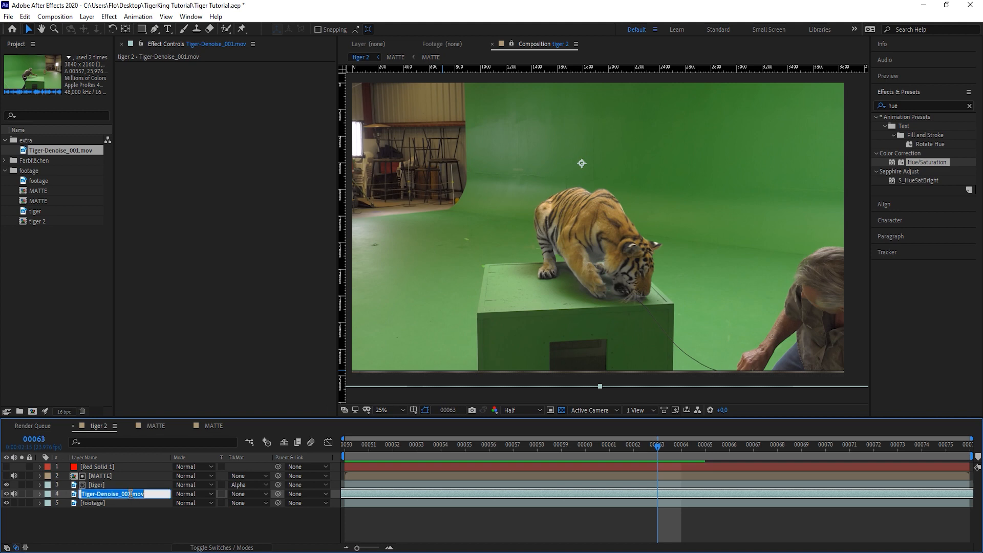
type("shadow")
key("Return")
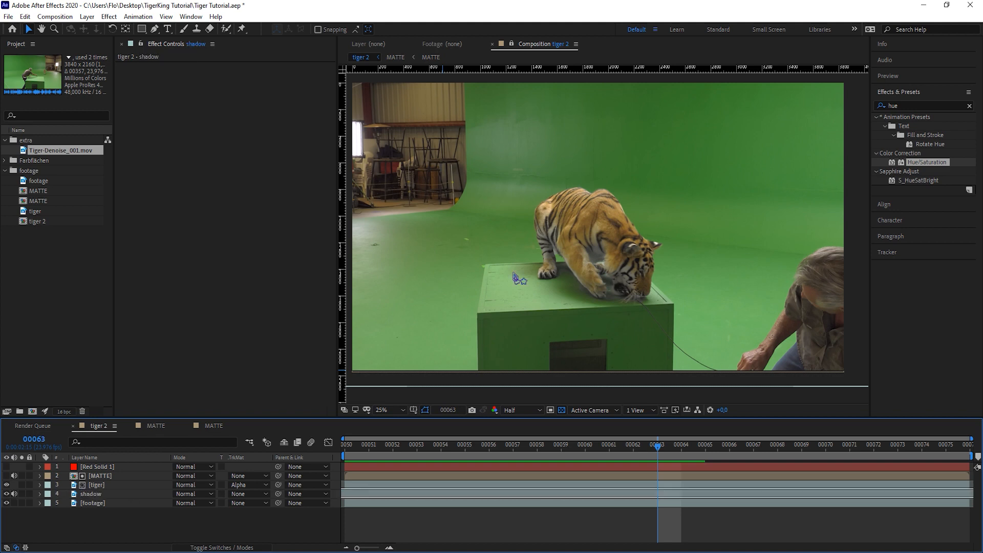
Draw a closed four-point mask on the shadow layer around the green box top beneath the tiger
key("g")
key("period")
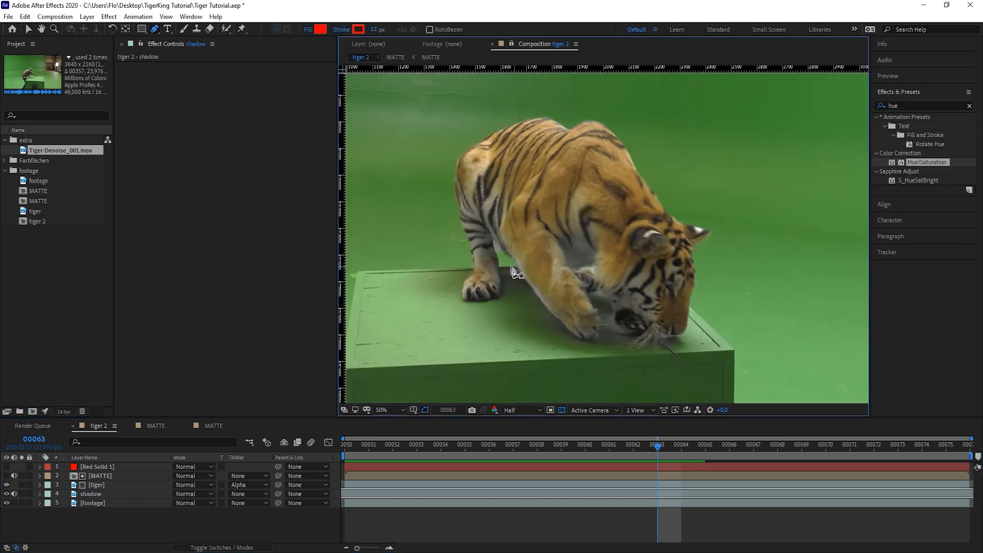
left_click(395, 272)
left_click(416, 364)
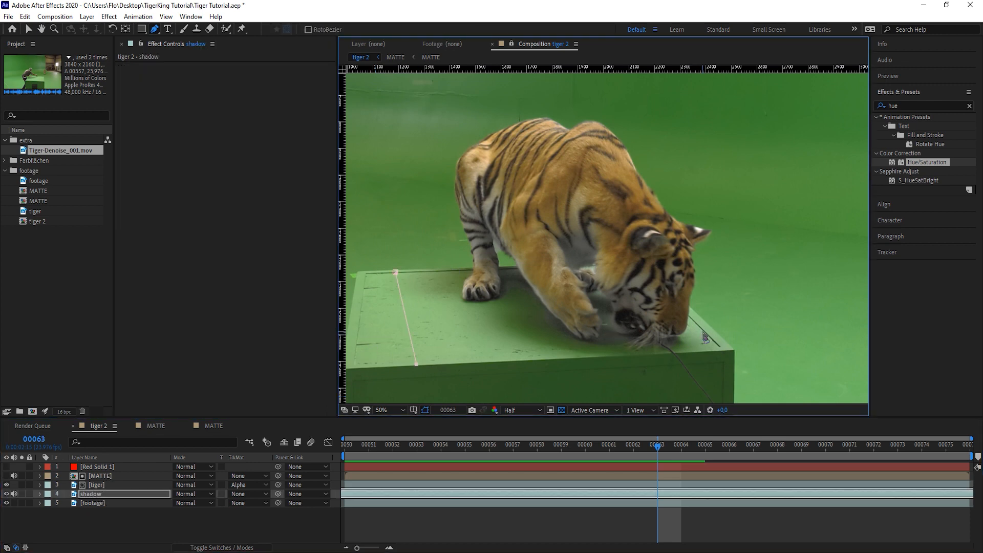
left_click(716, 346)
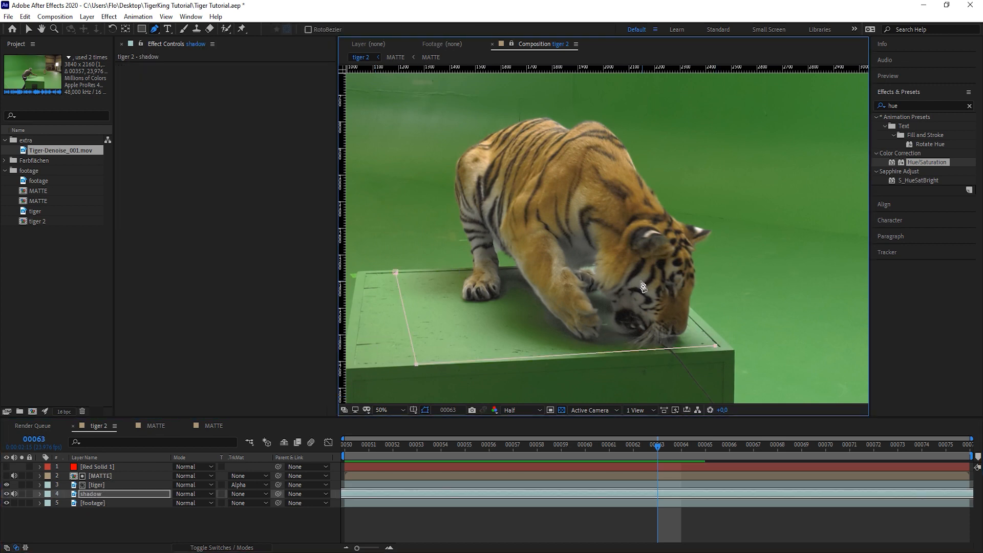
left_click(625, 259)
left_click(396, 272)
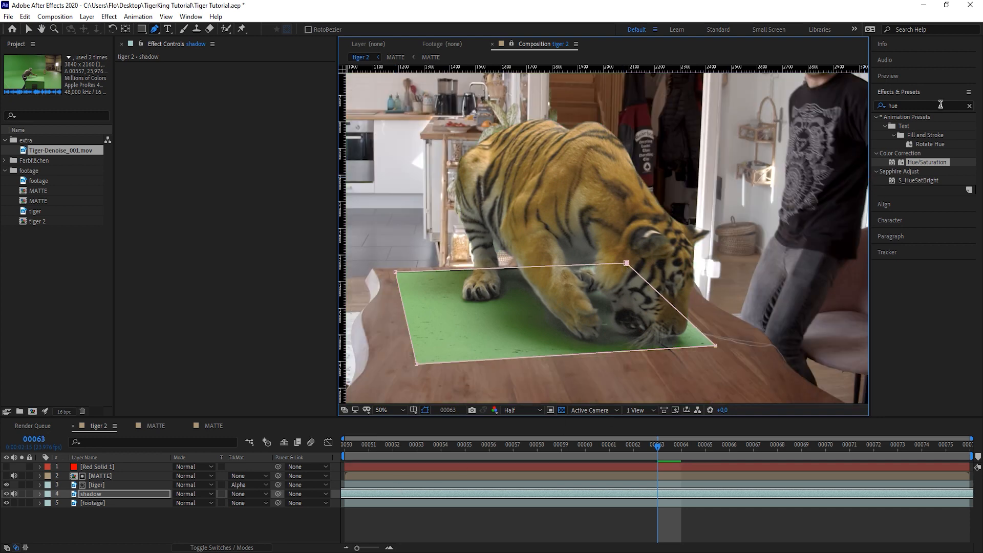
Apply Extract to the shadow layer with White Point at 130 and White Softness at 31
left_click(925, 105)
type("extra")
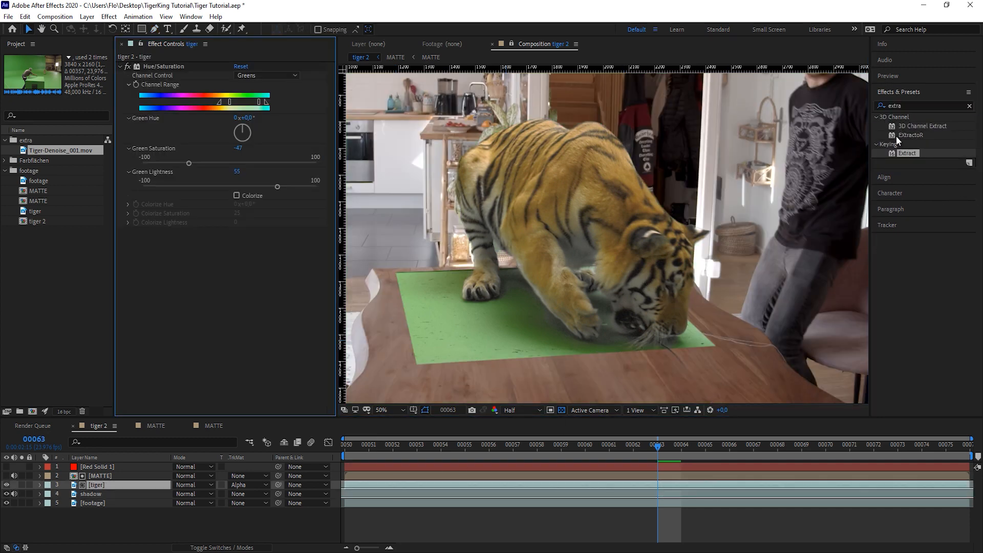
left_click_drag(906, 154, 114, 499)
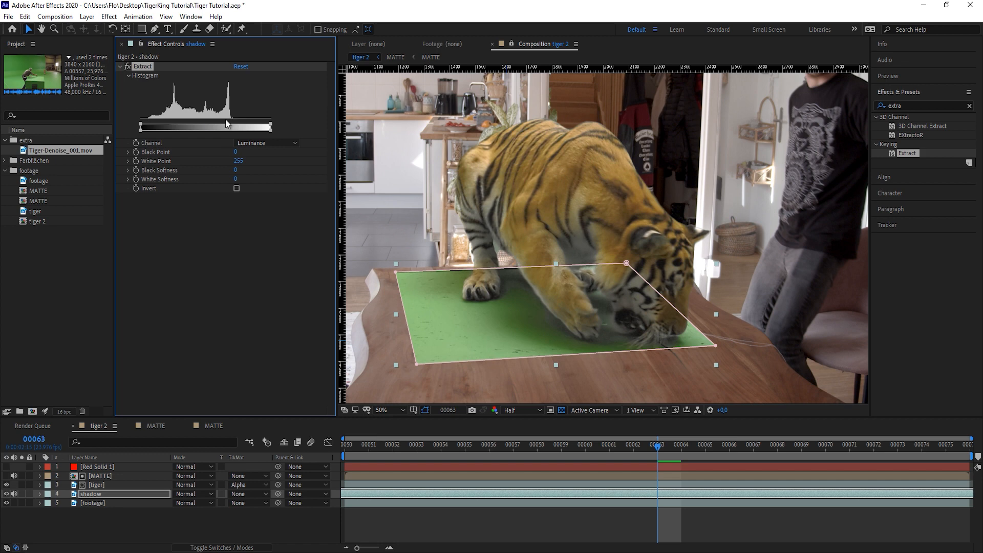
left_click_drag(269, 125, 221, 130)
left_click_drag(215, 125, 225, 130)
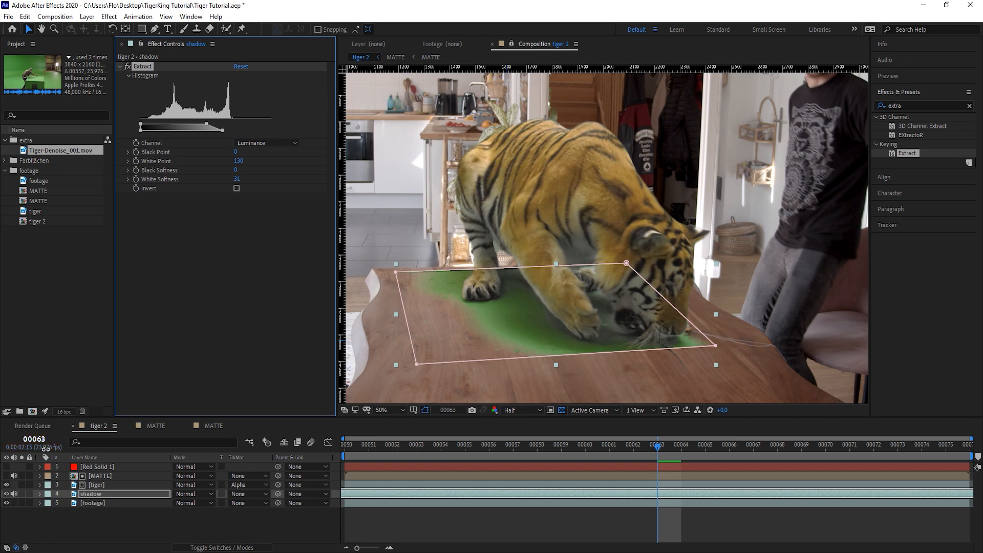
Feather the shadow mask by 39 pixels and raise its two front corners slightly toward the tiger
key("f")
left_click_drag(186, 512, 206, 512)
left_click_drag(417, 363, 417, 354)
left_click_drag(715, 345, 714, 341)
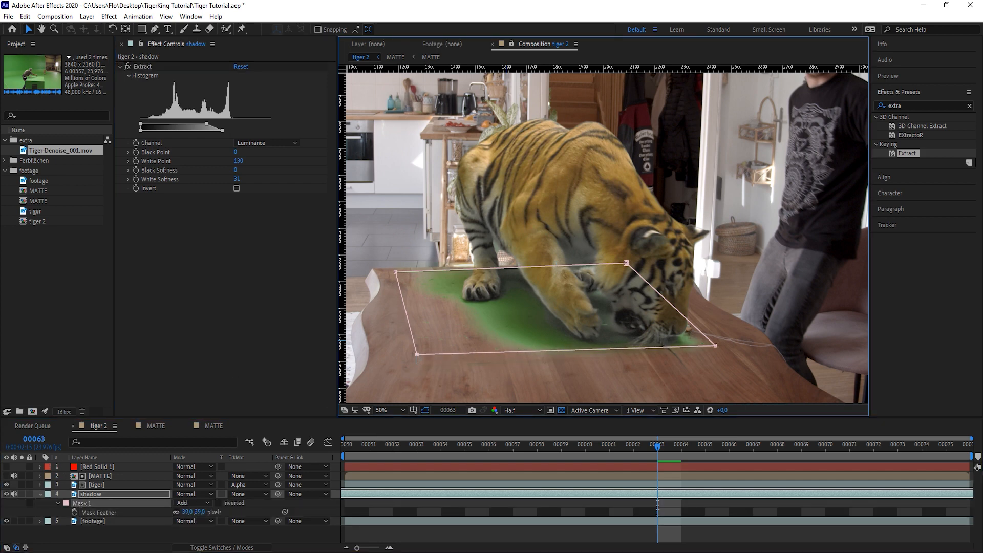
left_click(275, 340)
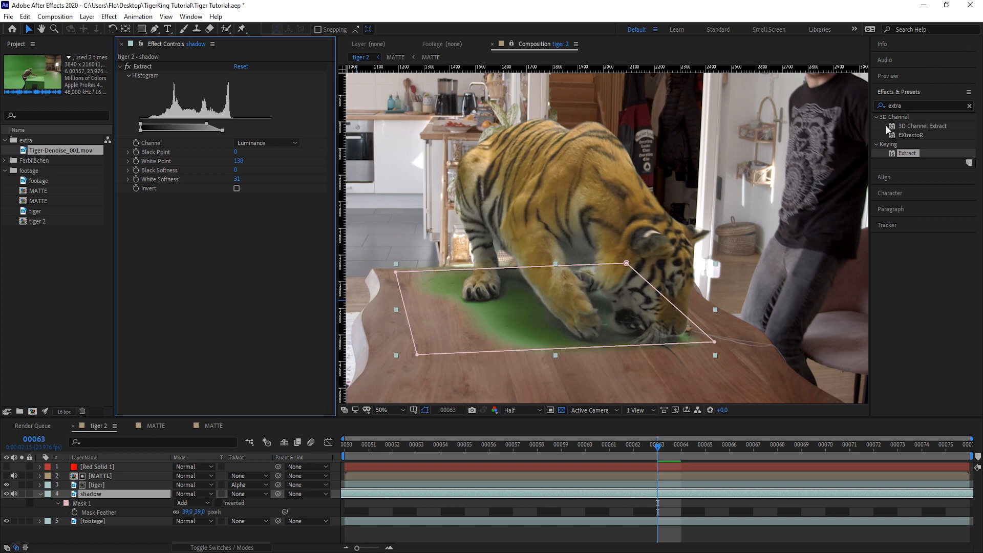
Copy the tiger layer's Hue/Saturation effect onto the shadow layer
left_click(920, 106)
key("BackSpace")
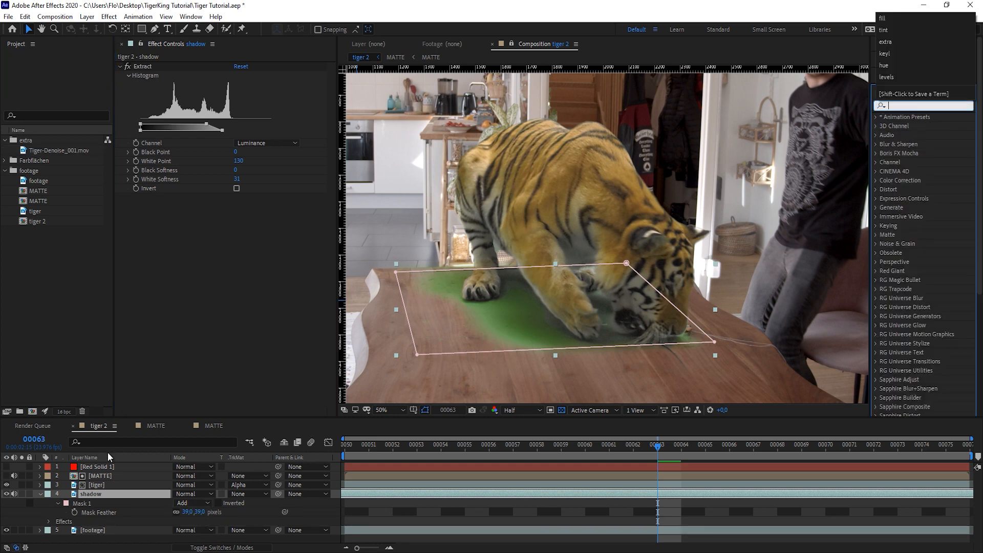
left_click(102, 485)
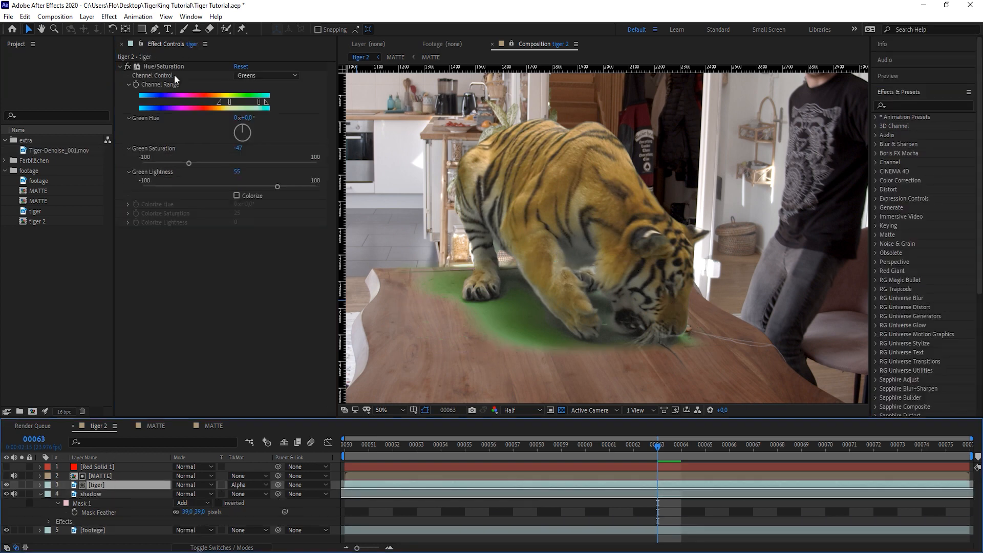
left_click(98, 492)
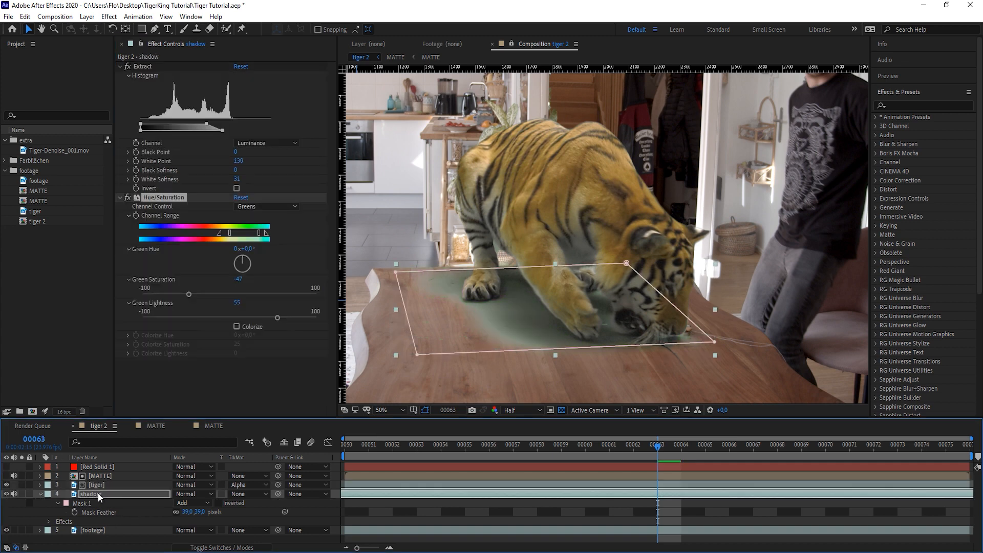
Set the shadow layer's blending mode to Darken
key("comma")
key("comma")
left_click(190, 495)
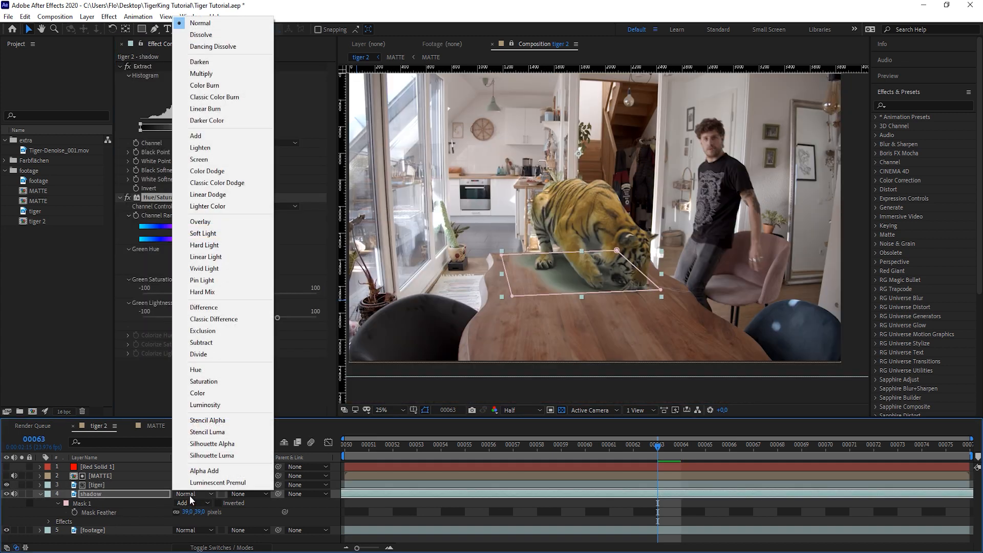
left_click(200, 62)
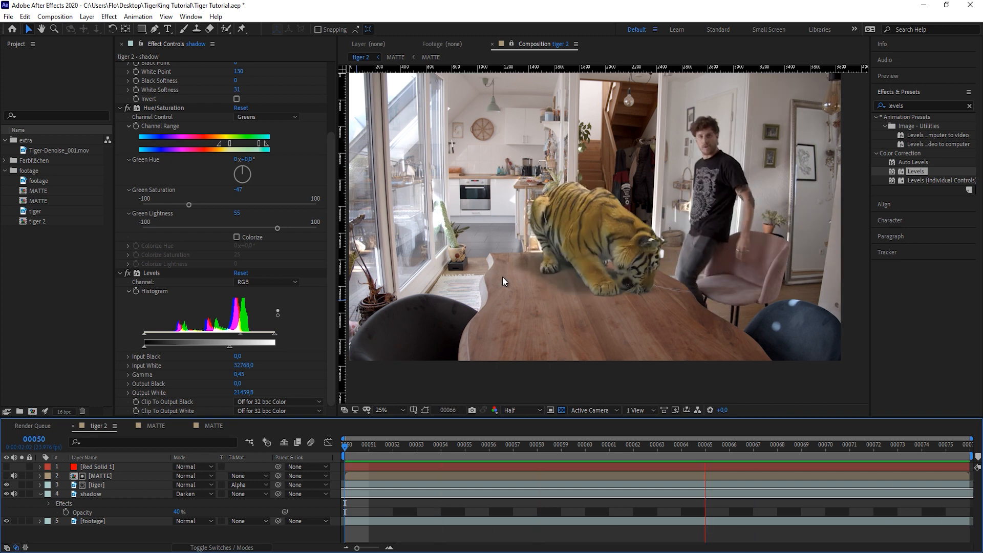
Pre-compose the MATTE and tiger layers together into a composition named KEY
left_click(119, 75)
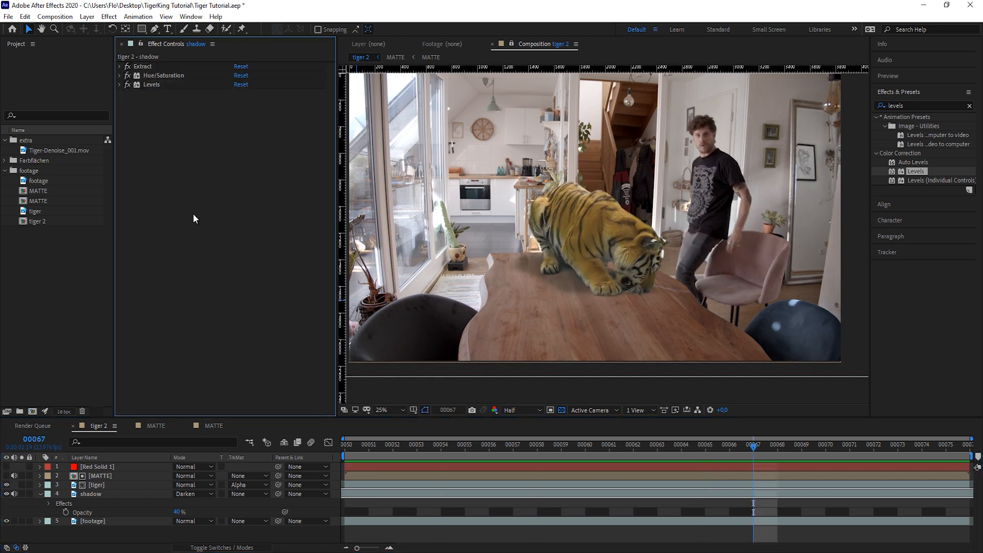
left_click(102, 492)
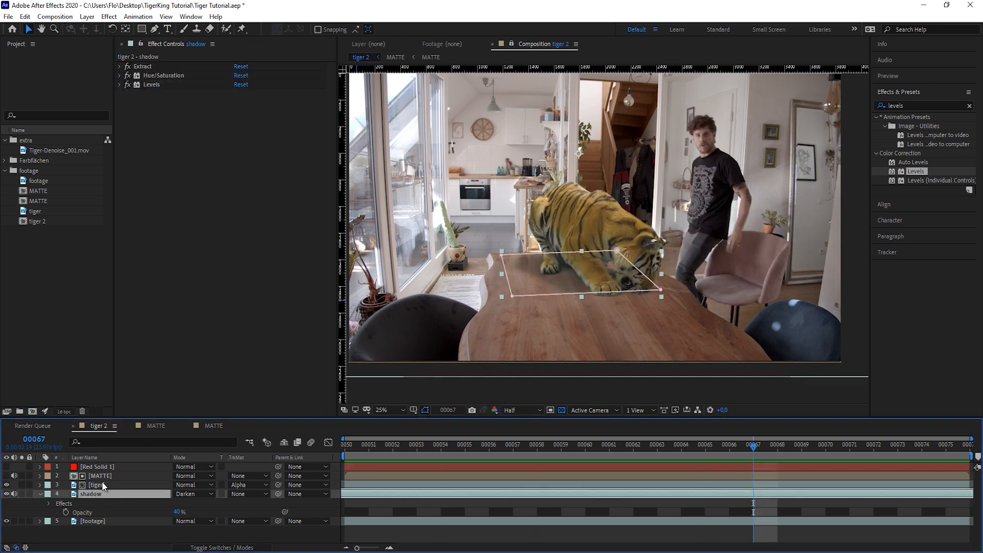
left_click(103, 481)
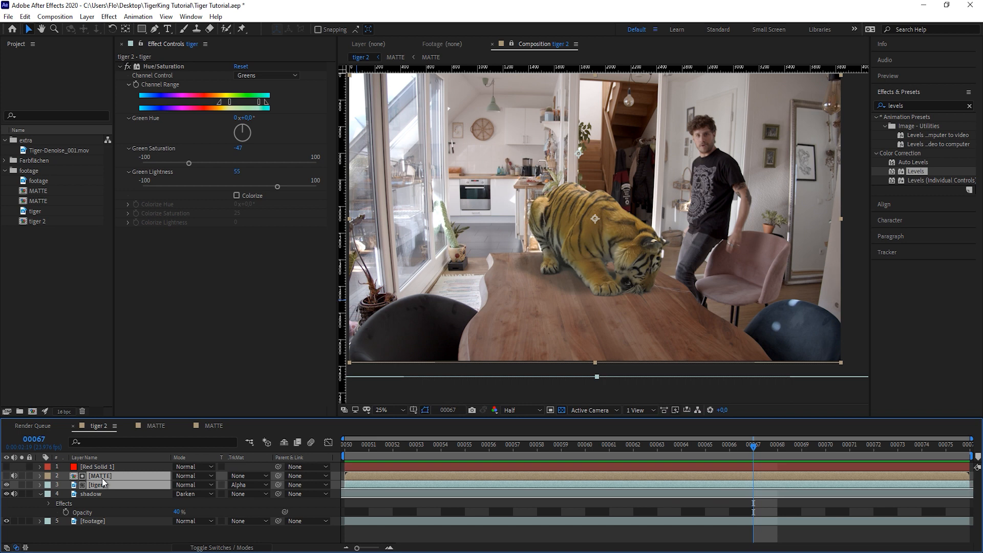
key("ctrl+shift+c")
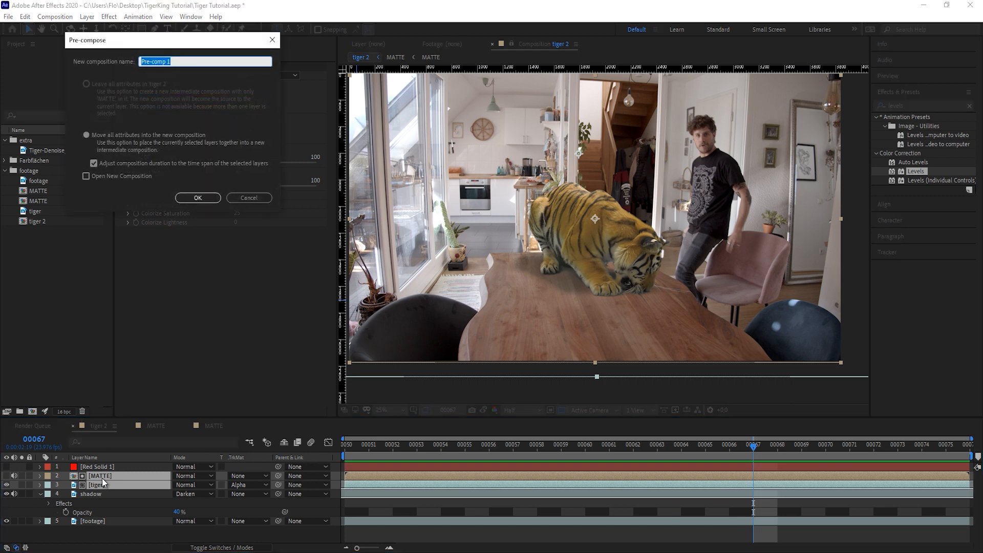
type("KEY")
key("Return")
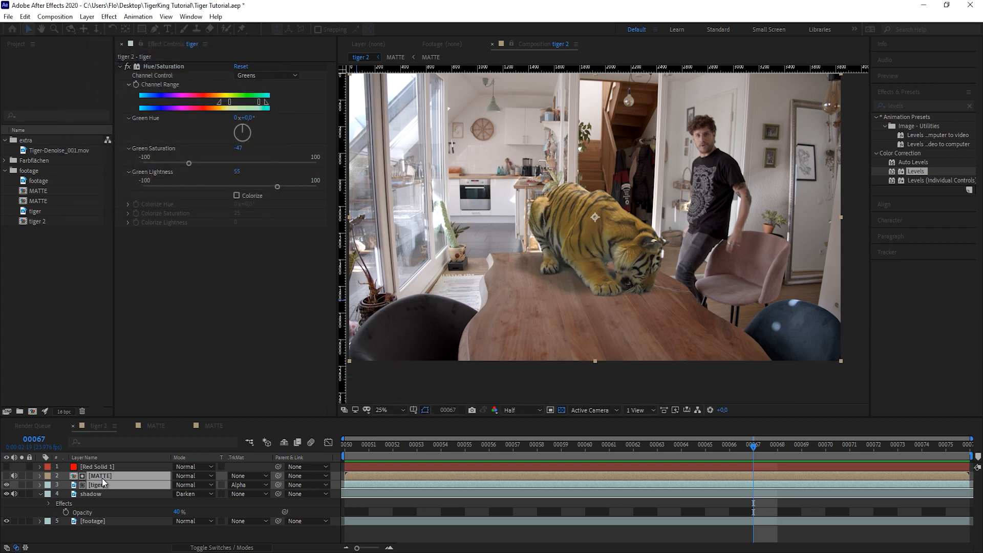
left_click(90, 484)
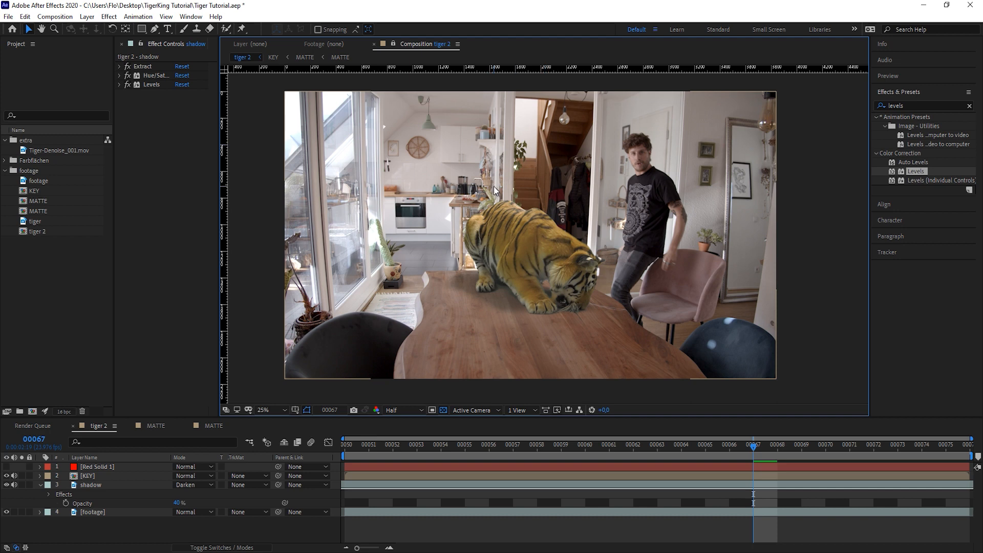
Add an adjustment layer named saturation on top and apply Hue/Saturation with Master Saturation at 100
left_click(481, 252)
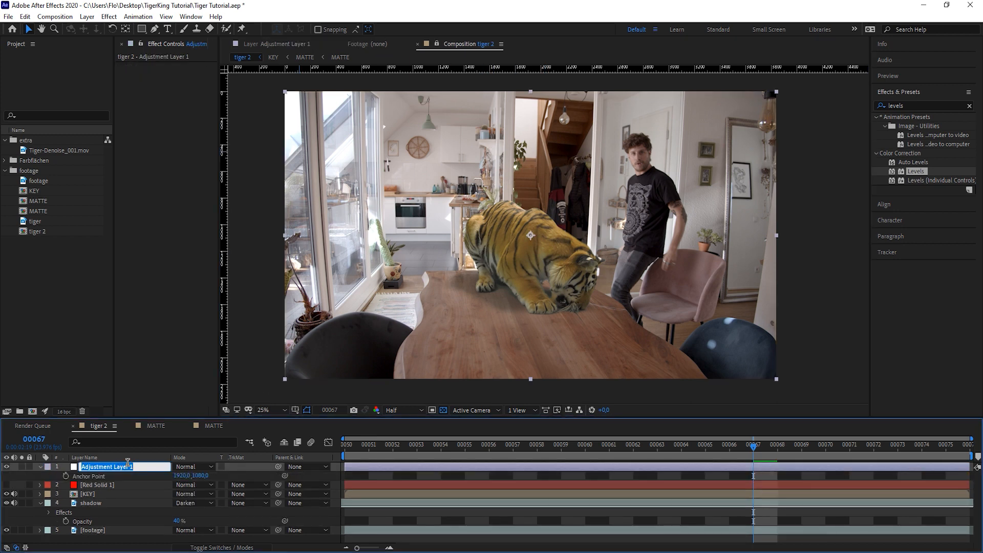
type("saturation")
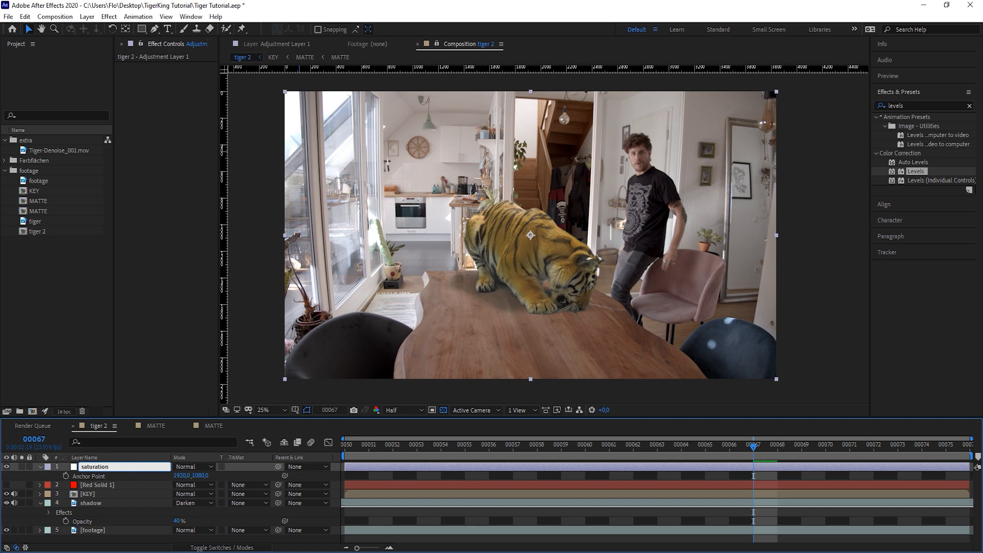
left_click(917, 105)
type("sat")
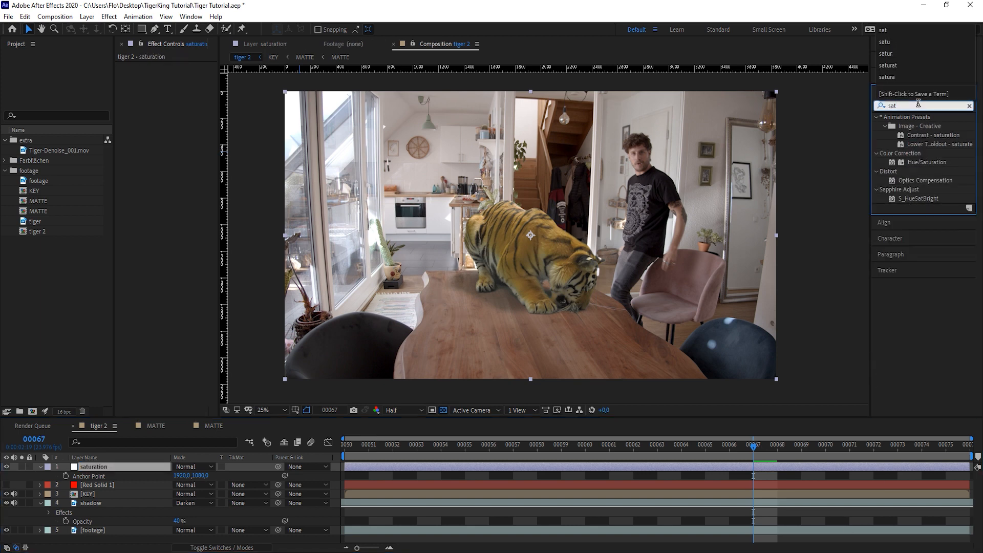
left_click_drag(926, 162, 125, 467)
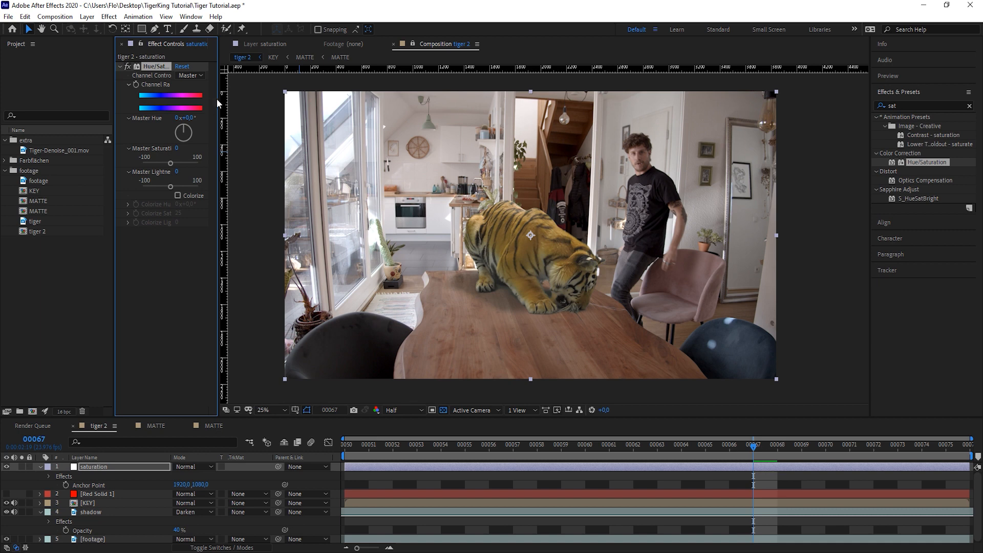
left_click_drag(217, 102, 284, 102)
left_click_drag(213, 148, 805, 279)
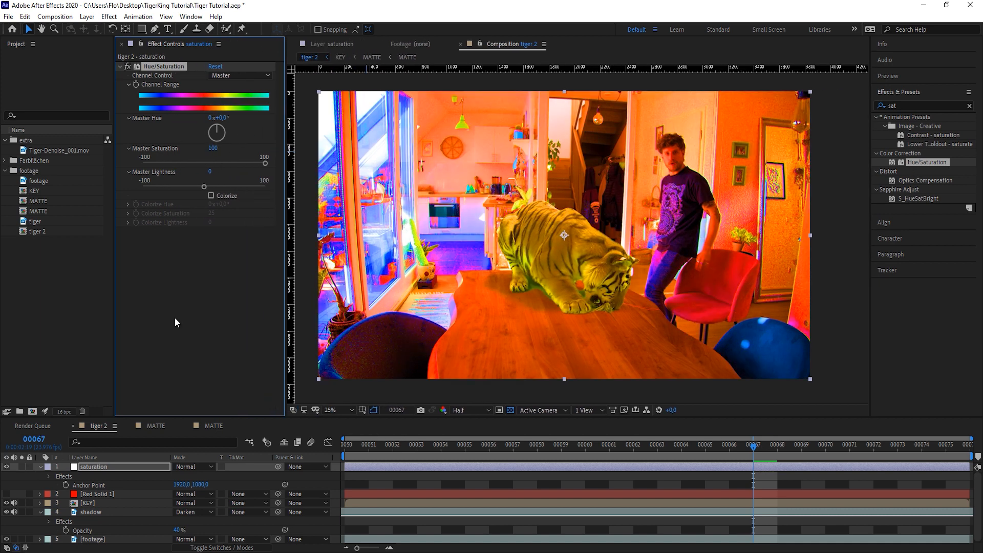
Apply Levels to the KEY layer and set its Red Gamma to 1.19
left_click(884, 92)
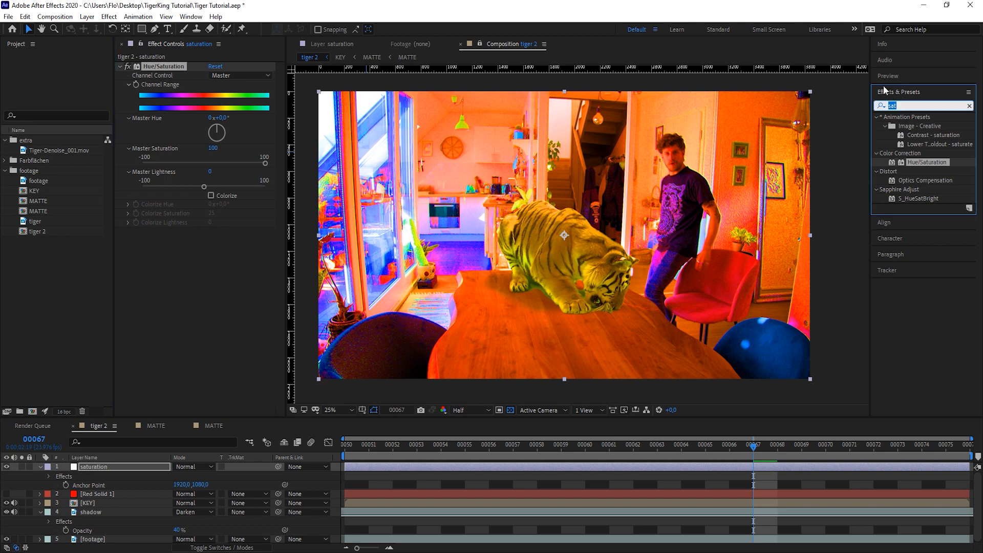
type("levels")
left_click(97, 503)
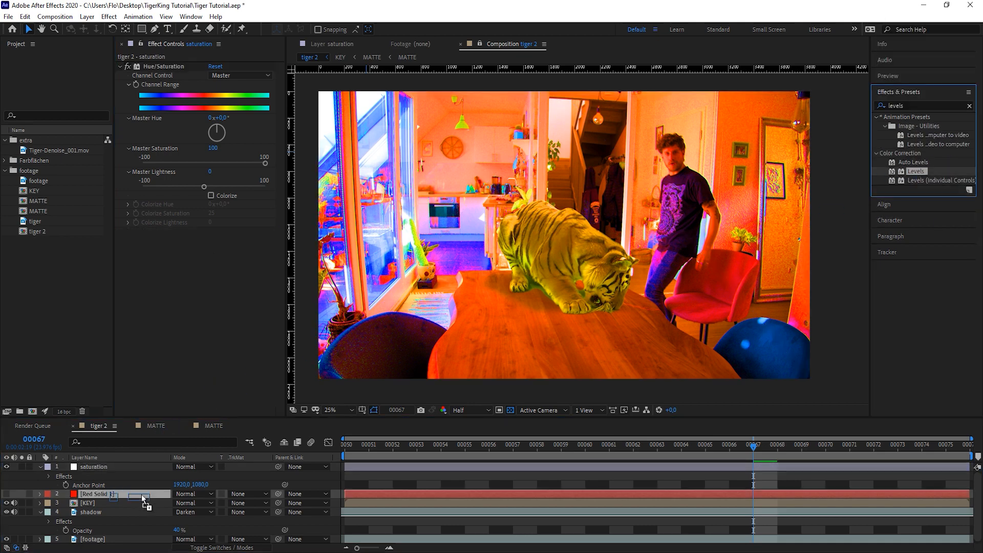
left_click_drag(285, 126, 354, 125)
left_click(330, 75)
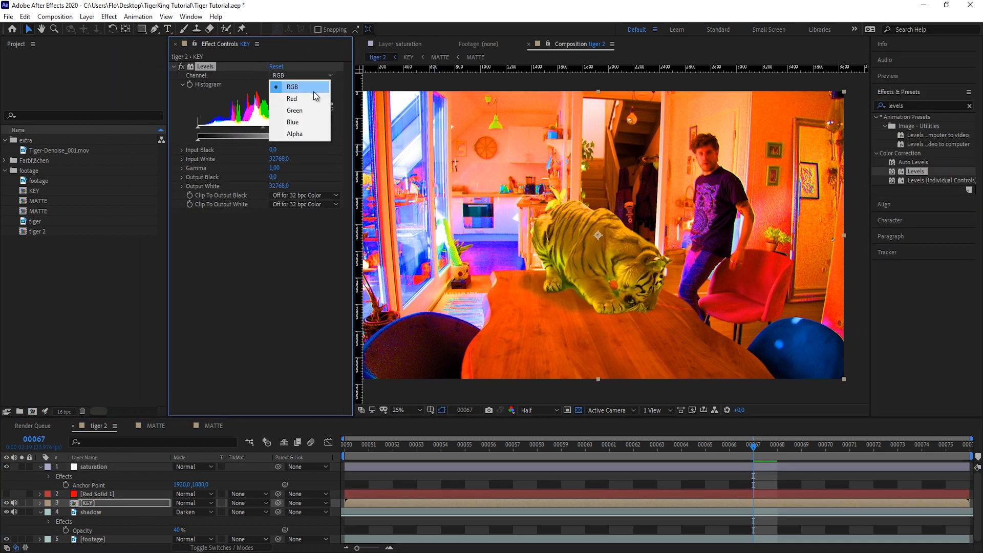
left_click(313, 92)
left_click_drag(261, 130, 255, 132)
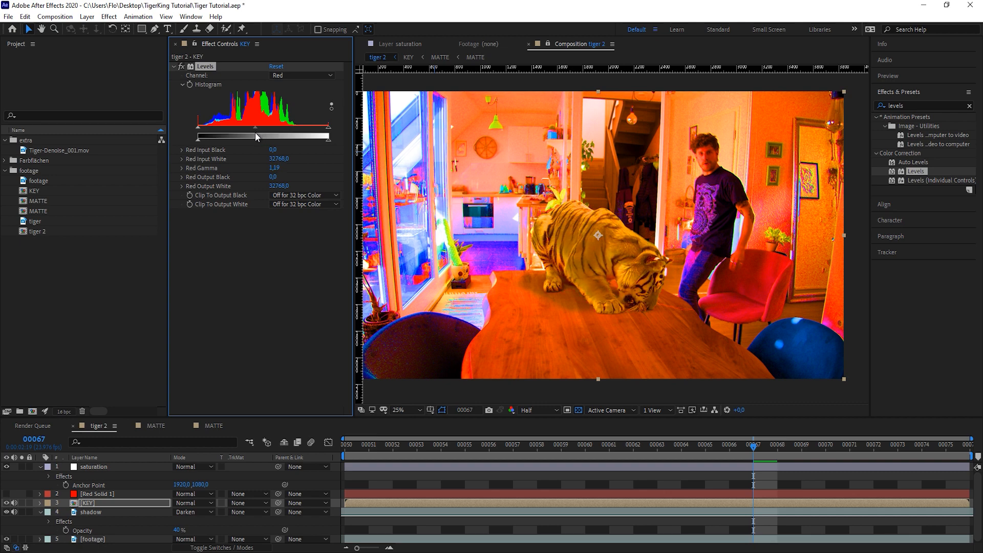
Set the KEY layer's Green Gamma to 1.01 in Levels
left_click(297, 75)
left_click(295, 110)
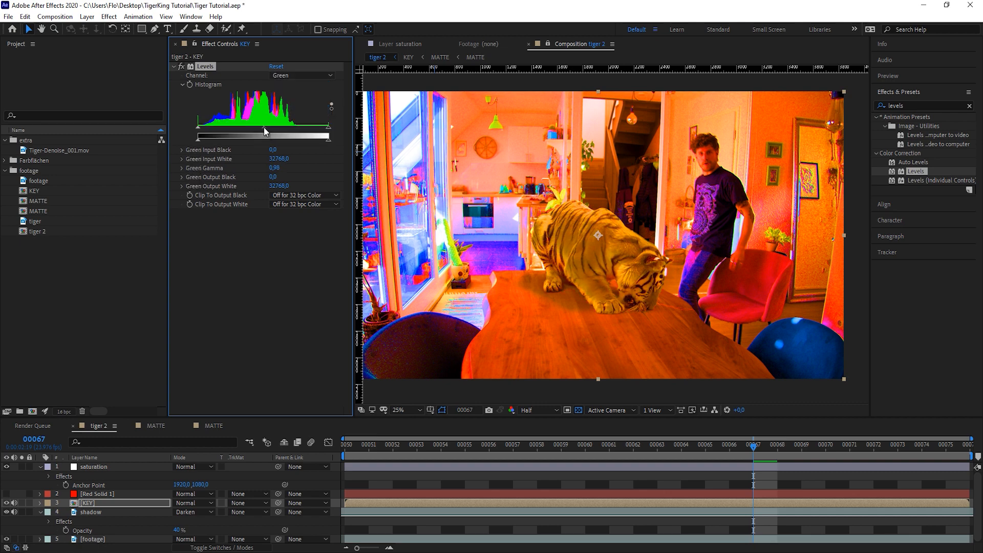
mouse_move(328, 128)
left_mouse_down()
mouse_move(308, 132)
mouse_move(331, 136)
left_mouse_up()
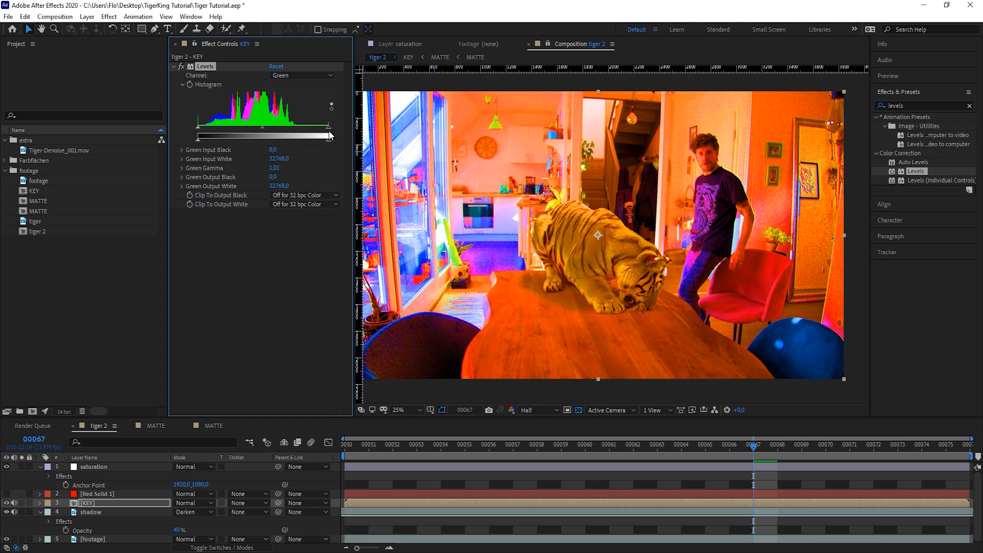
left_click(202, 126)
left_click_drag(199, 139, 192, 137)
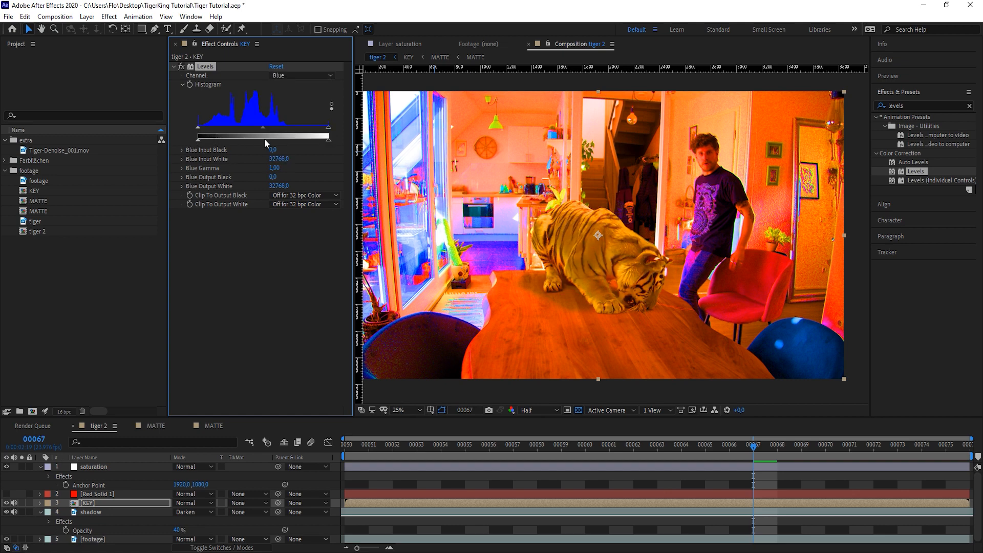
Set Blue Gamma to 0.93 and Blue Input White to 29941 on KEY, and return Levels to RGB
left_click_drag(262, 128, 267, 131)
left_click_drag(328, 127, 317, 129)
left_click(300, 75)
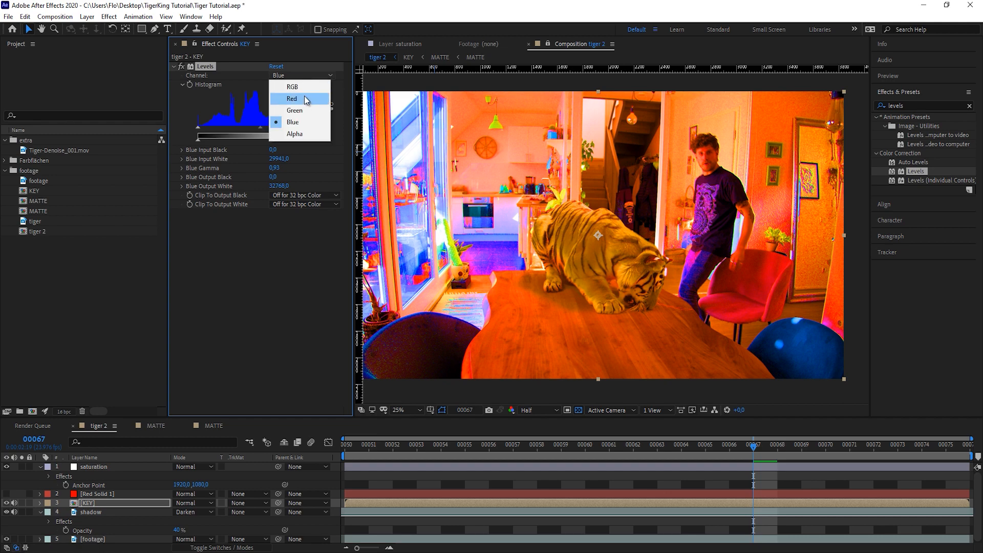
left_click(301, 87)
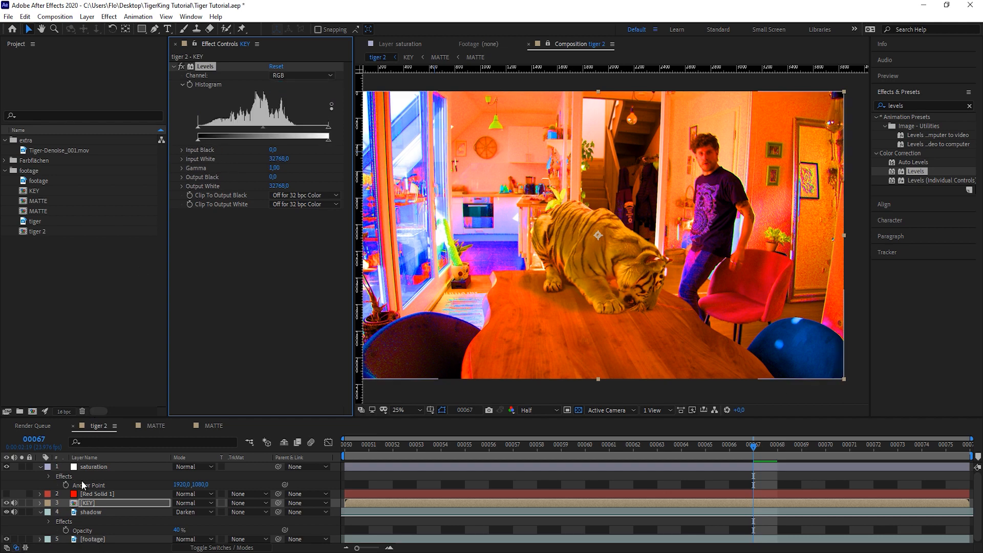
Set the KEY layer's Levels Input Black to 3469.6, judging it at +13.8 preview exposure, and hide the saturation layer
left_click_drag(743, 416, 812, 415)
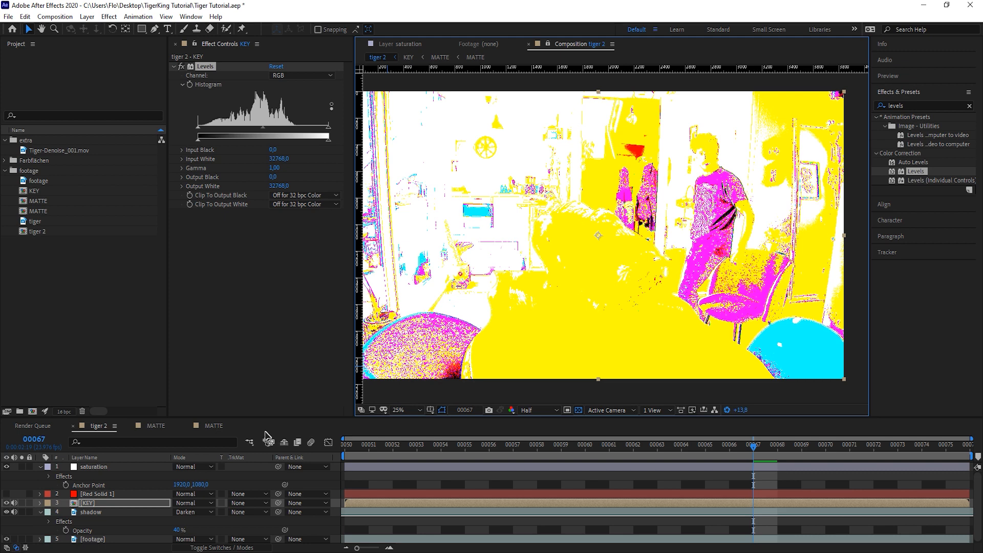
left_click(105, 504)
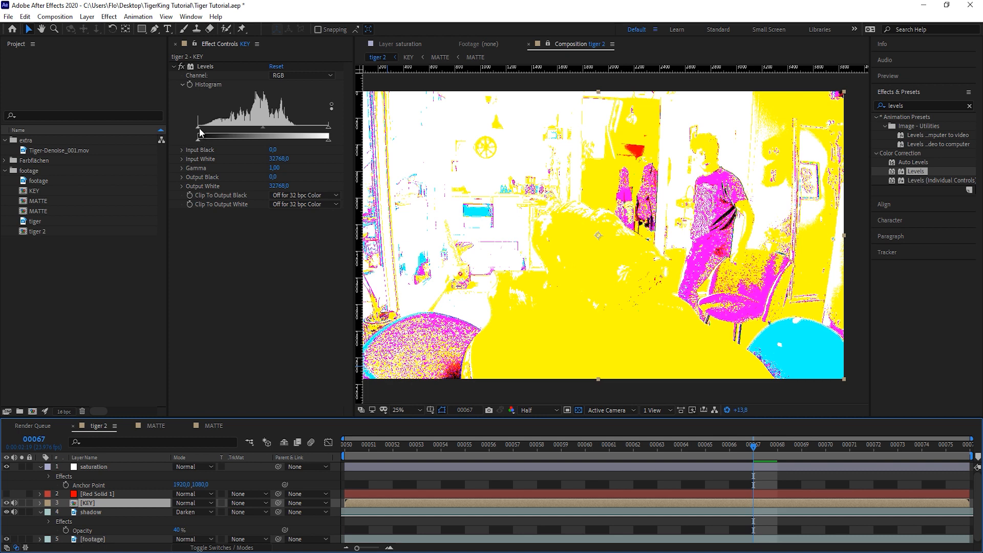
left_click_drag(200, 133, 212, 131)
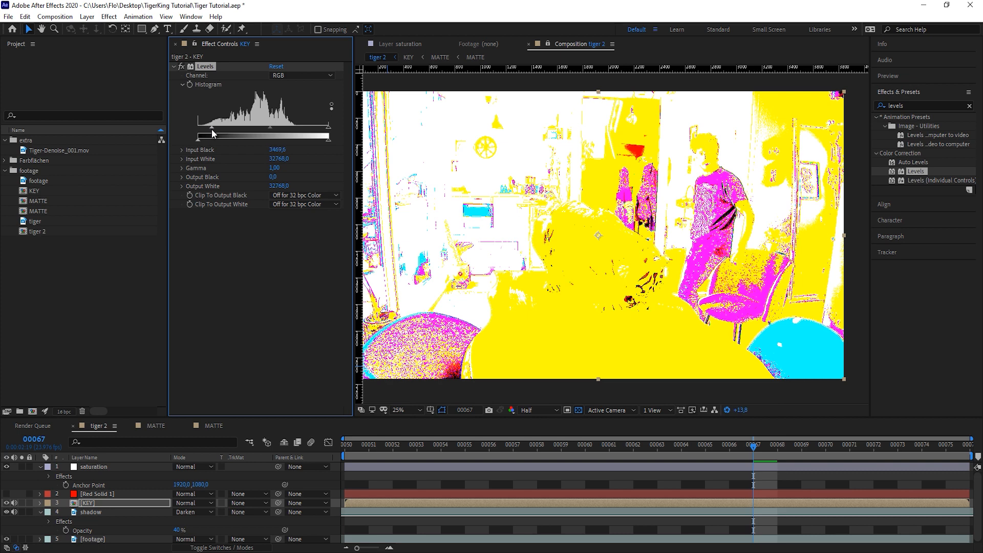
left_click_drag(740, 410, 695, 420)
left_click(725, 410)
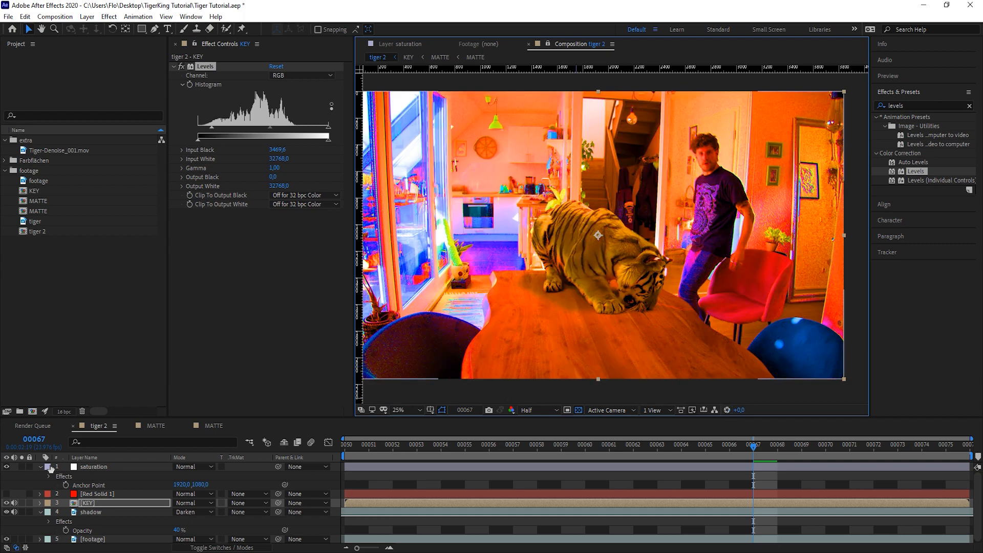
left_click_drag(765, 146, 751, 144)
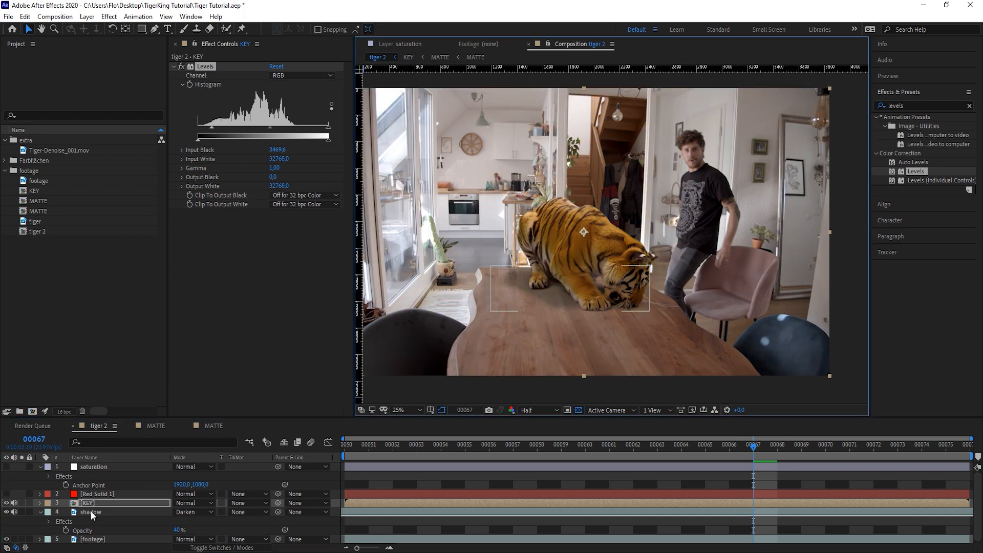
Compare the tiger with and without the Levels effect on the KEY layer
left_click(182, 66)
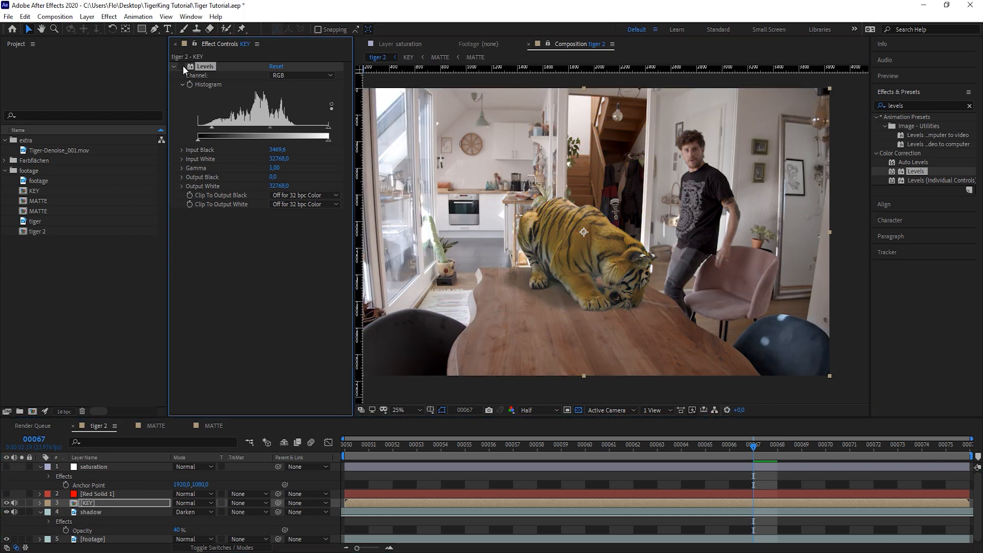
left_click(183, 66)
left_click(183, 66)
left_click(183, 66)
left_click(182, 66)
left_click(183, 66)
left_click(182, 65)
left_click(182, 65)
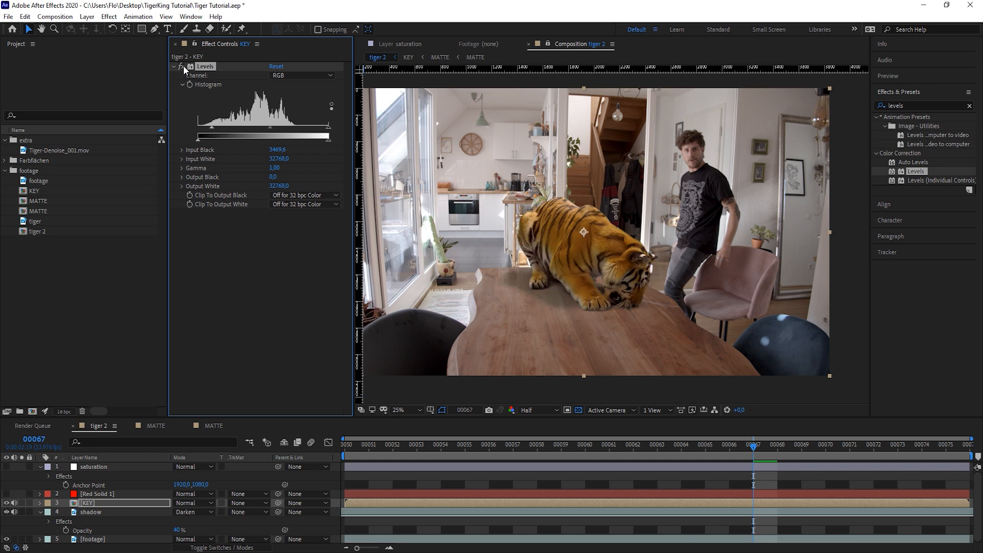
left_click(183, 65)
left_click(182, 65)
Apply Hue/Saturation to the KEY layer and set its Master Saturation to -30
left_click(916, 106)
type("satura")
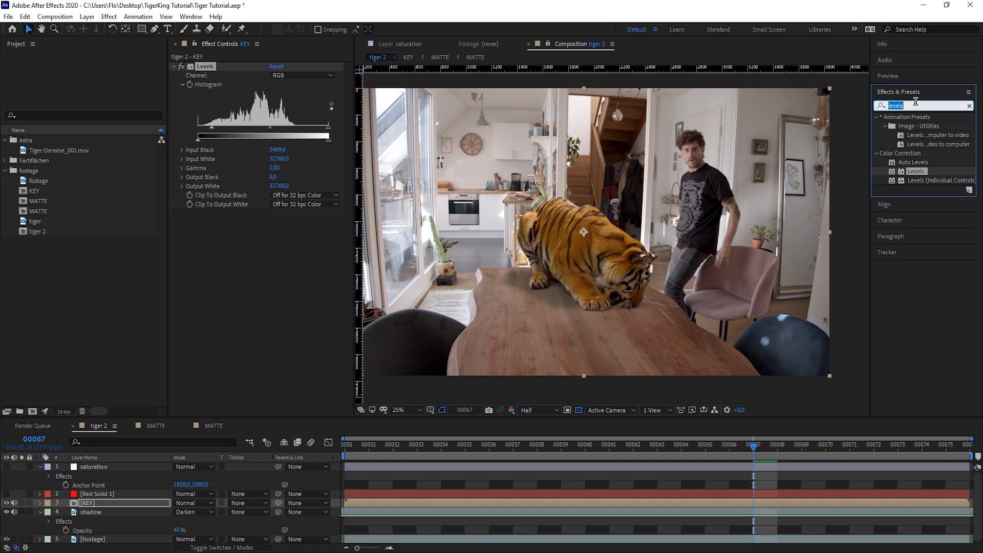
double_click(926, 162)
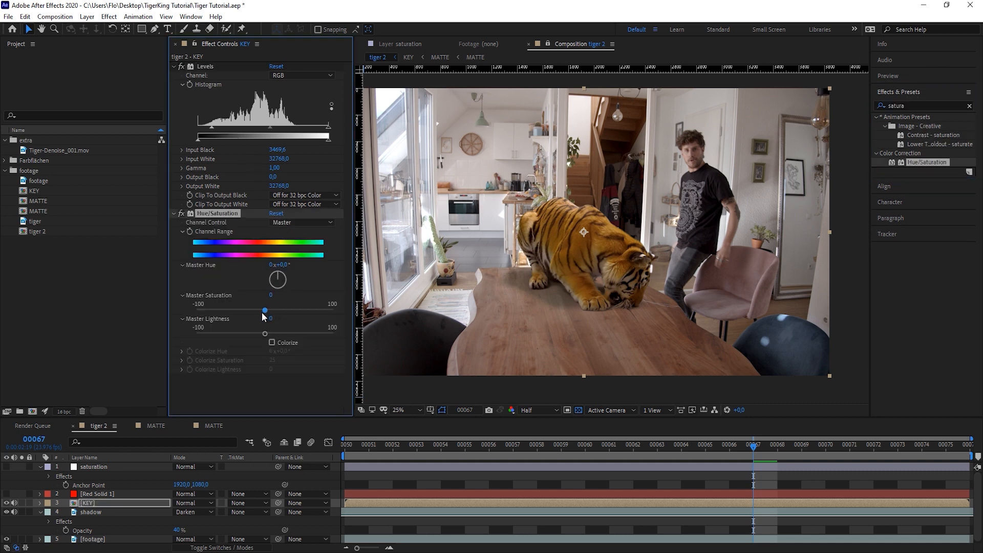
left_click_drag(265, 310, 244, 310)
Play back the composite and examine the tiger's lighting against the room at frame 56
key("comma")
key("space")
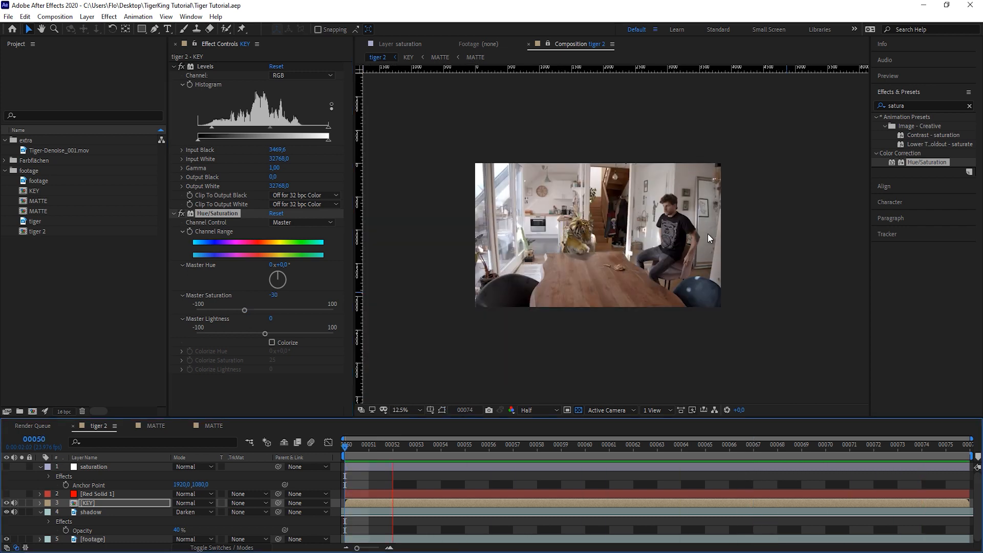
key("space")
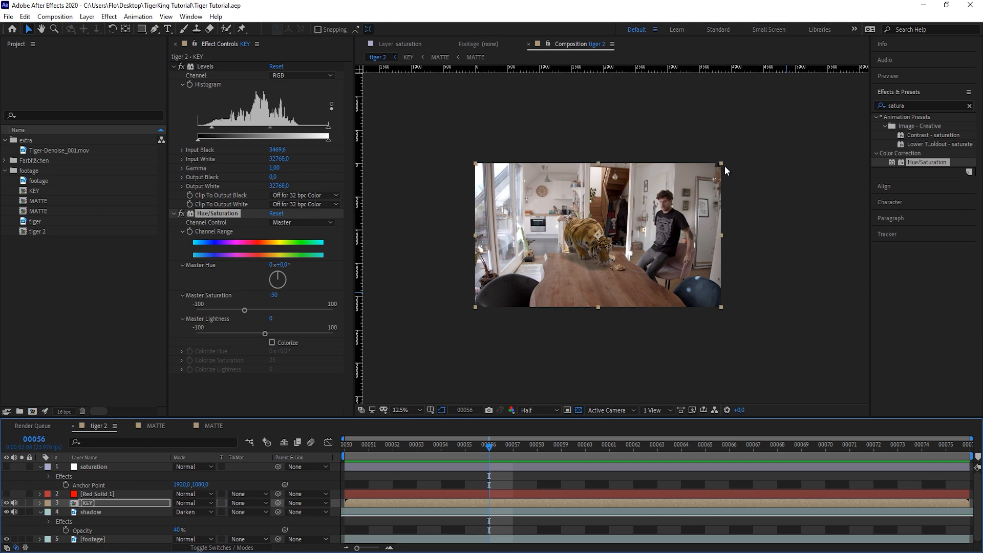
key("period")
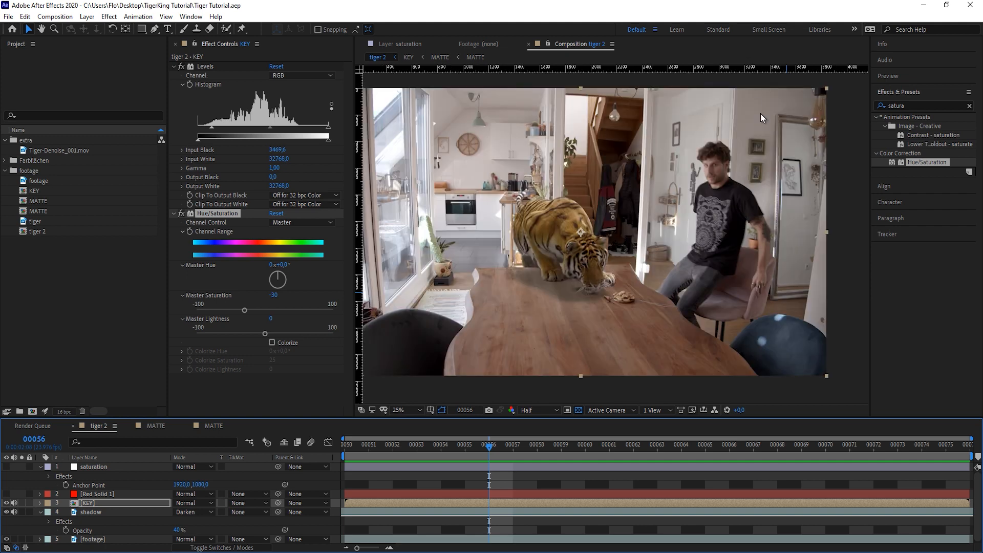
left_click_drag(611, 191, 657, 192)
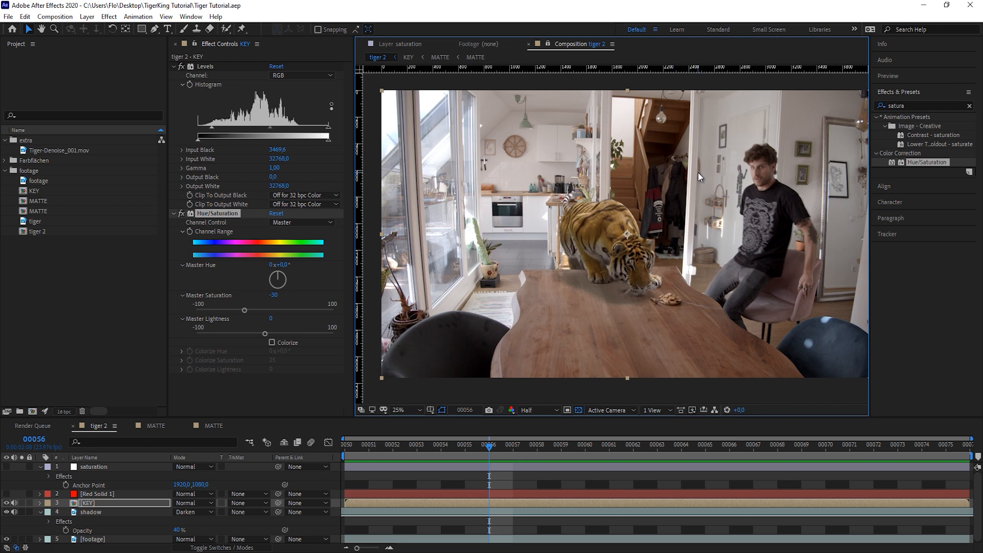
left_click_drag(657, 207, 671, 199)
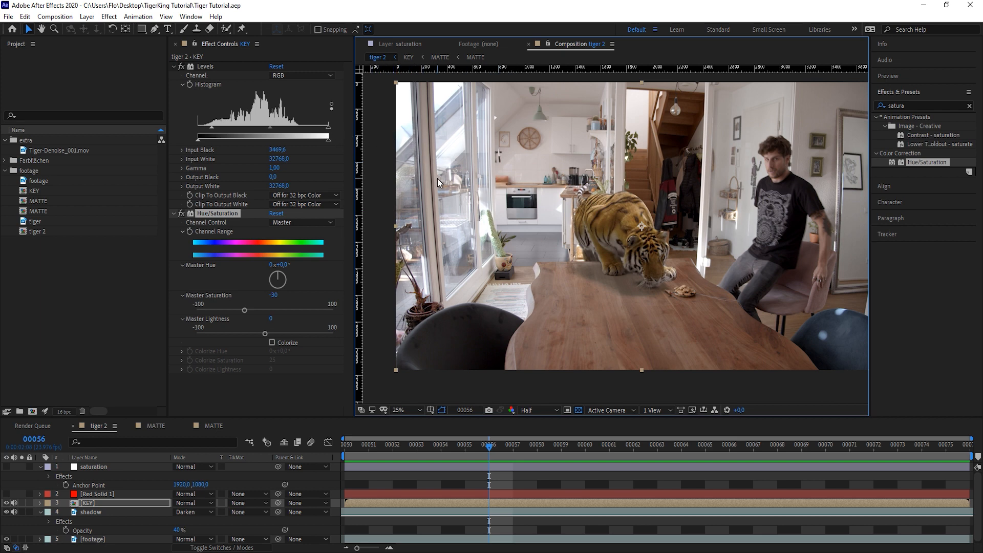
Add a second Levels effect named light change to the KEY layer and set its Input White to 27113.9
left_click(173, 67)
left_click(174, 76)
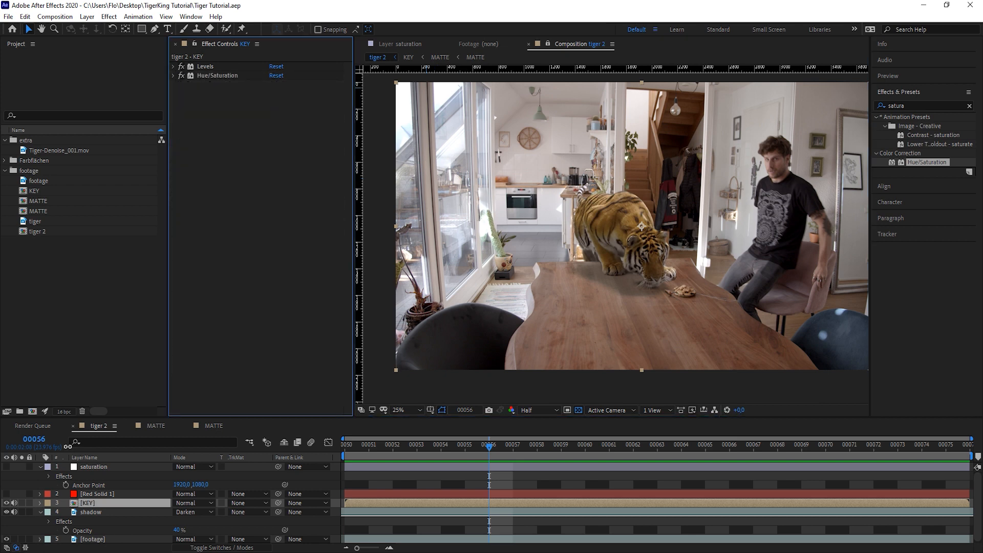
double_click(922, 105)
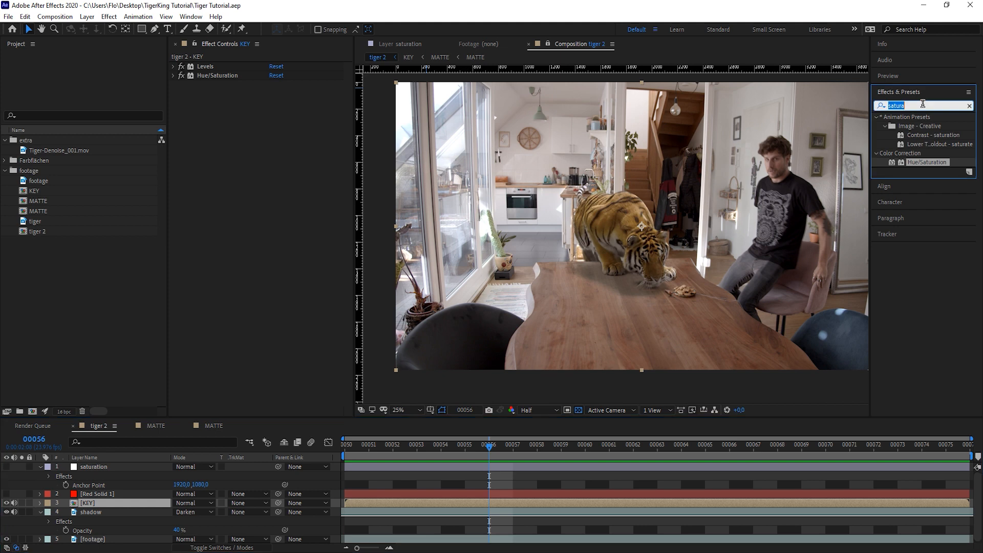
type("levels")
left_click_drag(915, 171, 210, 174)
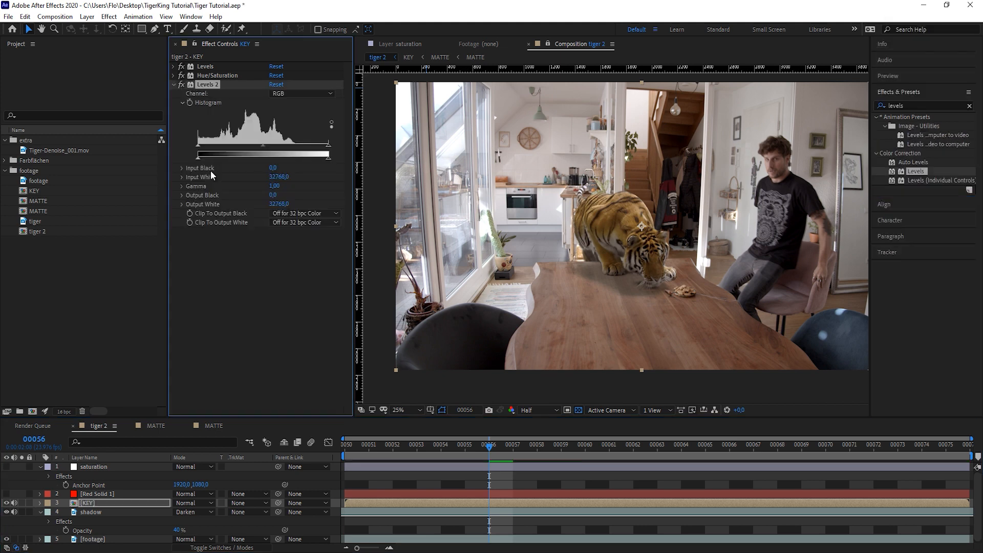
type("light change")
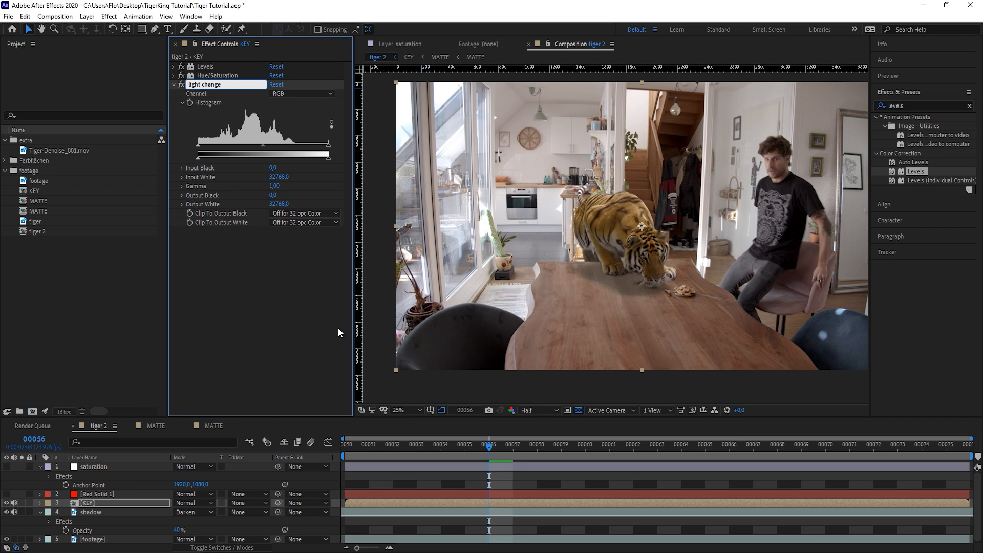
key("Return")
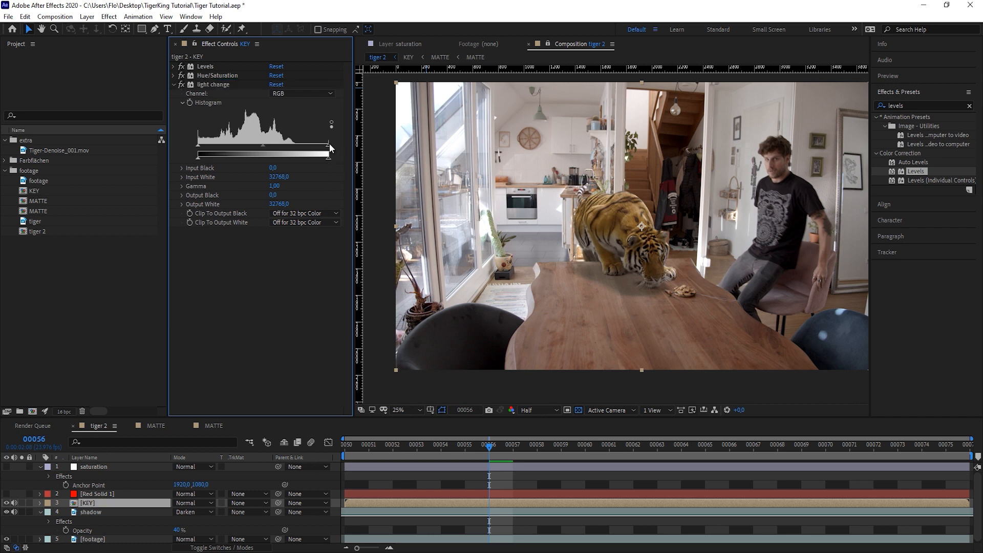
left_click_drag(329, 144, 306, 151)
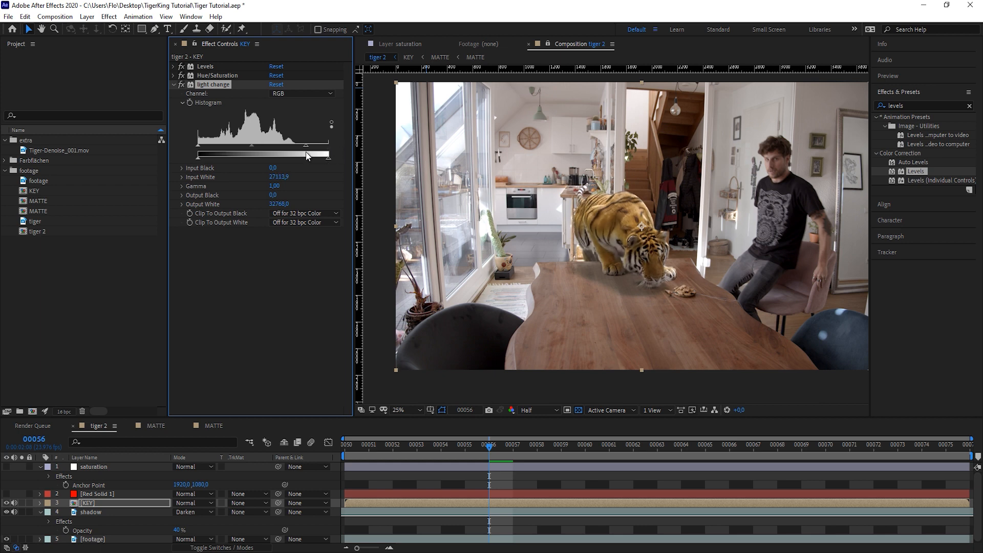
At frame 50, draw a closed Pen mask on the KEY layer around the window-facing side of the tiger
left_click(343, 449)
left_click(155, 30)
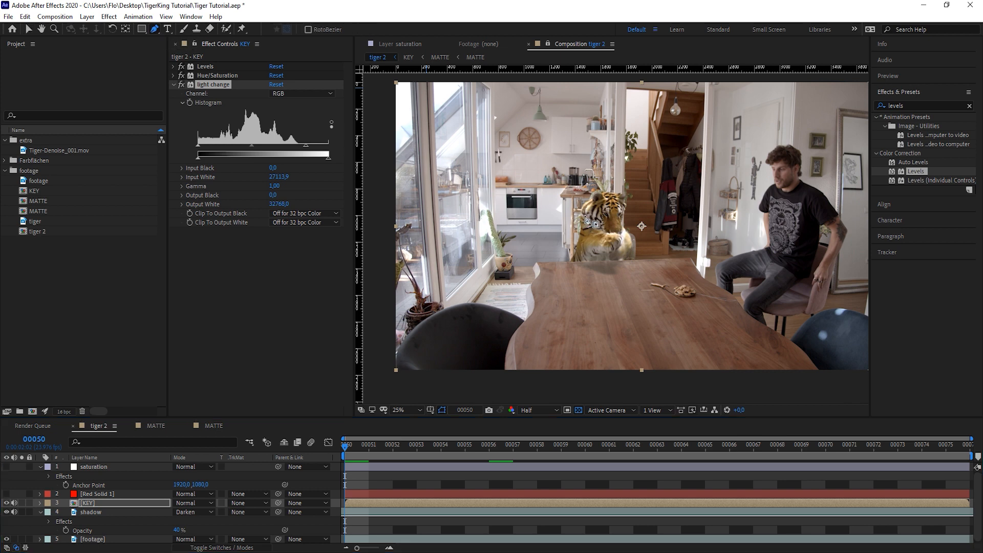
left_click(571, 195)
left_click(594, 204)
left_click(595, 212)
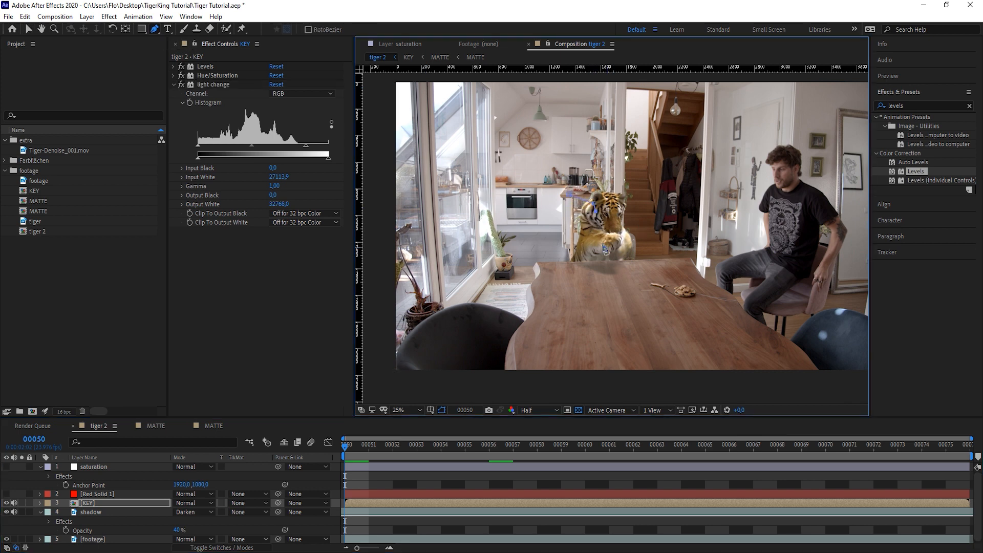
left_click(602, 231)
left_click(602, 247)
left_click(598, 265)
left_click(570, 195)
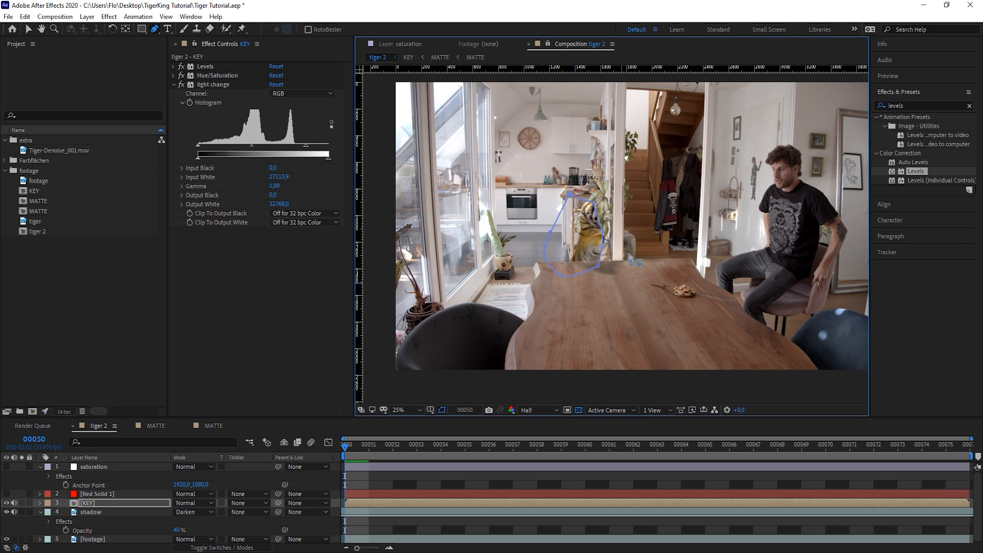
Restrict the light change effect on KEY to Mask 1 by adding a mask reference in its Compositing Options
left_click(40, 502)
left_click_drag(113, 417, 115, 379)
left_click(49, 484)
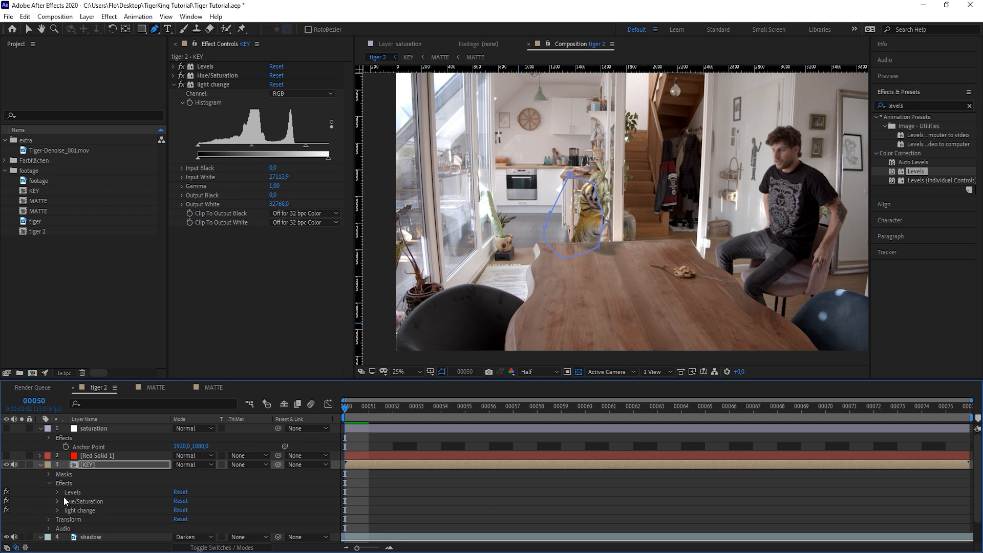
left_click(58, 510)
scroll(103, 498, "down", 1)
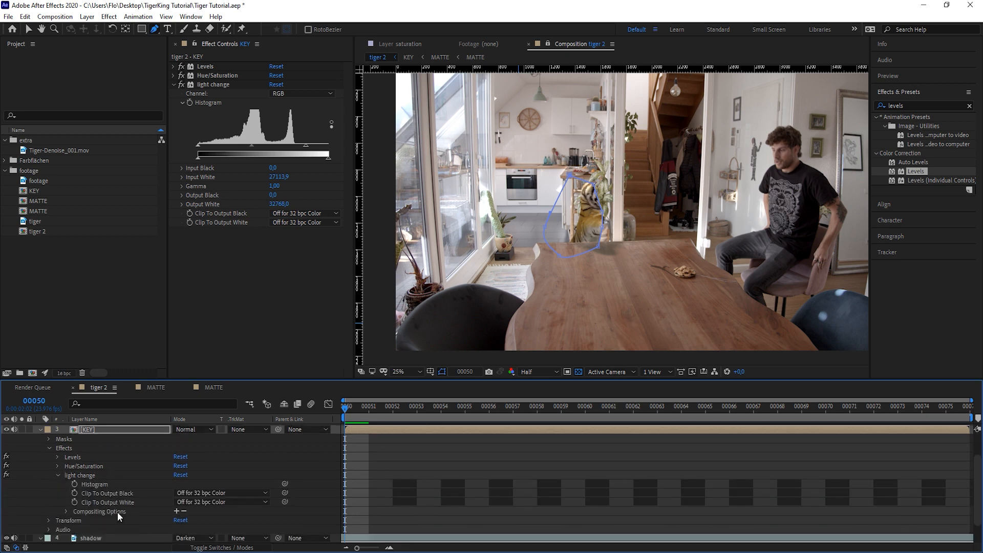
left_click(176, 511)
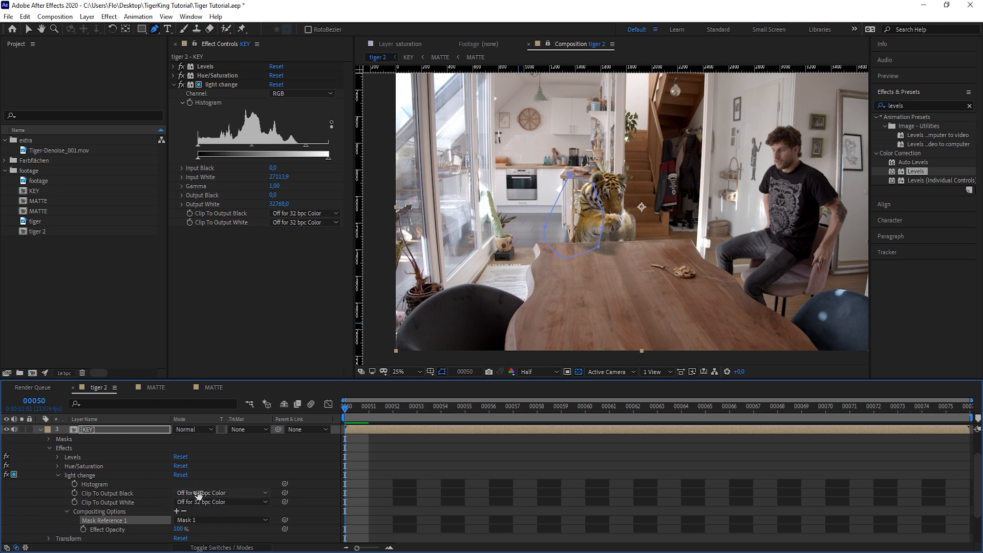
Keyframe Mask 1's path at frame 50 and reshape it to follow the tiger's lit side at frame 56
left_click(49, 439)
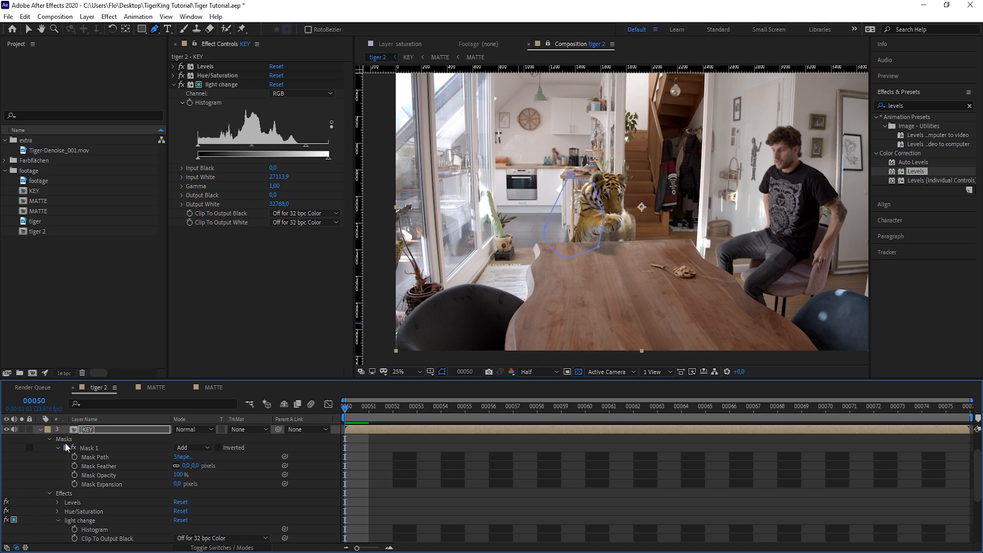
left_click(74, 457)
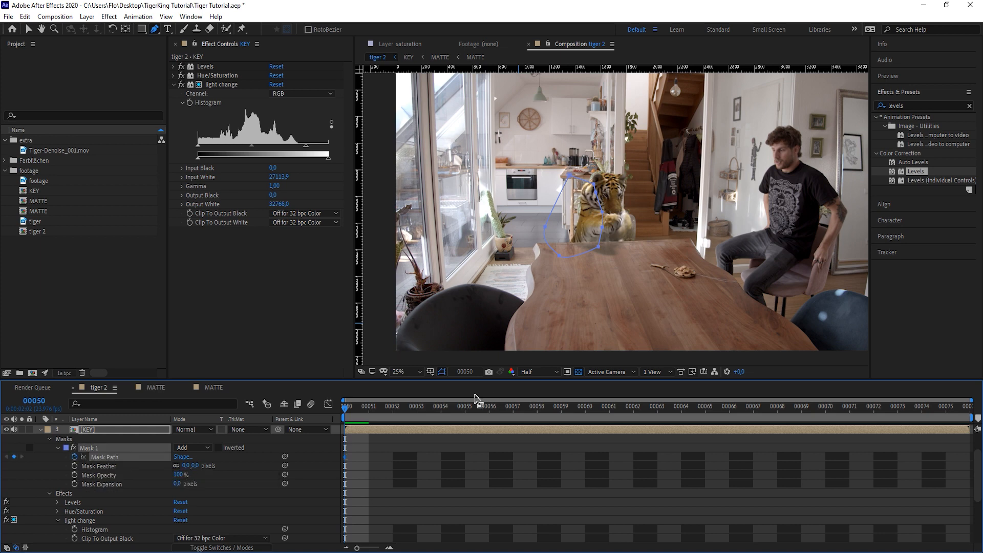
left_click_drag(456, 406, 488, 407)
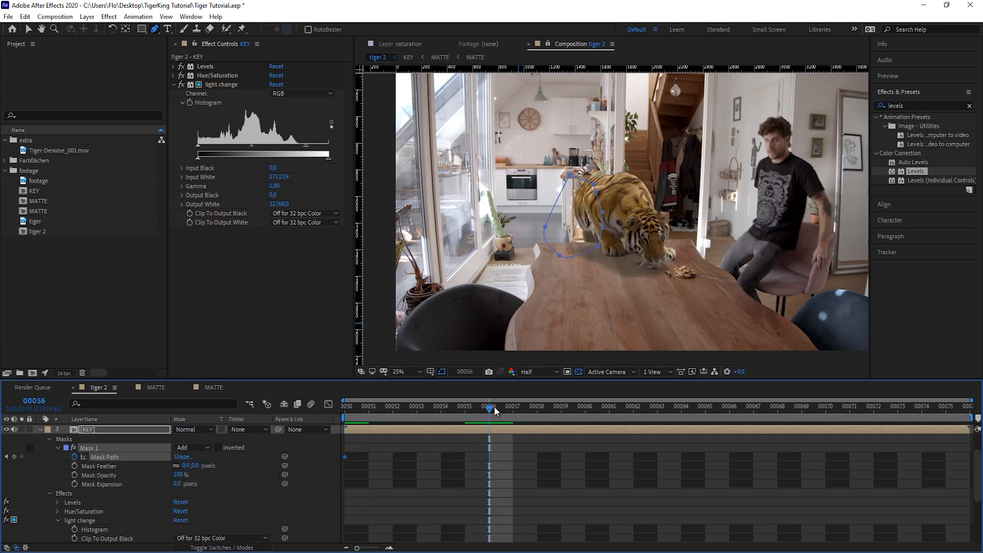
key("v")
left_click_drag(593, 184, 650, 257)
left_click_drag(598, 247, 653, 234)
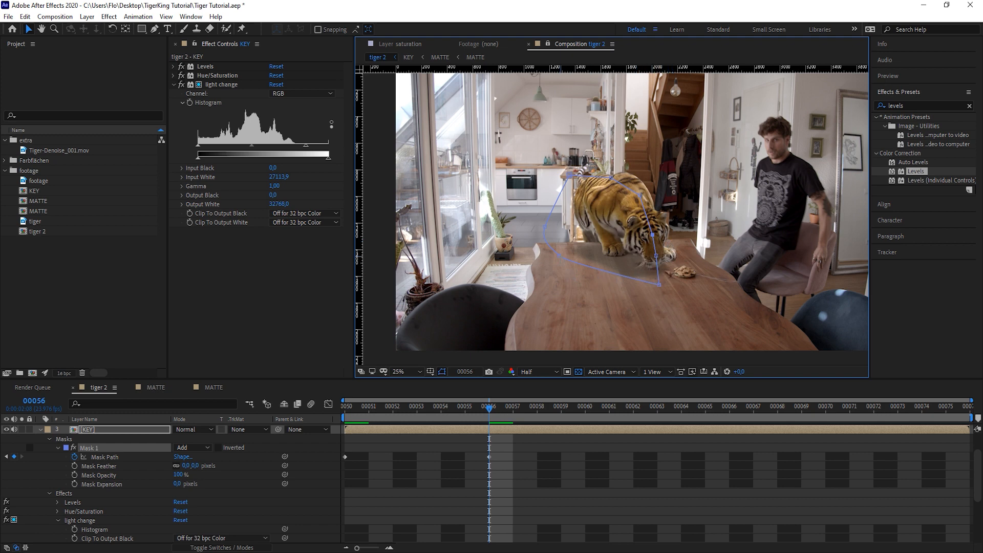
left_click_drag(560, 255, 588, 287)
left_click_drag(608, 242, 593, 265)
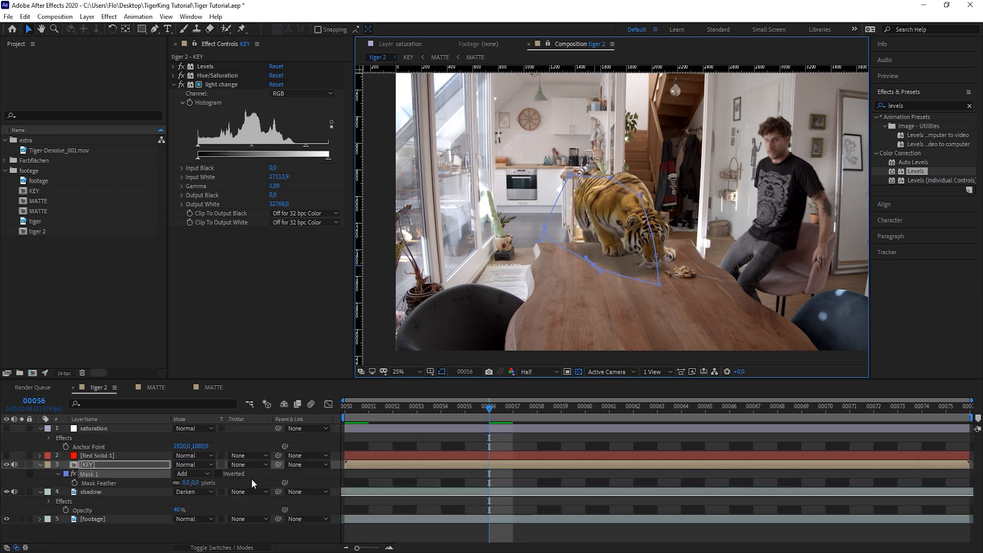
Set Mask 1's feather to 41 pixels and reshape its path around the tiger's body at frame 75
left_click(215, 484)
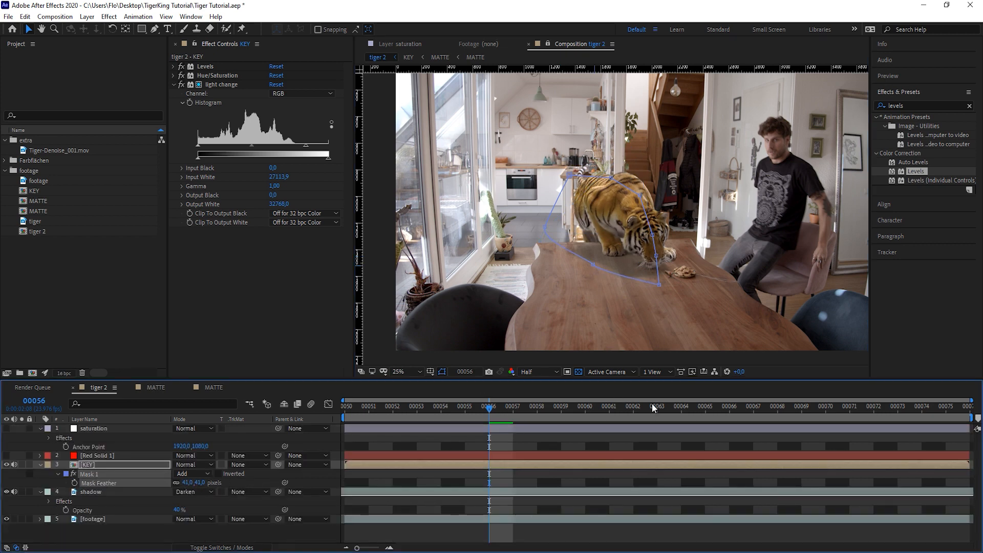
left_click(945, 407)
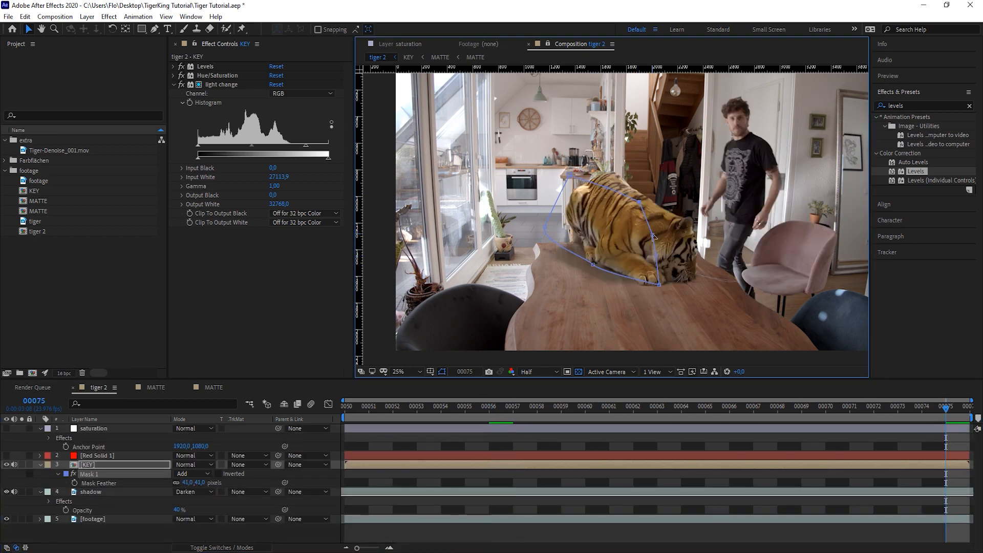
left_click_drag(653, 236, 638, 297)
left_click_drag(593, 264, 572, 290)
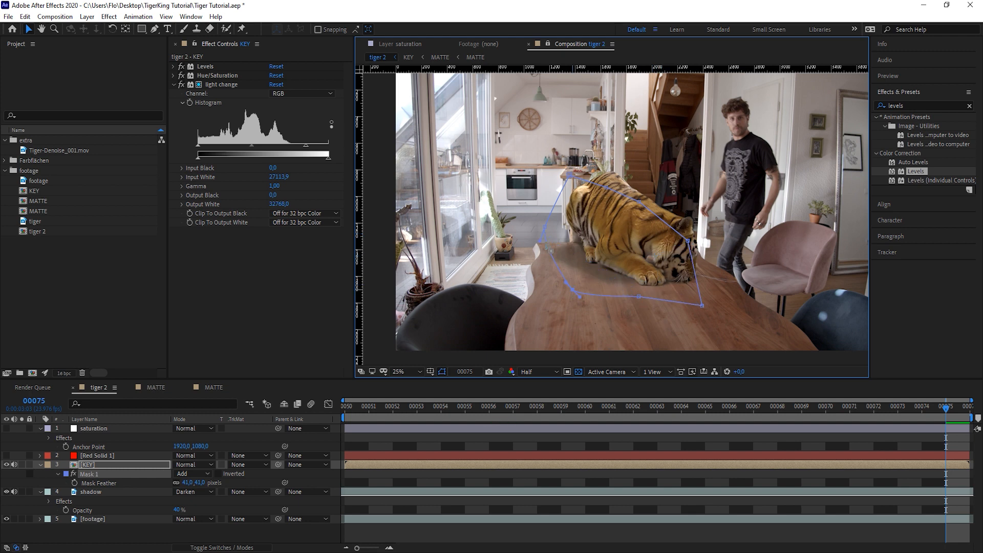
left_click(217, 84)
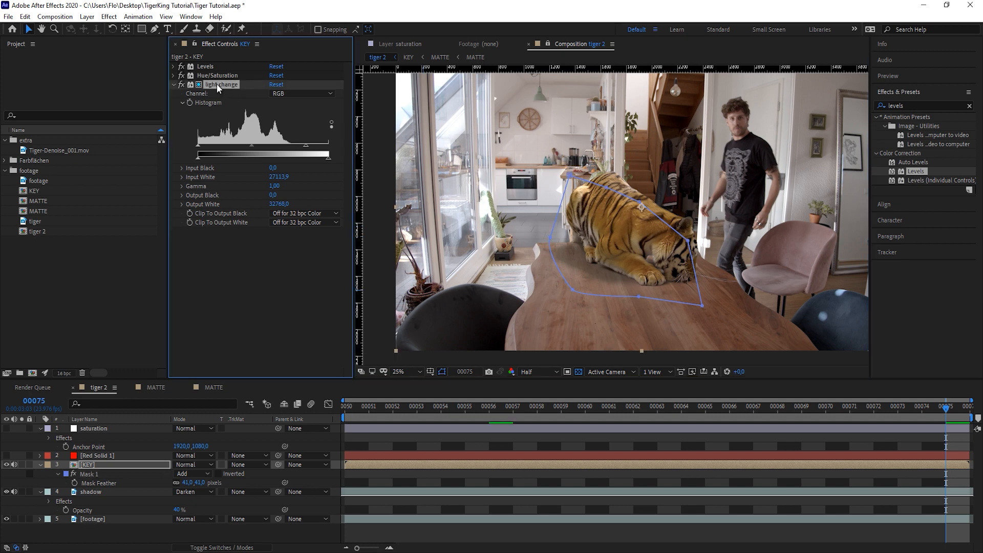
Duplicate the light change effect on KEY and draw a closed Pen mask around the tiger's side facing away from the window at frame 75
key("ctrl+d")
key("g")
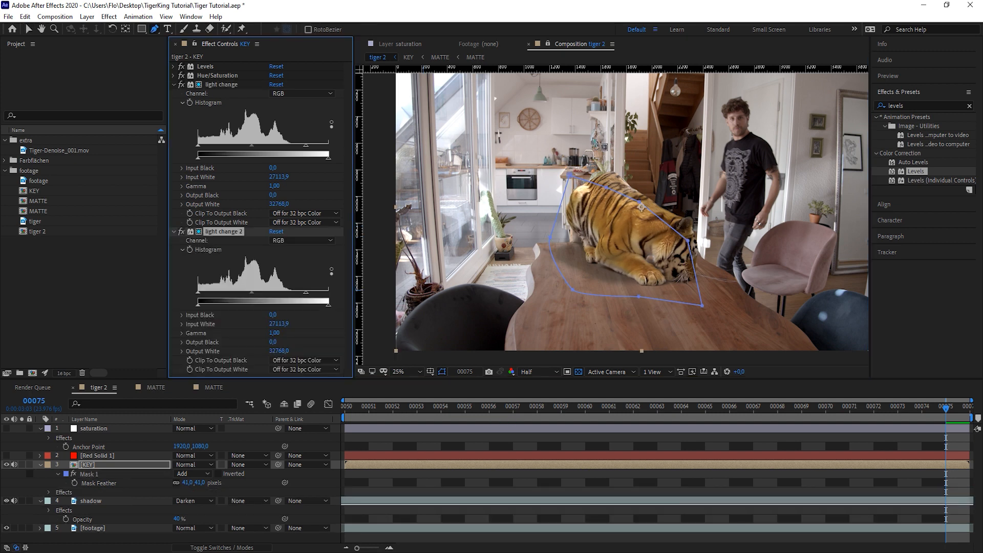
left_click(596, 148)
left_click_drag(588, 177, 649, 220)
left_click(677, 230)
left_click(686, 263)
left_click(703, 288)
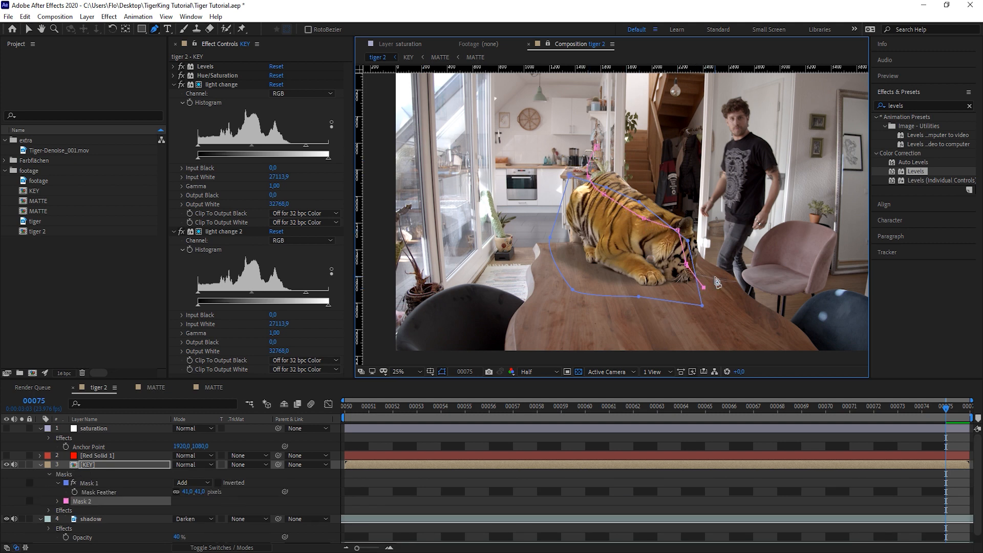
left_click_drag(714, 277, 725, 258)
left_click(685, 179)
left_click(646, 151)
left_click(596, 147)
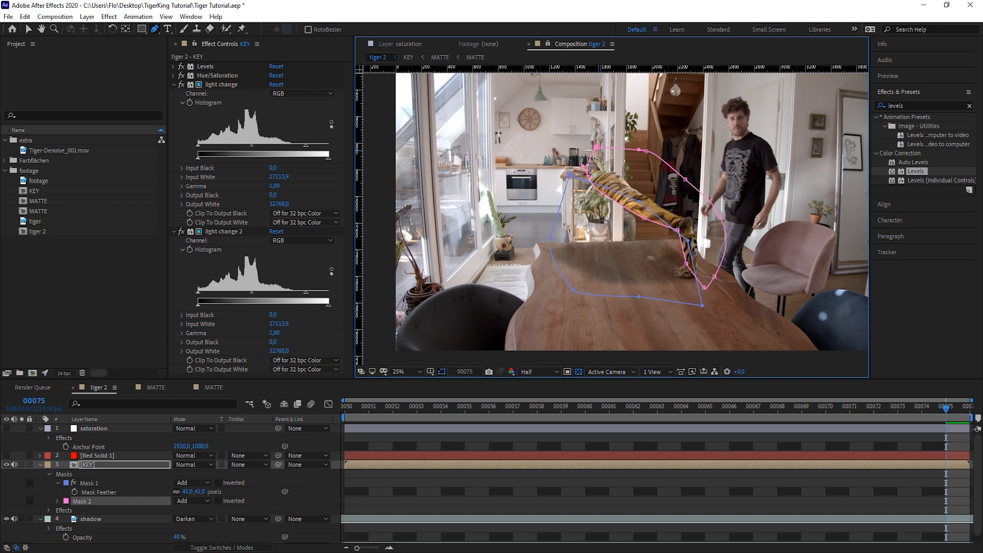
Restrict light change 2 to Mask 2 by adding mask references in its Compositing Options and removing the Mask 1 reference
left_click(50, 510)
scroll(81, 497, "down", 3)
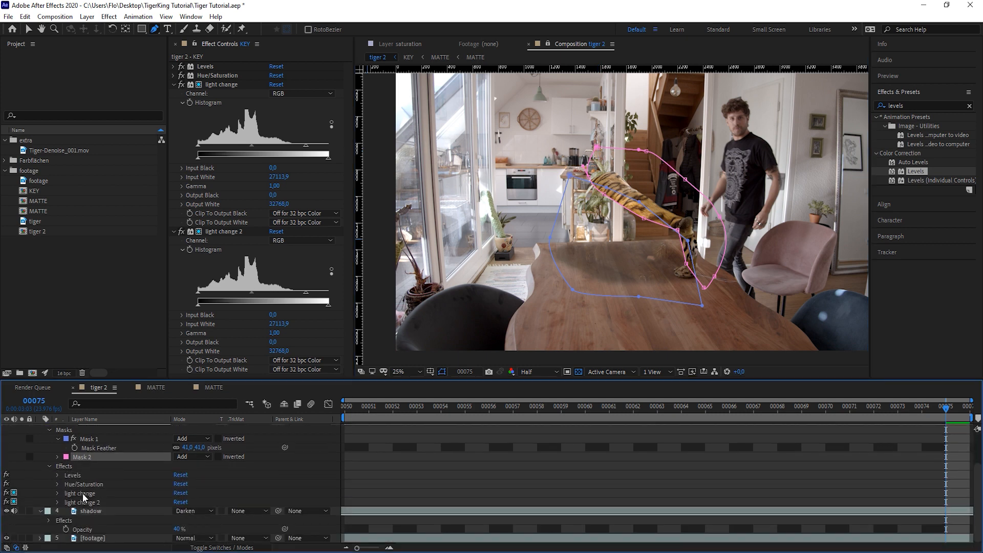
left_click(57, 503)
scroll(204, 507, "down", 3)
left_click(178, 502)
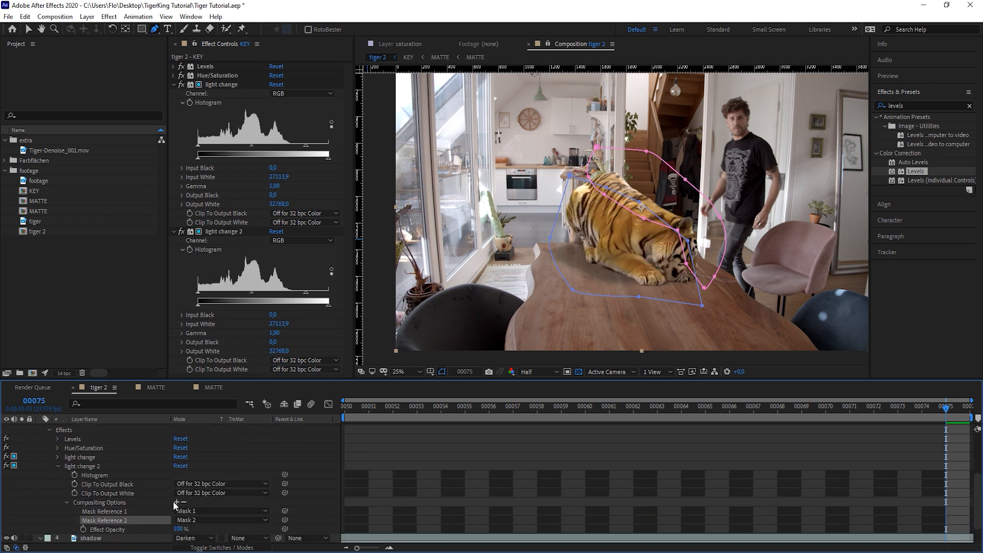
left_click(177, 502)
left_click(153, 511)
left_click(184, 502)
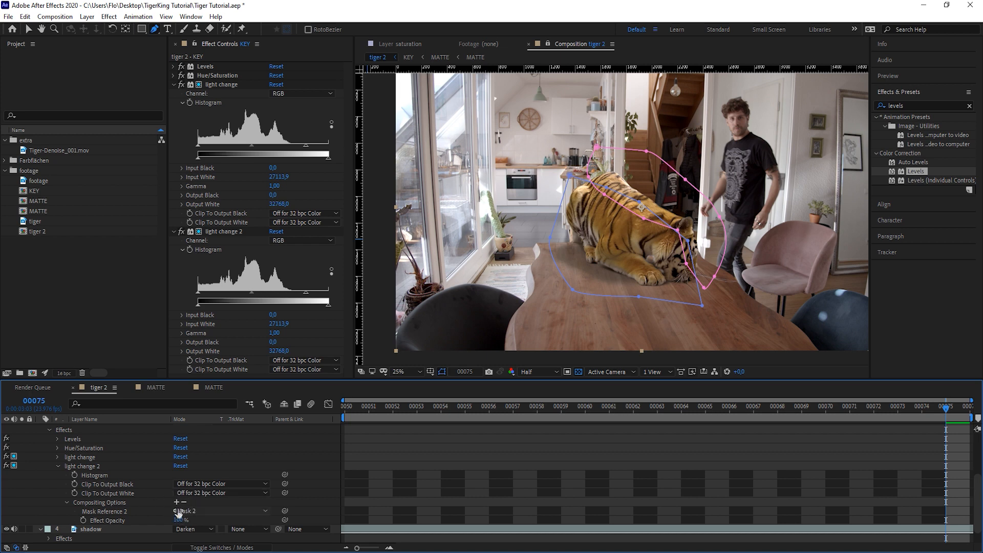
Darken the light change 2 area by setting Input White to 32768,0 and Output White to 25957,4
left_click(275, 236)
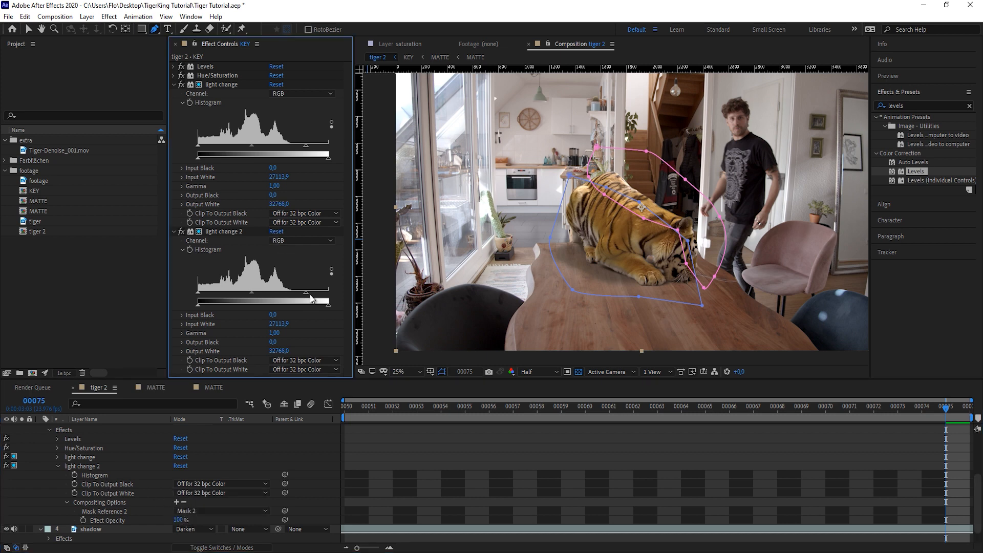
left_click_drag(307, 297, 366, 299)
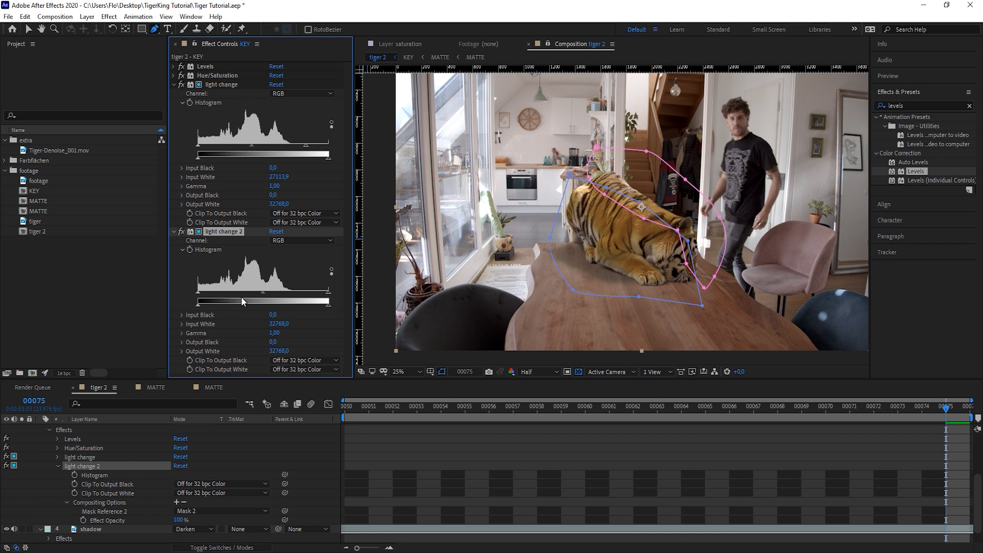
left_click_drag(330, 306, 302, 316)
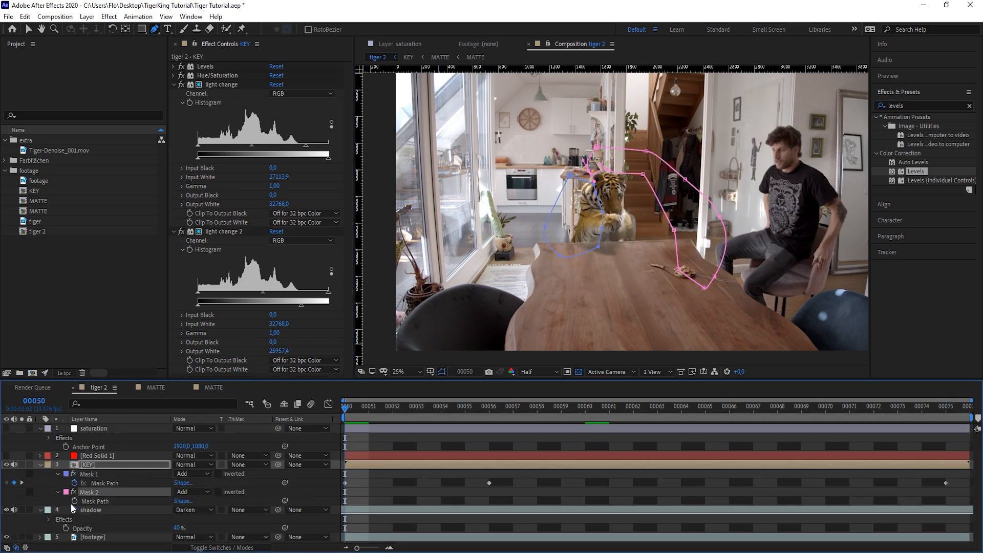
Keyframe Mask 2's path at frame 50 and go to frame 75
left_click(75, 501)
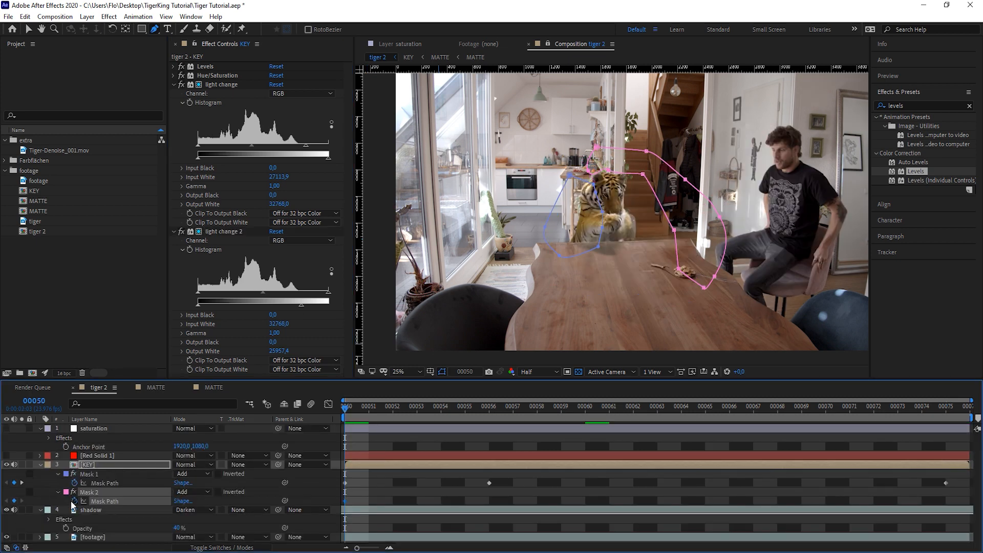
left_click(952, 409)
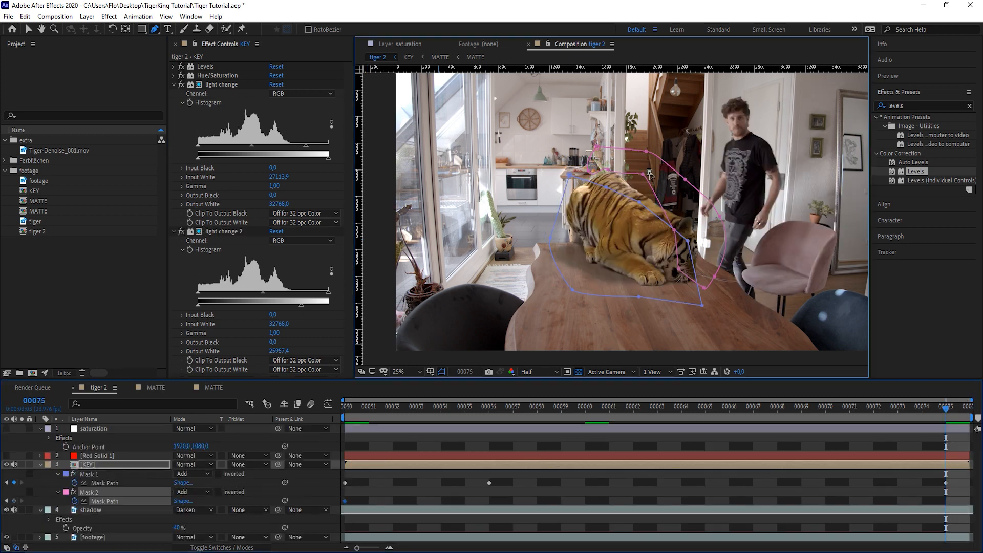
double_click(649, 173)
key("ctrl+z")
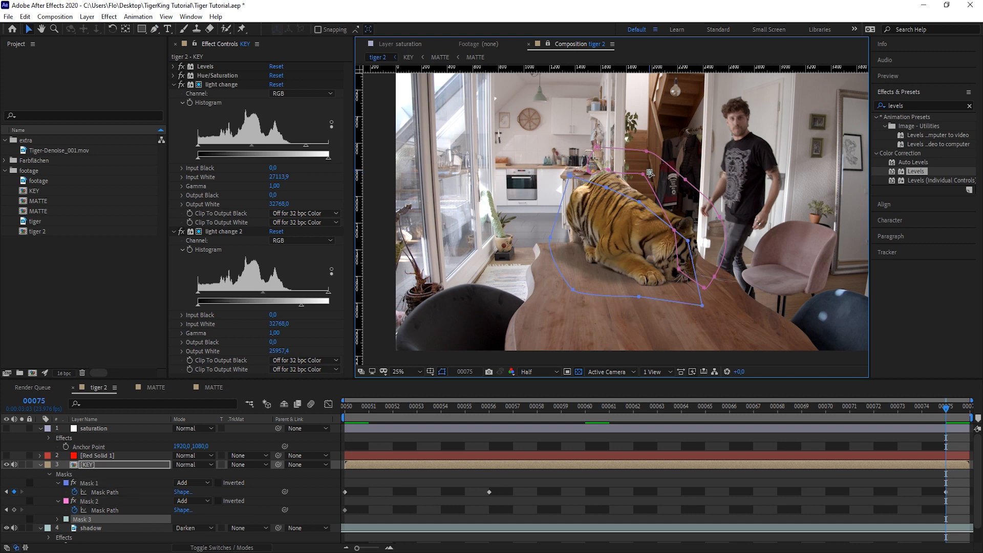
key("ctrl+z")
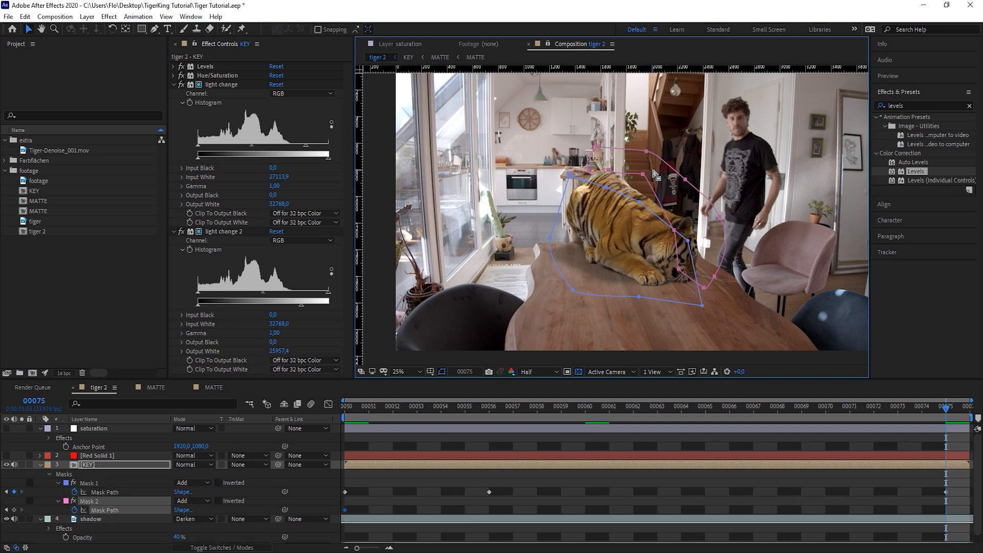
Reshape Mask 2's path along the tiger's shaded side at frames 75, 62 and 53, also adjusting Mask 1's path at frames 62 and 53
left_click_drag(643, 176, 594, 215)
left_click(633, 407)
left_click(417, 408)
double_click(607, 177)
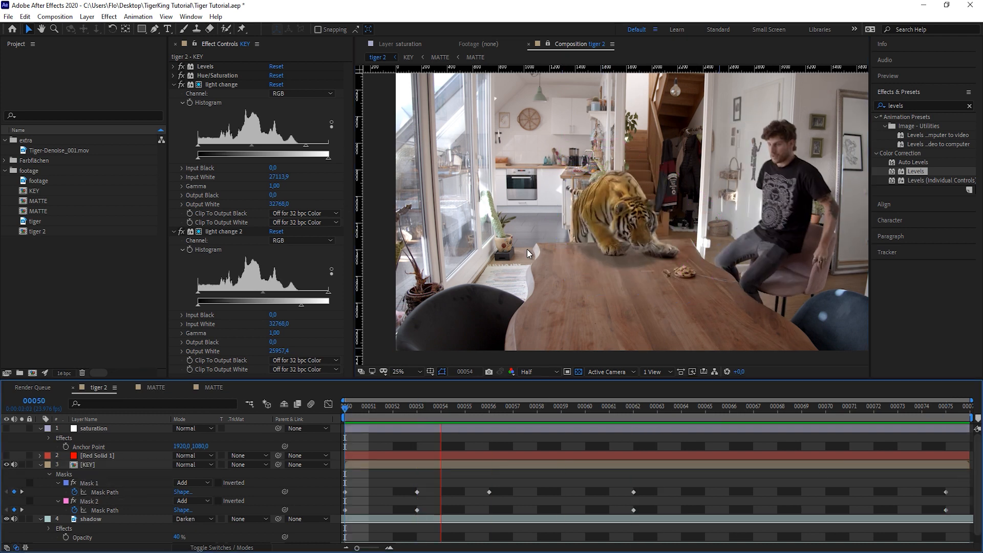
Set the feather on the KEY layer to 97 pixels for Mask 1 and 120 pixels for Mask 2, and preview the animation
key("space")
left_click(87, 464)
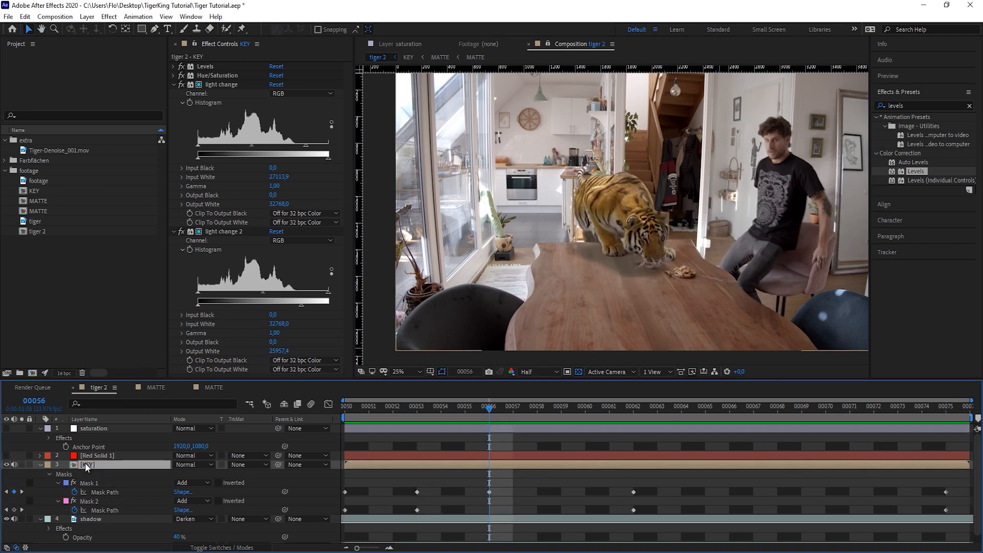
key("f")
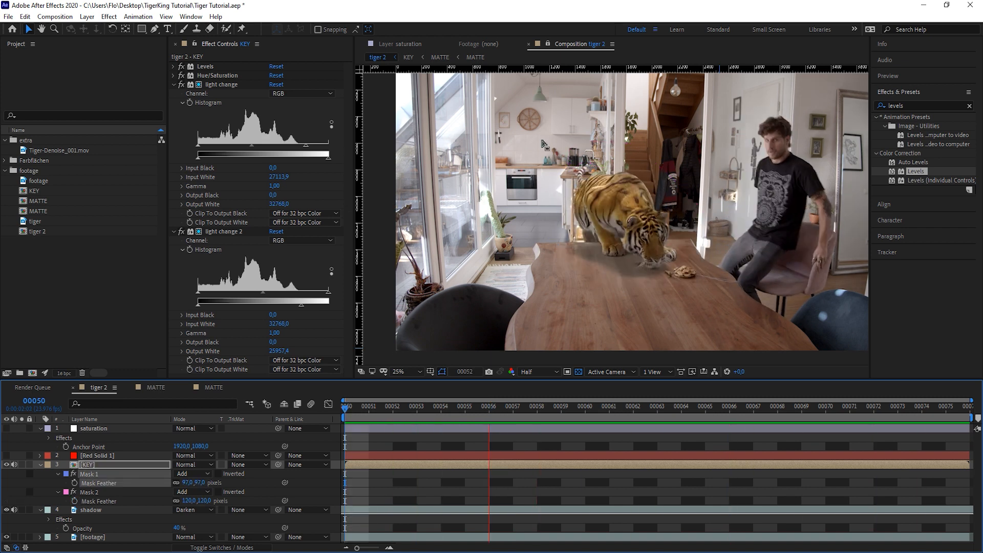
key("space")
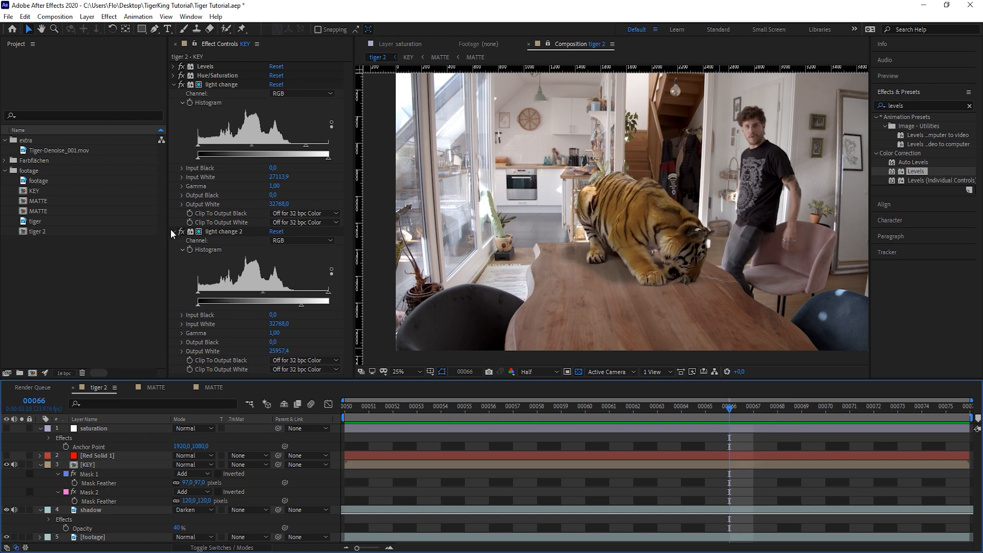
Compare the tiger at frame 66 with both light change effects switched off and on
left_click(174, 230)
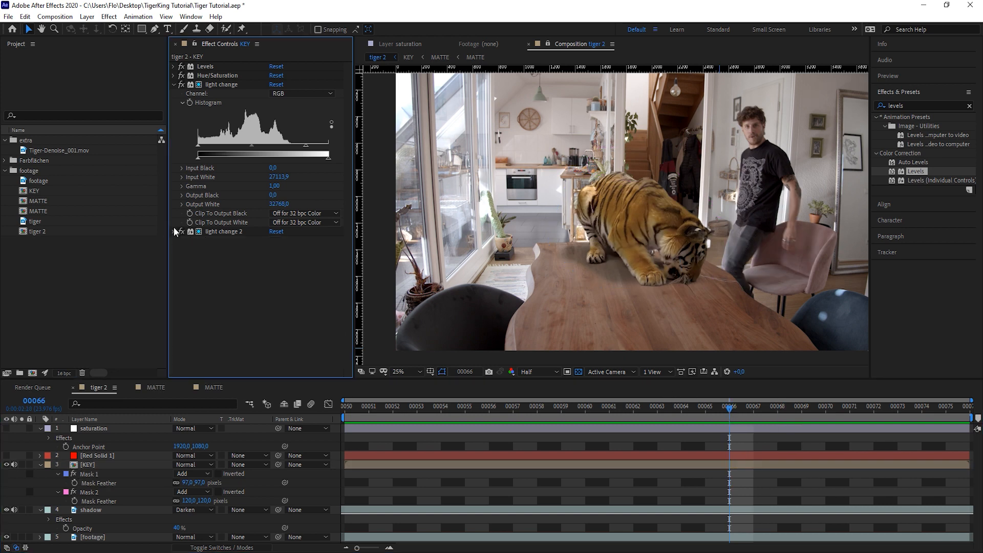
left_click(173, 84)
left_click(220, 85)
left_click(182, 84)
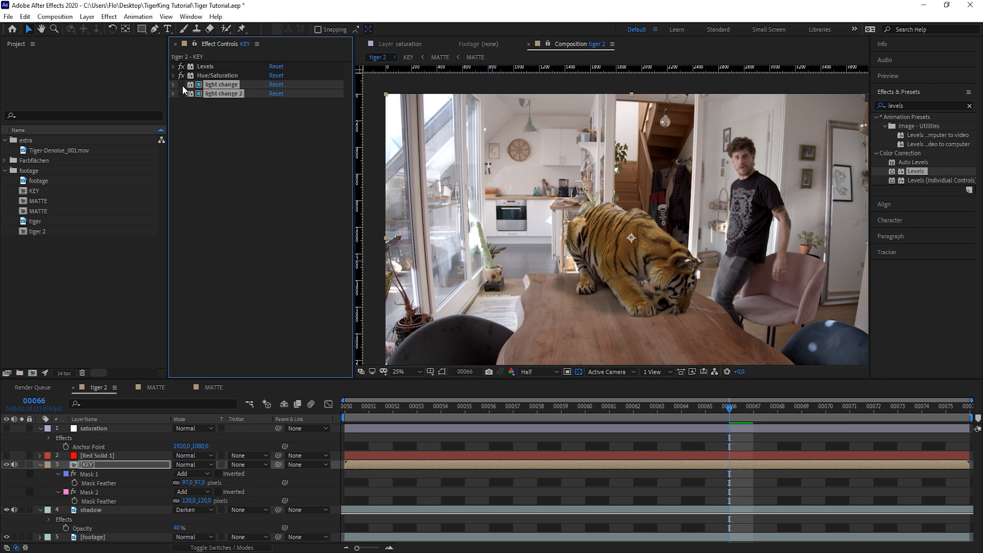
left_click(181, 85)
left_click(182, 84)
left_click(182, 84)
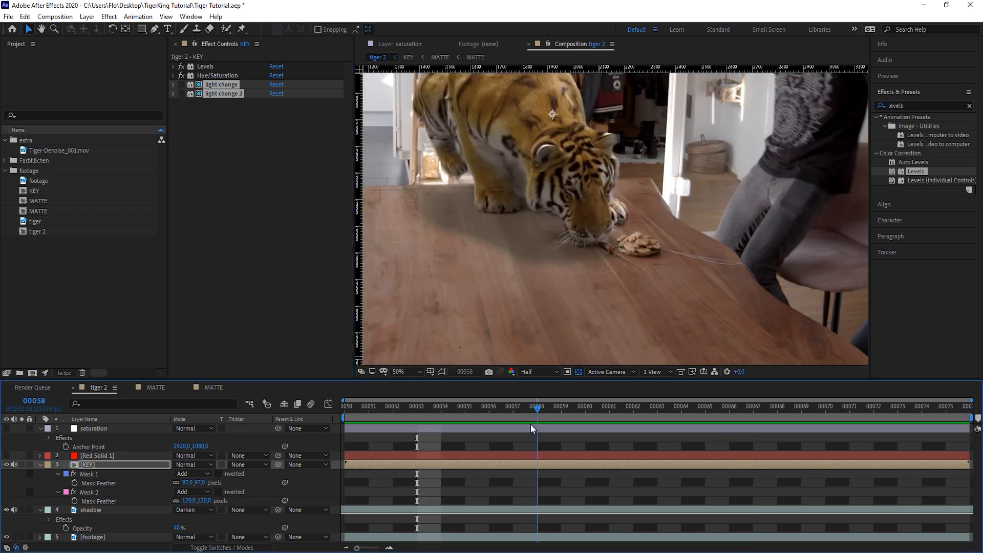
Set the preview resolution to Full and examine the tiger's fur edges against the background at frame 58
scroll(671, 327, "up", 1)
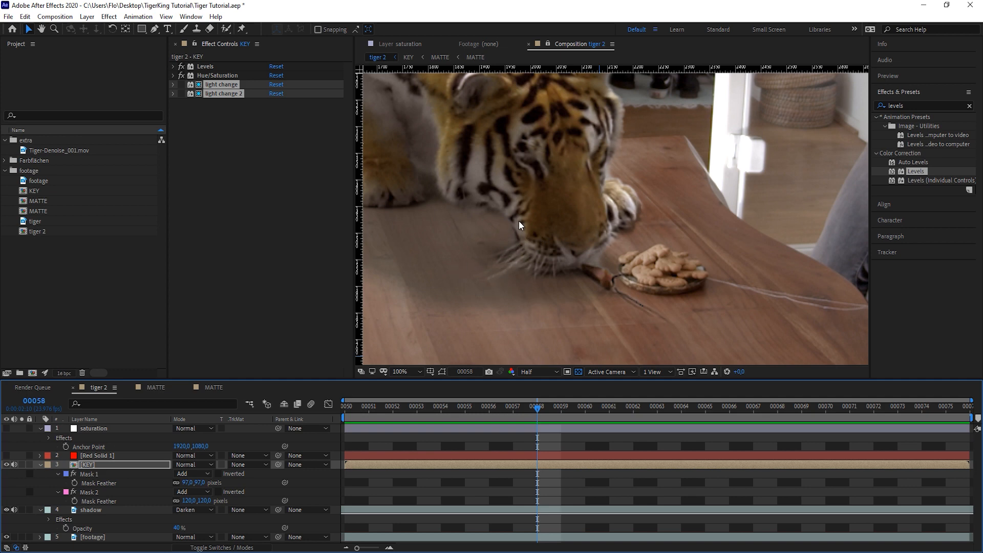
left_click(545, 371)
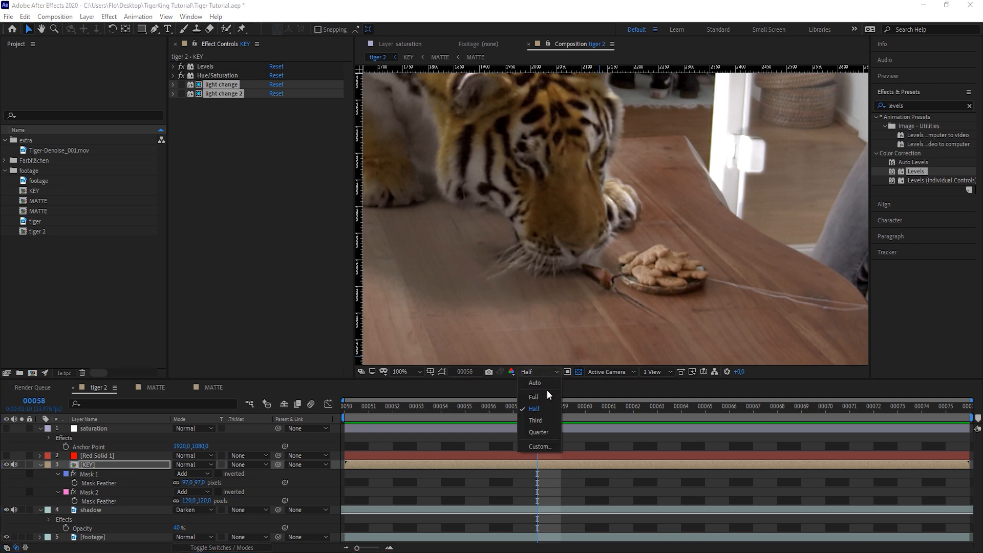
left_click(546, 391)
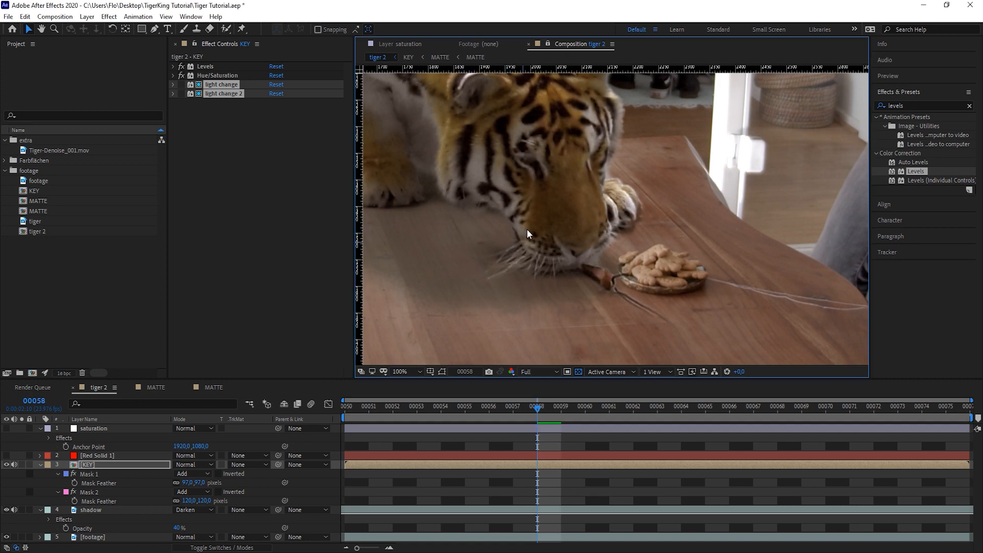
scroll(650, 183, "up", 2)
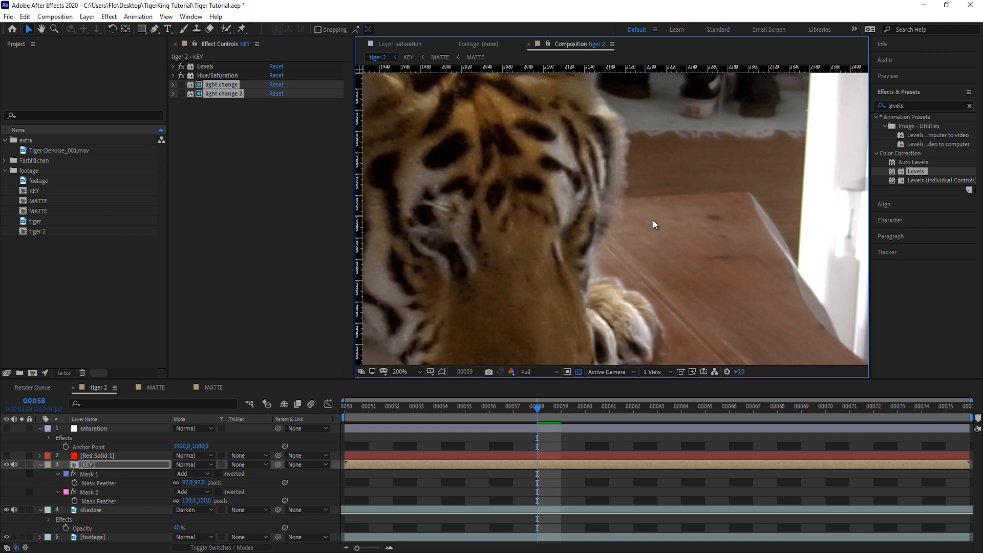
scroll(635, 200, "down", 3)
scroll(611, 220, "down", 1)
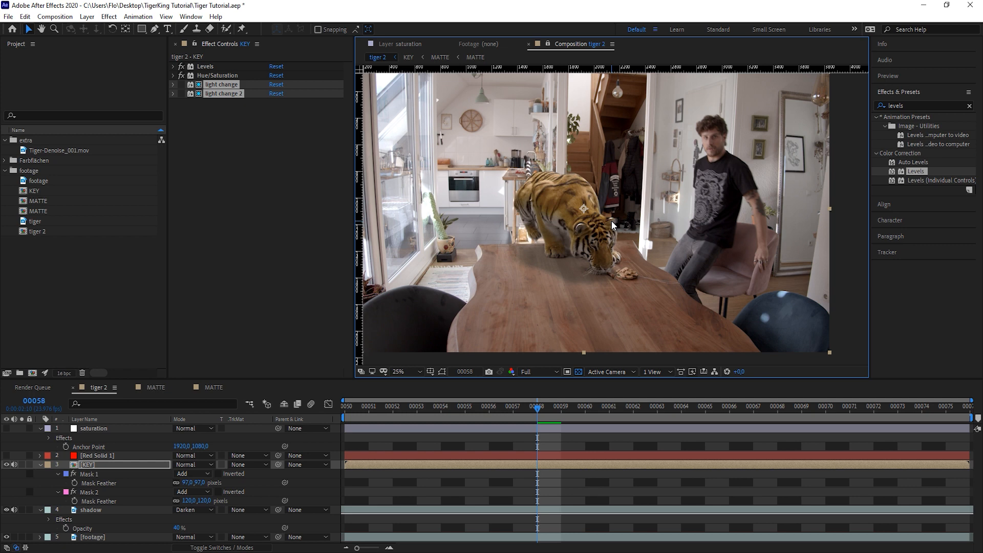
Collapse the expanded layer properties in the tiger 2 timeline and deselect all layers
left_click(40, 428)
left_click(40, 446)
left_click(41, 455)
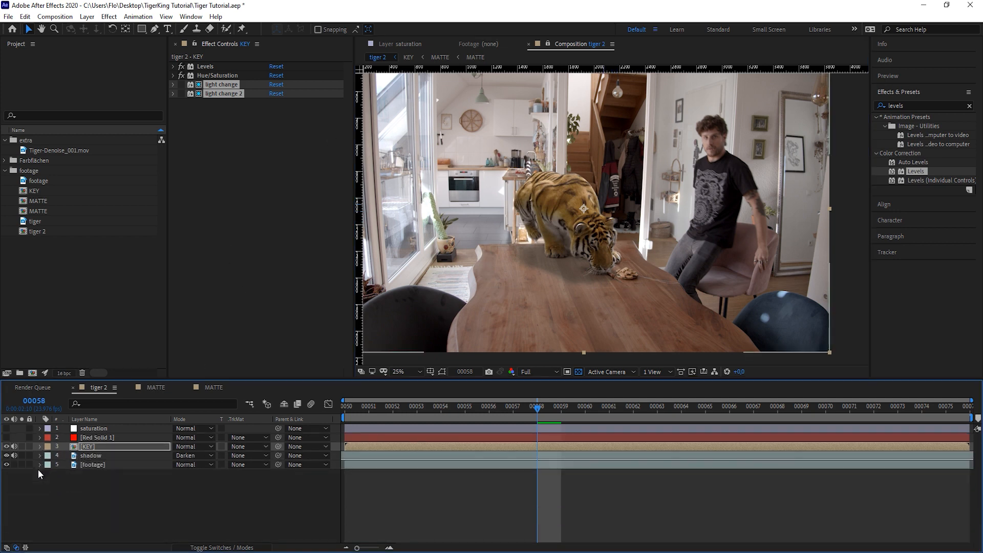
left_click(40, 475)
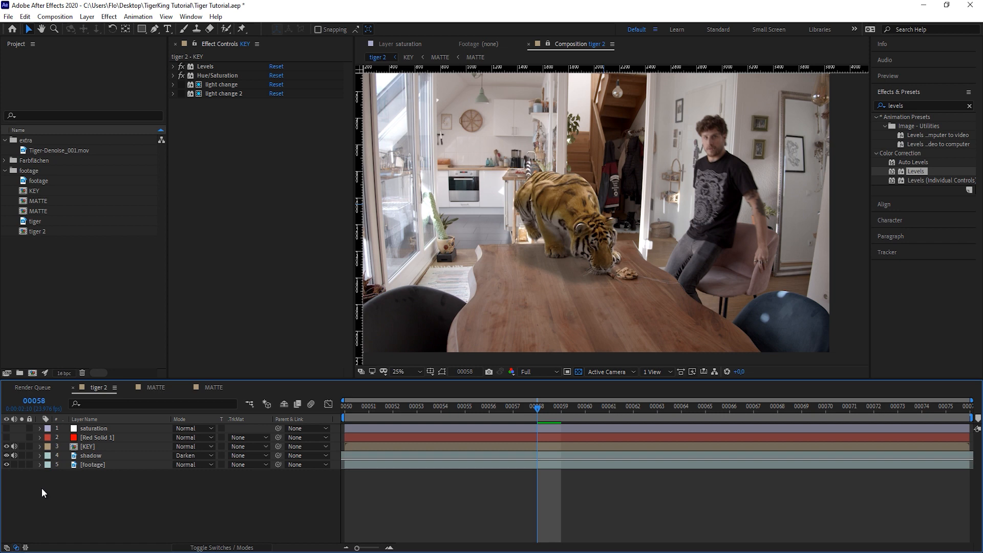
Duplicate the footage layer, rename the lower copy "source for LW" and solo it
left_click(95, 464)
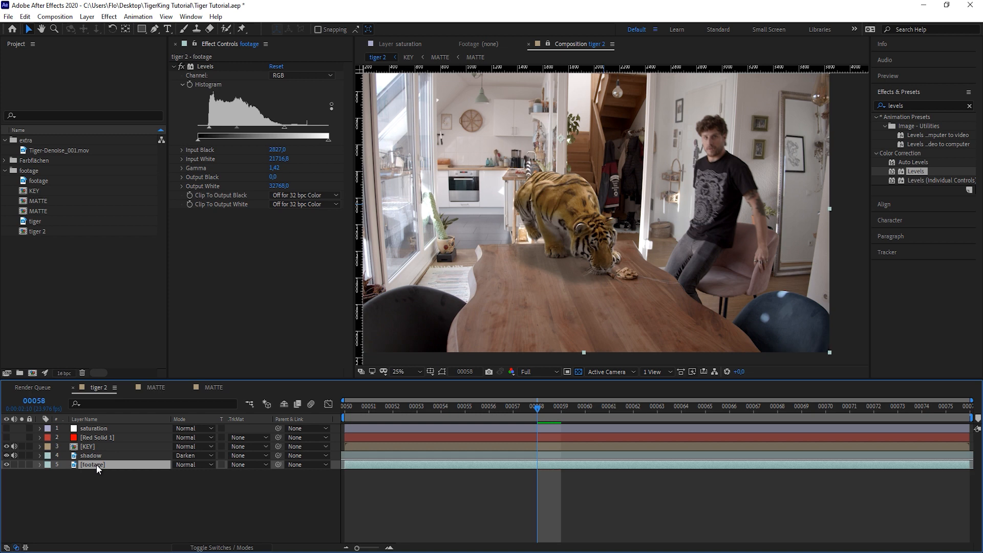
key("ctrl+d")
left_click(99, 474)
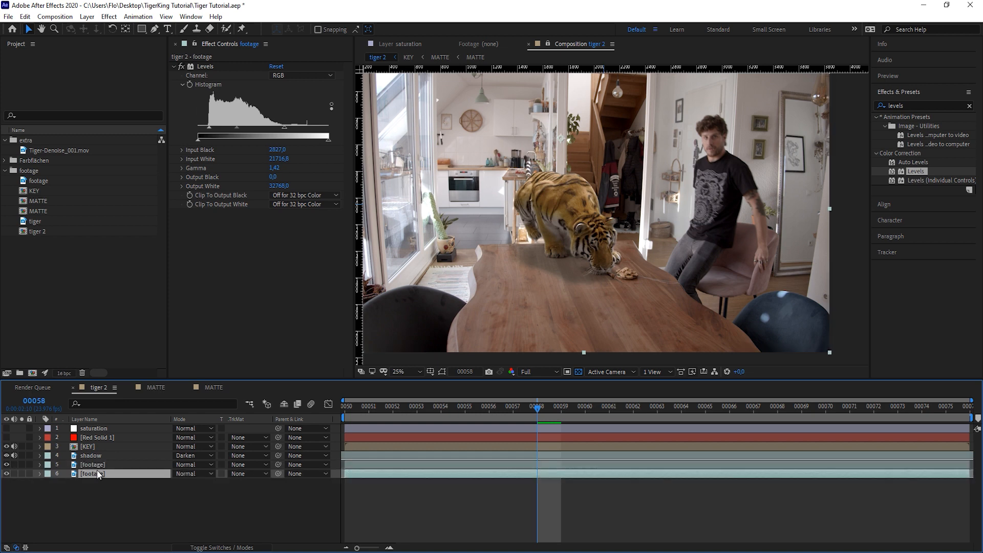
key("Return")
type("source for ")
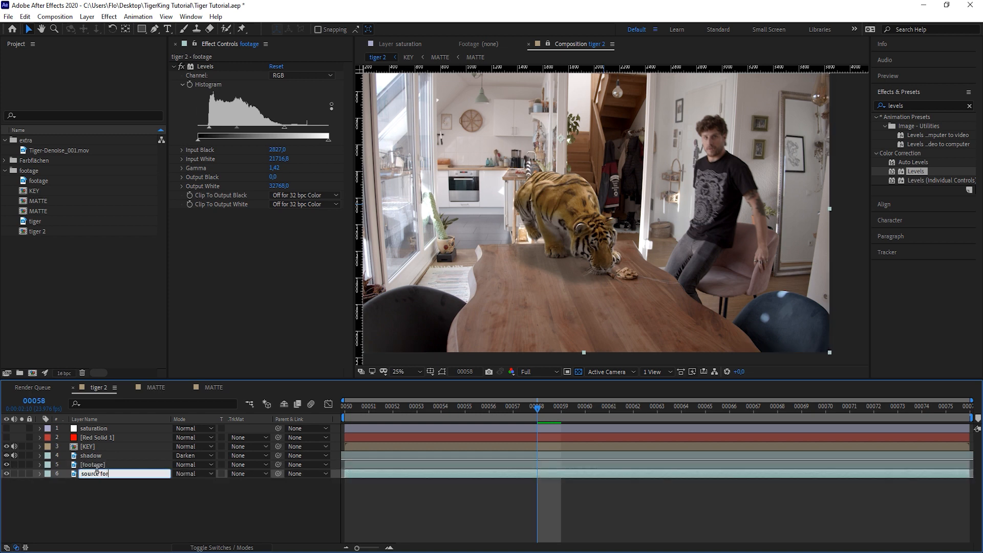
type("LW")
key("Return")
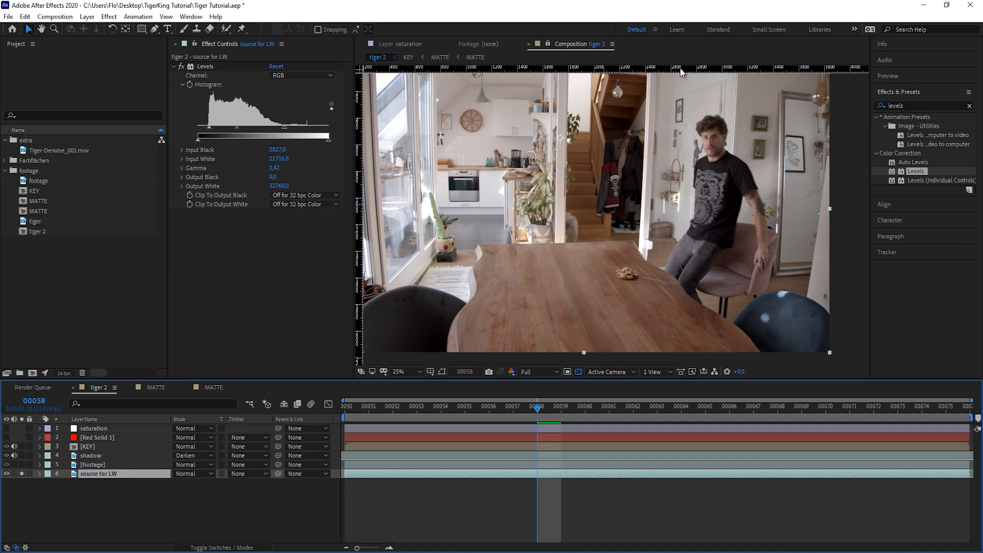
Apply Gaussian Blur to the source for LW layer with Blurriness 344,4 and Repeat Edge Pixels enabled
left_click(920, 105)
type("gauss")
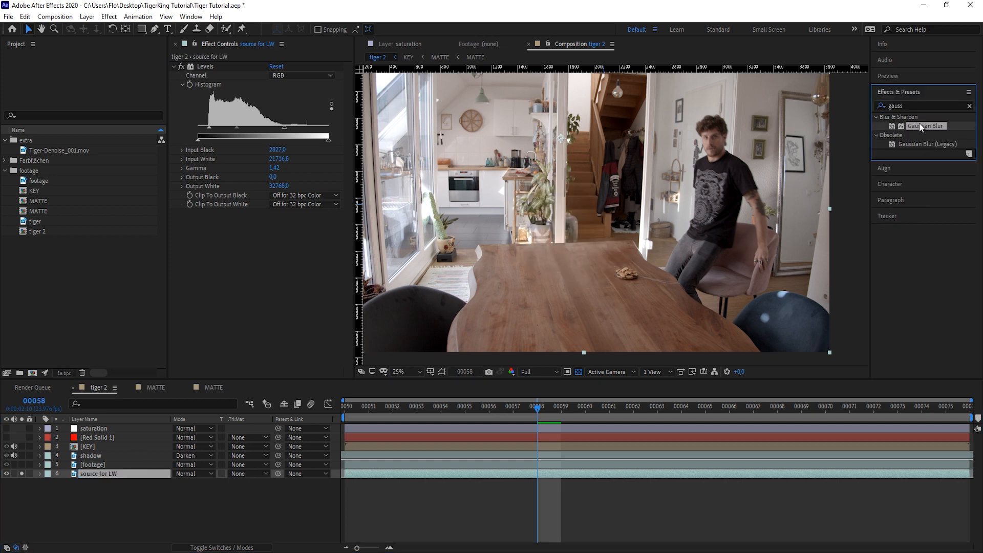
left_click_drag(924, 126, 121, 472)
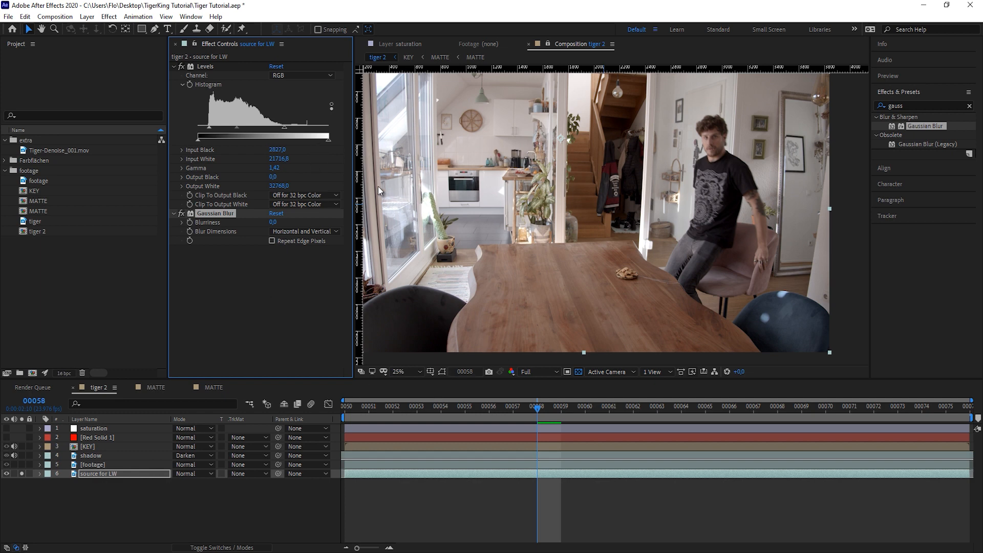
left_click_drag(272, 221, 339, 222)
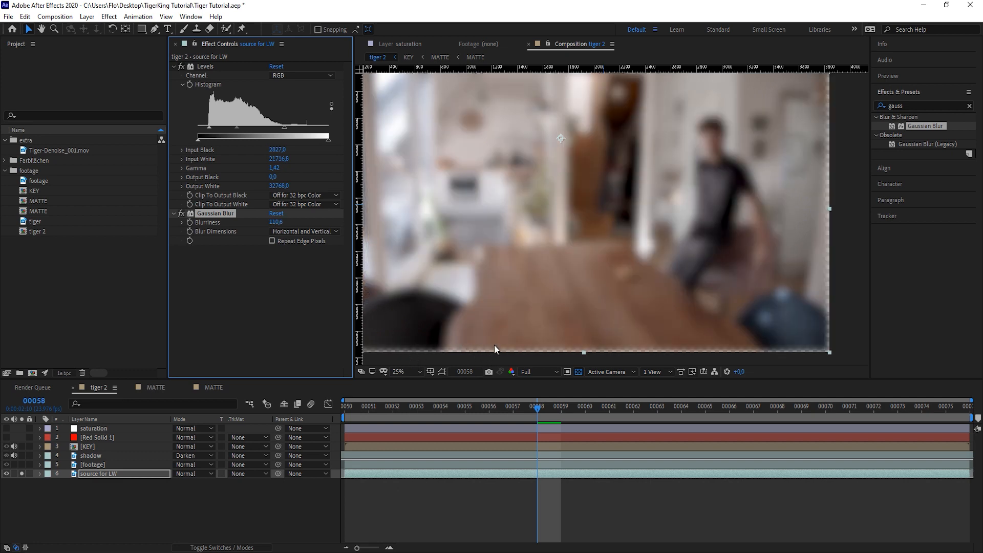
left_click(272, 240)
left_click_drag(277, 222, 868, 244)
scroll(681, 221, "down", 1)
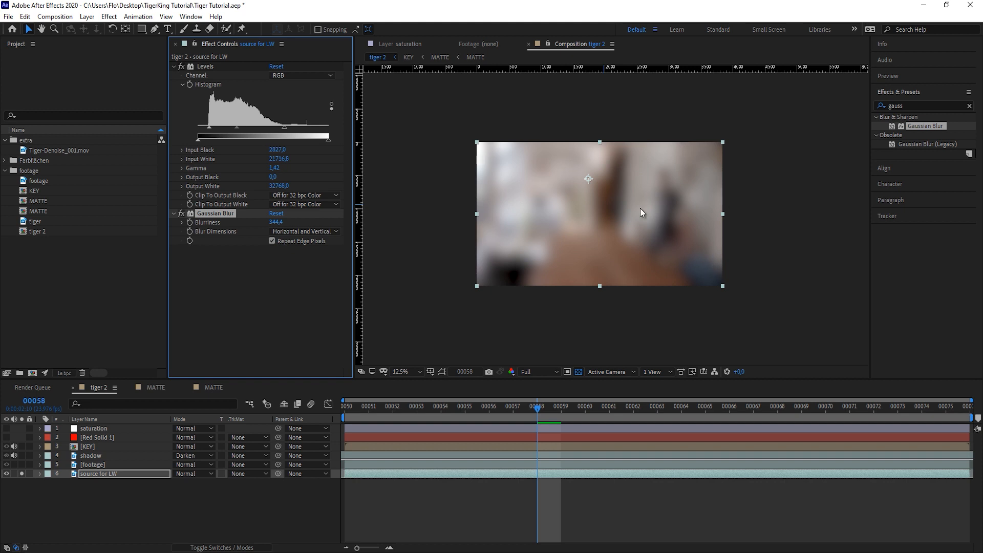
Pre-compose the source for LW layer as "source for LW Comp", moving all attributes into the new composition
left_click(149, 499)
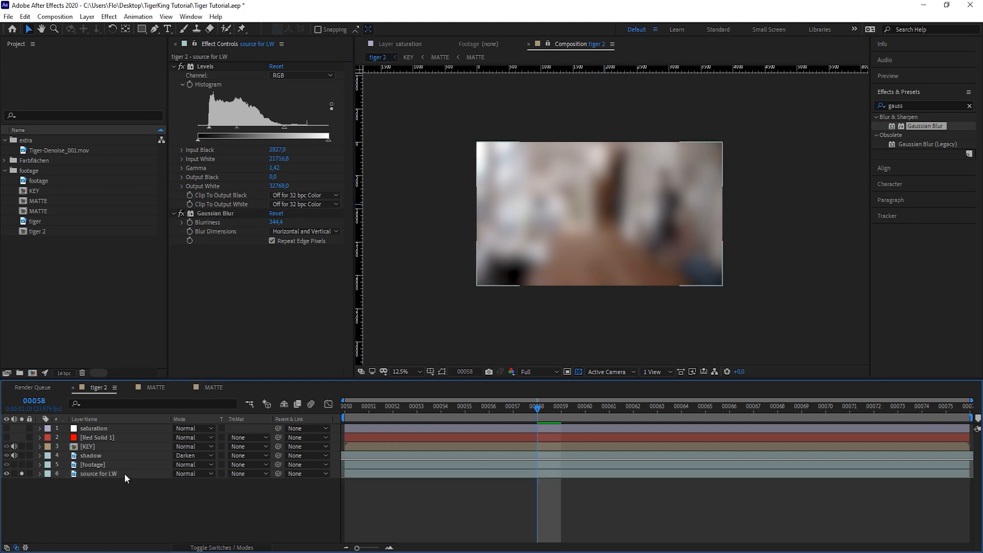
left_click(128, 473)
key("ctrl+shift+c")
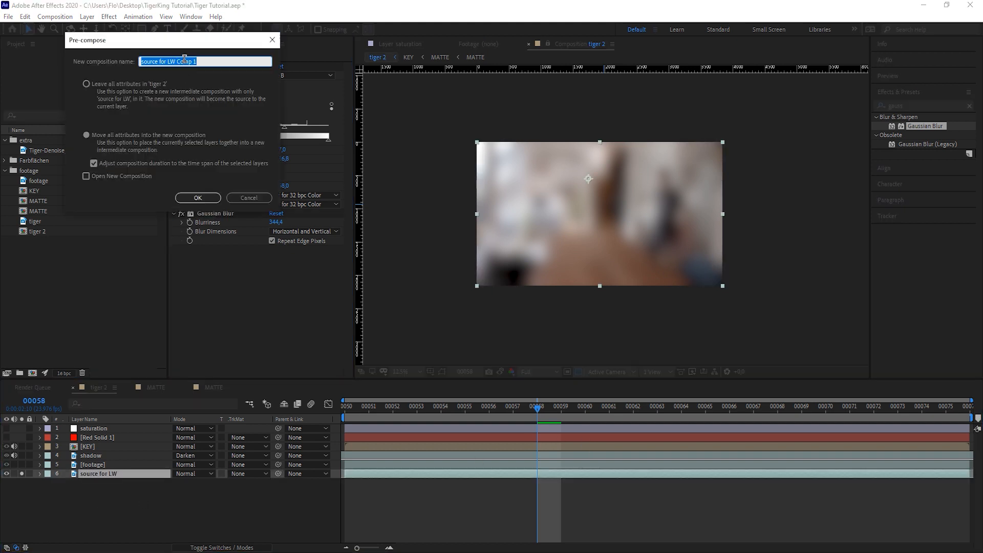
key("End")
key("BackSpace")
key("BackSpace")
left_click(198, 197)
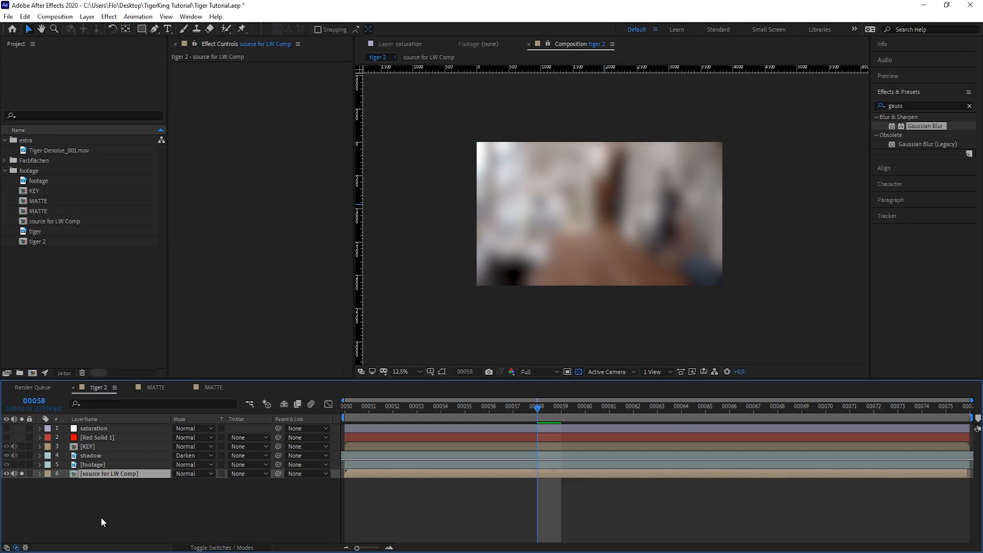
Duplicate the KEY layer, place the copy directly above source for LW Comp and solo it
left_click(96, 447)
key("ctrl+d")
left_click_drag(97, 447, 106, 478)
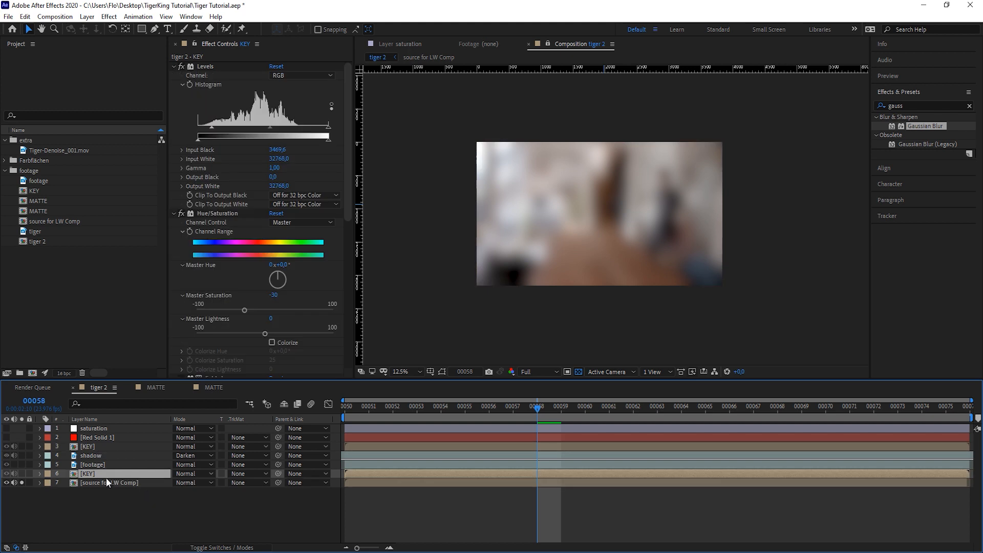
left_click(21, 473)
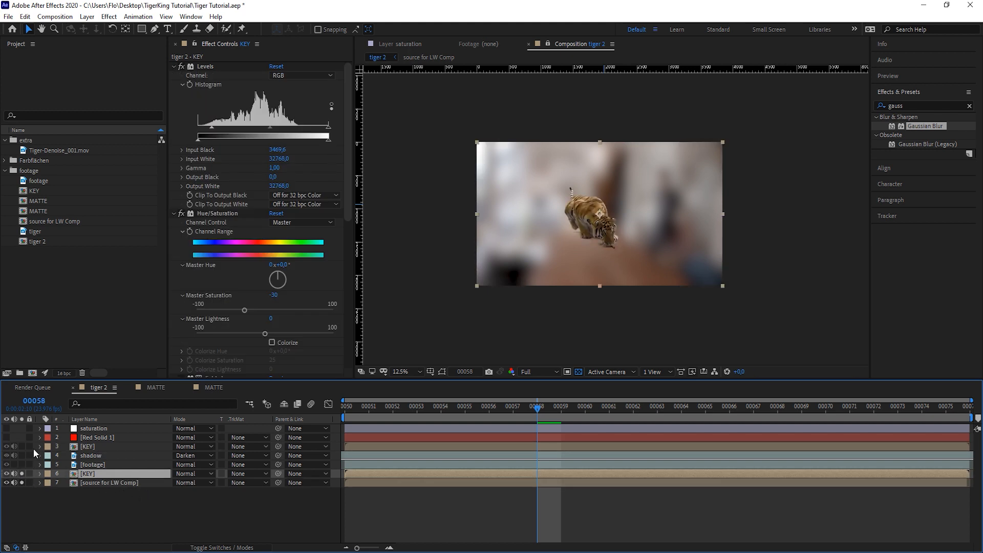
key("period")
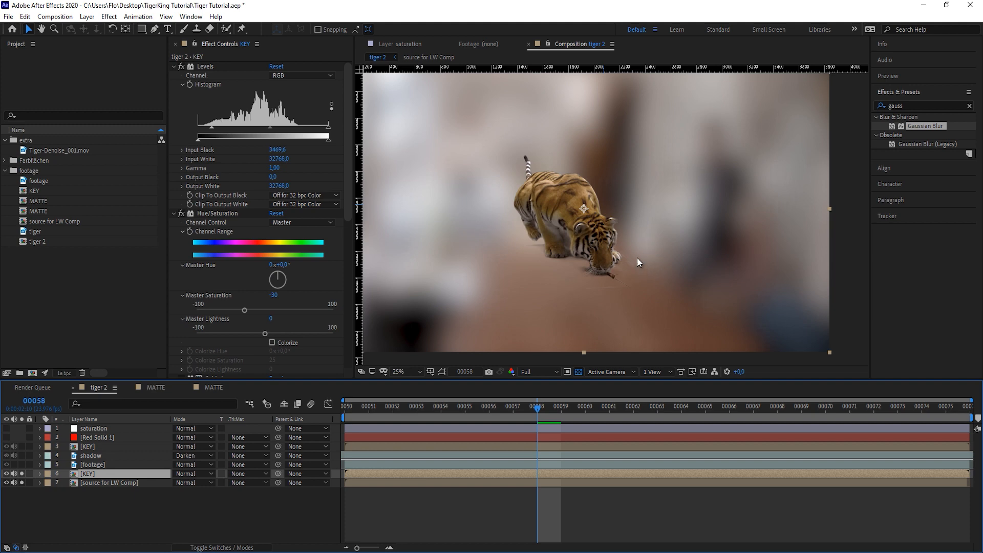
Set the track matte of source for LW Comp to Alpha Matte using the KEY copy
left_click(91, 484)
left_click(250, 483)
left_click(250, 495)
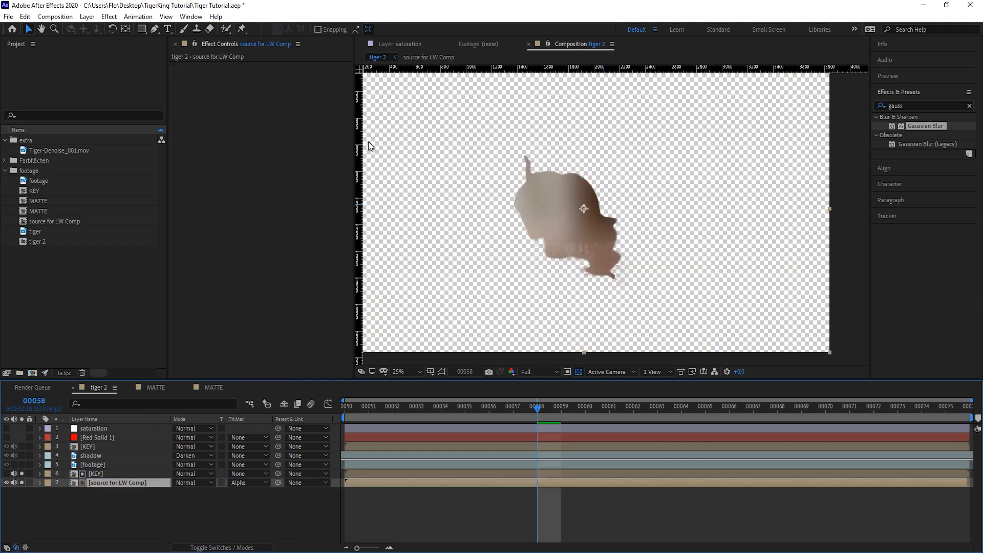
Move the source for LW Comp and its KEY matte above the original KEY layer and lower the comp's opacity to 21%
left_click(93, 473, "shift")
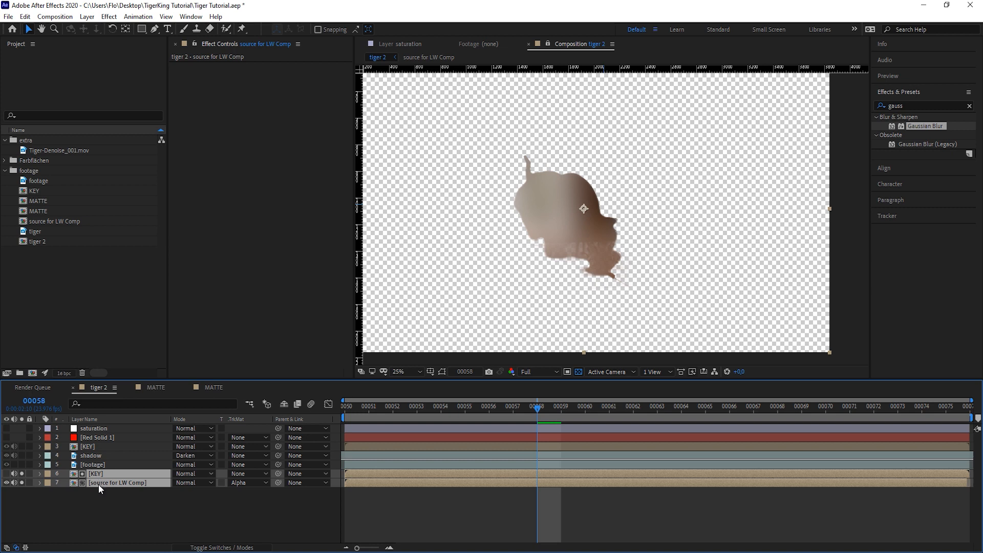
left_click_drag(98, 484, 104, 447)
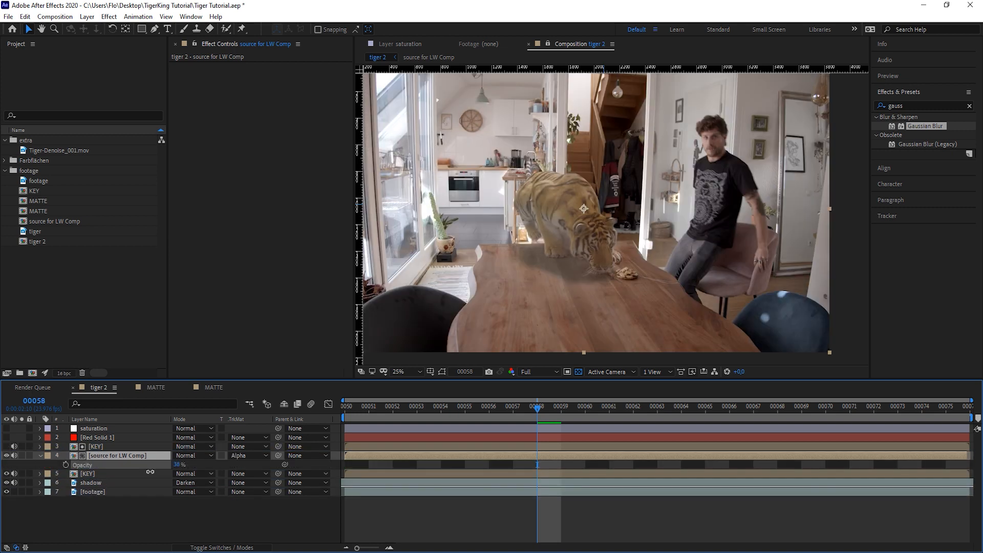
mouse_move(149, 472)
left_mouse_down()
mouse_move(163, 473)
mouse_move(144, 475)
left_mouse_up()
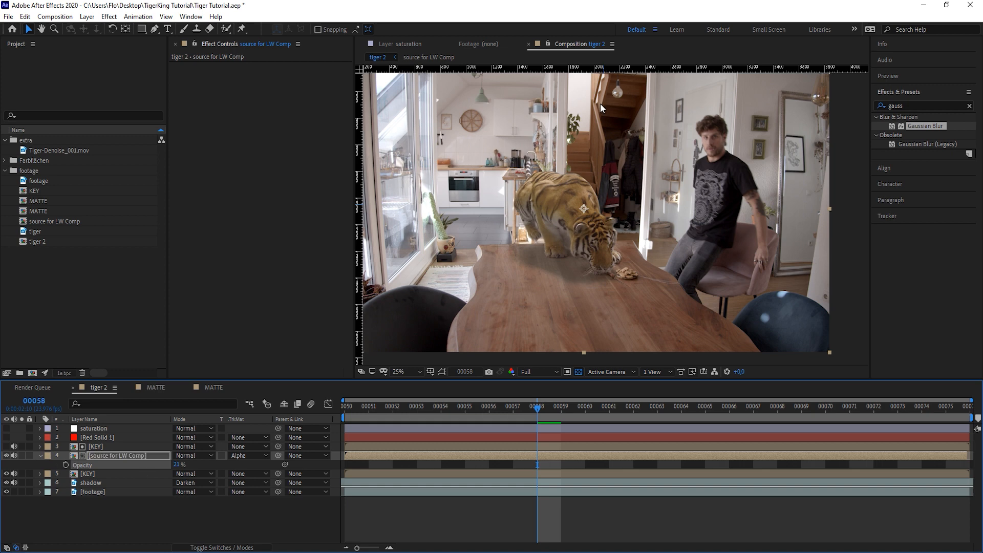
Toggle the visibility of source for LW Comp to compare the tiger with and without the background color tint
scroll(567, 176, "down", 1)
left_click(6, 455)
left_click(7, 455)
left_click(6, 455)
left_click(7, 455)
left_click(6, 455)
left_click(6, 455)
left_click(6, 455)
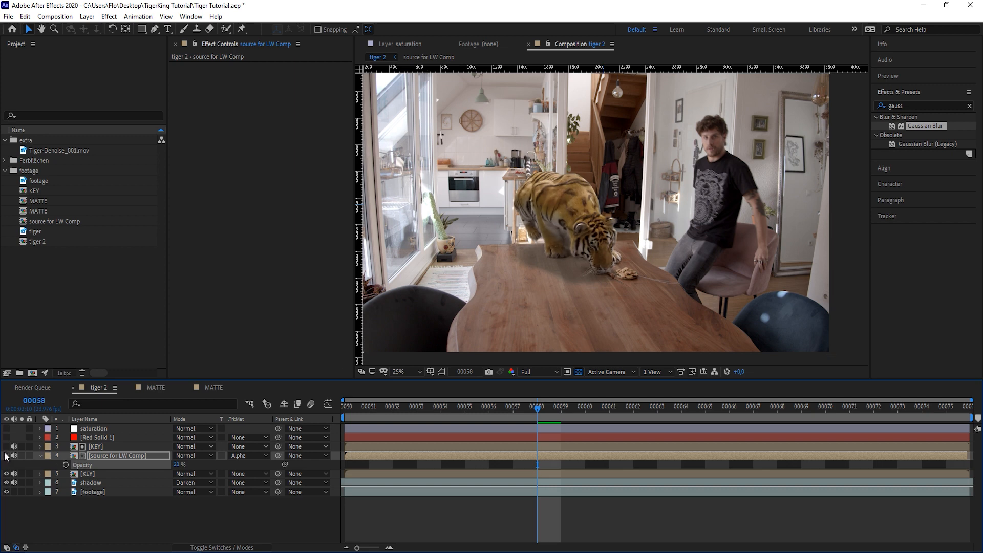
left_click(6, 455)
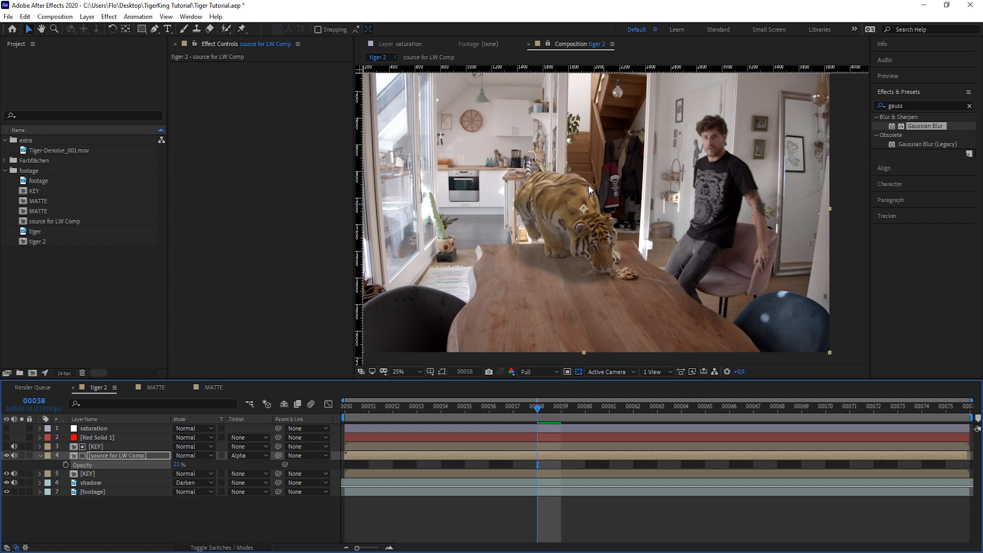
Solo source for LW Comp at 100% opacity and pre-compose it with its KEY matte as "TIGER COLOR"
left_click(22, 455)
left_click_drag(177, 465, 456, 486)
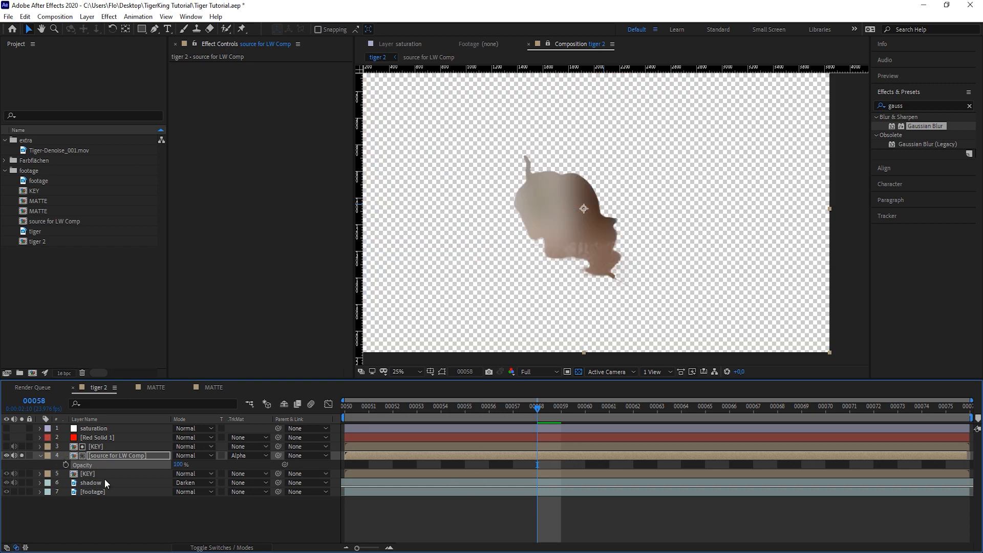
left_click(100, 446, "ctrl")
key("ctrl+shift+c")
type("TIGER ATMO")
key("ctrl+shift+Left")
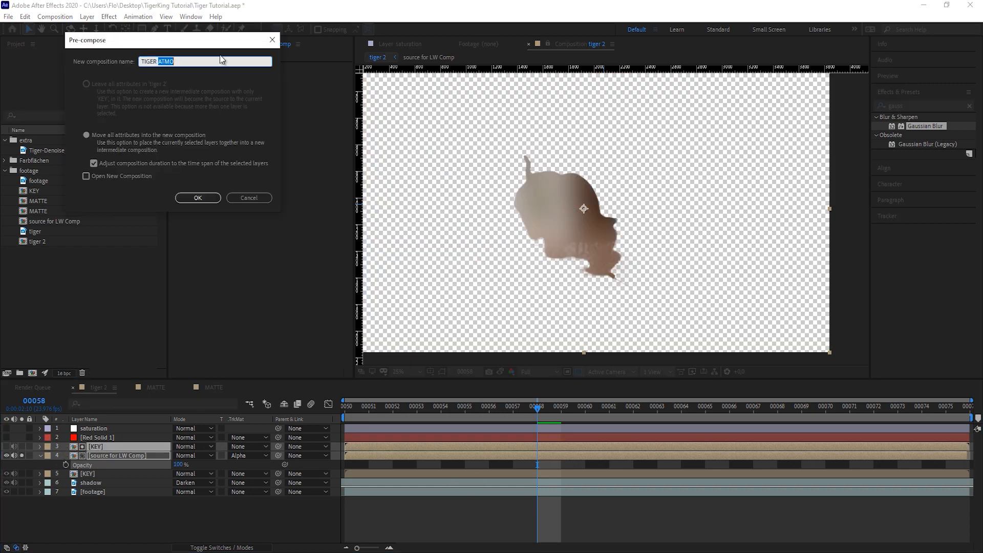
type("COLOR")
left_click(198, 197)
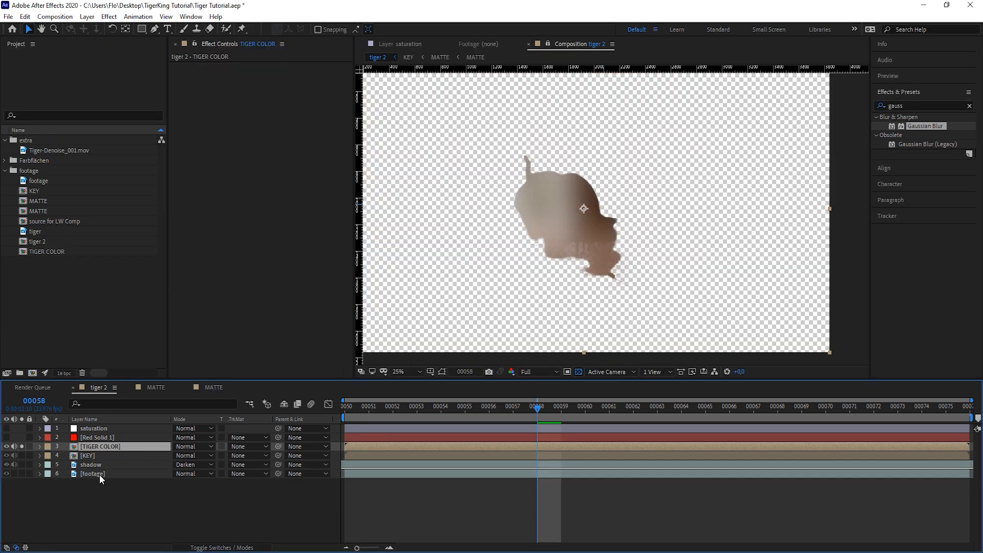
Duplicate the KEY layer above TIGER COLOR and set TIGER COLOR's track matte to Alpha Inverted Matte
left_click(89, 456)
key("ctrl+d")
left_click_drag(89, 456, 94, 445)
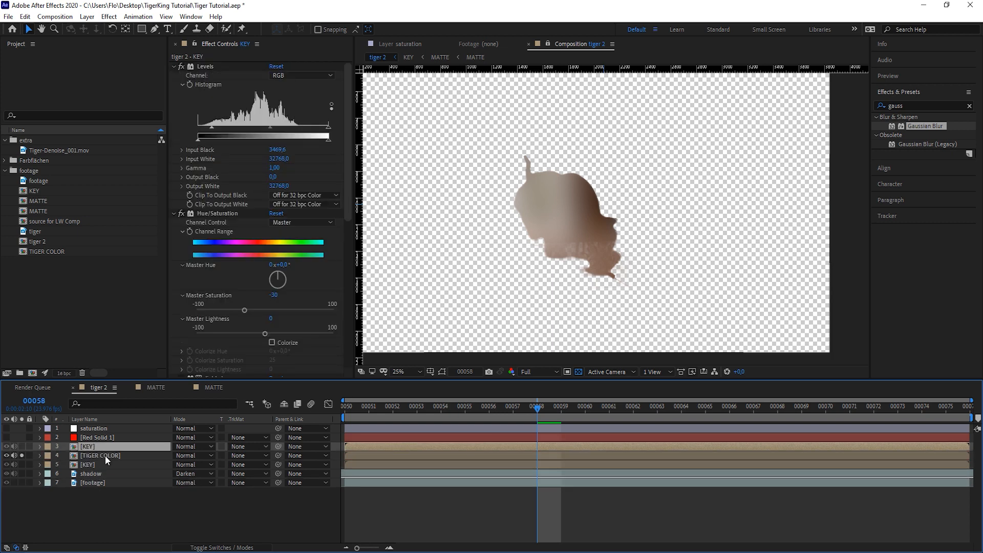
left_click(106, 456)
left_click(248, 455)
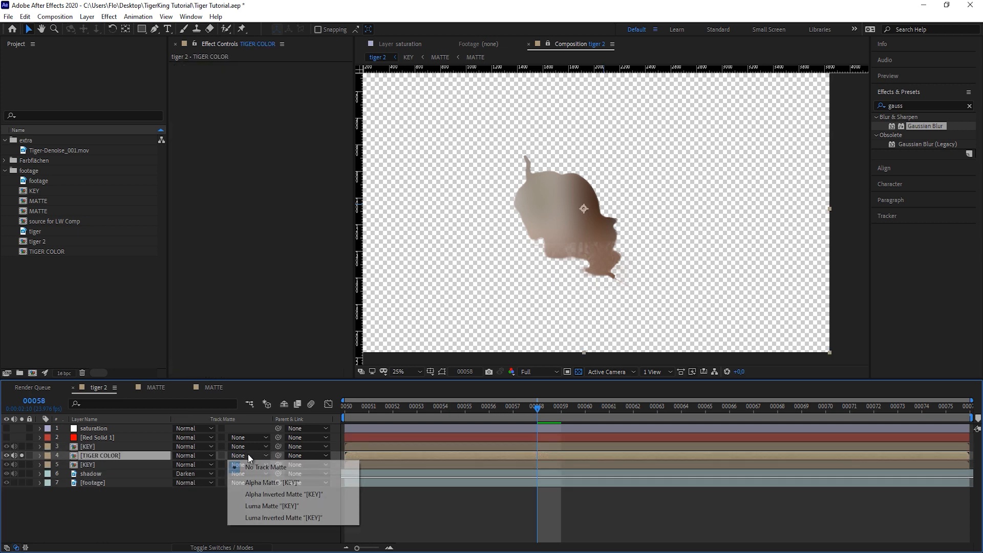
left_click(262, 495)
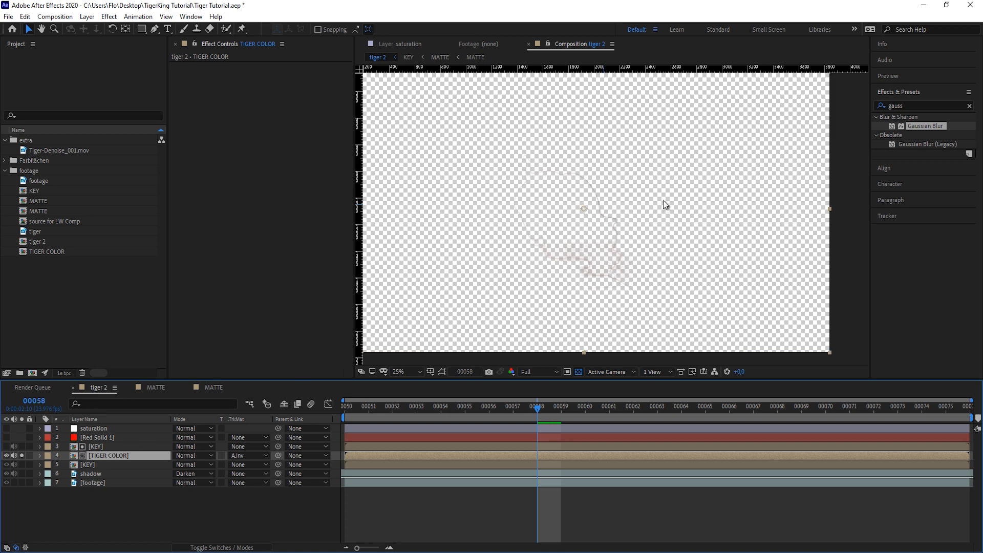
Apply Simple Choker to the KEY matte above TIGER COLOR and set Choke Matte to 47,20
scroll(665, 201, "up", 2)
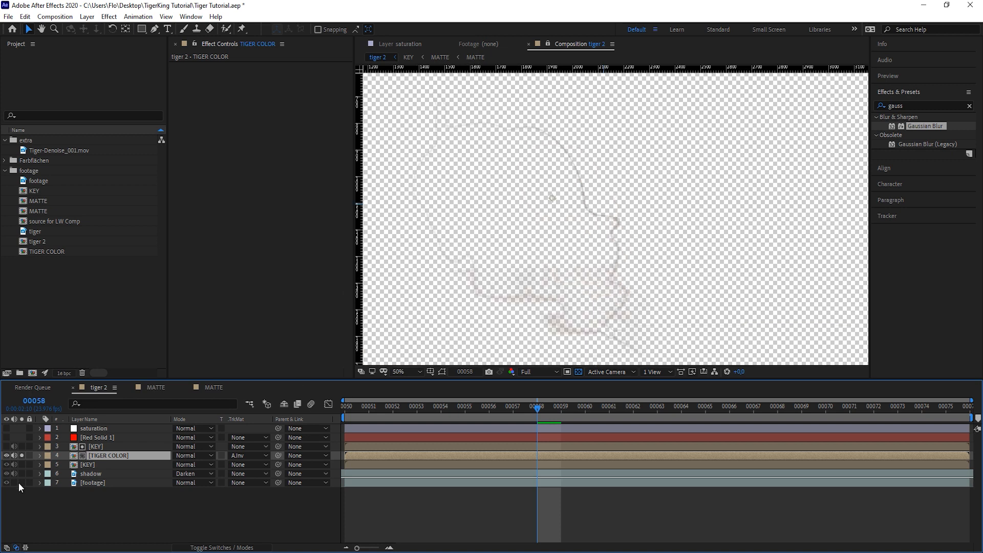
key("ctrl+Up")
left_click(173, 67, "ctrl")
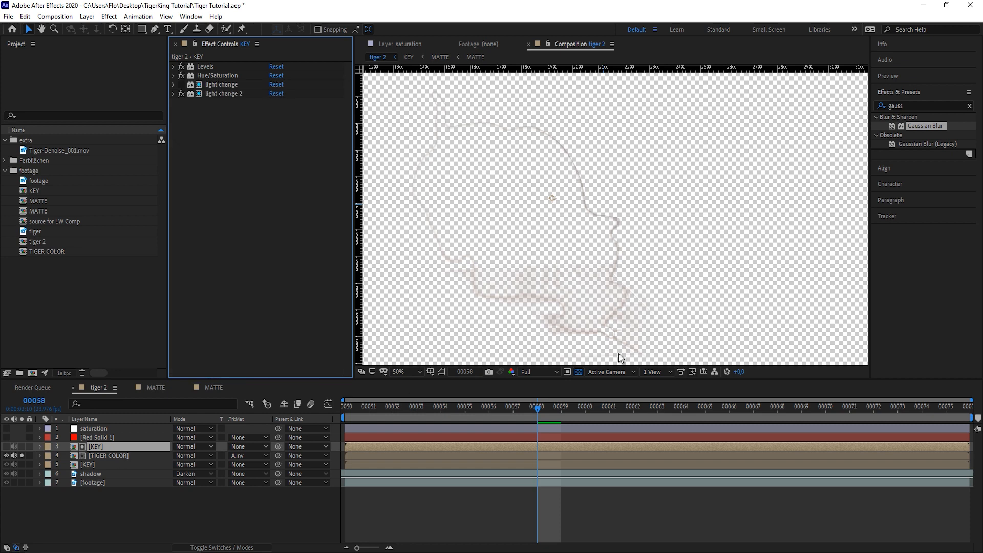
left_click(917, 105)
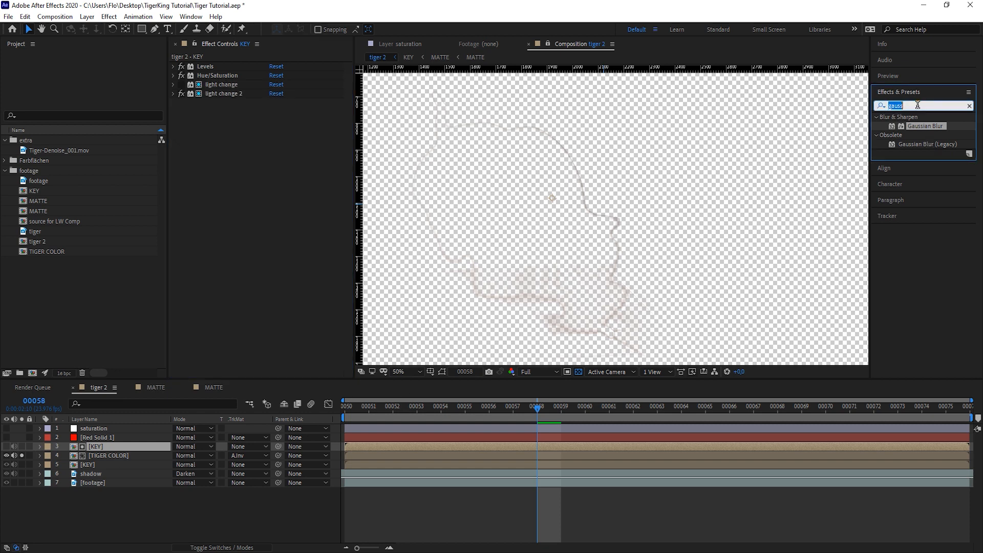
type("choker")
left_click_drag(916, 135, 292, 163)
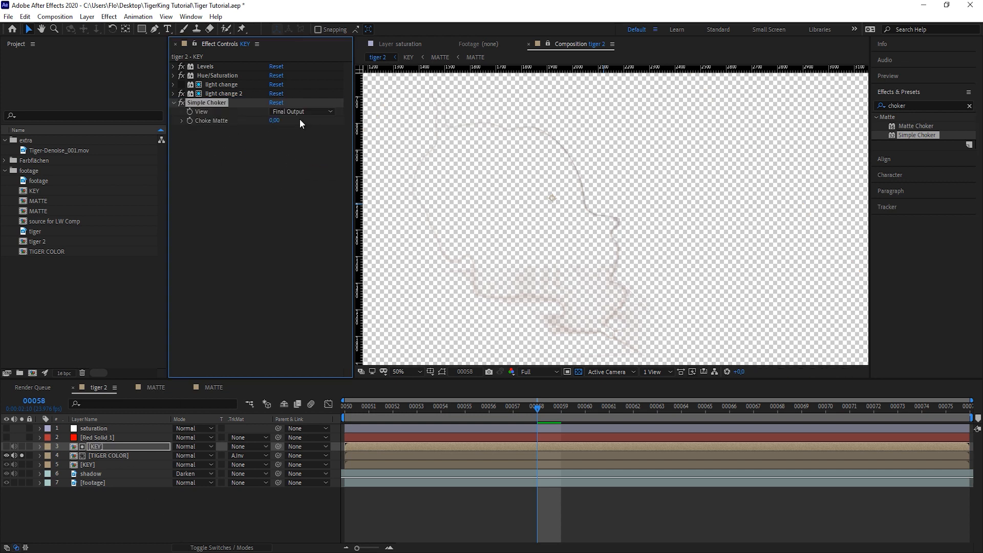
left_click_drag(273, 126, 551, 163)
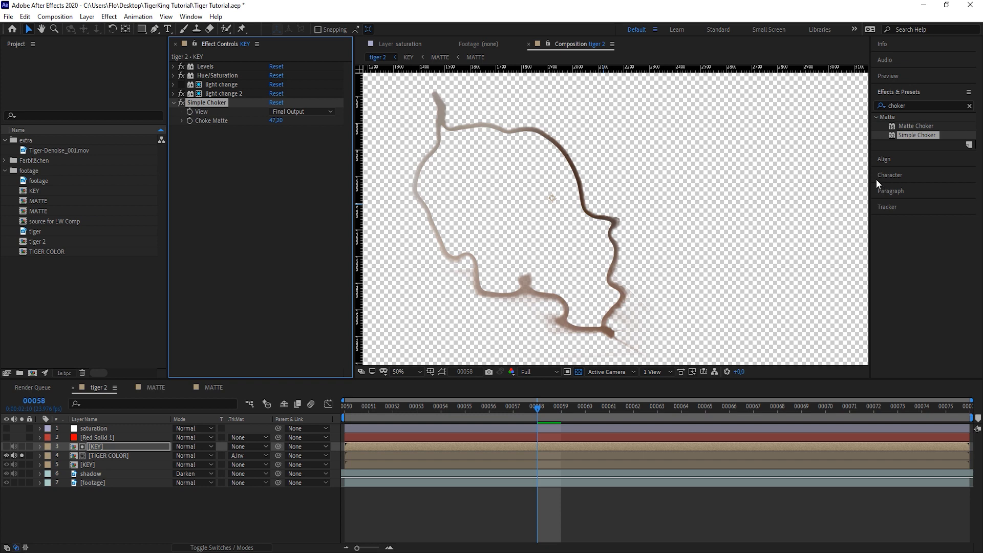
Add Gaussian Blur to the choked KEY matte with Blurriness about 26
left_click(907, 94)
type("gua")
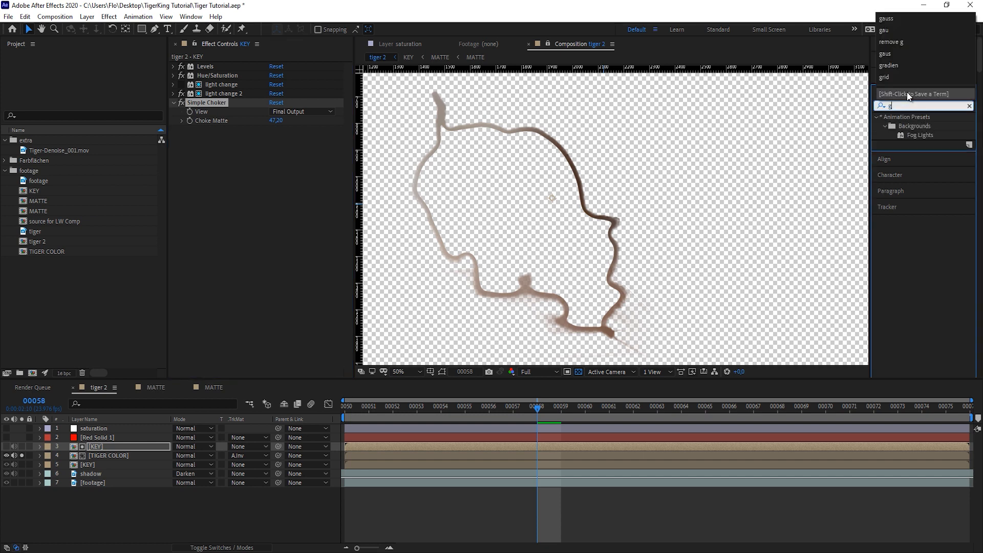
key("BackSpace")
key("BackSpace")
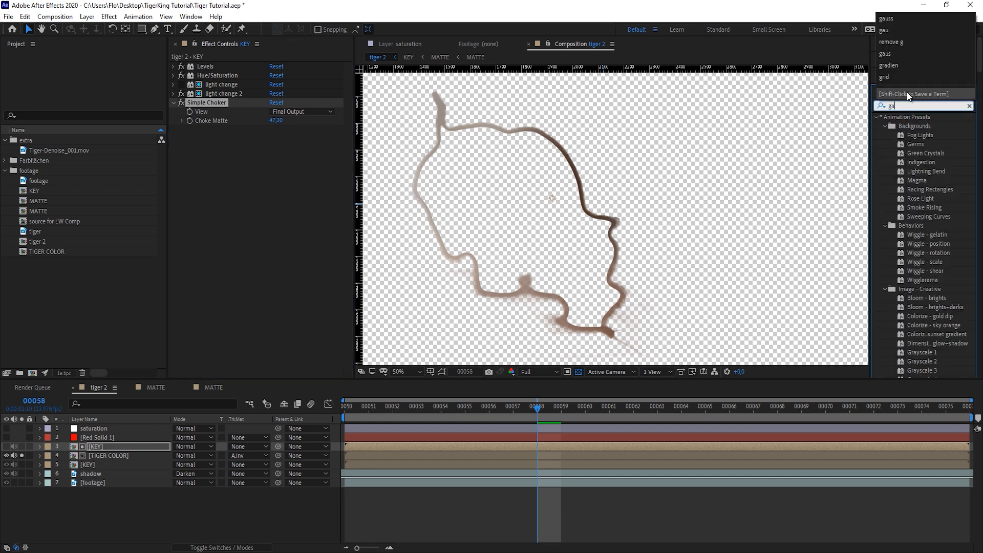
type("a")
left_click_drag(925, 161, 425, 153)
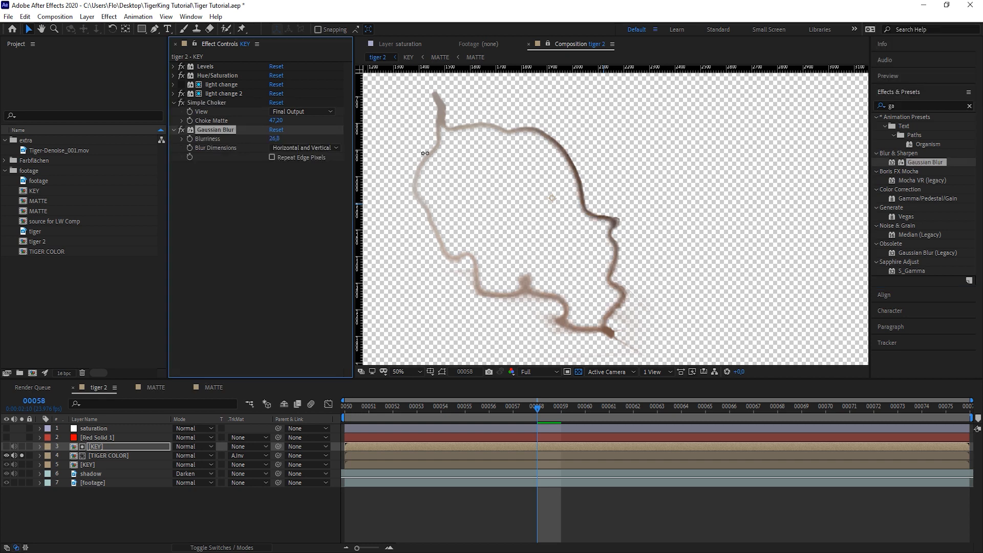
Turn off solo for TIGER COLOR and toggle its visibility to compare the light wrap against the full composite
left_click(21, 455)
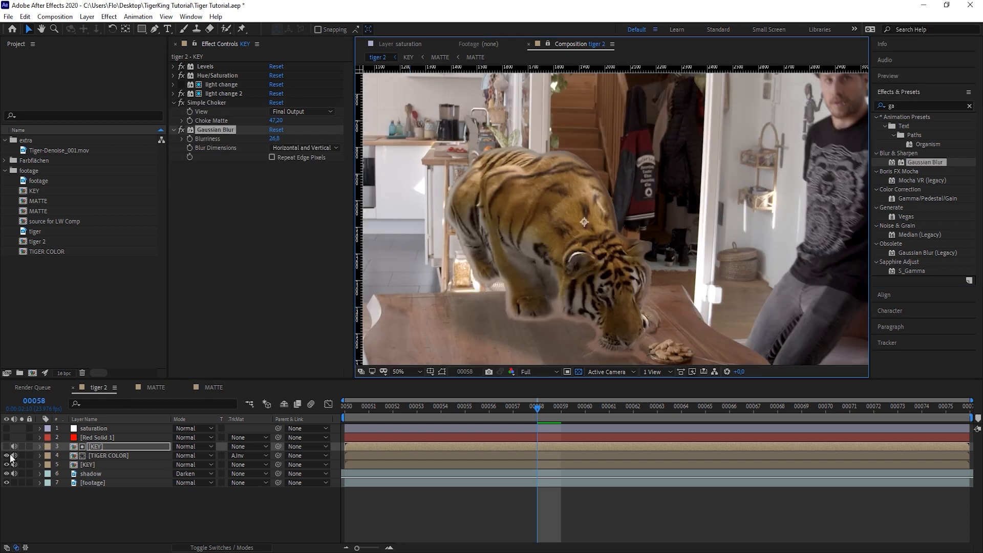
left_click(10, 454)
left_click(10, 455)
left_click(9, 455)
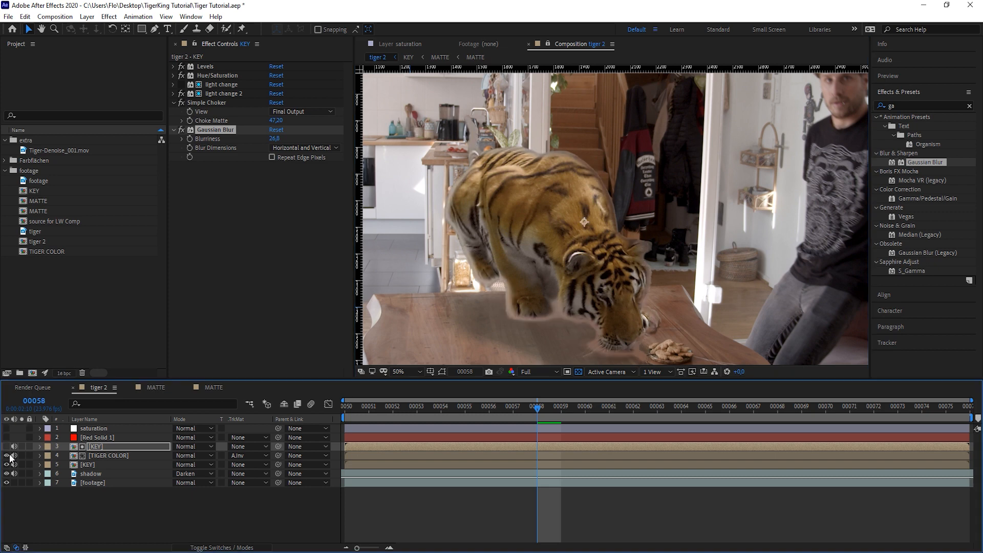
left_click(9, 455)
left_click(10, 455)
Reduce the TIGER COLOR layer's opacity to 17%, comparing the tiger with the layer hidden and shown
key("t")
left_click(128, 462)
key("t")
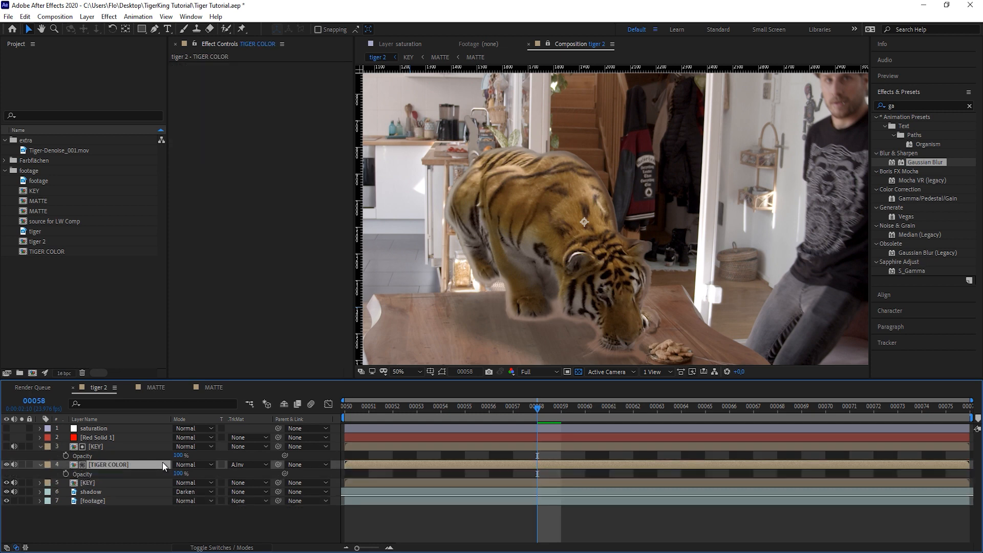
left_click_drag(184, 474, 122, 475)
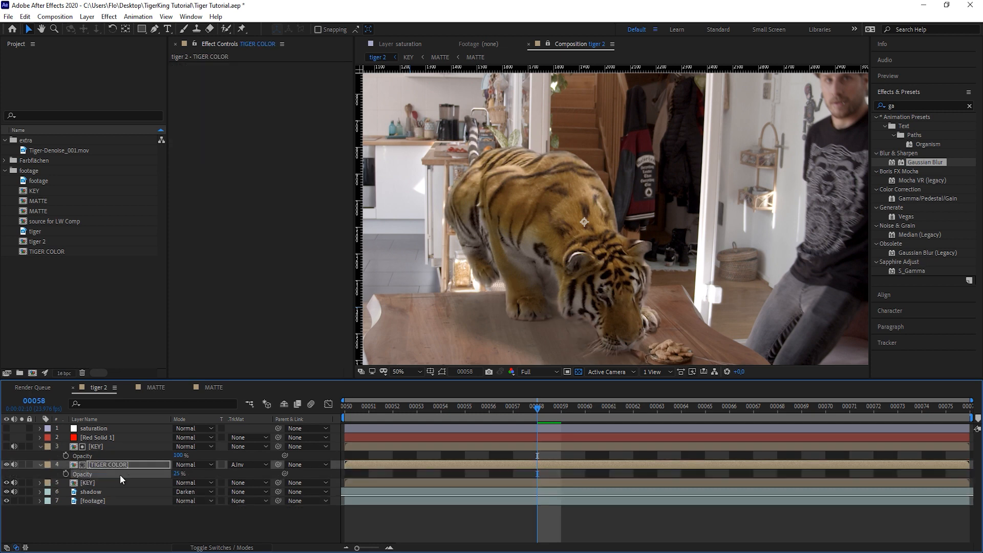
left_click(6, 465)
left_click(6, 465)
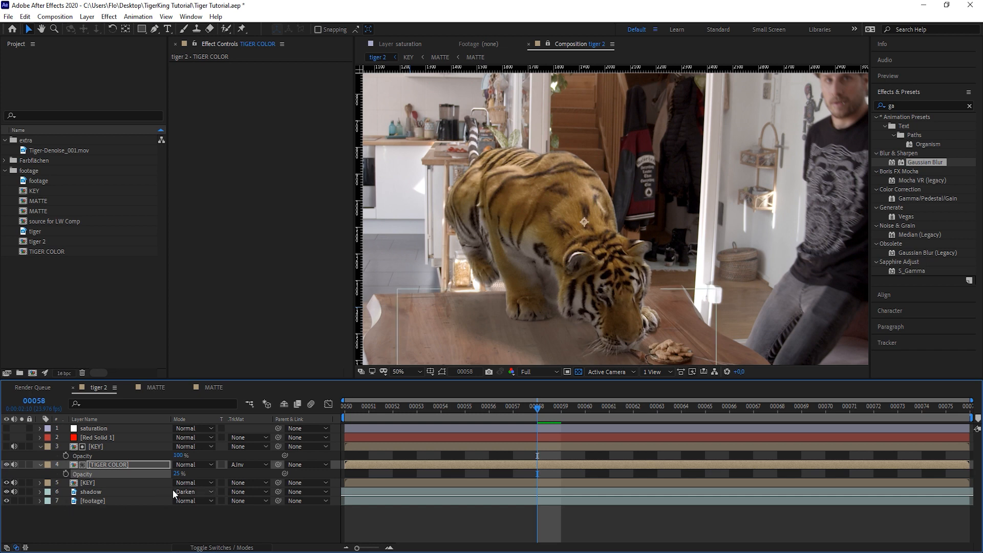
left_click_drag(180, 475, 175, 476)
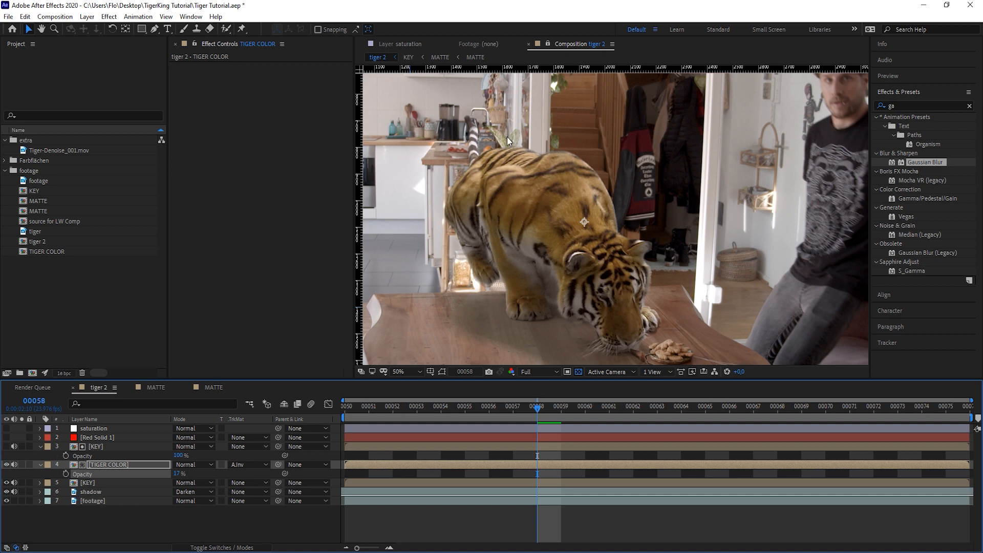
Examine the tiger's tail and back edges up close with the TIGER COLOR light wrap switched off and on
scroll(507, 137, "up", 1)
left_click_drag(507, 136, 759, 306)
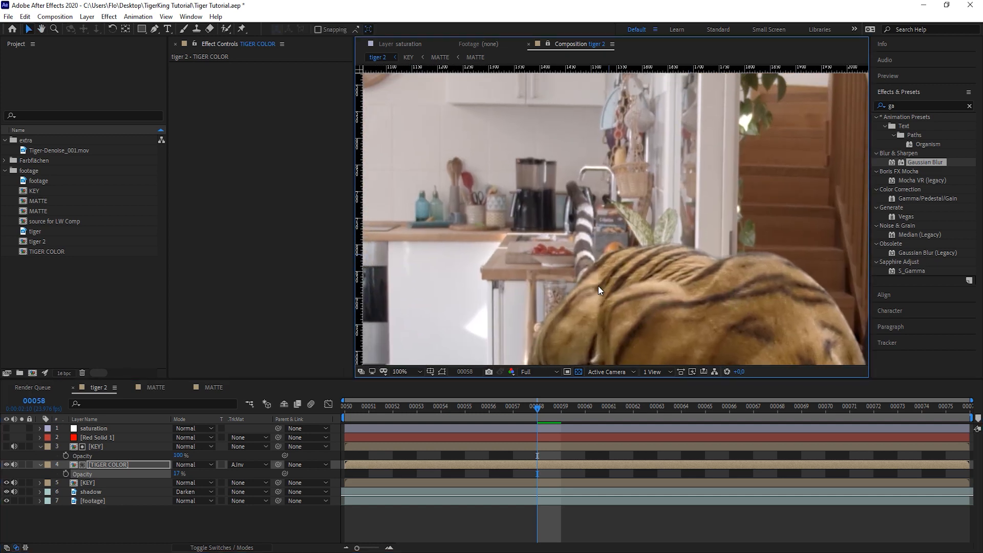
left_click(6, 465)
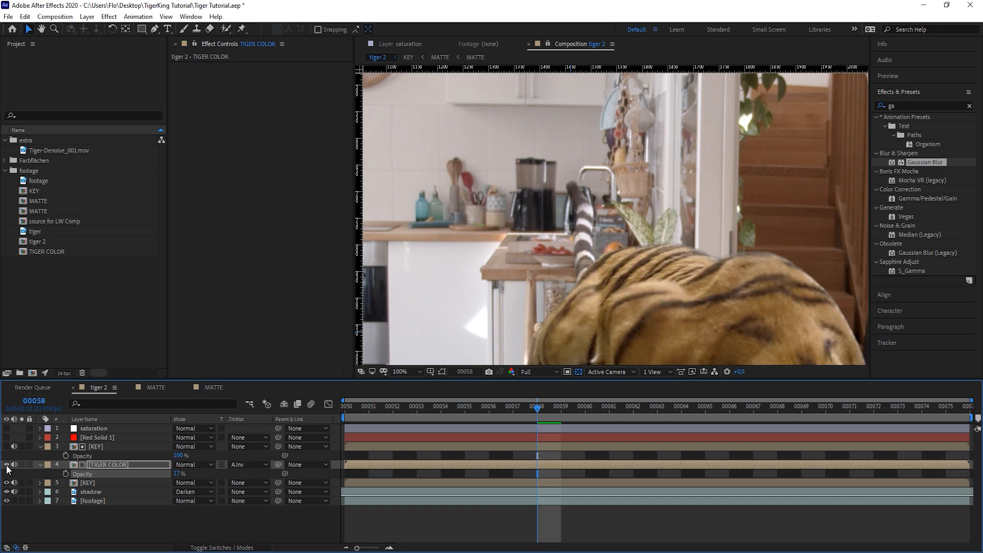
left_click(7, 466)
left_click(7, 465)
left_click(7, 465)
left_click(6, 465)
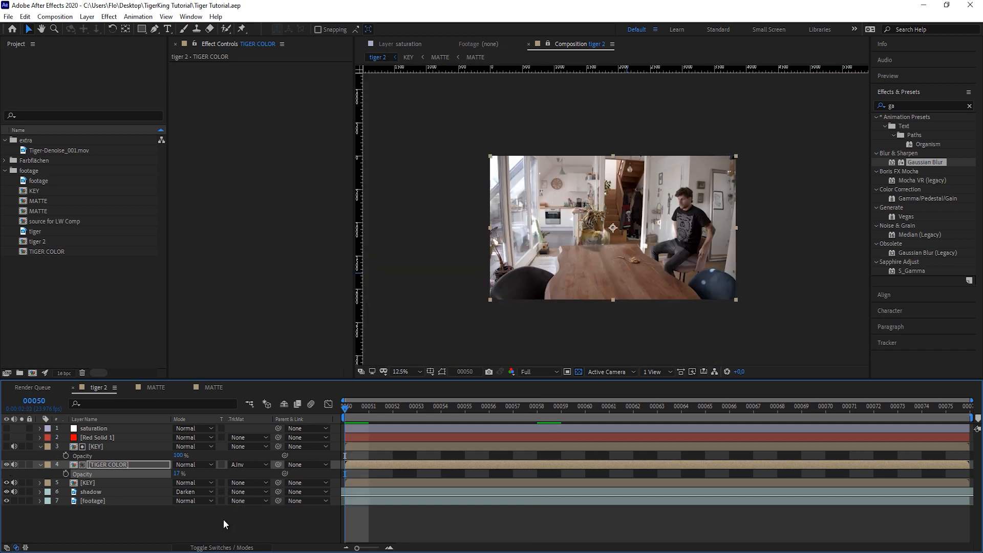
Create an adjustment layer above all layers in the tiger 2 composition and apply Lumetri Color to it
left_click(223, 519)
key("ctrl+alt+y")
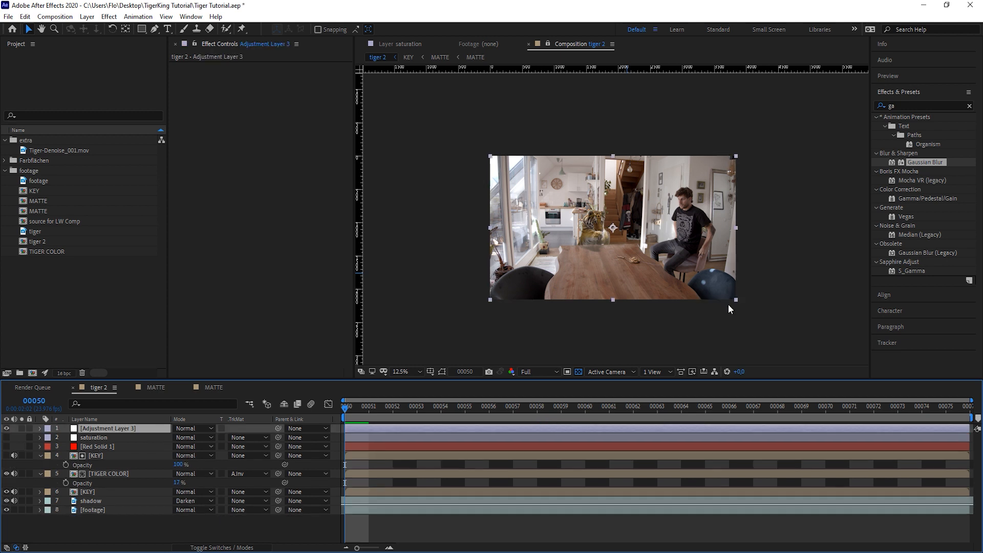
left_click(913, 105)
type("lumet")
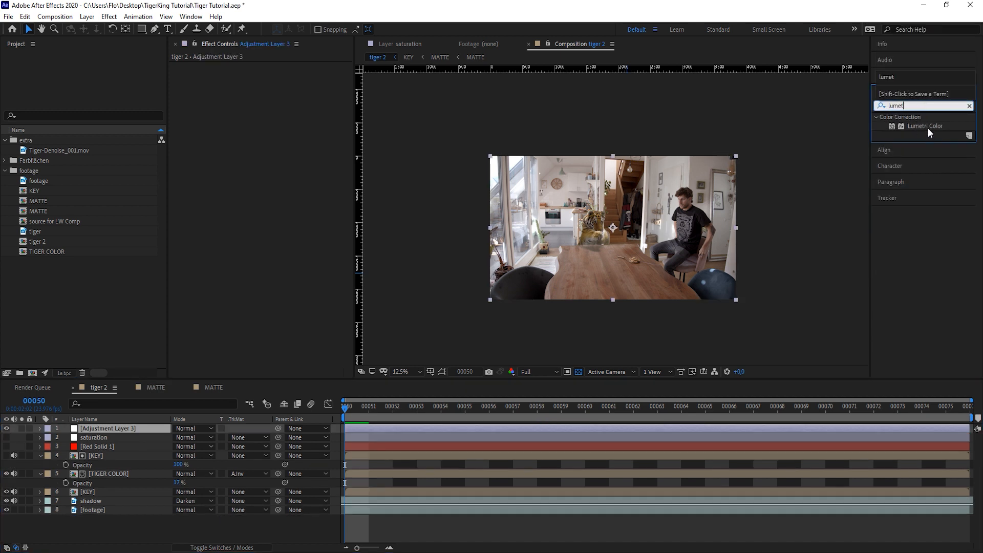
left_click_drag(927, 128, 119, 429)
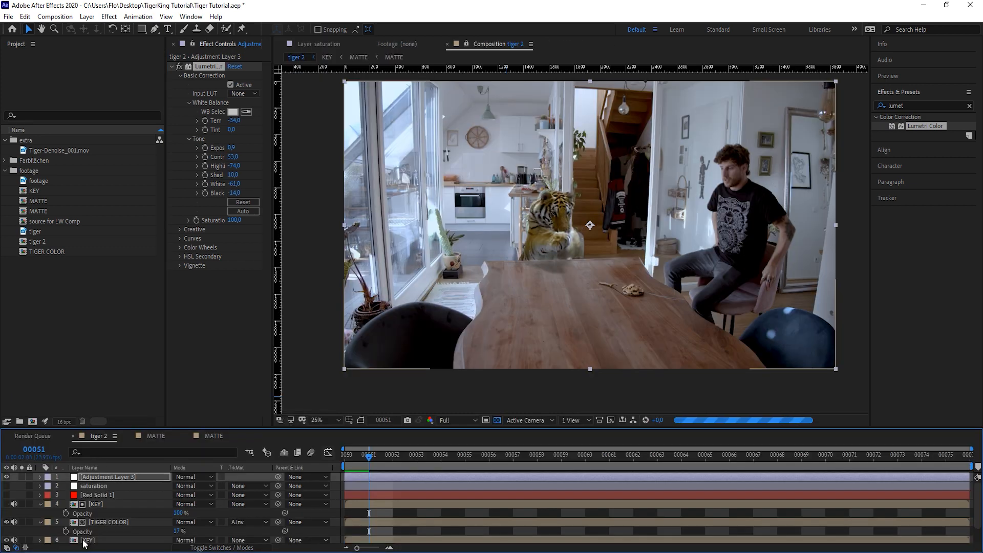
Add a second Hue/Saturation effect to the visible KEY tiger layer directly above the shadow layer
left_click(87, 539)
key("Page_Down")
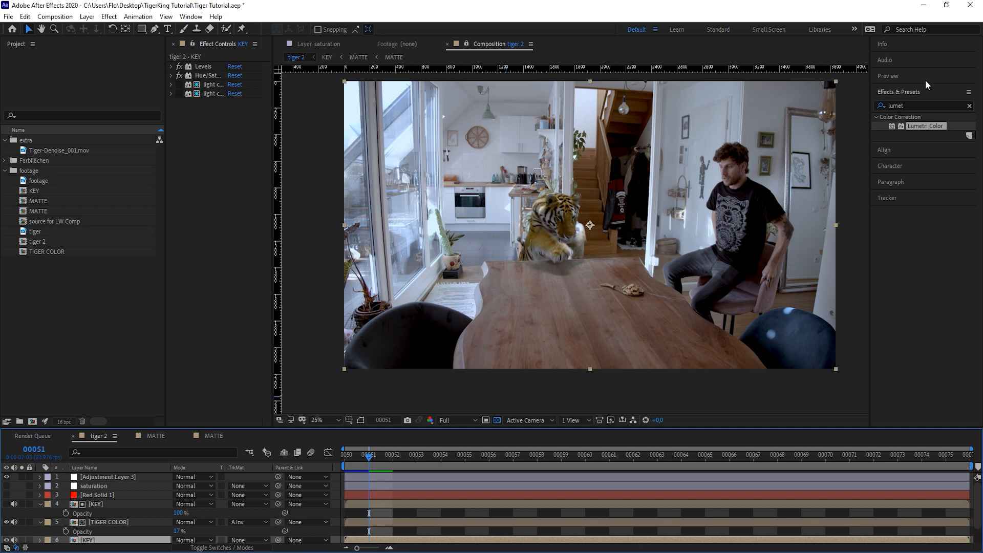
left_click(914, 106)
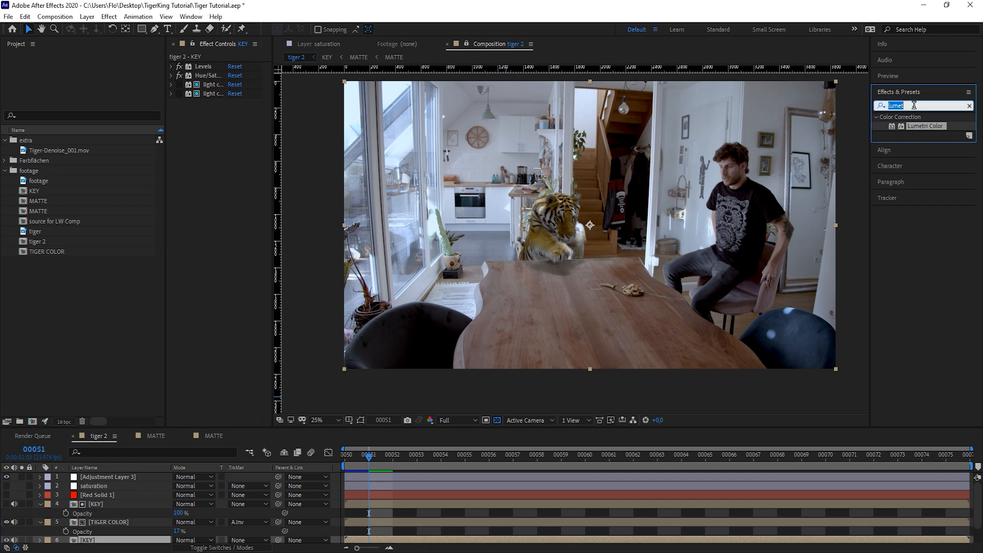
type("he")
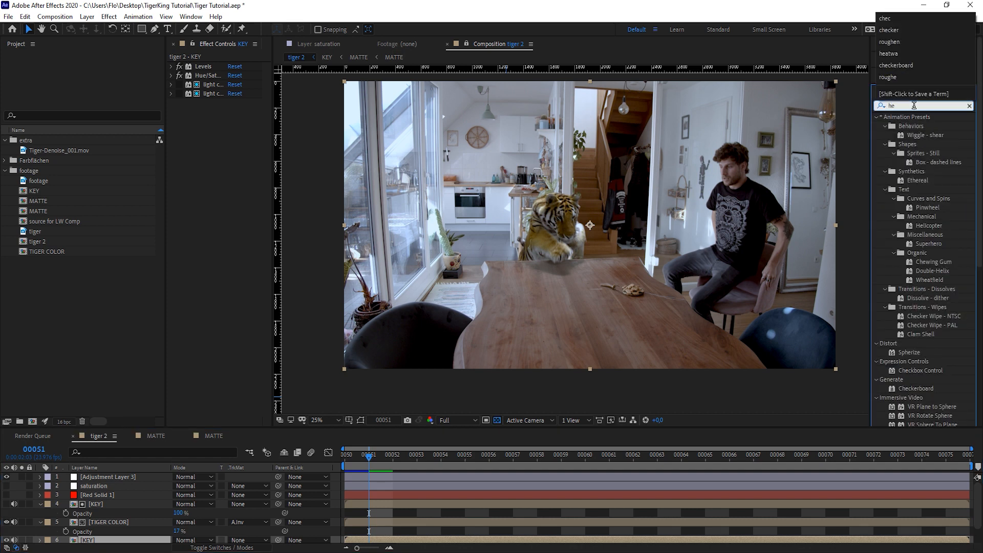
key("BackSpace")
type("ue")
left_click_drag(913, 164, 121, 539)
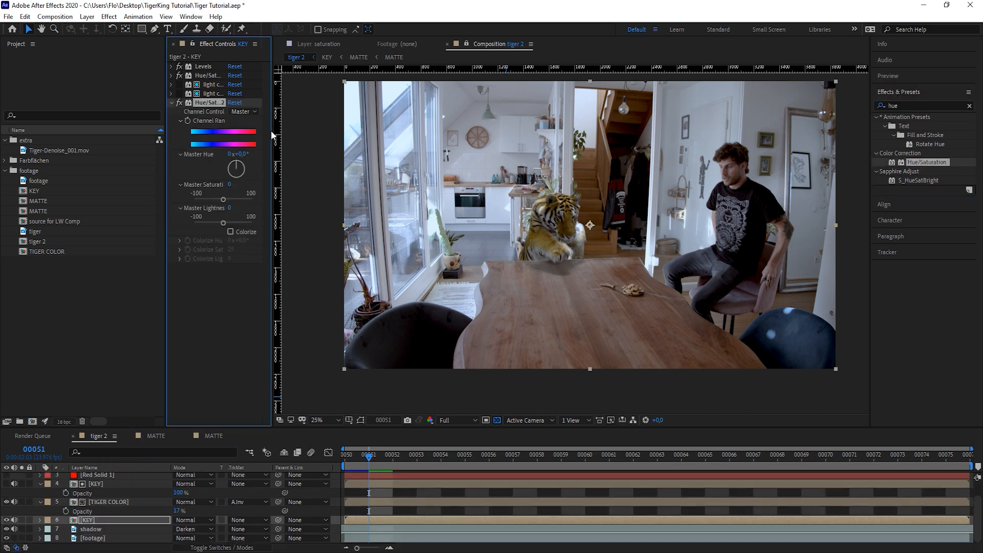
Set the Master Hue of the KEY layer's second Hue/Saturation effect to -7° to shift the tiger's color
left_click_drag(272, 136, 351, 147)
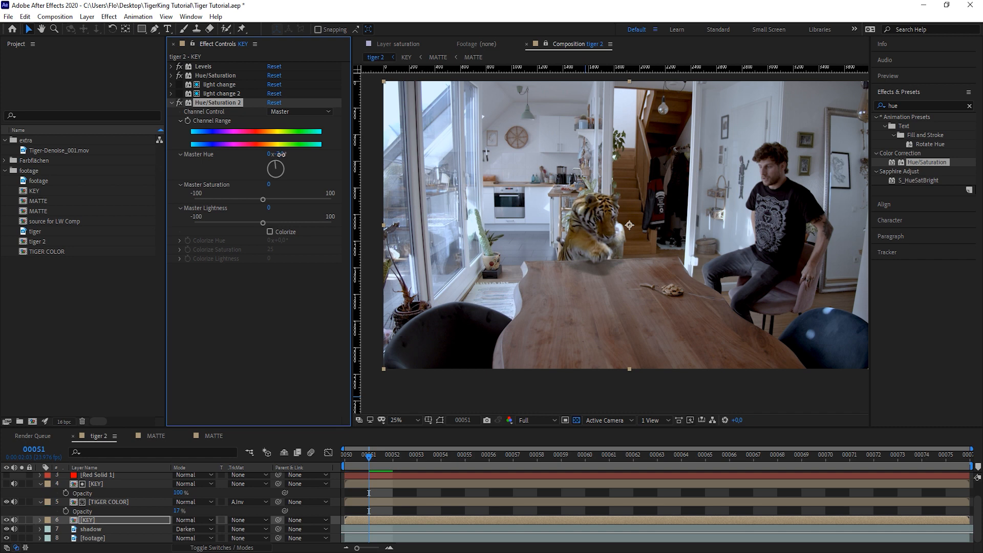
left_click_drag(281, 154, 277, 154)
left_click_drag(598, 247, 578, 251)
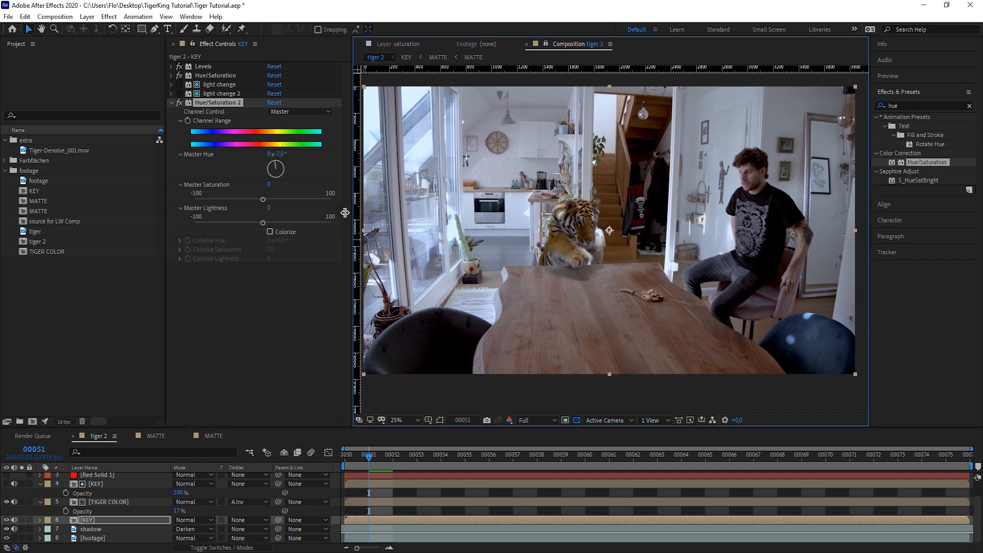
left_click_drag(353, 216, 298, 215)
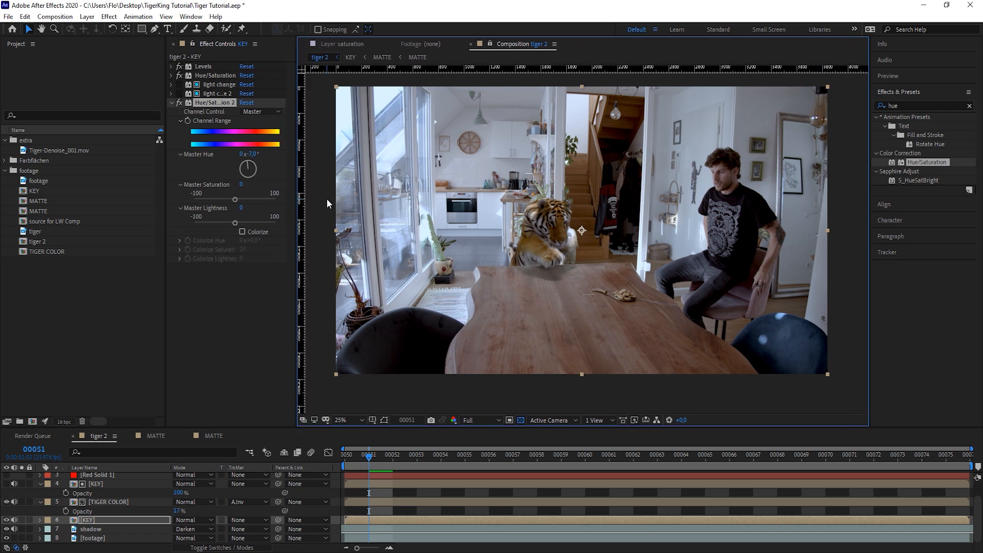